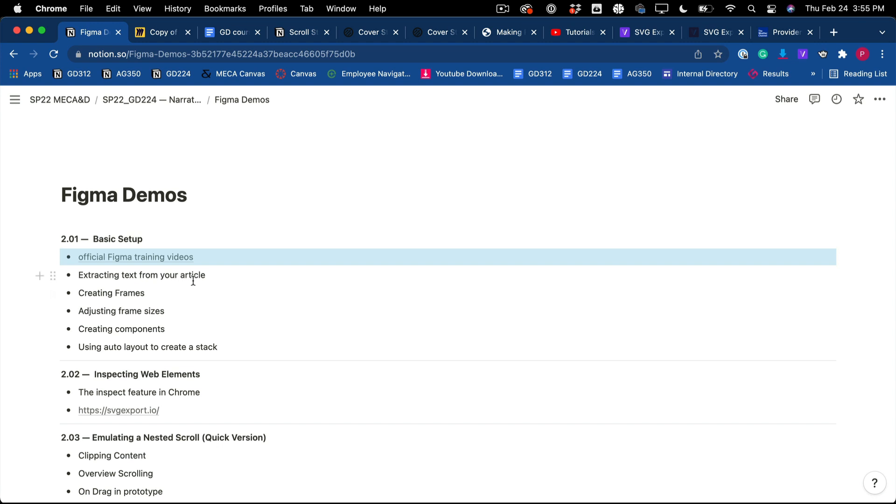
# Step: Review the 2.01 Basic Setup topics listed on the Figma Demos page
pyautogui.click(226, 284)
pyautogui.scroll(-1, 229, 283)
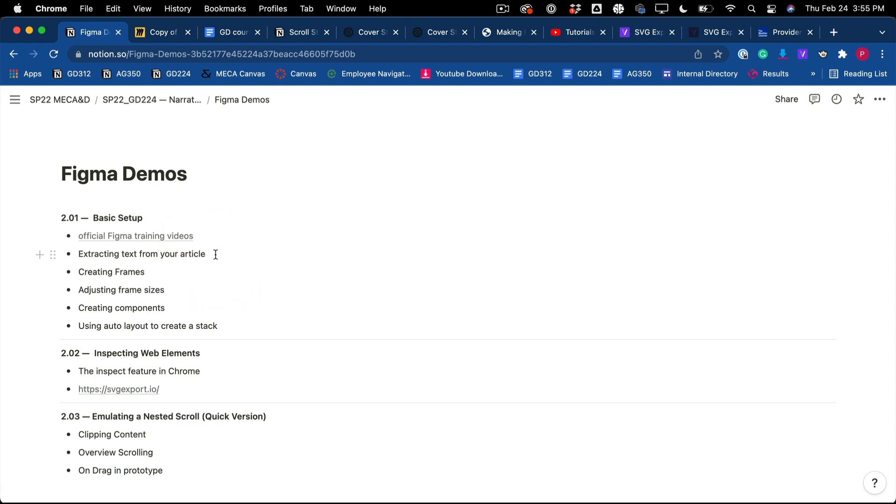
pyautogui.scroll(-1, 215, 255)
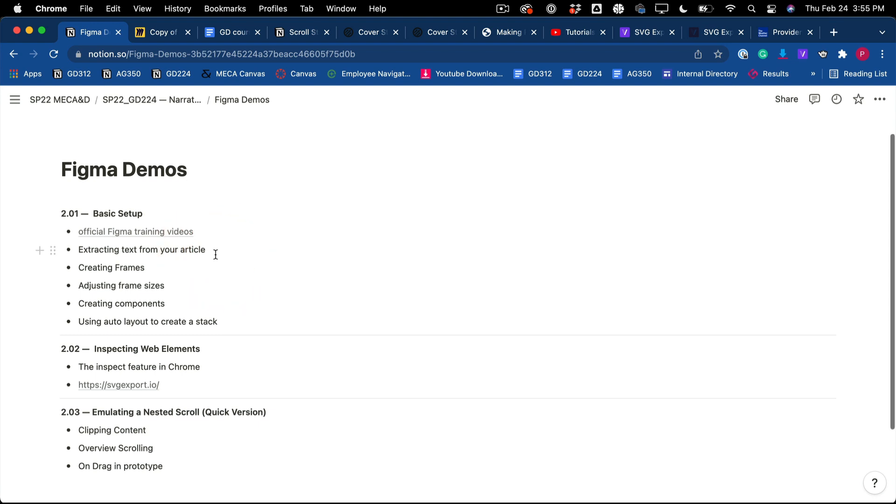
pyautogui.click(167, 264)
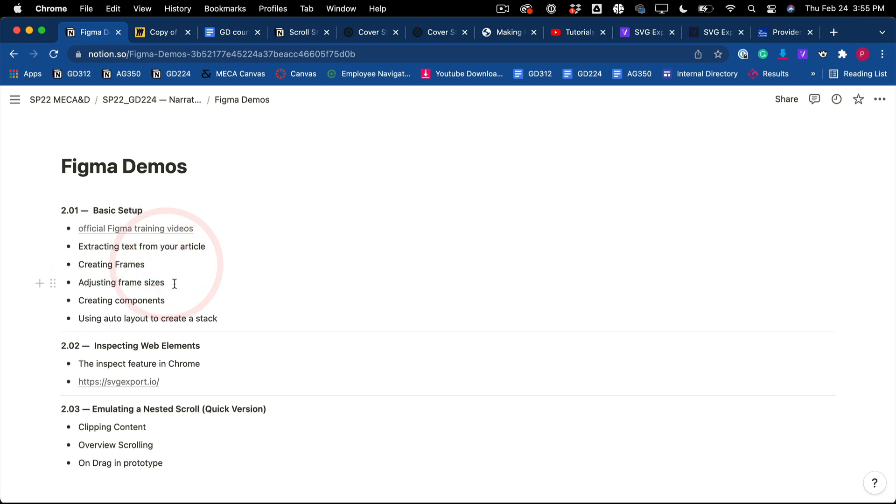
pyautogui.click(174, 283)
pyautogui.scroll(-2, 174, 284)
pyautogui.click(174, 284)
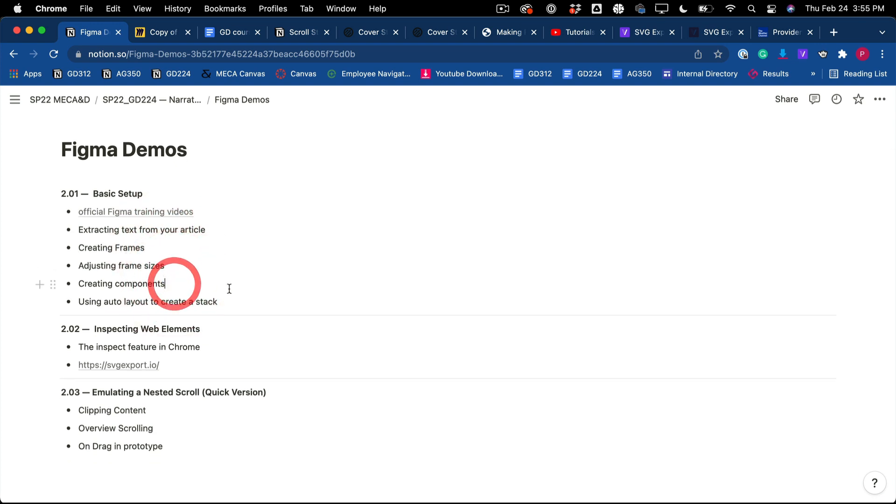
pyautogui.click(232, 295)
pyautogui.scroll(3, 233, 296)
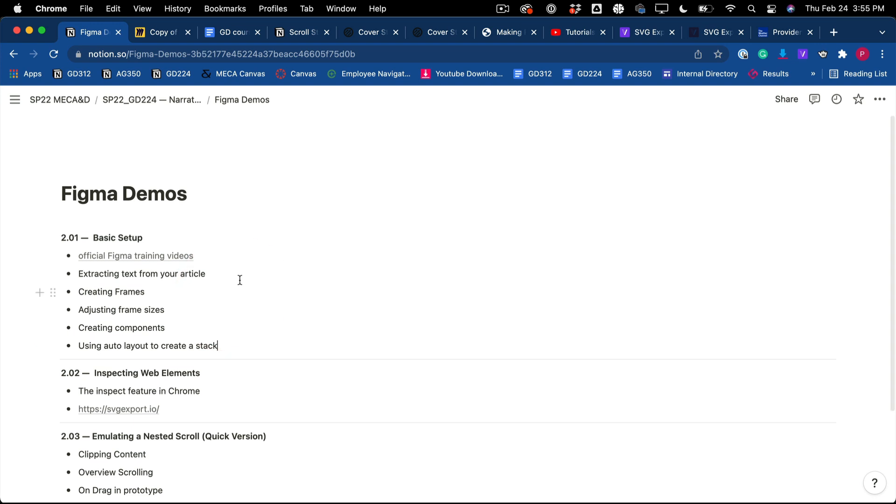
pyautogui.click(264, 242)
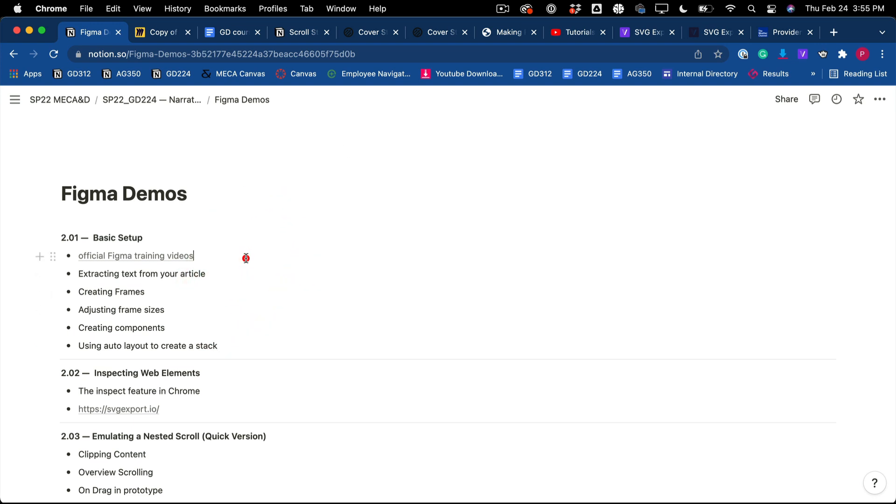
pyautogui.click(247, 257)
pyautogui.scroll(-1, 216, 279)
# Step: Open the official Figma training videos link from the Basic Setup list
pyautogui.moveTo(164, 226)
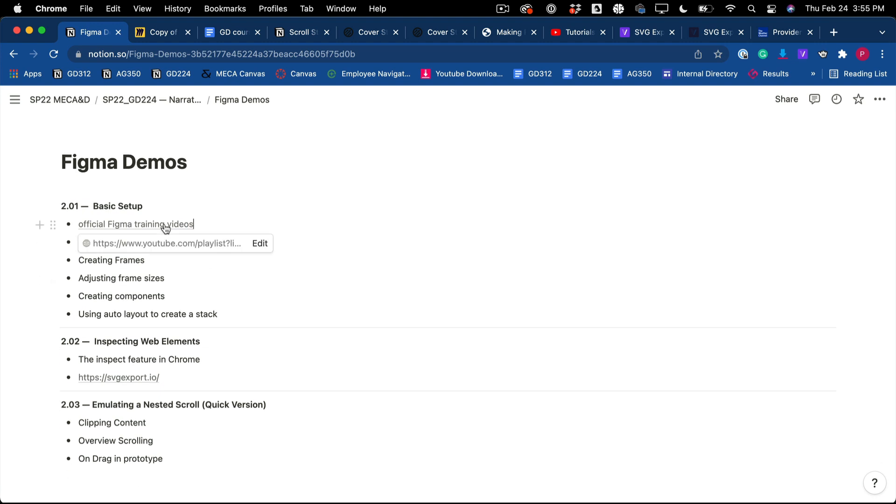
pyautogui.click(215, 307)
pyautogui.click(181, 226)
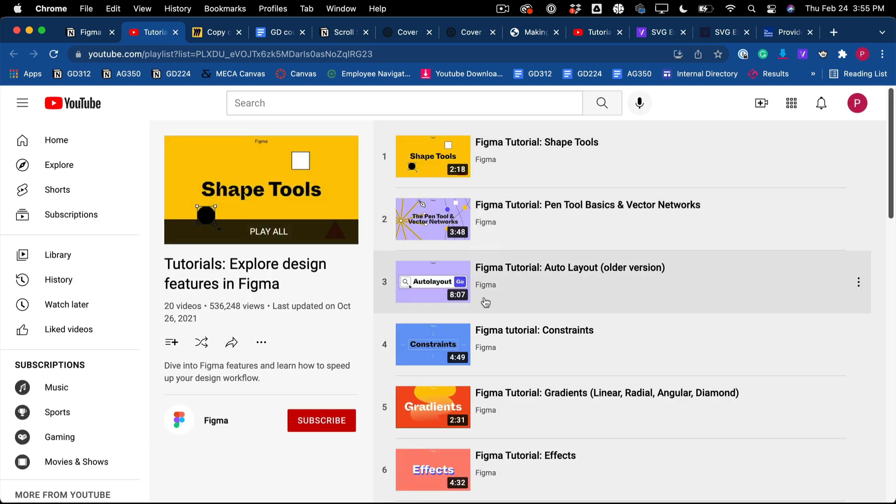
# Step: Look through the full list of videos in the Explore design features in Figma playlist
pyautogui.scroll(-15, 536, 404)
pyautogui.scroll(-3, 539, 404)
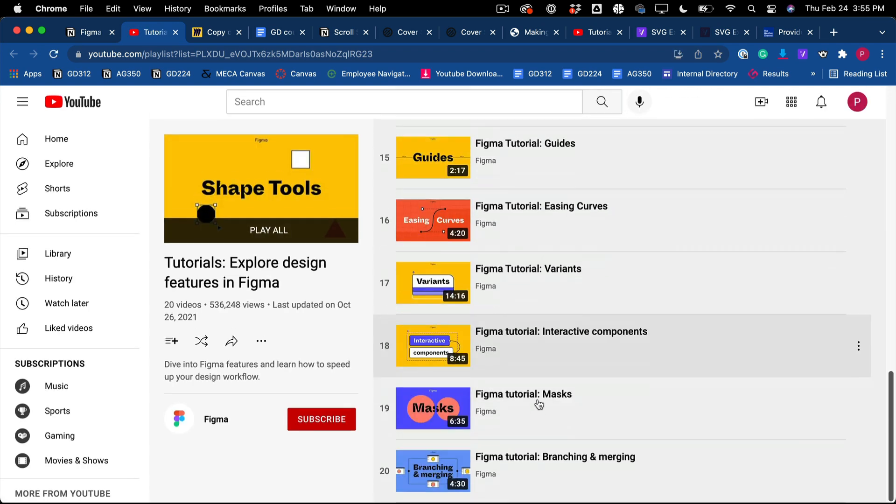
pyautogui.scroll(19, 539, 404)
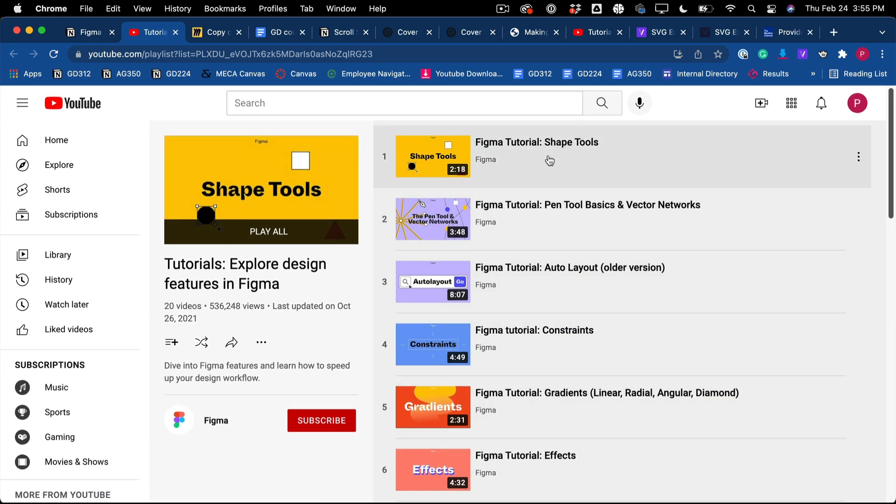
pyautogui.scroll(-10, 547, 205)
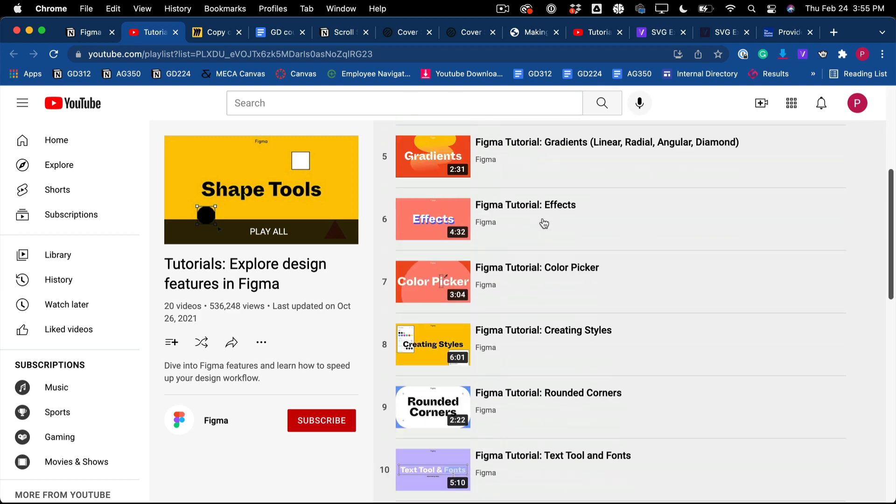
pyautogui.scroll(-8, 544, 223)
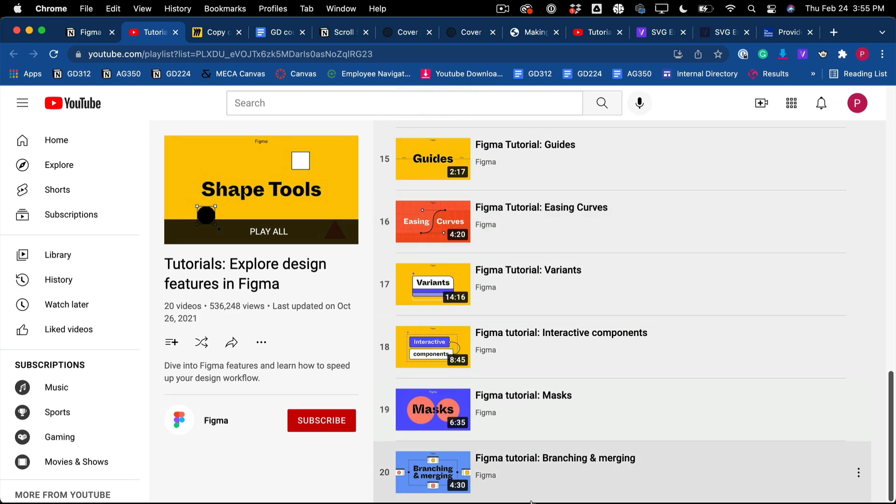
pyautogui.scroll(18, 562, 445)
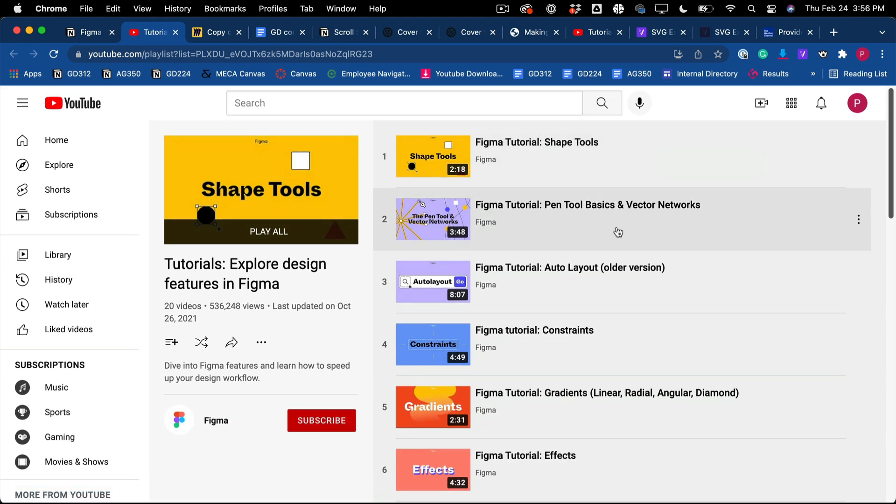
pyautogui.scroll(-10, 590, 293)
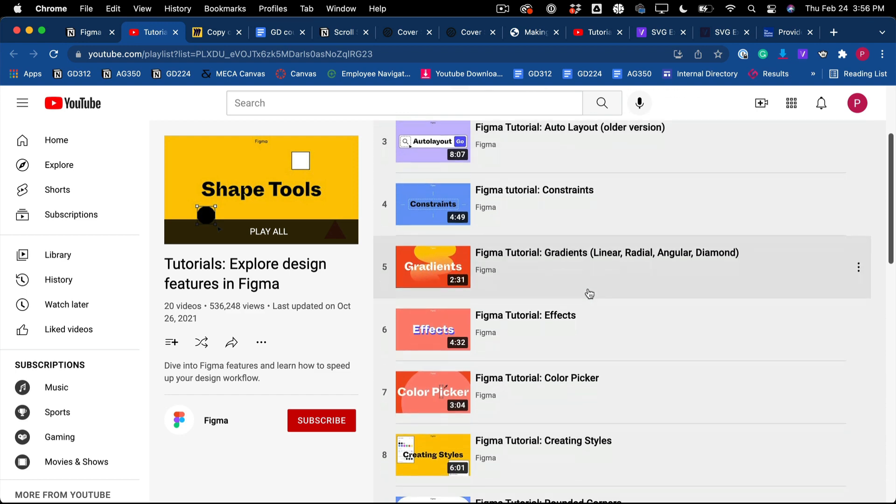
pyautogui.scroll(-5, 589, 292)
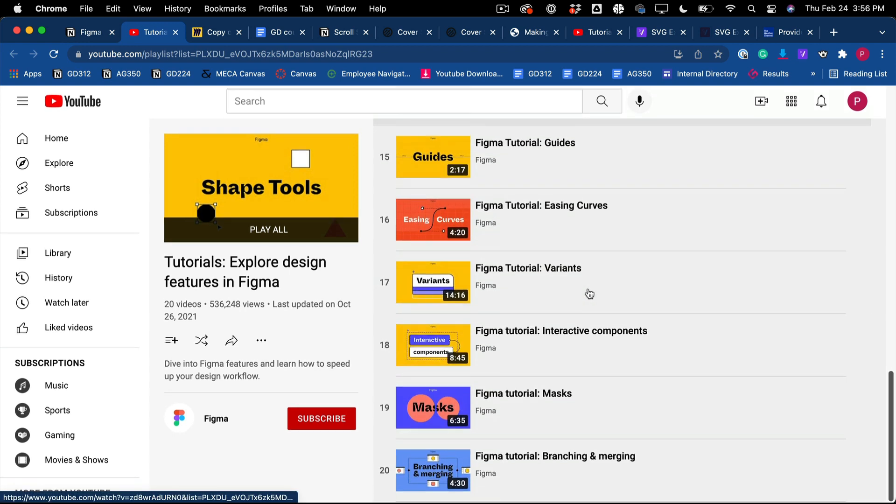
pyautogui.scroll(15, 589, 293)
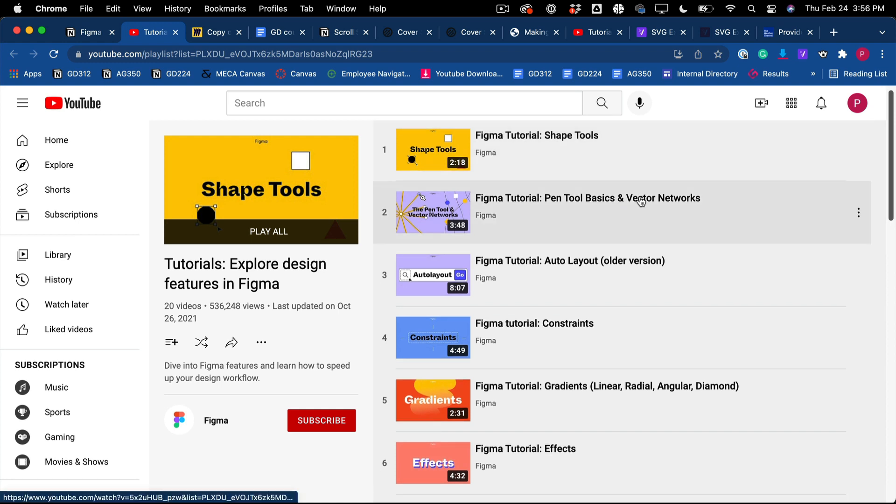
pyautogui.scroll(-5, 640, 200)
pyautogui.scroll(-10, 639, 200)
pyautogui.scroll(20, 638, 200)
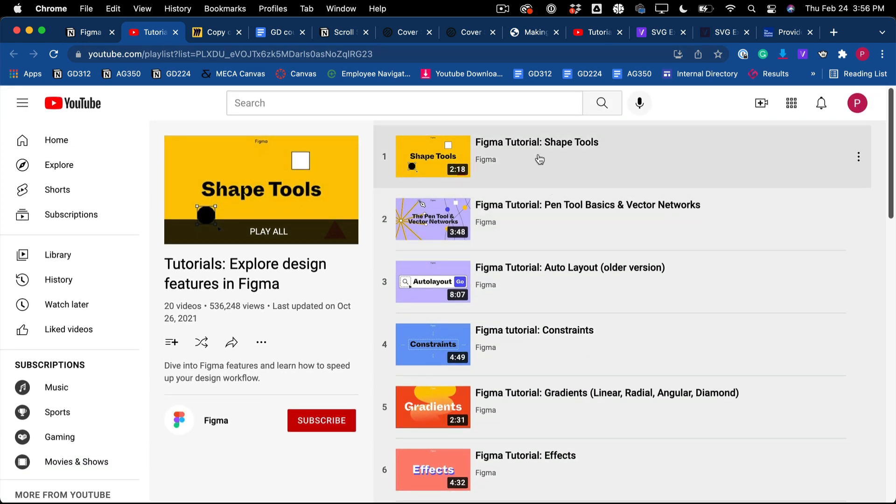
pyautogui.scroll(-15, 539, 158)
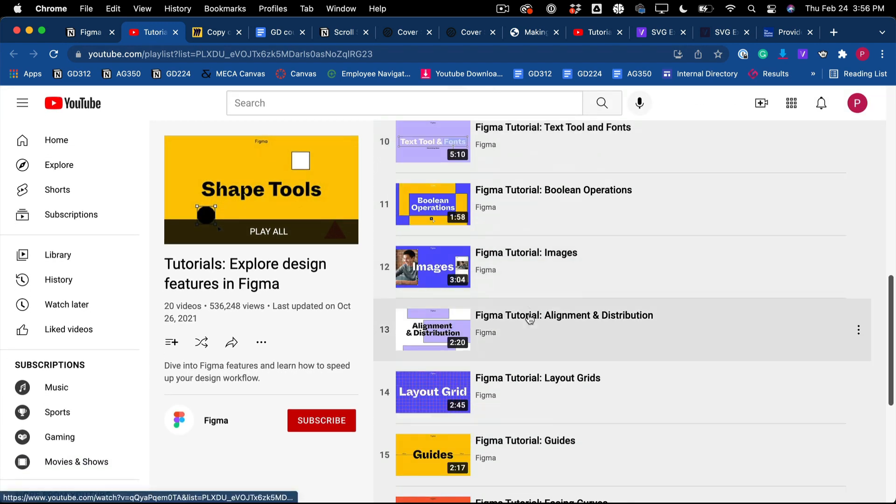
pyautogui.scroll(-3, 527, 303)
pyautogui.scroll(20, 504, 355)
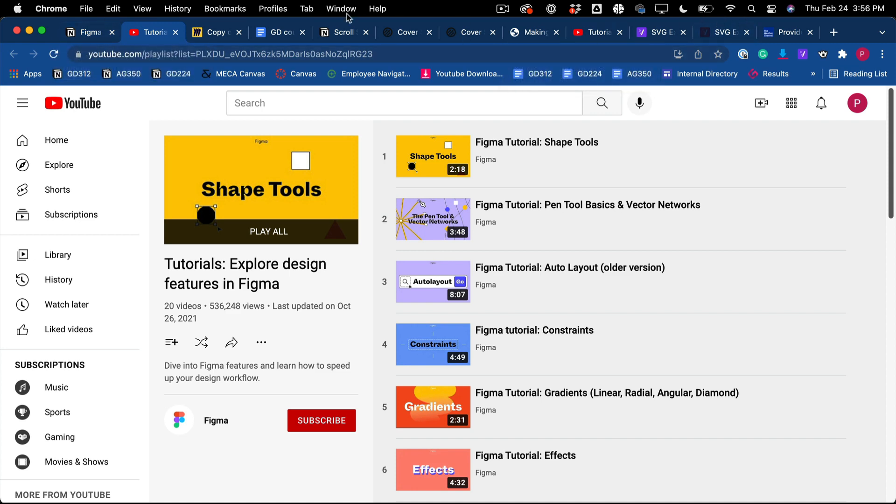
# Step: Search Google for "belonging is stronger than fact" in a new browser tab and open the New York Times article
pyautogui.click(787, 34)
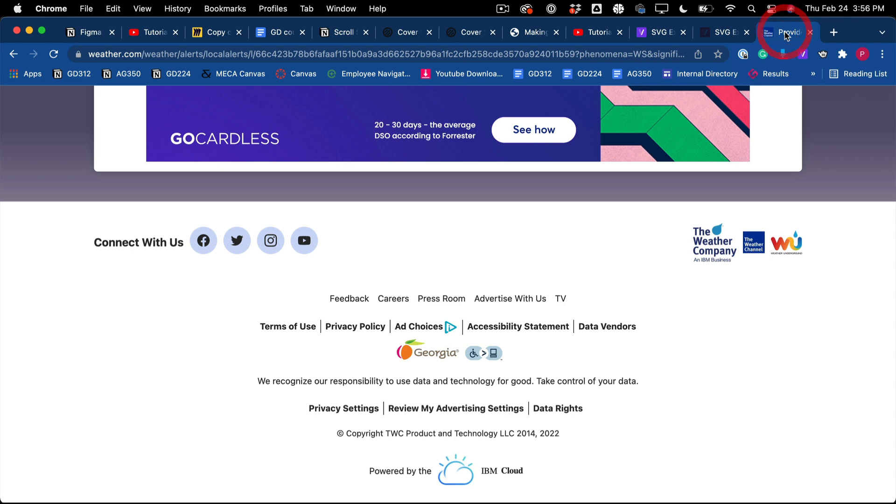
pyautogui.click(832, 33)
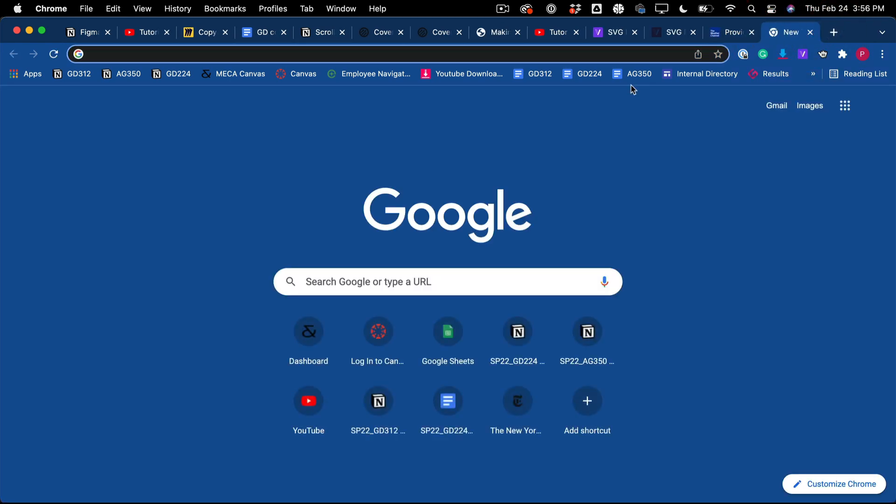
pyautogui.write('s')
pyautogui.press('BackSpace')
pyautogui.press('BackSpace')
pyautogui.write('belonging')
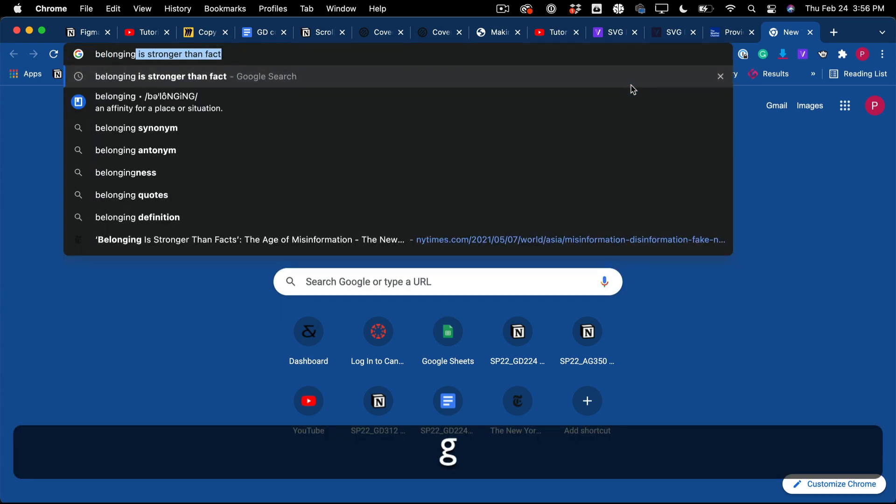
pyautogui.press('Return')
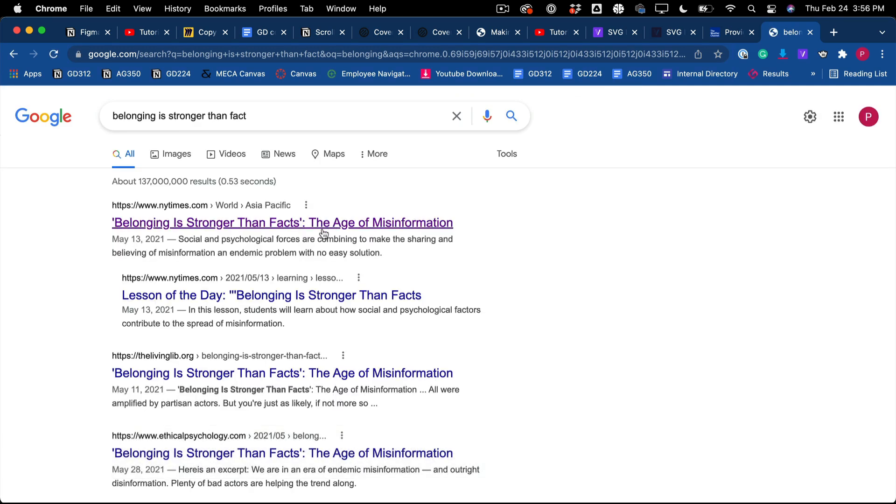
pyautogui.click(323, 223)
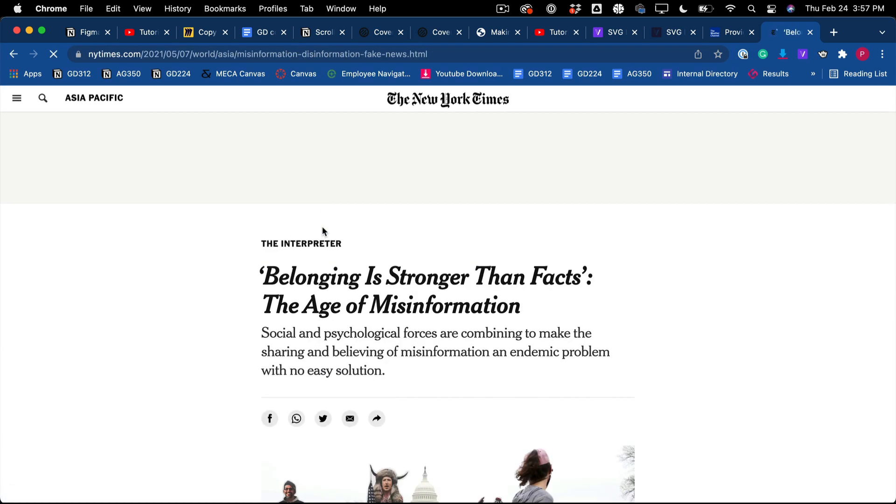
# Step: Copy the article's opening text, from the THE INTERPRETER label through the headline and the summary below it
pyautogui.scroll(-3, 323, 230)
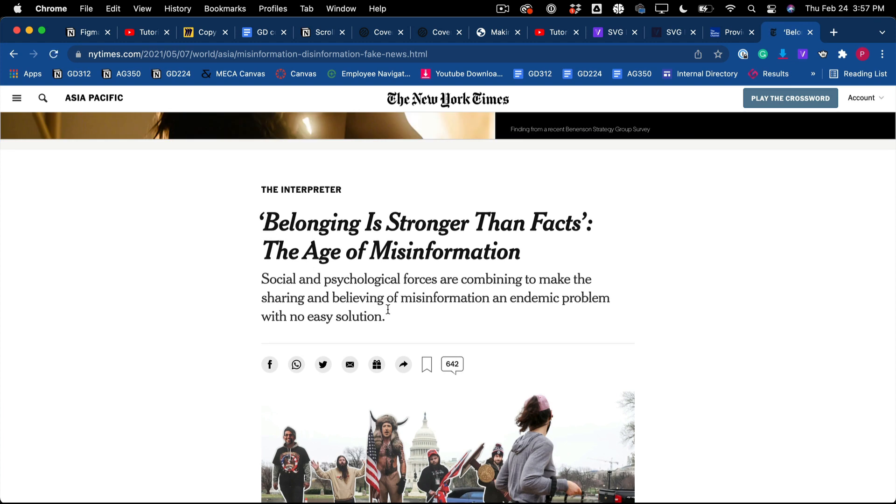
pyautogui.moveTo(396, 318); pyautogui.dragTo(277, 219)
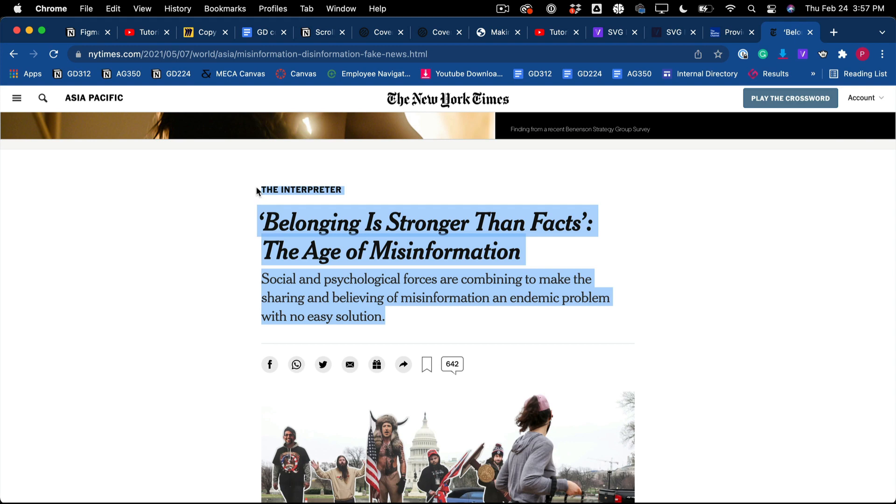
pyautogui.moveTo(258, 191); pyautogui.dragTo(258, 192)
pyautogui.press('super+c')
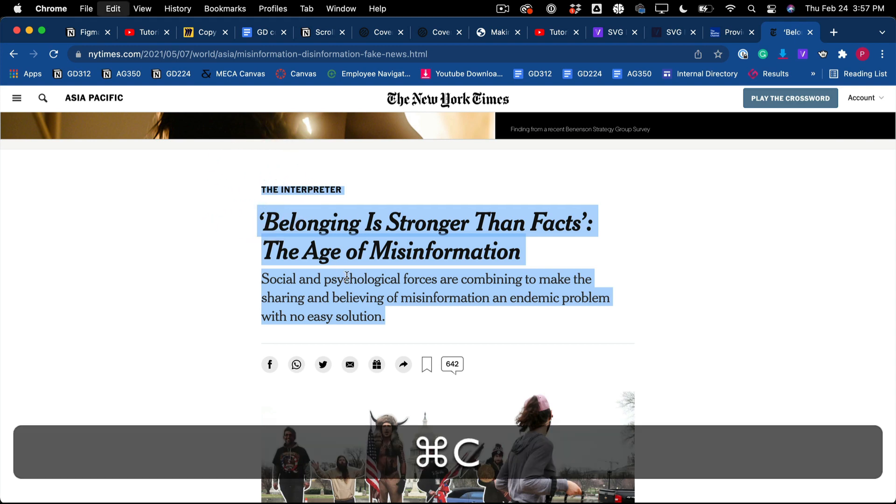
# Step: Switch to TextEdit, minimize the résumé document and move the Belonging_Text window aside to uncover the article
pyautogui.press('super+Tab')
pyautogui.press('super+Tab')
pyautogui.press('super+Tab')
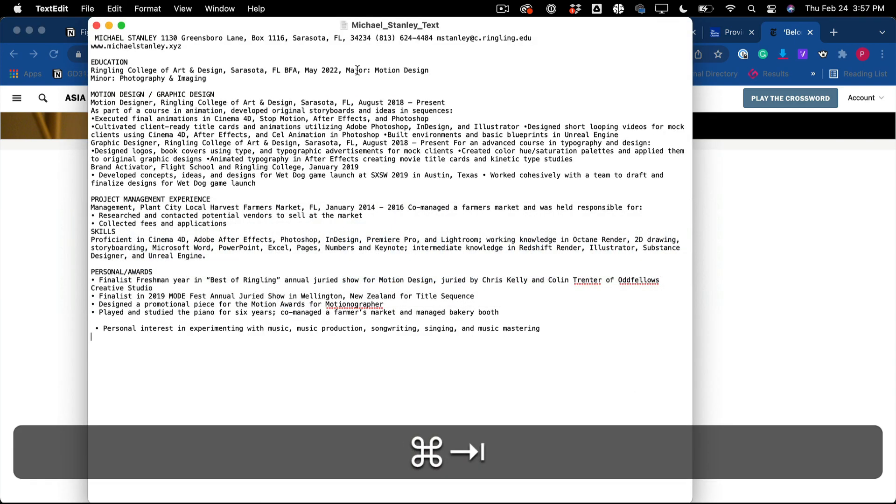
pyautogui.click(108, 26)
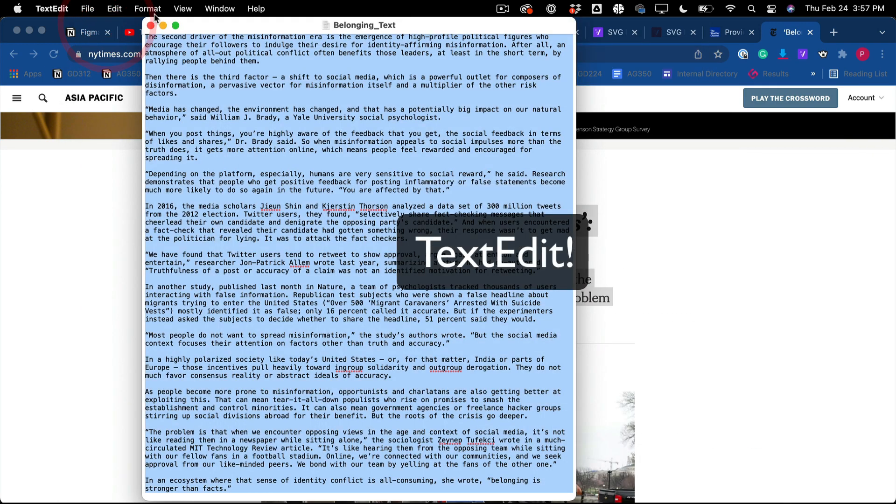
pyautogui.moveTo(214, 31); pyautogui.dragTo(653, 98)
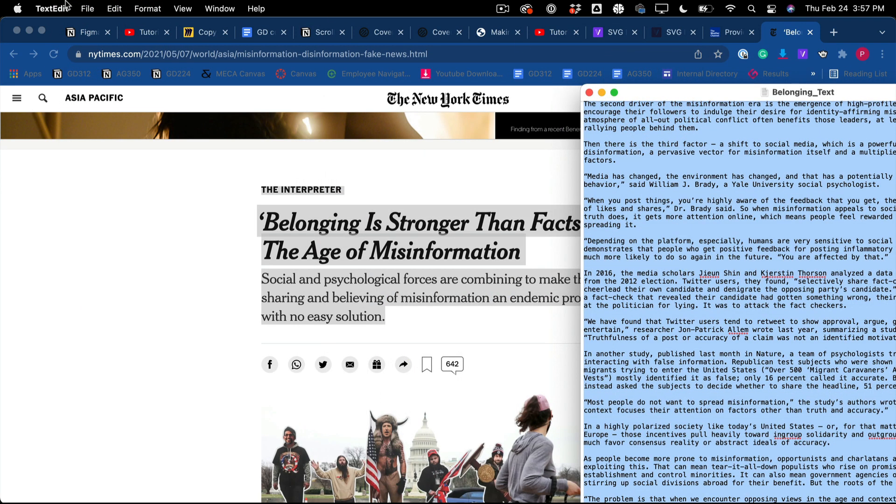
# Step: Create a new TextEdit document and convert it to plain text
pyautogui.click(88, 9)
pyautogui.click(89, 25)
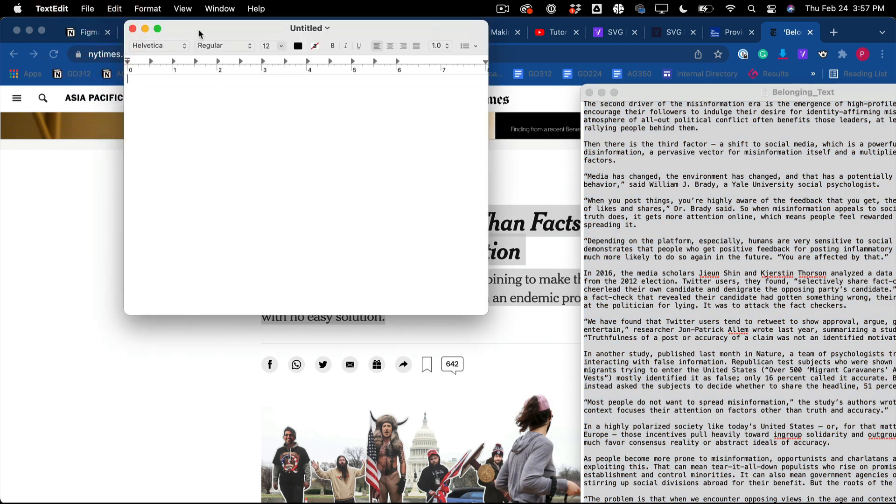
pyautogui.moveTo(198, 33); pyautogui.dragTo(356, 89)
pyautogui.click(50, 8)
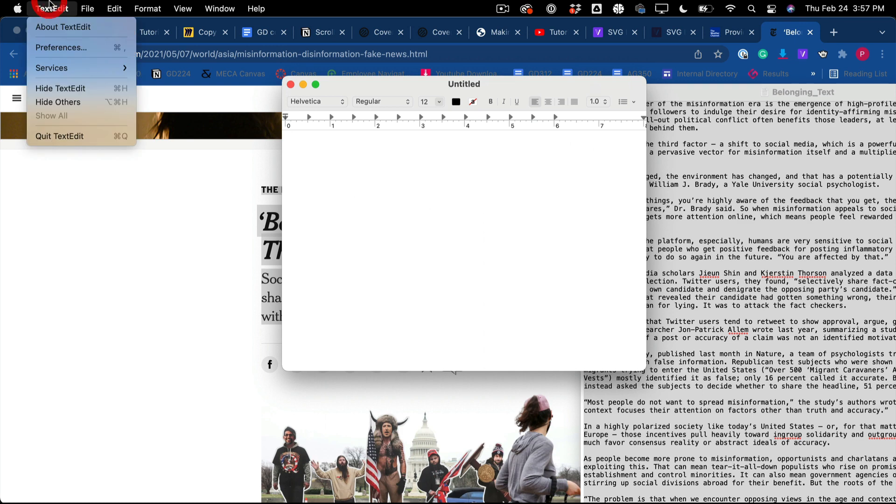
pyautogui.moveTo(148, 8)
pyautogui.click(175, 65)
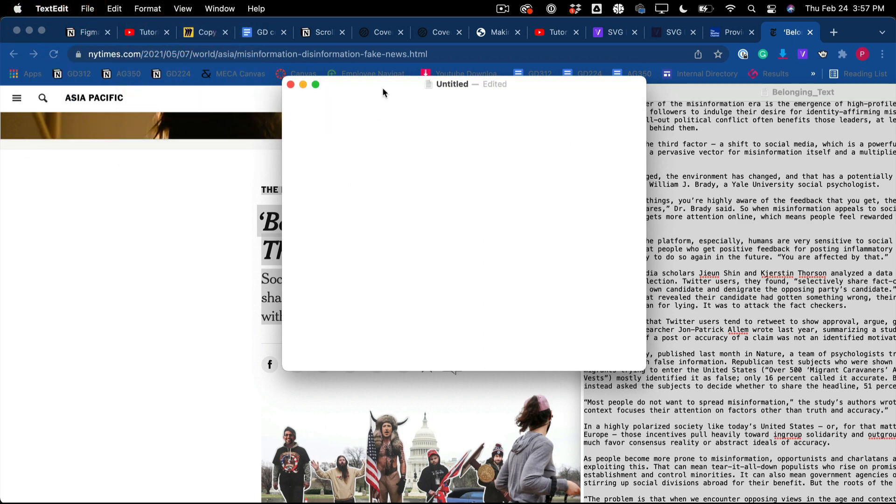
# Step: Move the new plain text window off the article's headline and paste the copied label, headline and summary into it
pyautogui.moveTo(382, 92); pyautogui.dragTo(496, 110)
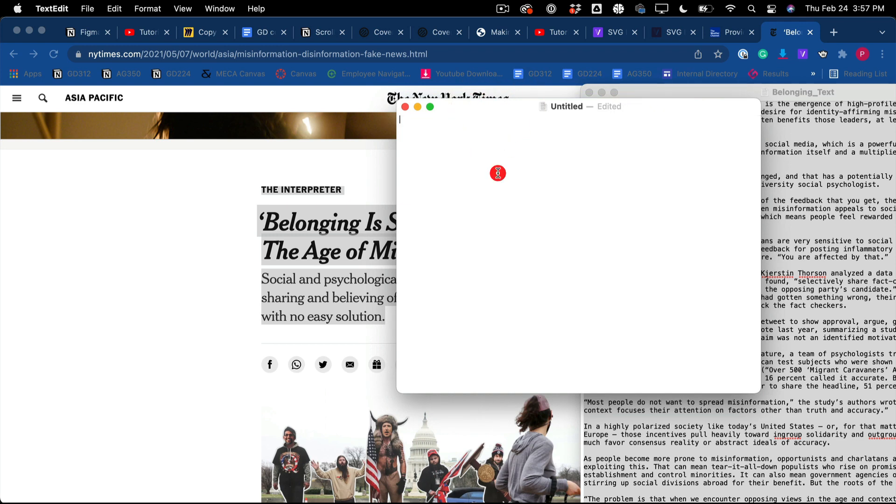
pyautogui.click(497, 173)
pyautogui.write('THE INTERPRETER  ‘Belonging Is Stronger Than Facts’: The Age of Misinformation Social and psychological forces are combining to make the sharing and believing of misinformation an endemic problem with no easy solution.')
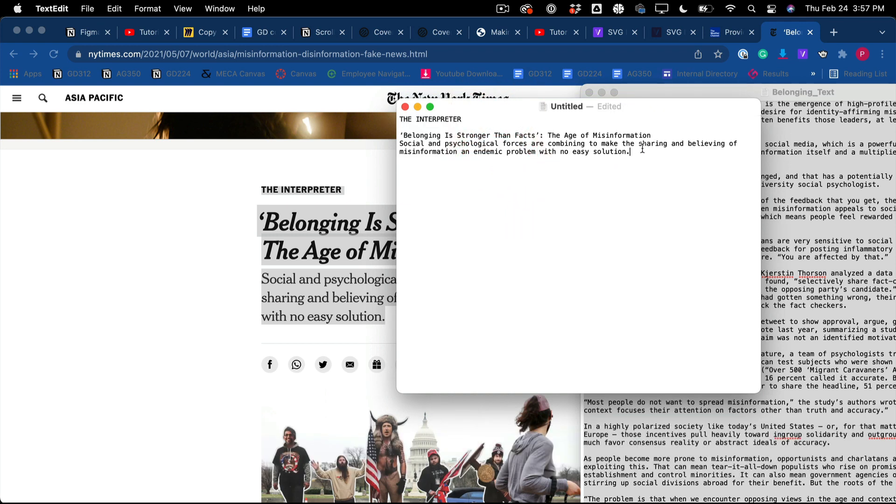
# Step: Leave a blank line below the pasted summary, switch to Chrome and copy the article's first four body paragraphs
pyautogui.press('Return')
pyautogui.press('Return')
pyautogui.click(178, 319)
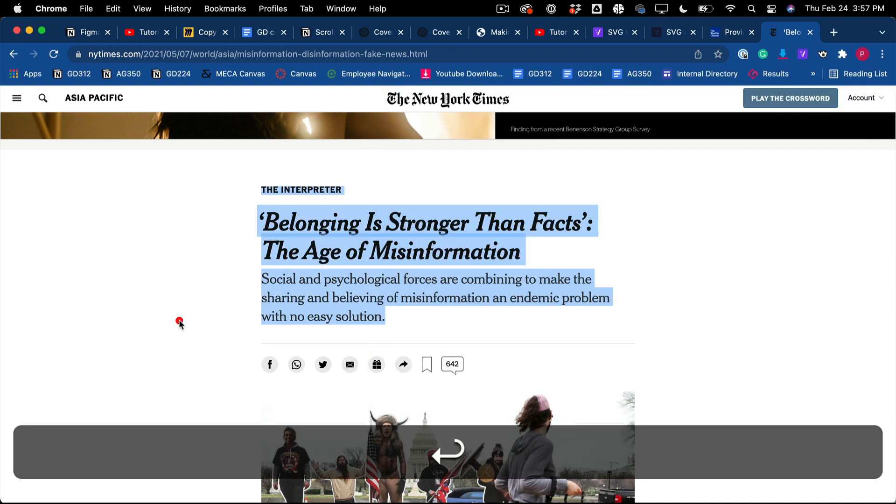
pyautogui.scroll(-10, 179, 319)
pyautogui.scroll(-3, 275, 306)
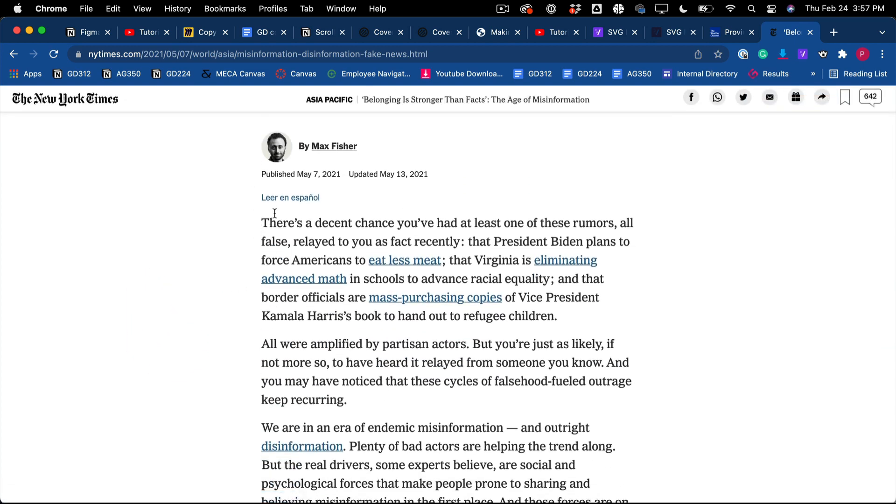
pyautogui.moveTo(297, 253); pyautogui.dragTo(601, 278)
pyautogui.press('super+c')
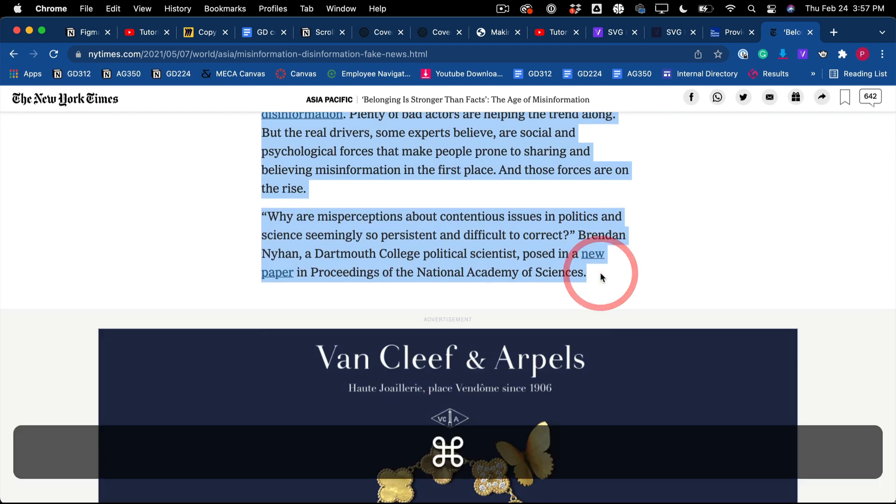
# Step: Copy the article from the author's byline through its fourth paragraph and paste it below the summary in the plain text document
pyautogui.scroll(8, 600, 276)
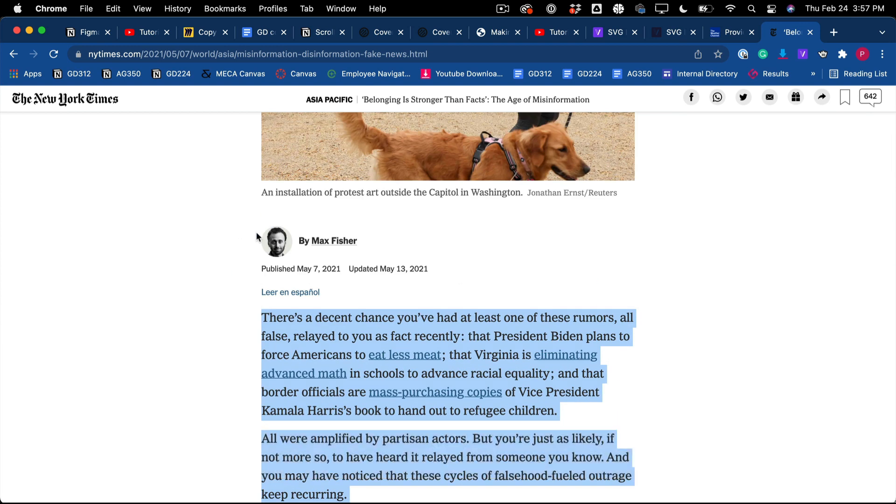
pyautogui.moveTo(256, 231); pyautogui.dragTo(587, 282)
pyautogui.scroll(15, 607, 304)
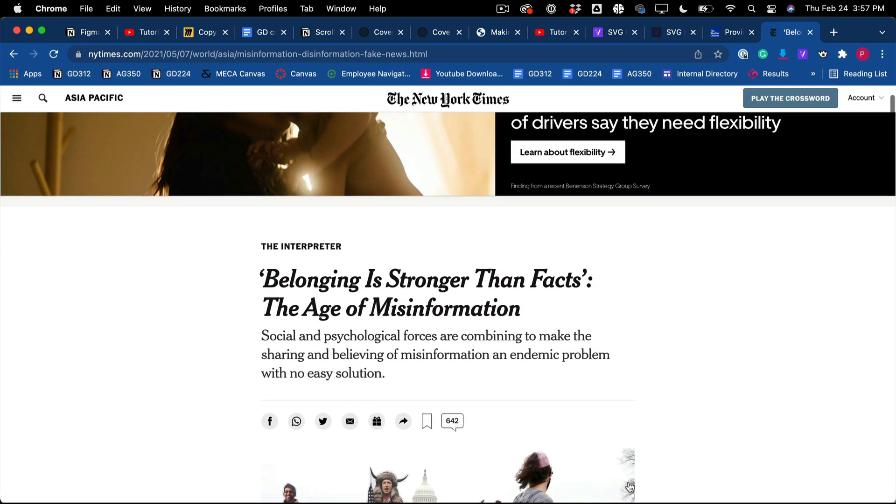
pyautogui.scroll(-10, 625, 490)
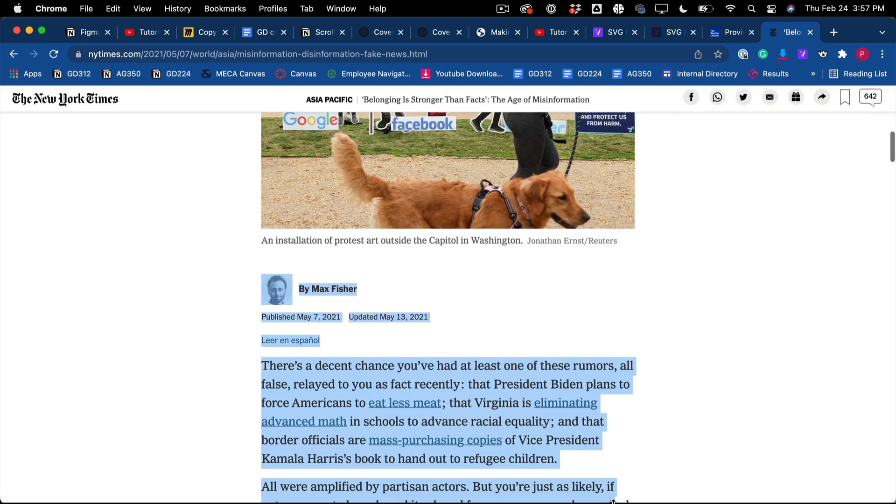
pyautogui.scroll(-7, 613, 490)
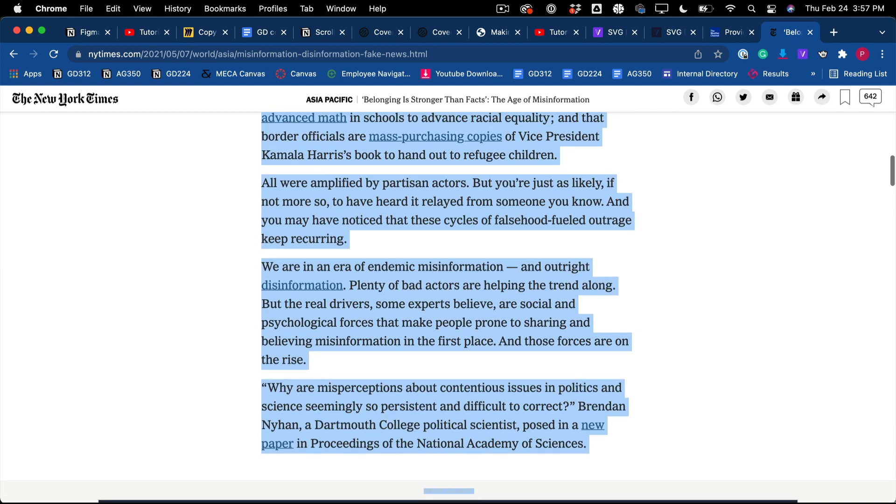
pyautogui.scroll(-8, 602, 128)
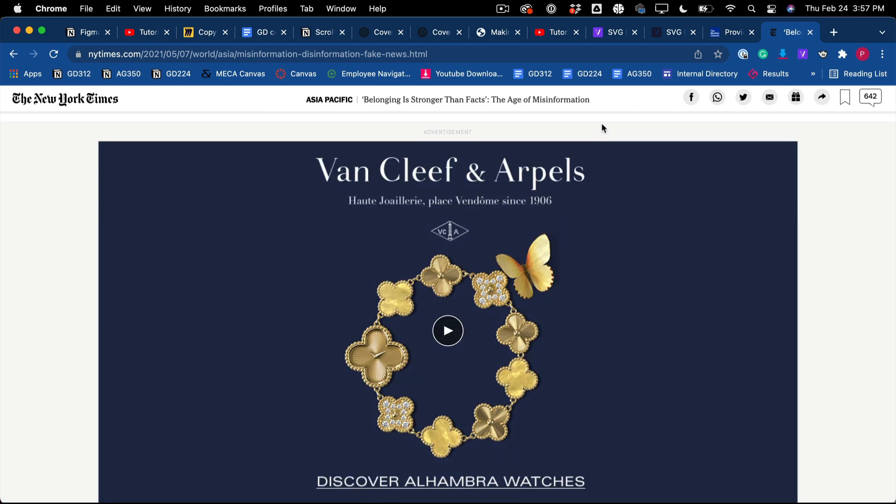
pyautogui.click(601, 124)
pyautogui.press('super+c')
pyautogui.press('super+Tab')
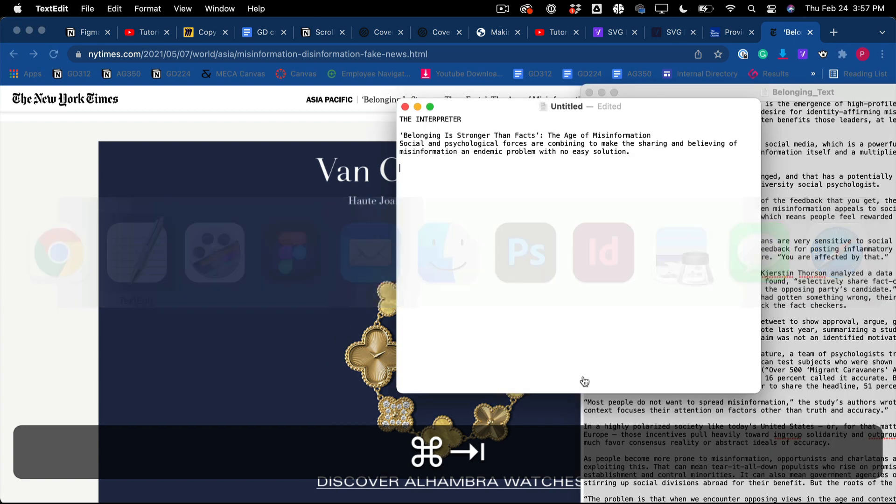
pyautogui.press('super+v')
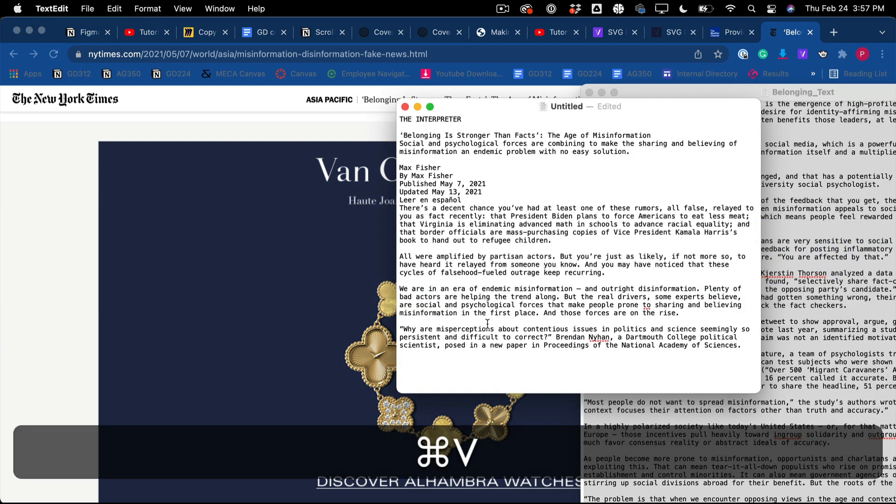
# Step: Copy the two paragraphs below the advertisement, starting at "It's not for want of good information", and paste them into the plain text document
pyautogui.scroll(5, 209, 209)
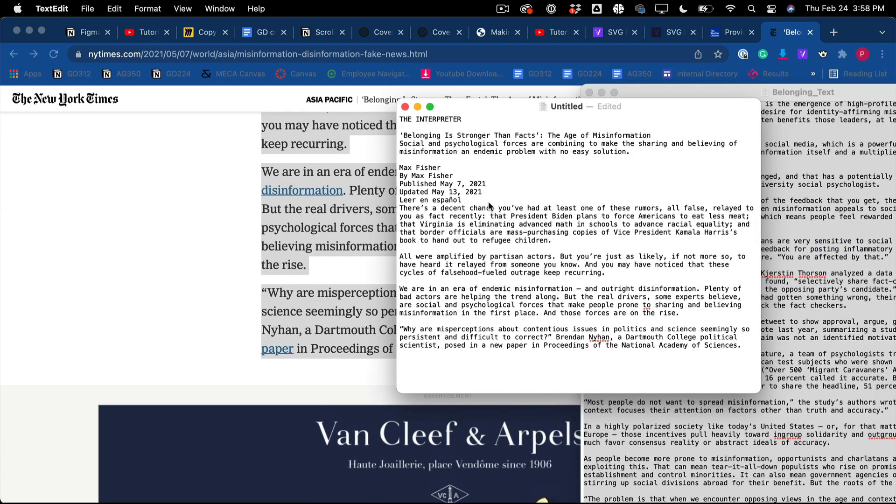
pyautogui.scroll(-10, 335, 289)
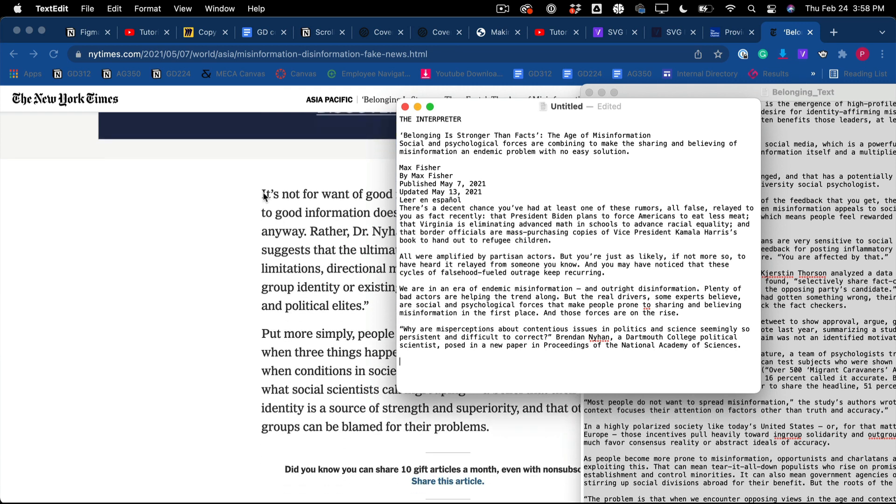
pyautogui.click(394, 388)
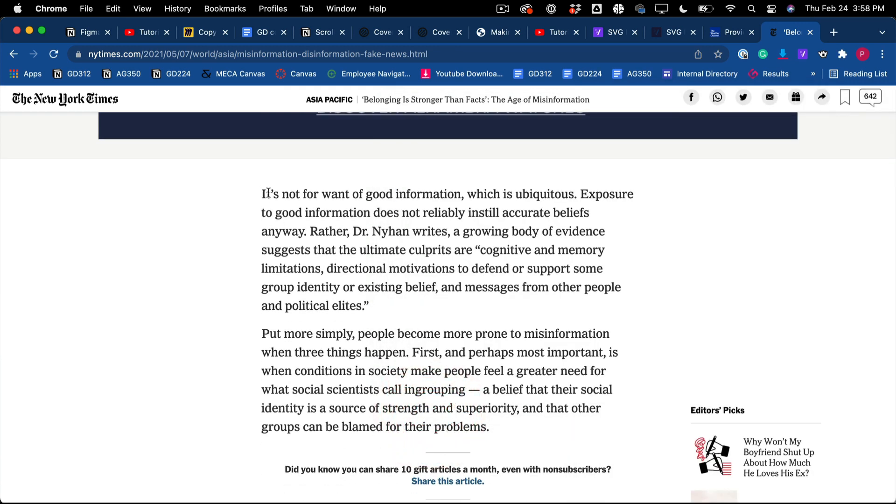
pyautogui.moveTo(262, 191); pyautogui.dragTo(503, 425)
pyautogui.press('super+c')
pyautogui.scroll(-5, 502, 417)
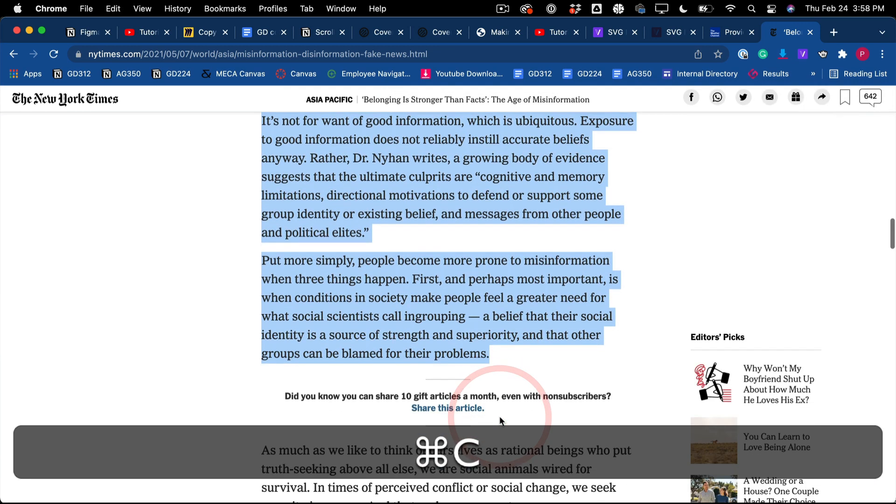
pyautogui.press('super+Tab')
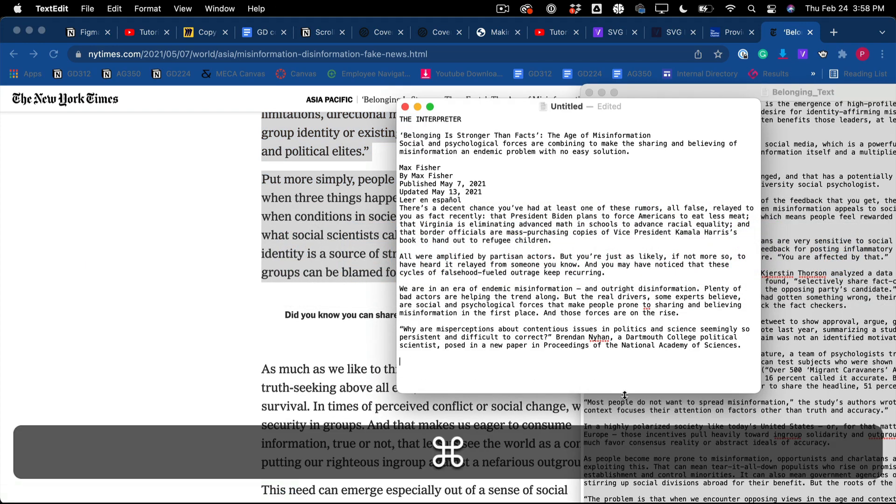
pyautogui.press('super+v')
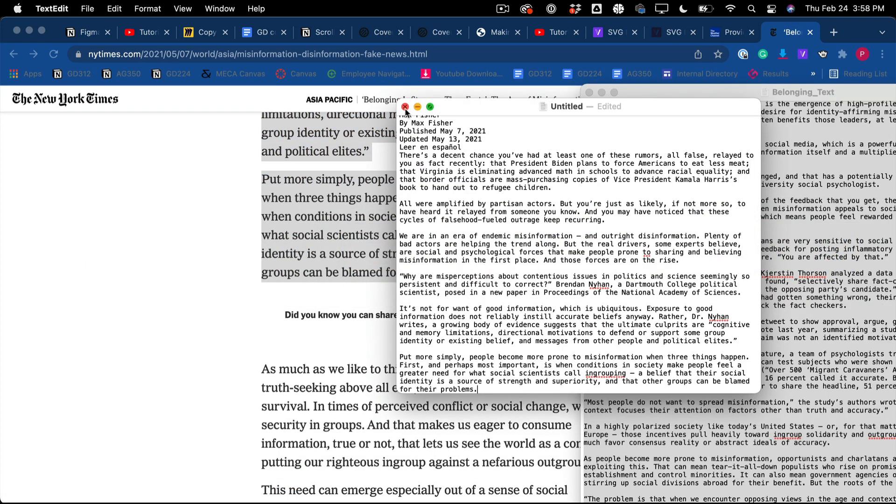
# Step: Close the untitled document without keeping it and move the Belonging_Text window fully into view
pyautogui.click(406, 106)
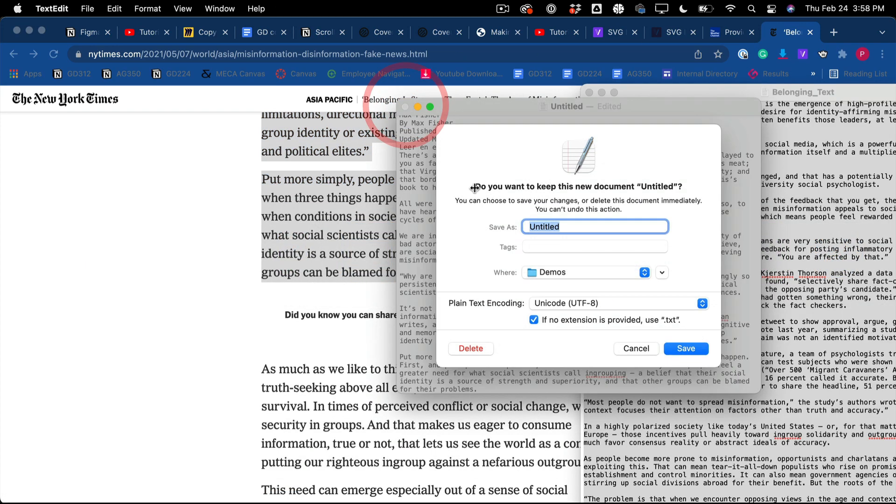
pyautogui.click(471, 350)
pyautogui.moveTo(689, 91); pyautogui.dragTo(422, 13)
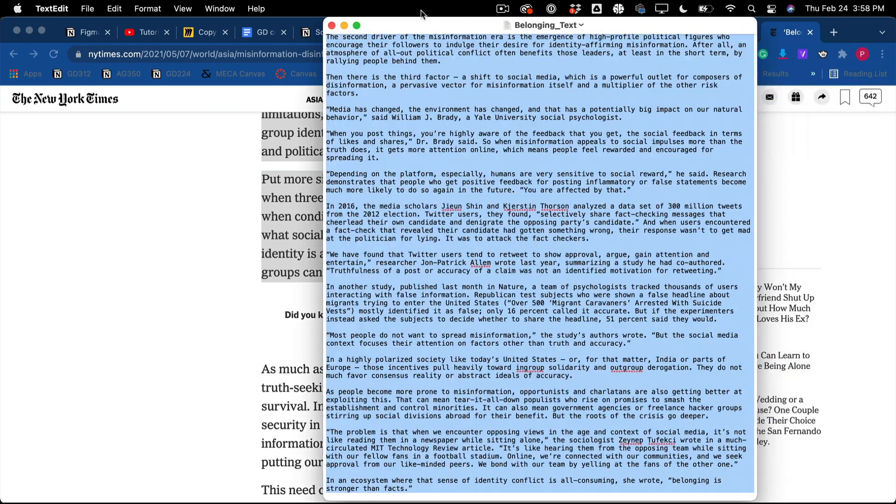
# Step: Look through the article text in Belonging_Text and select all of it
pyautogui.click(447, 267)
pyautogui.scroll(10, 450, 273)
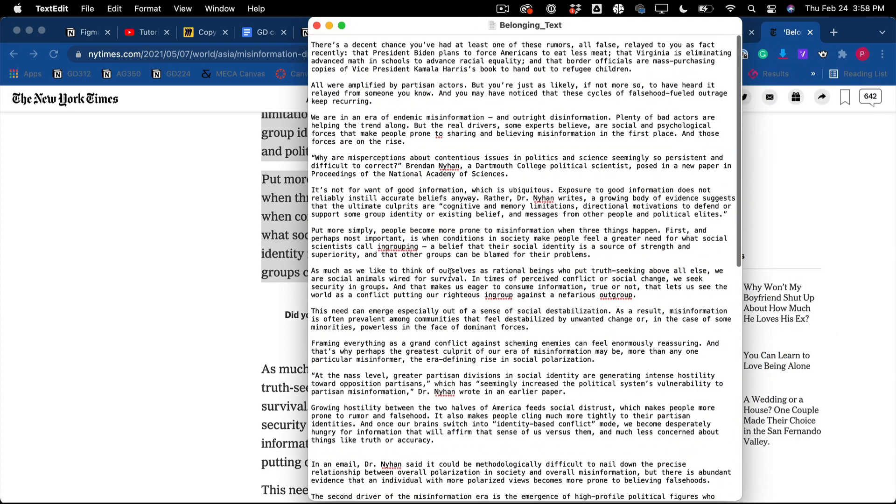
pyautogui.scroll(-10, 451, 273)
pyautogui.scroll(10, 450, 273)
pyautogui.click(449, 37)
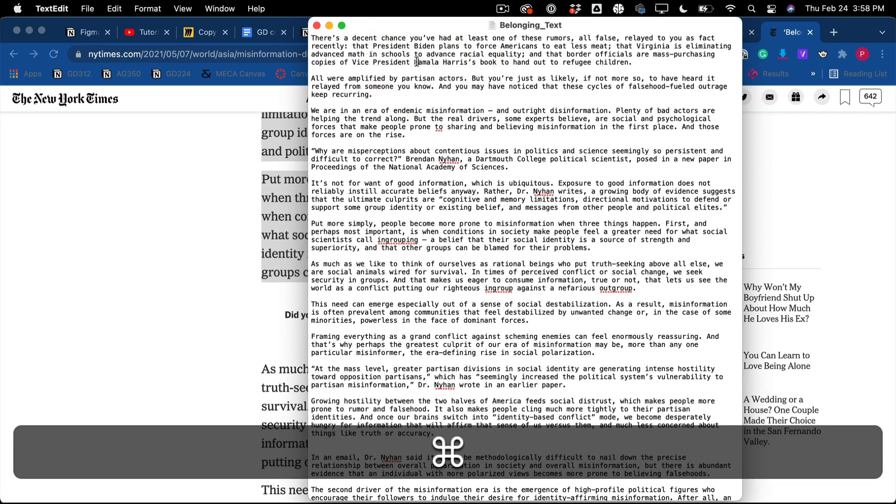
pyautogui.press('super+a')
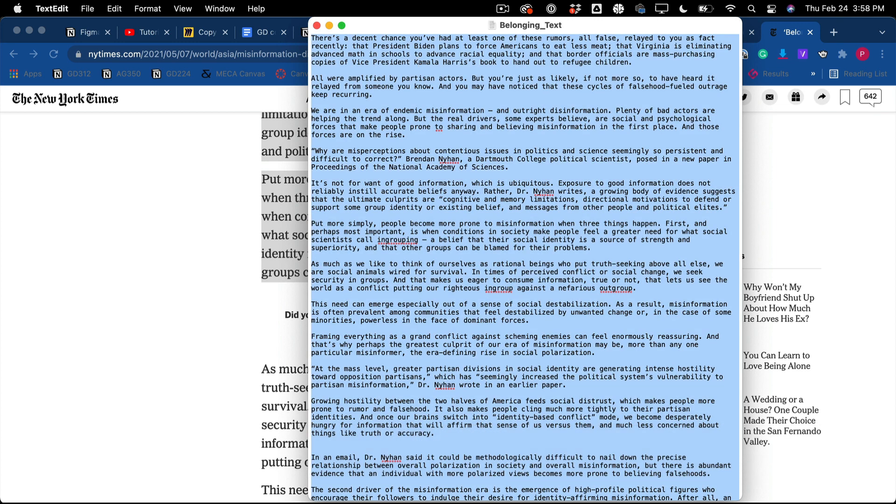
# Step: Switch to Figma, reopen GD224_InClassDemo from the MECA project and enlarge its page list
pyautogui.moveTo(388, 480)
pyautogui.click(428, 479)
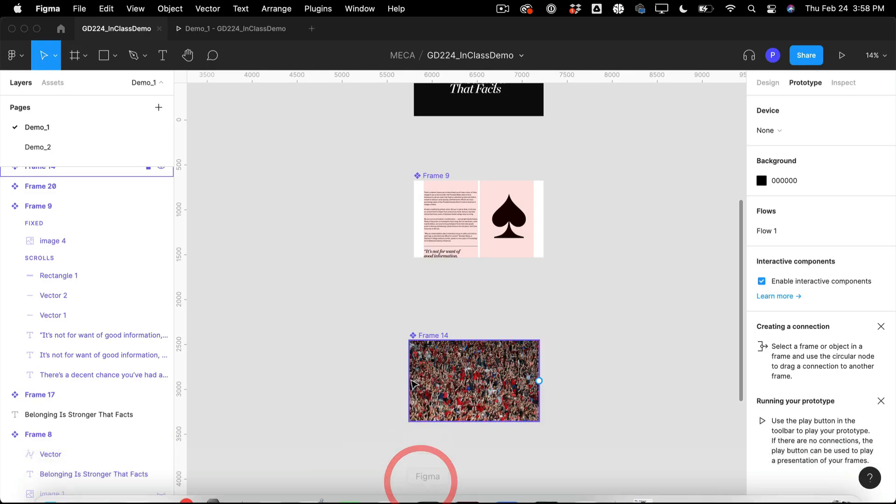
pyautogui.click(298, 271)
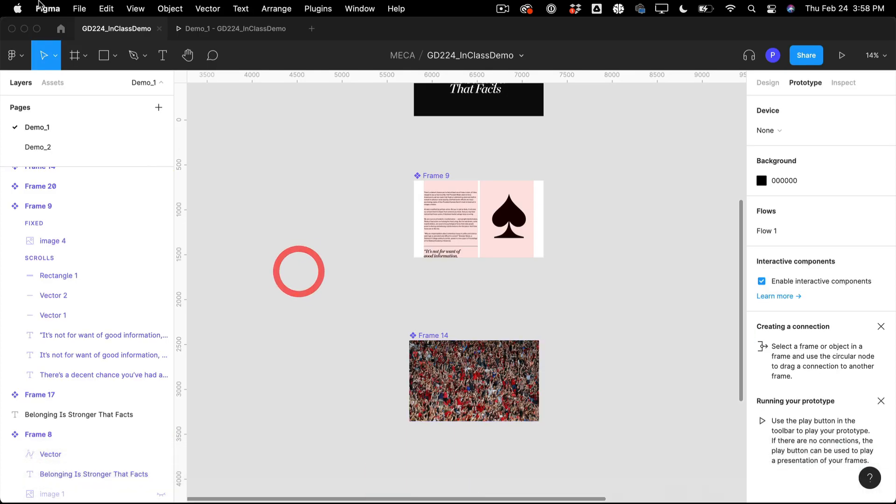
pyautogui.click(62, 28)
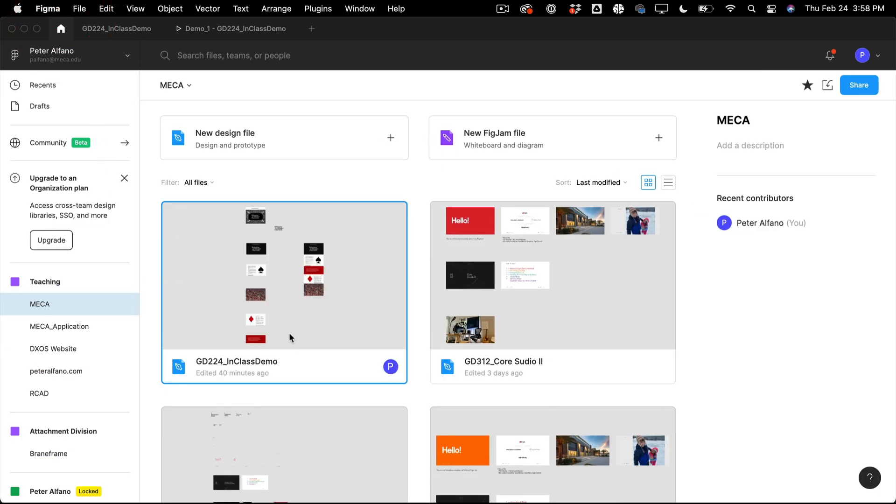
pyautogui.doubleClick(287, 366)
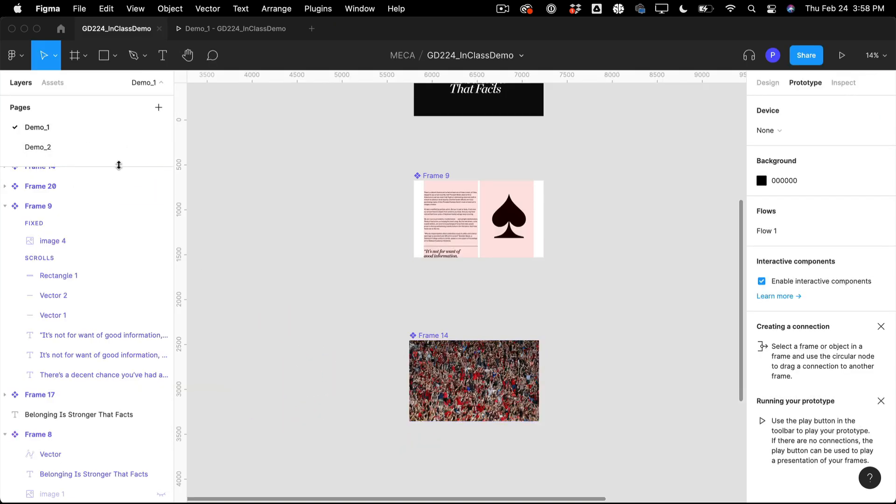
pyautogui.moveTo(118, 166); pyautogui.dragTo(103, 242)
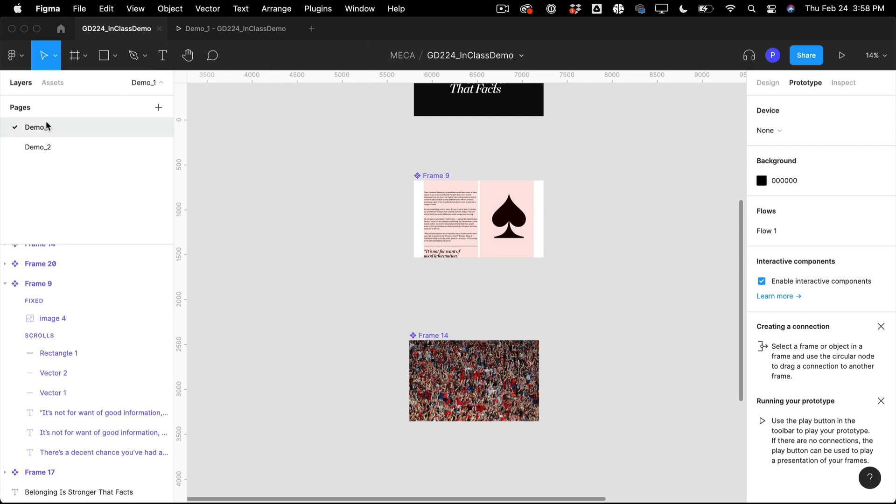
# Step: Return to the MECA project's files and open GD224_NarrativeSequences
pyautogui.click(61, 29)
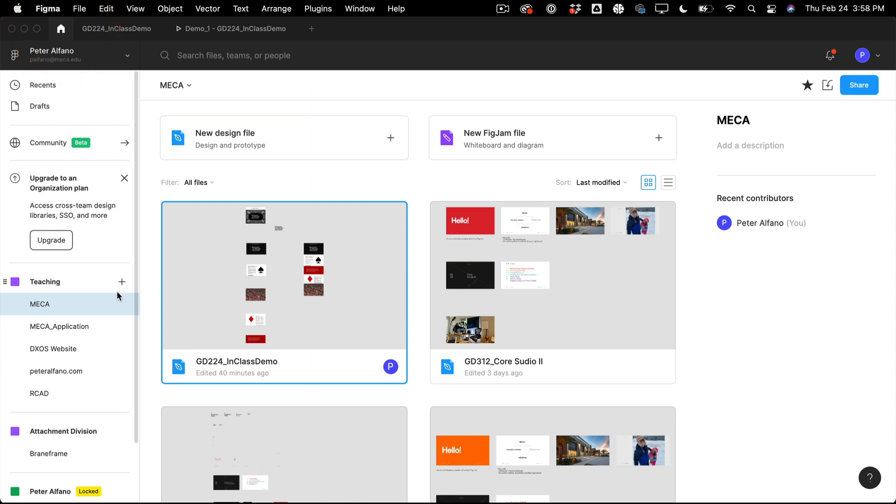
pyautogui.scroll(-6, 562, 336)
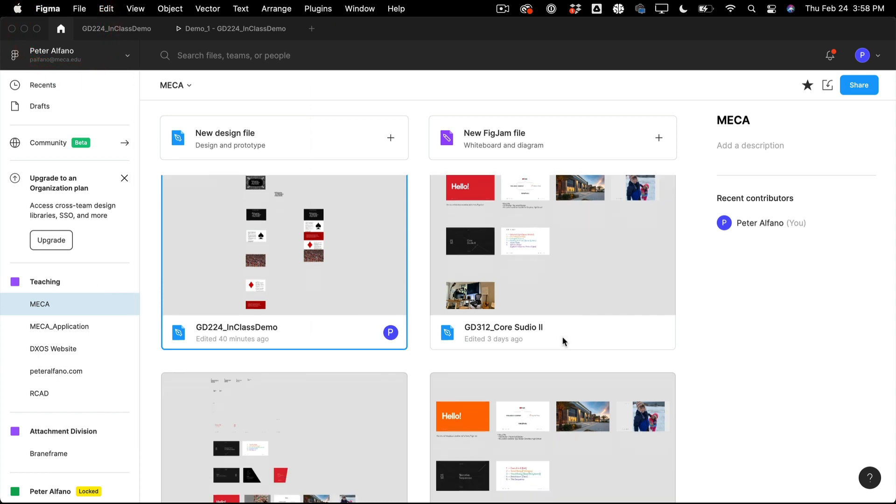
pyautogui.click(544, 255)
pyautogui.doubleClick(544, 255)
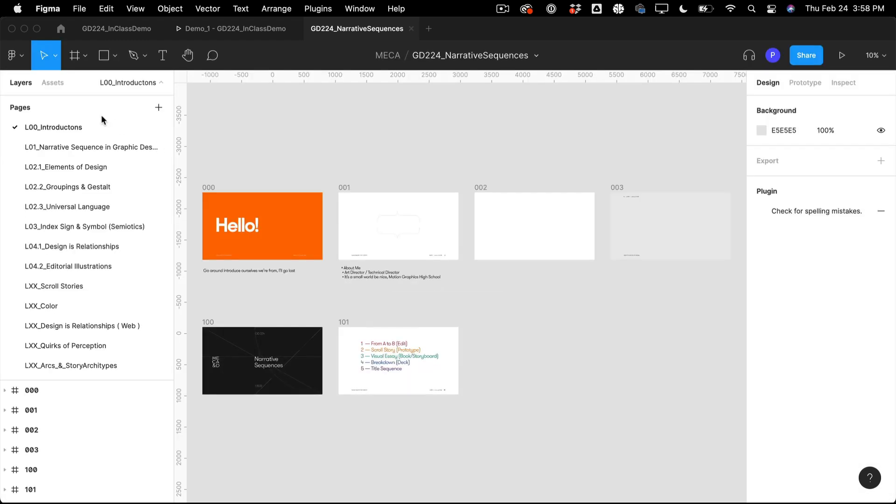
# Step: Add a new page to GD224_NarrativeSequences and name it Figma_Demo
pyautogui.click(159, 107)
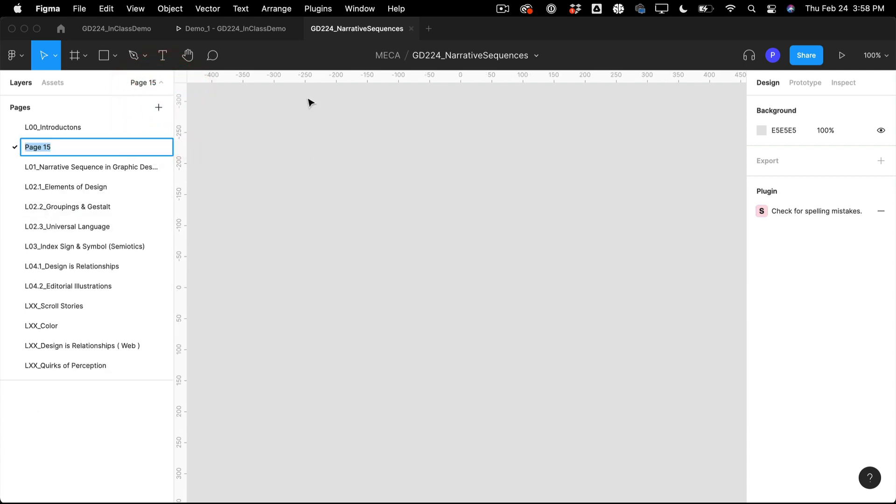
pyautogui.write('Figma')
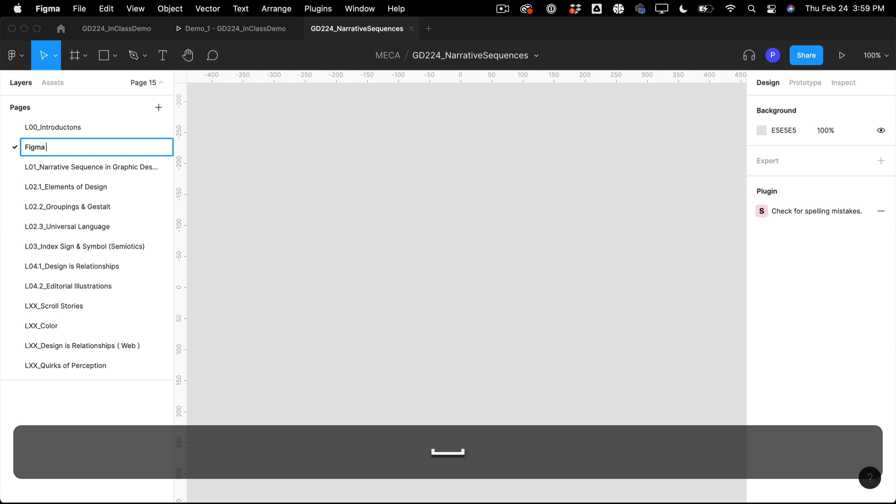
pyautogui.press('BackSpace')
pyautogui.write('_Demo')
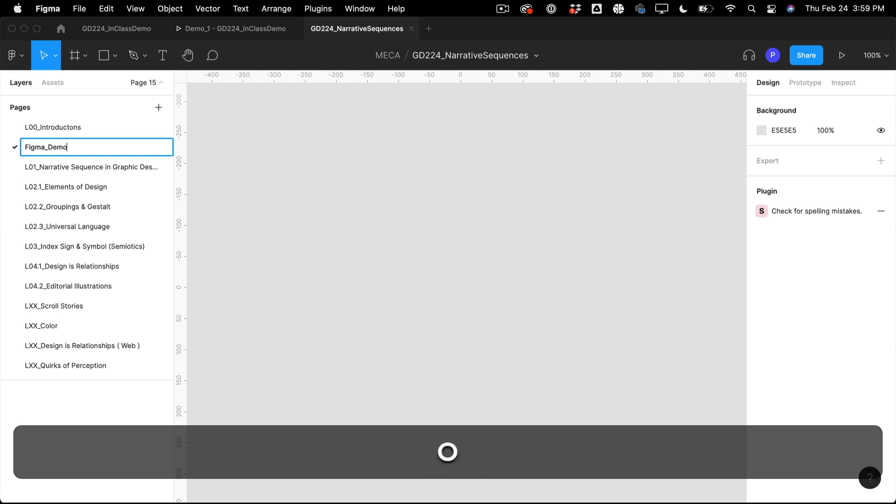
pyautogui.click(132, 180)
# Step: Move the Figma_Demo page down the page list to directly below LXX_Quirks of Perception
pyautogui.click(62, 148)
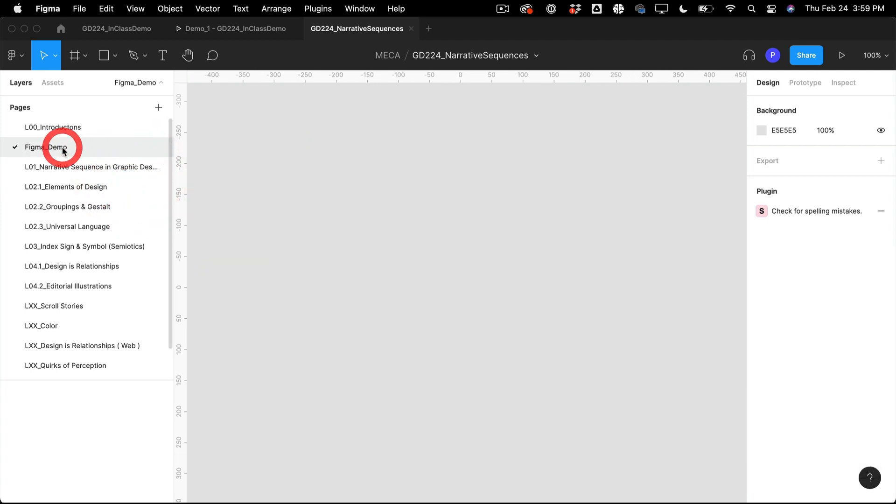
pyautogui.moveTo(64, 149); pyautogui.dragTo(50, 382)
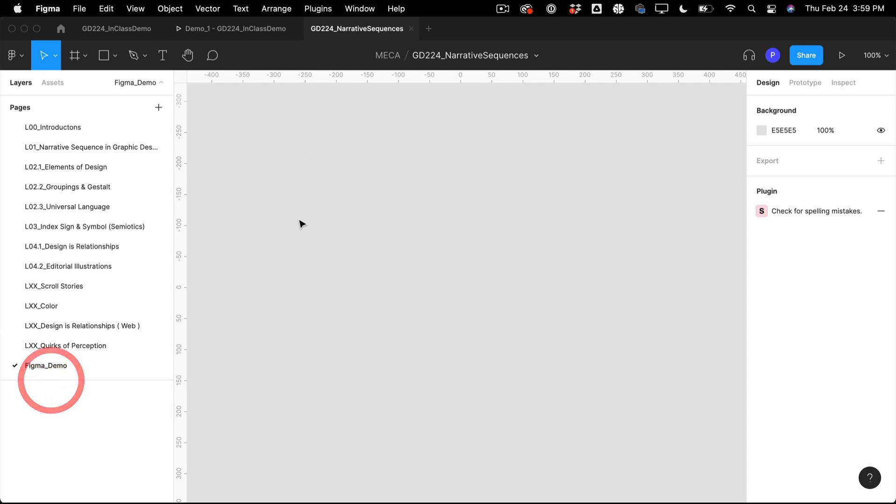
pyautogui.scroll(1, 298, 217)
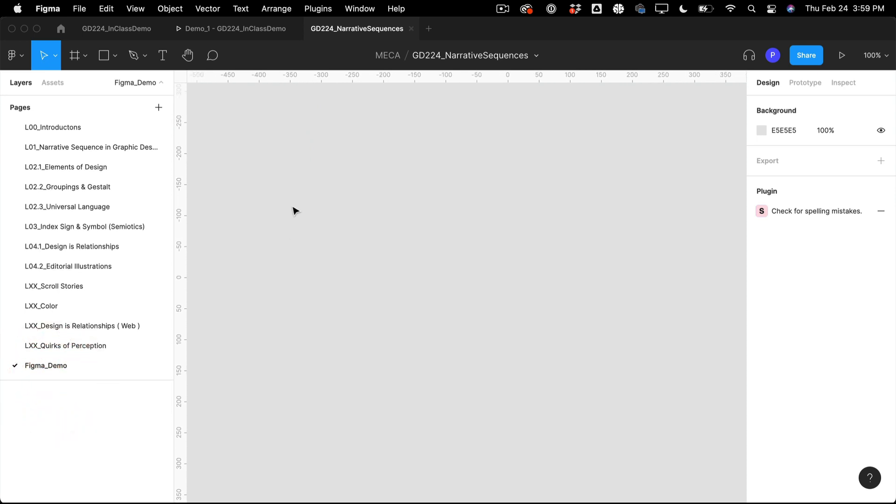
# Step: Look through the main menu, the Move, Frame, Shape and Pen tool variants, and the Text and Hand tools
pyautogui.click(262, 159)
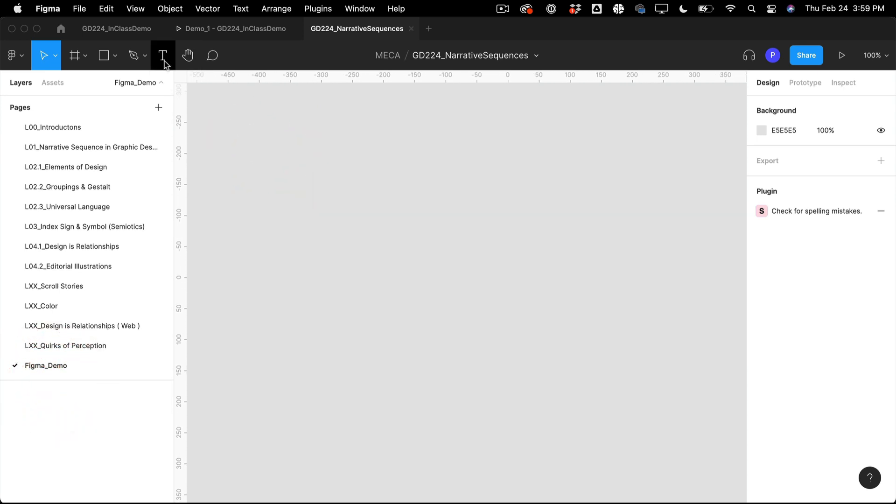
pyautogui.click(21, 61)
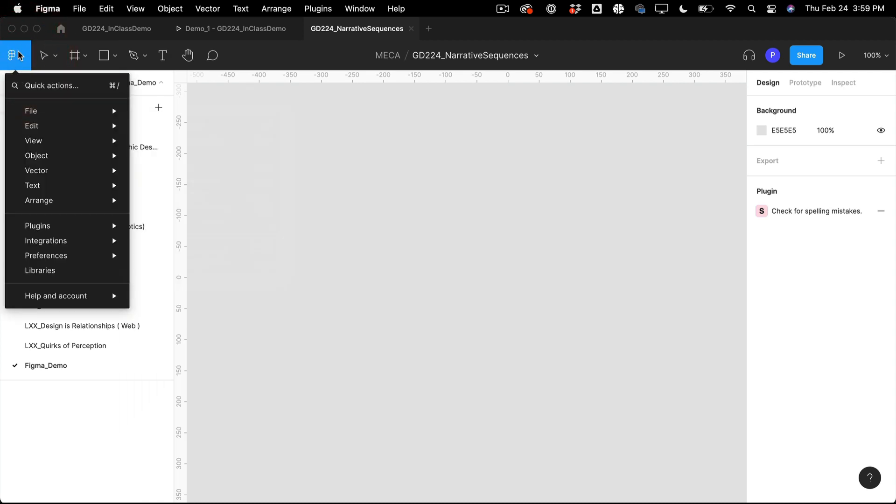
pyautogui.click(19, 49)
pyautogui.click(55, 57)
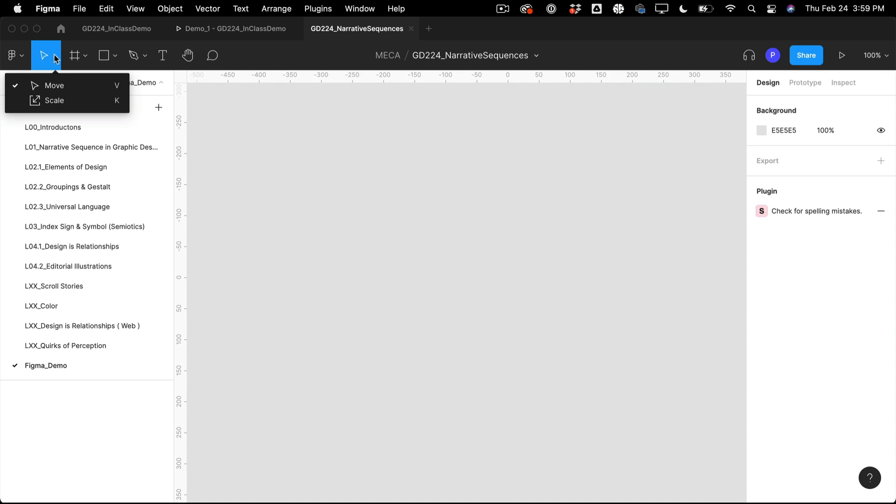
pyautogui.click(45, 56)
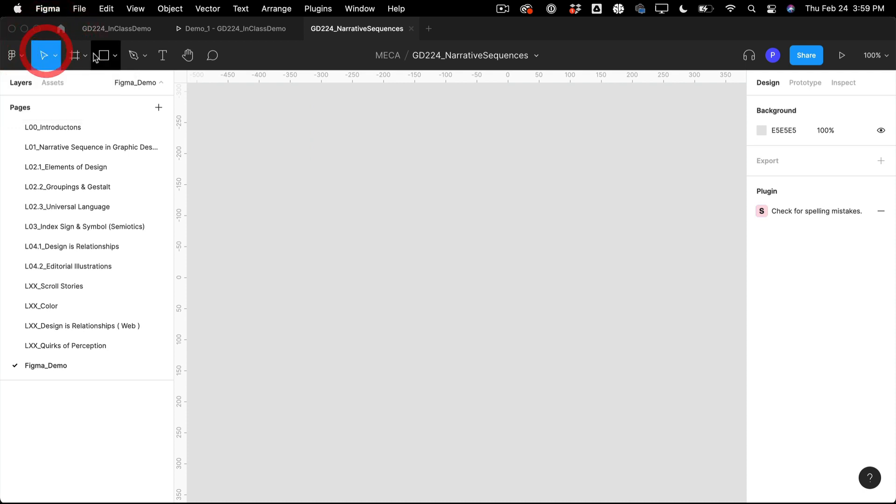
pyautogui.click(84, 57)
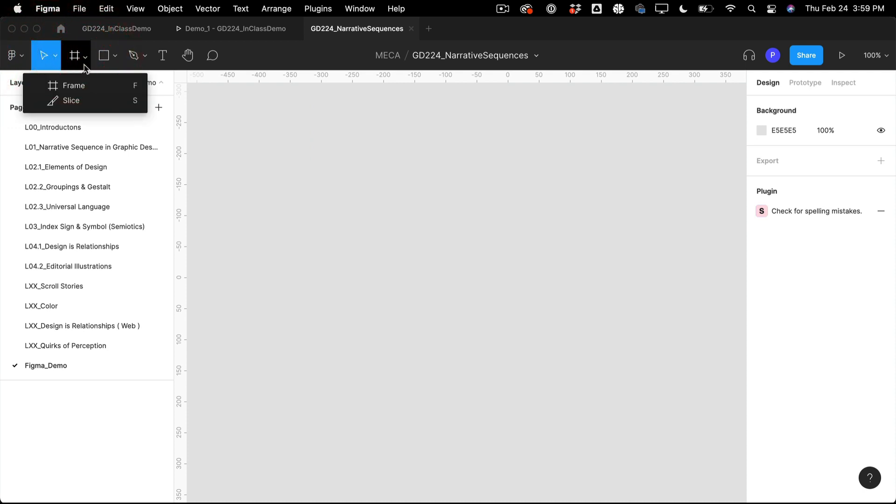
pyautogui.click(103, 56)
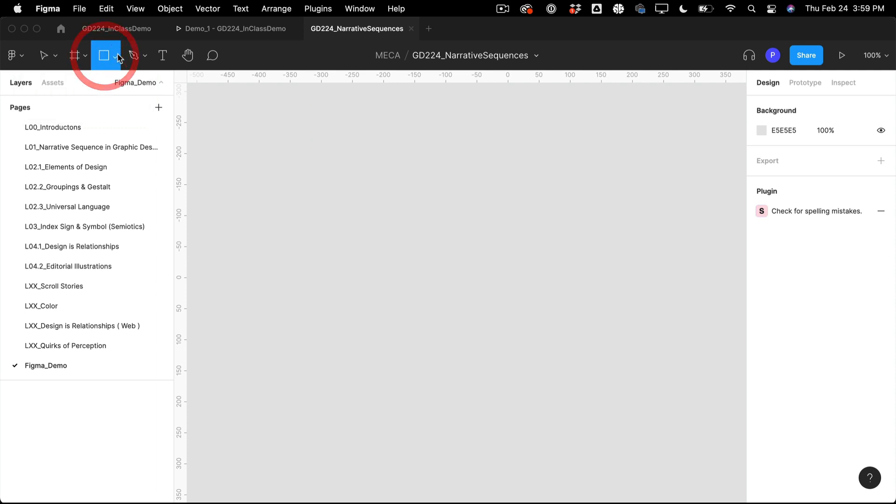
pyautogui.click(116, 57)
pyautogui.click(145, 56)
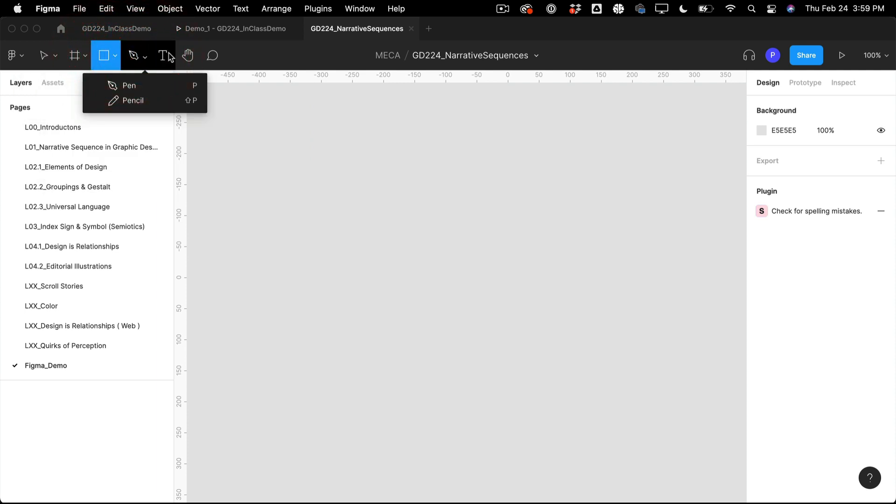
pyautogui.click(165, 56)
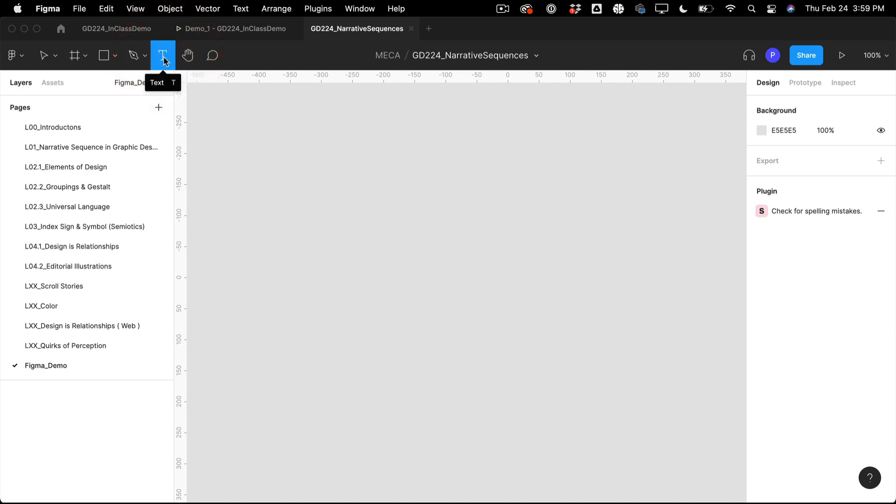
pyautogui.click(164, 59)
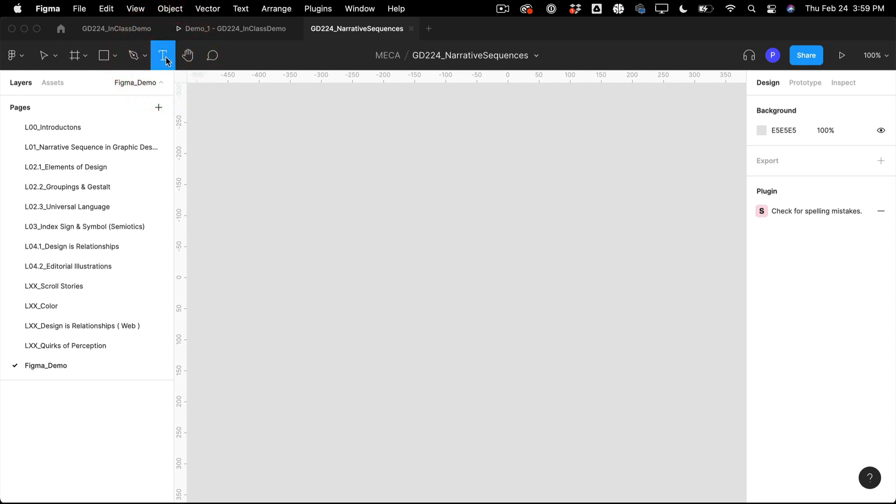
pyautogui.click(189, 57)
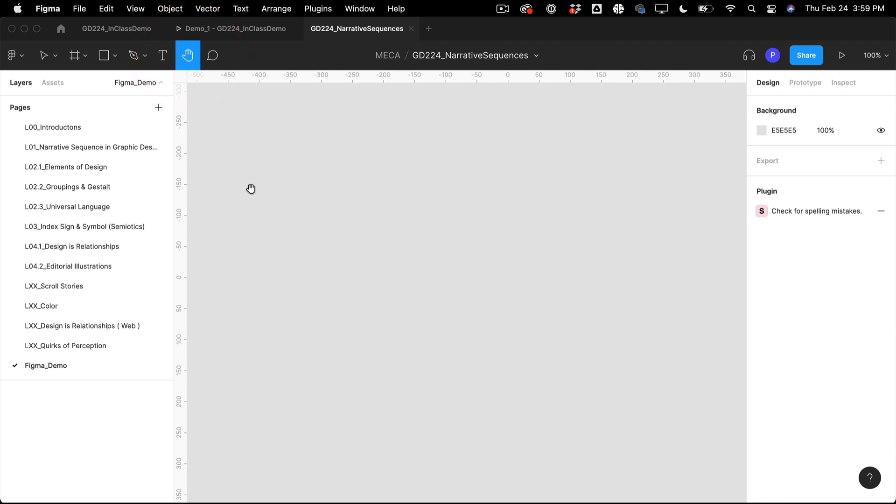
pyautogui.moveTo(329, 229); pyautogui.dragTo(527, 229)
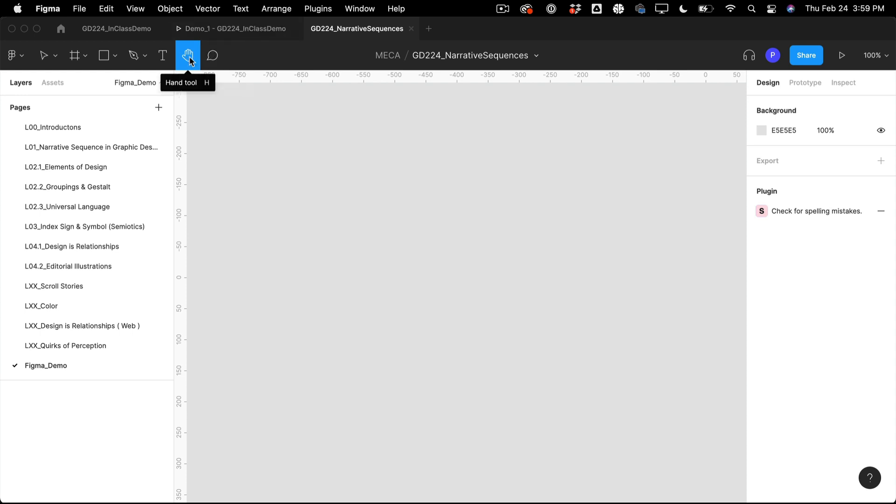
# Step: Draw a tall text box about 351 × 474 on the empty Figma_Demo canvas
pyautogui.click(162, 58)
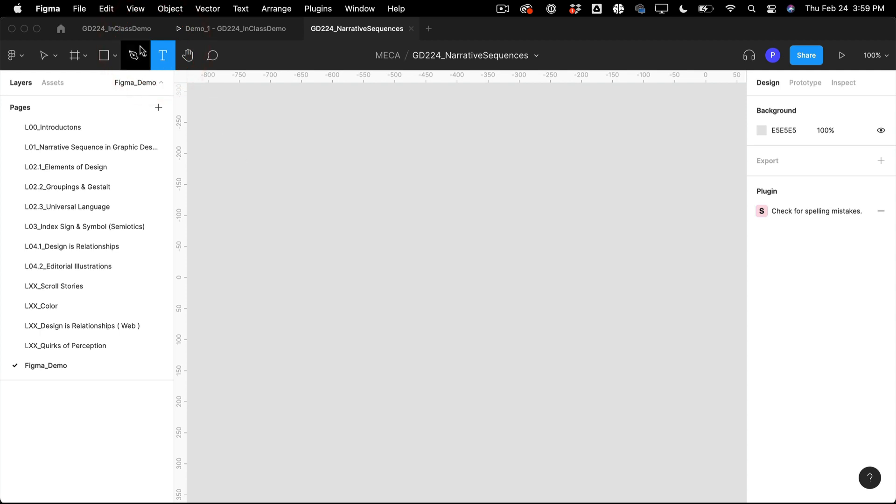
pyautogui.moveTo(298, 151); pyautogui.dragTo(517, 367)
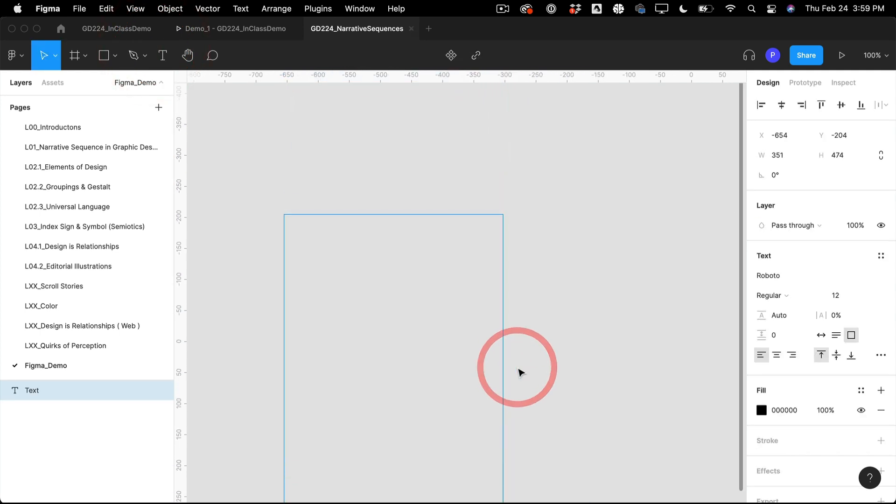
# Step: Switch to TextEdit and copy the entire article from the Belonging_Text document
pyautogui.press('super+Tab')
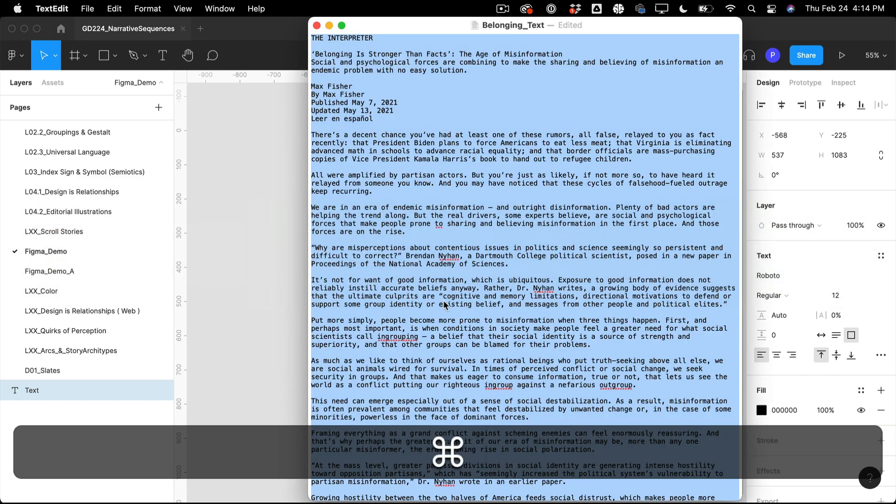
pyautogui.click(444, 305)
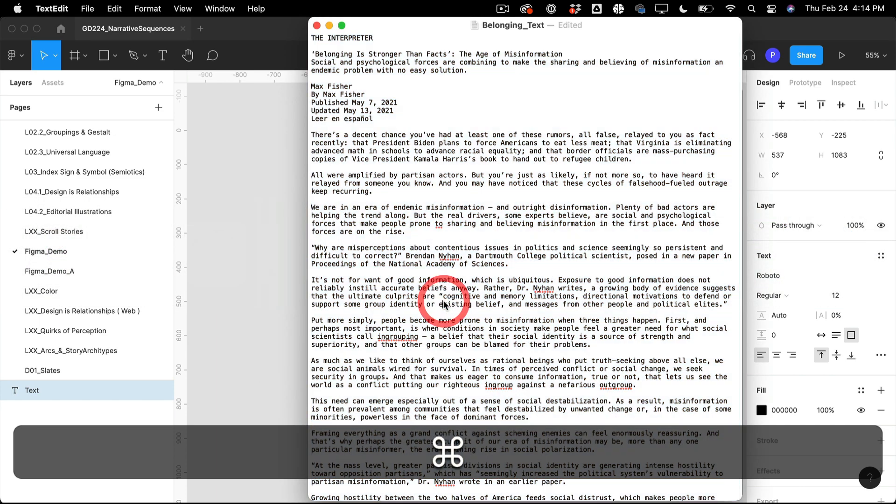
pyautogui.press('super+a')
pyautogui.press('super+c')
# Step: Return to Figma and paste the copied article into the empty text box
pyautogui.click(220, 279)
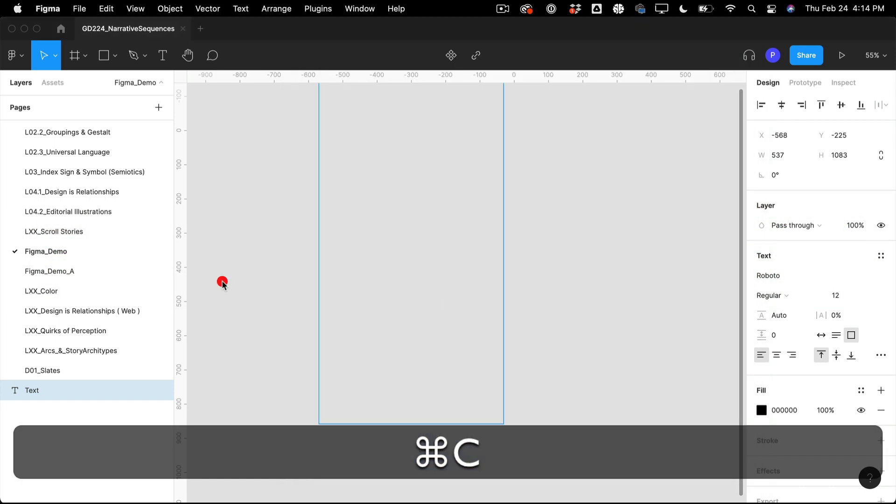
pyautogui.doubleClick(392, 286)
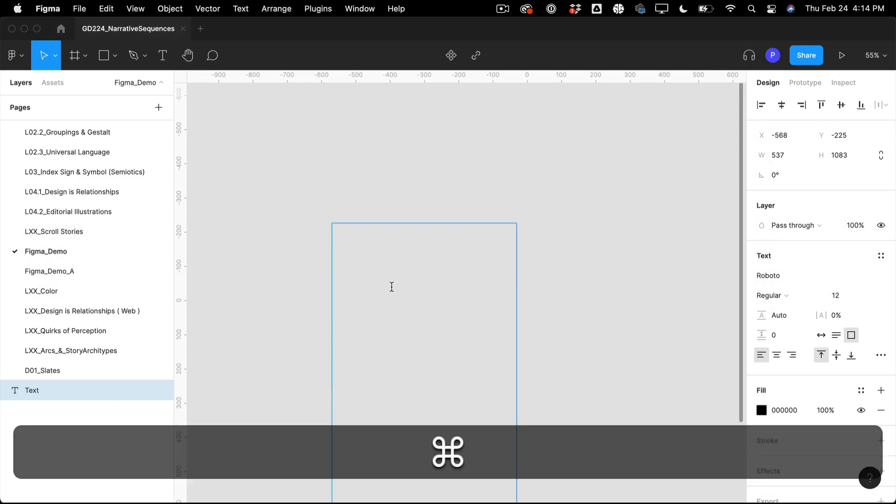
pyautogui.press('super+v')
pyautogui.click(309, 169)
pyautogui.scroll(-2, 303, 186)
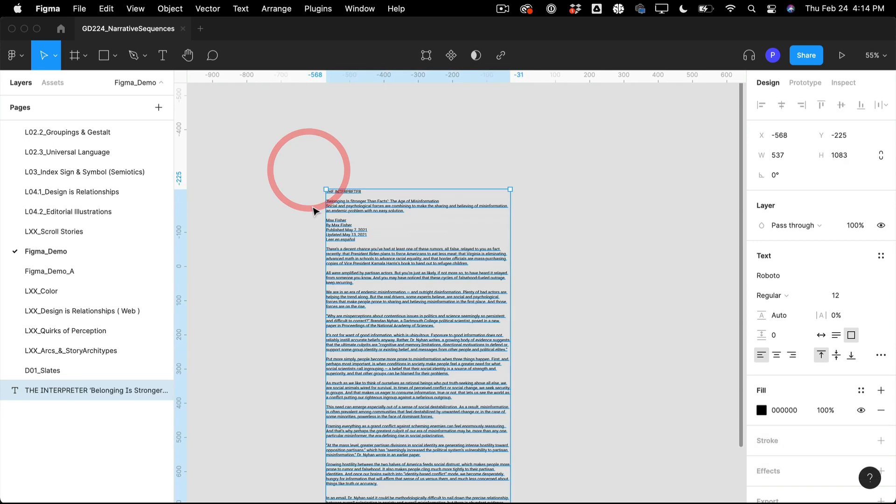
# Step: Cut the 'Belonging Is Stronger Than Facts' headline and its summary sentence out of the article text
pyautogui.scroll(-2, 322, 227)
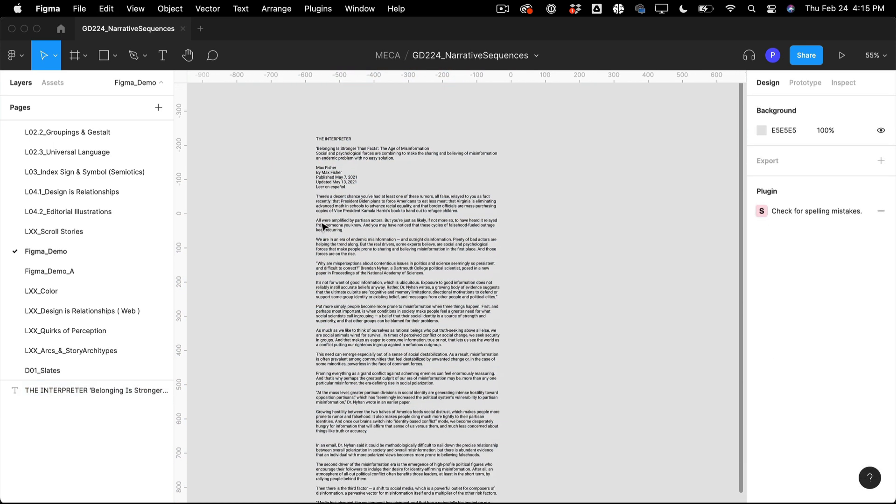
pyautogui.doubleClick(373, 159)
pyautogui.moveTo(401, 160); pyautogui.dragTo(304, 147)
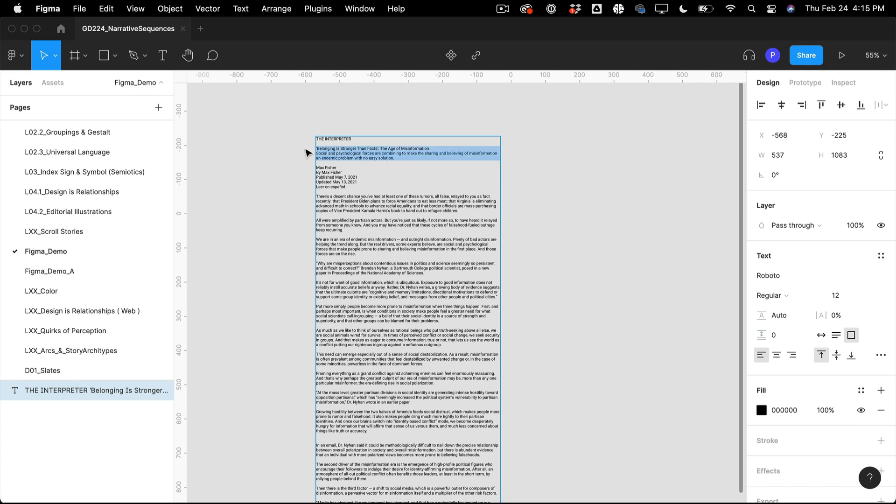
pyautogui.press('BackSpace')
pyautogui.press('Escape')
# Step: Place the headline and summary in a separate text box about 359 × 246, above and left of the article
pyautogui.scroll(2, 261, 140)
pyautogui.hscroll(-2, 261, 140)
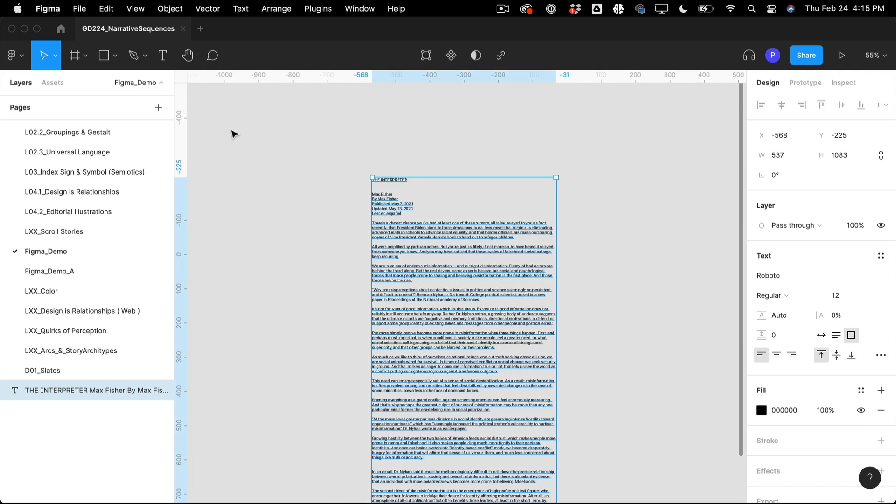
pyautogui.press('t')
pyautogui.moveTo(217, 120); pyautogui.dragTo(341, 205)
pyautogui.write('‘Belonging Is Stronger Than Facts’: The Age of Misinformation Social and psychological forces are combining to make the sharing and believing of misinformation an endemic problem with no easy solution.')
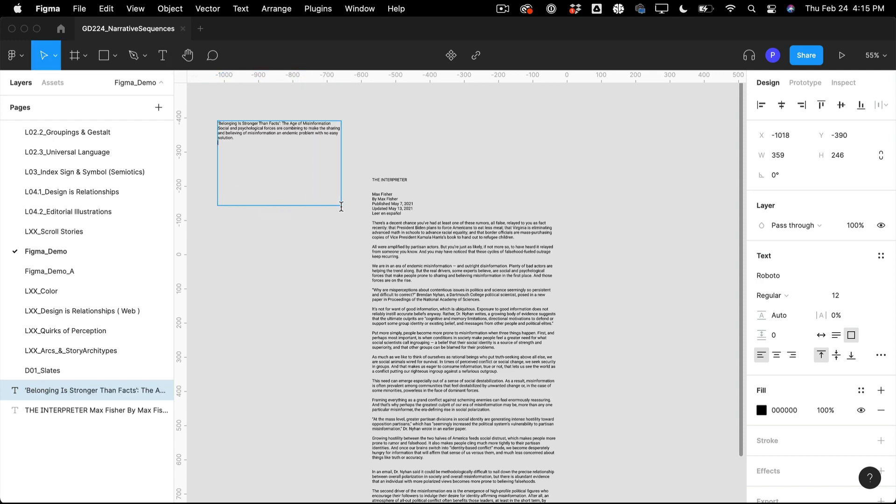
# Step: Copy the quotation from "At the mass level" through "opposition partisans" in the article text
pyautogui.scroll(-5, 300, 280)
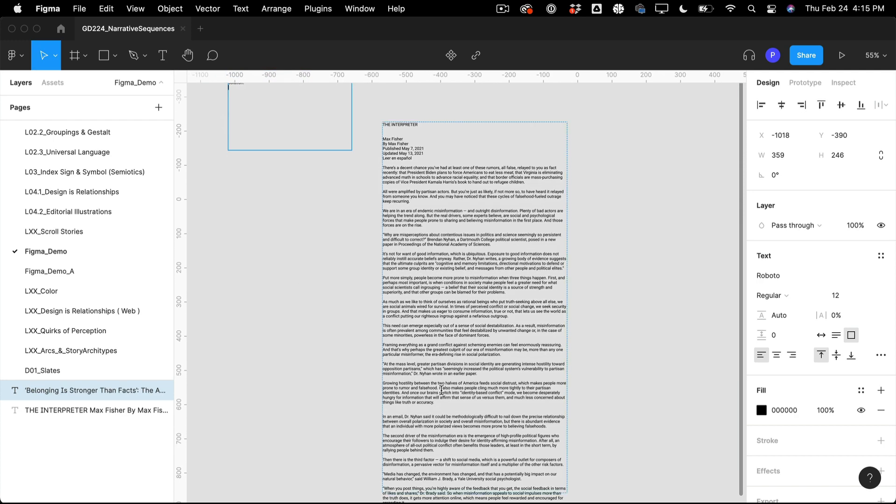
pyautogui.doubleClick(446, 402)
pyautogui.moveTo(445, 402); pyautogui.dragTo(386, 382)
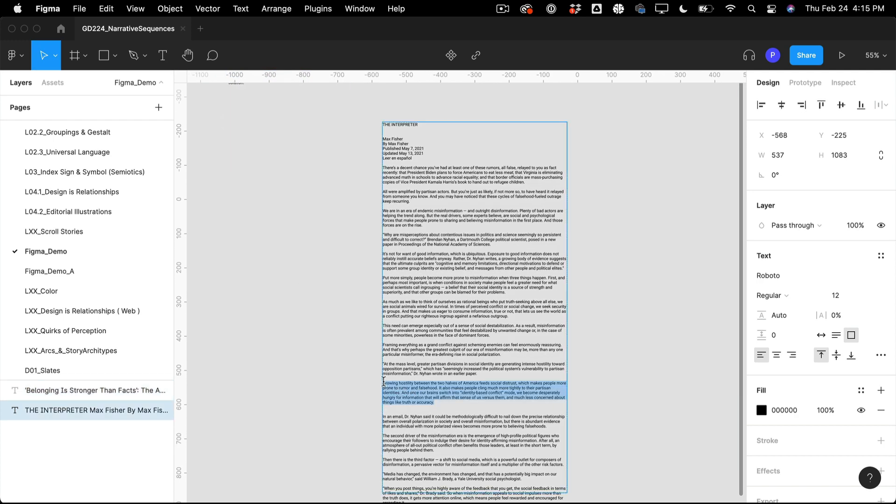
pyautogui.click(434, 360)
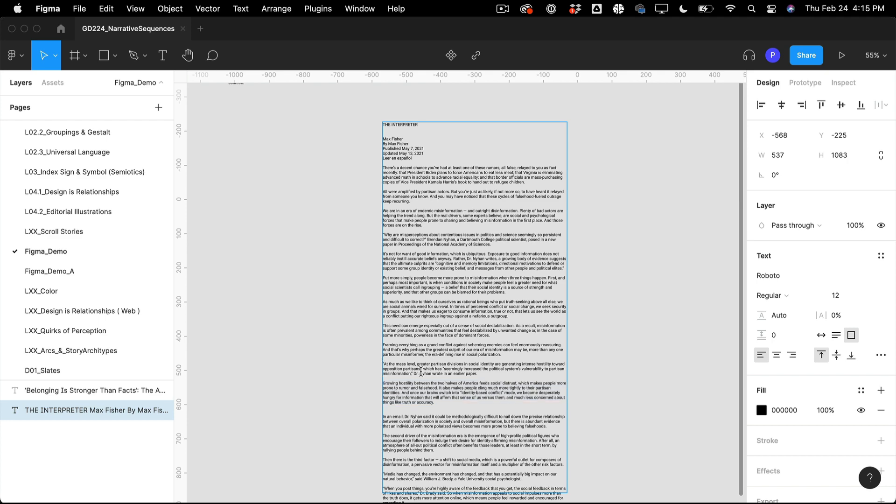
pyautogui.moveTo(423, 369); pyautogui.dragTo(394, 364)
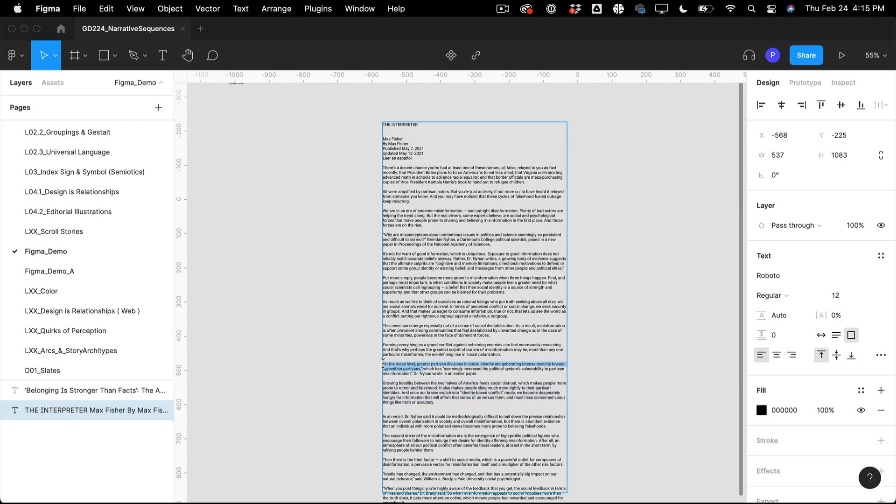
pyautogui.press('Escape')
# Step: Draw a text box about 332 × 210 to the left of the article and paste the copied quotation into it
pyautogui.scroll(1, 218, 314)
pyautogui.hscroll(-1, 217, 313)
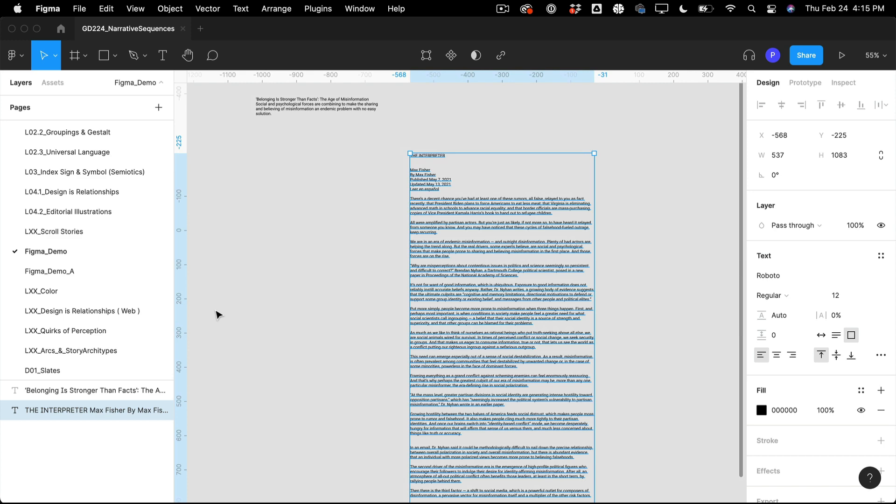
pyautogui.press('Return')
pyautogui.moveTo(240, 286); pyautogui.dragTo(353, 358)
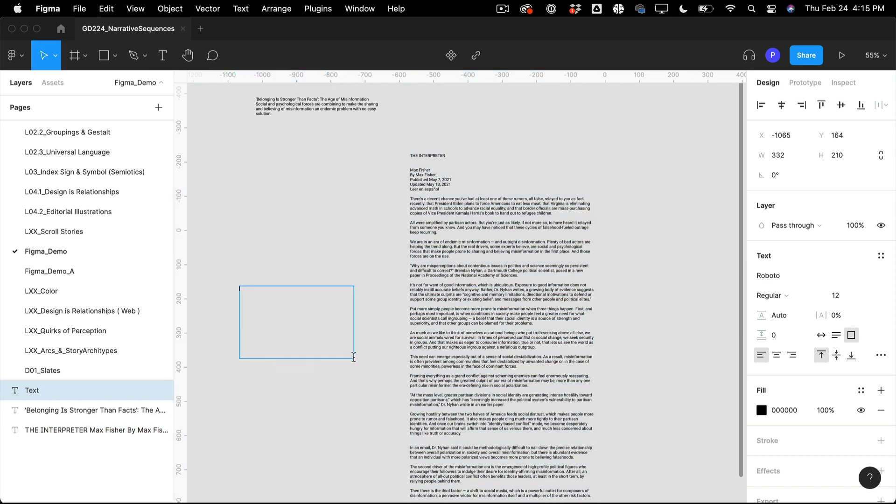
pyautogui.press('super+v')
# Step: Extend the article text box downward to a height of about 1777 so it encloses all its text
pyautogui.click(472, 342)
pyautogui.scroll(-4, 472, 342)
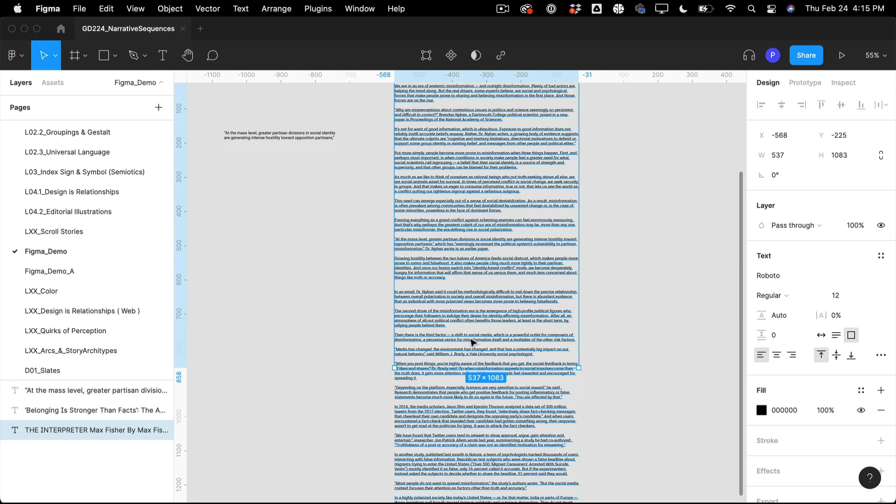
pyautogui.scroll(-4, 472, 341)
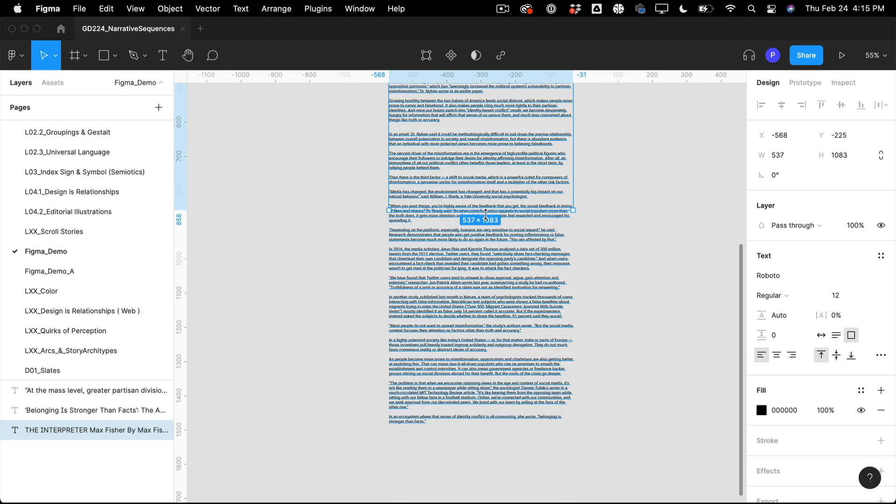
pyautogui.moveTo(487, 404); pyautogui.dragTo(498, 447)
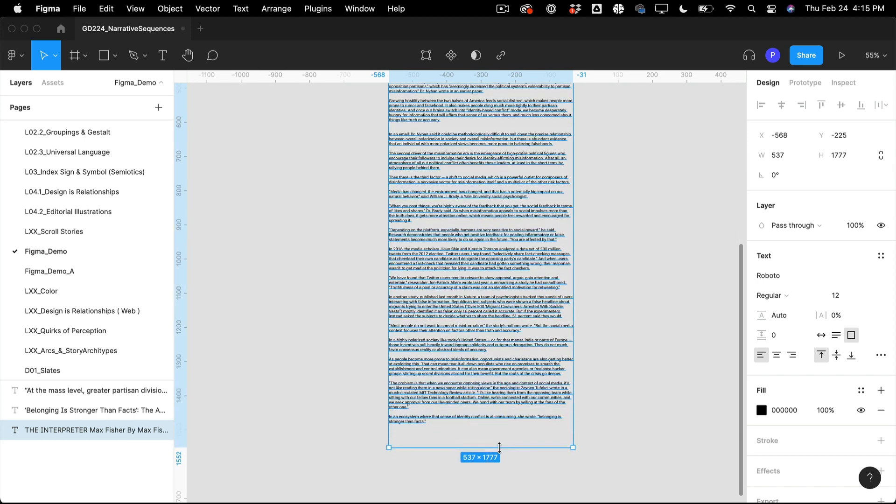
pyautogui.scroll(-6, 512, 393)
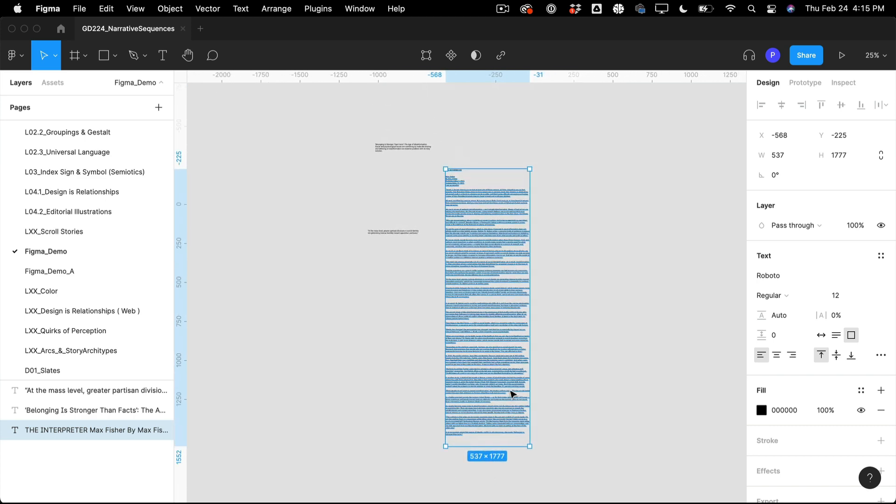
# Step: Cut the paragraphs from "There's a decent chance" through "Framing everything as a grand conflict" out of the article text
pyautogui.doubleClick(474, 273)
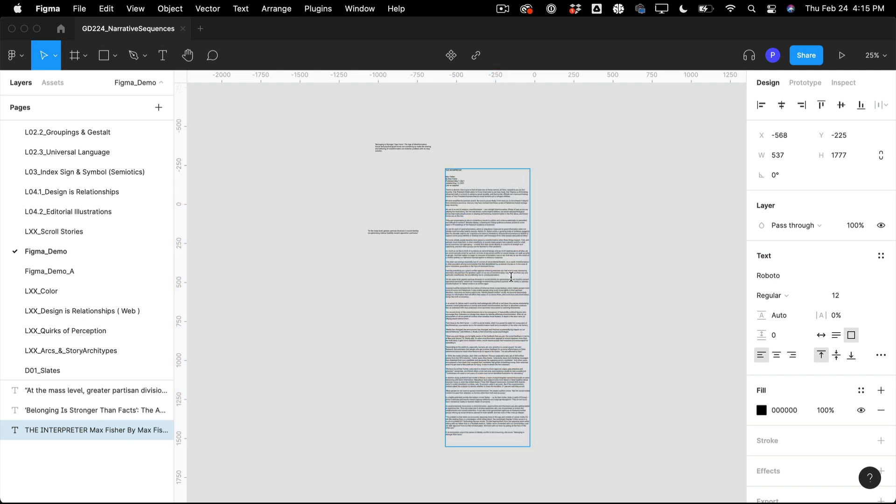
pyautogui.moveTo(511, 276); pyautogui.dragTo(415, 189)
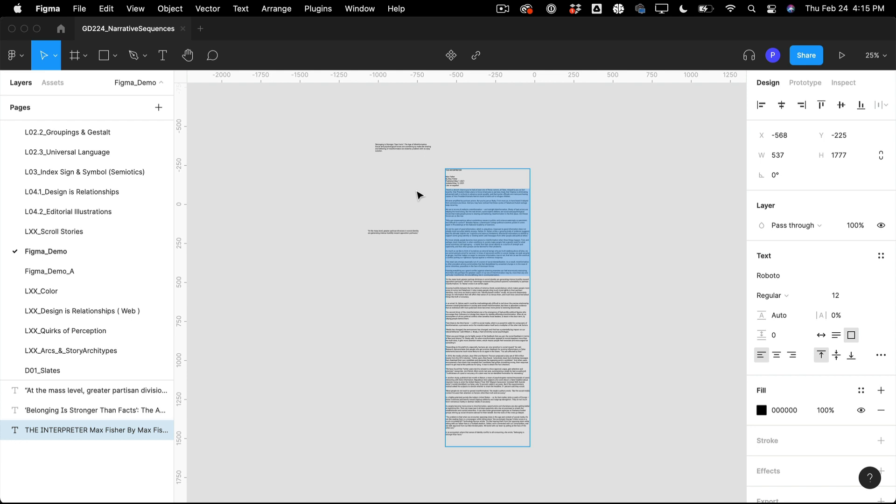
pyautogui.press('BackSpace')
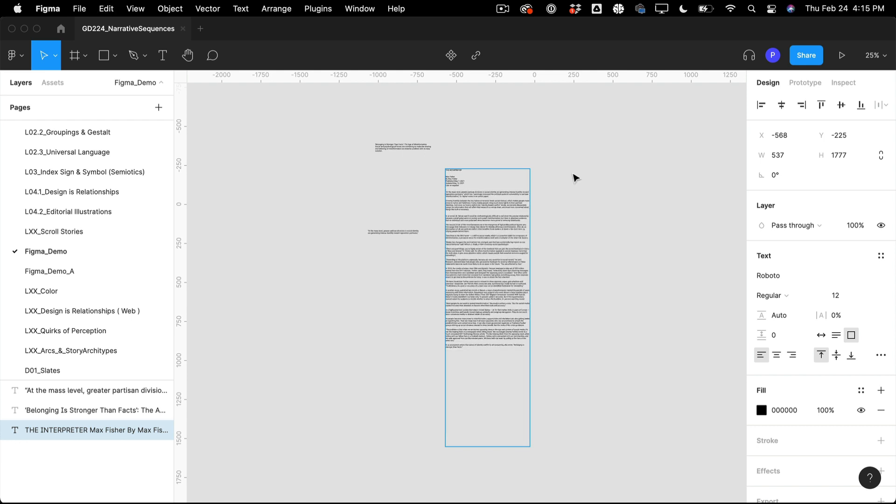
# Step: Draw a text box about 541 × 837 to the right of the article and paste the cut paragraphs into it
pyautogui.press('Escape')
pyautogui.moveTo(572, 174); pyautogui.dragTo(498, 266)
pyautogui.press('Escape')
pyautogui.press('t')
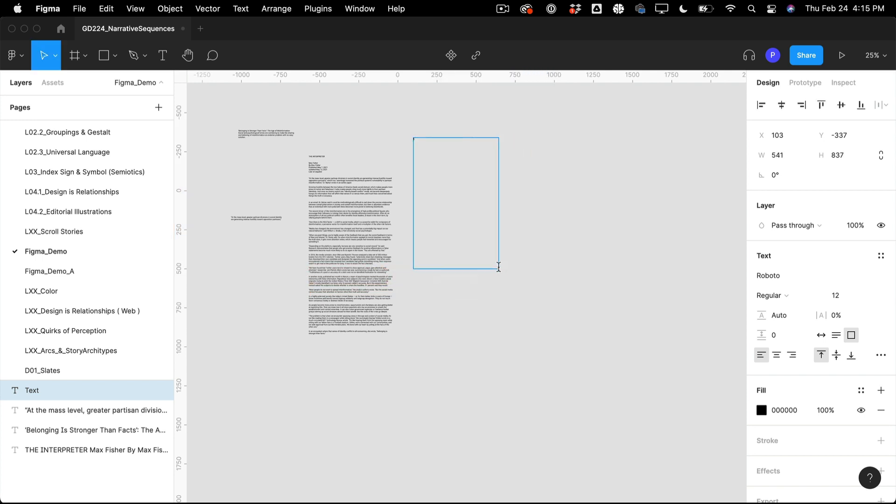
pyautogui.press('super+v')
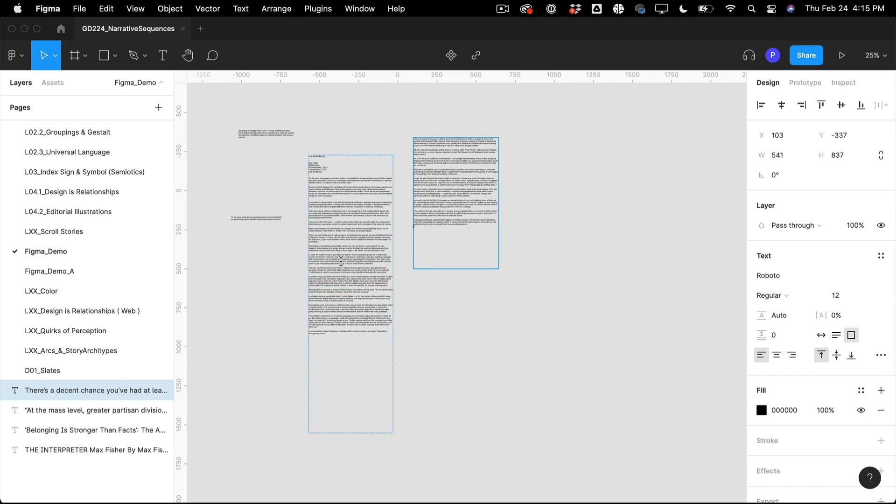
# Step: Cut the passage from "At the mass level" through "ingroup solidarity and outgroup der" out of the article text
pyautogui.moveTo(367, 299); pyautogui.dragTo(287, 179)
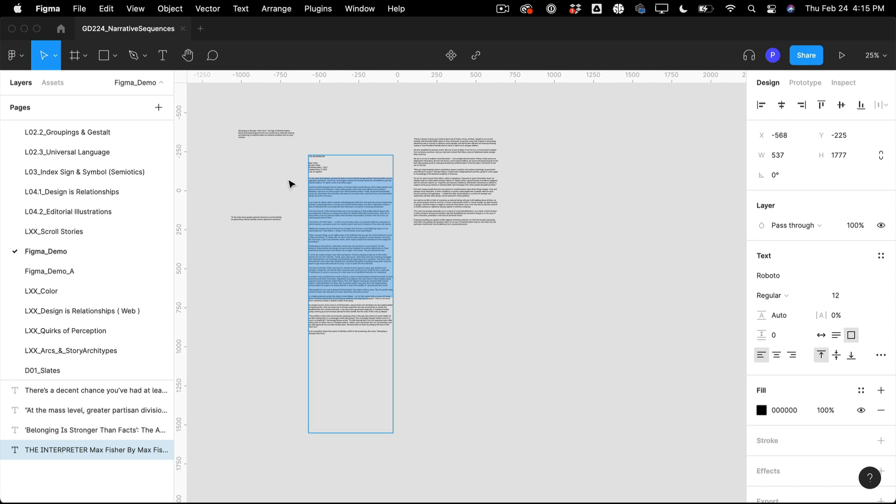
pyautogui.press('BackSpace')
pyautogui.press('Escape')
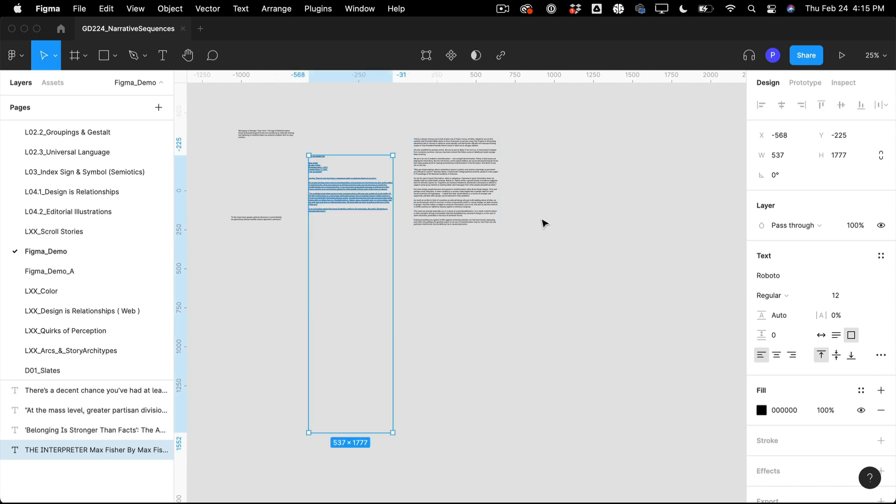
# Step: Draw a text box about 612 × 1080 to the right of the "There's a decent chance" block and paste the cut passage into it
pyautogui.press('Escape')
pyautogui.press('t')
pyautogui.moveTo(525, 177); pyautogui.dragTo(621, 344)
pyautogui.press('super+v')
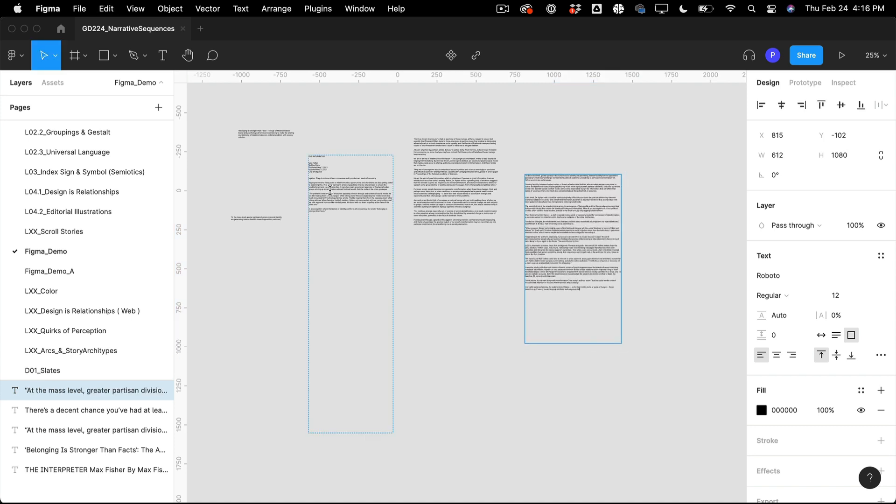
# Step: Cut the remaining closing paragraphs out of the article text, leaving only the byline lines in that box
pyautogui.click(308, 177)
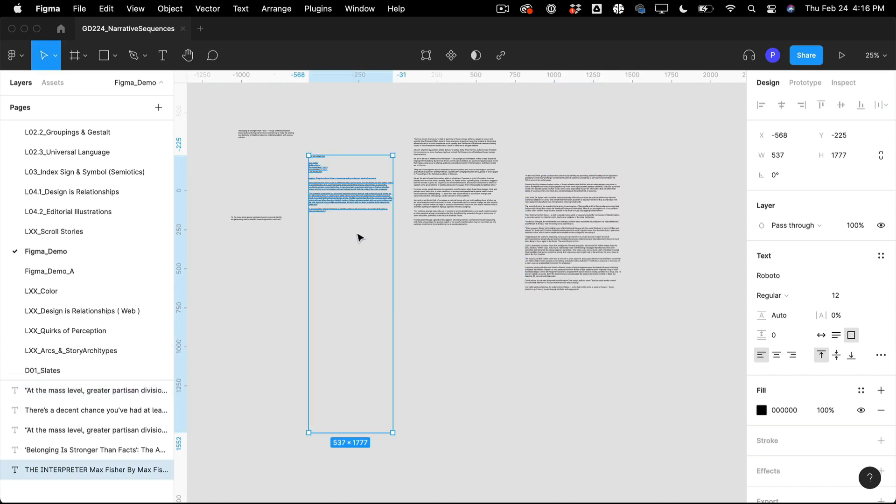
pyautogui.press('Escape')
pyautogui.doubleClick(336, 211)
pyautogui.moveTo(327, 212); pyautogui.dragTo(304, 176)
pyautogui.press('super+x')
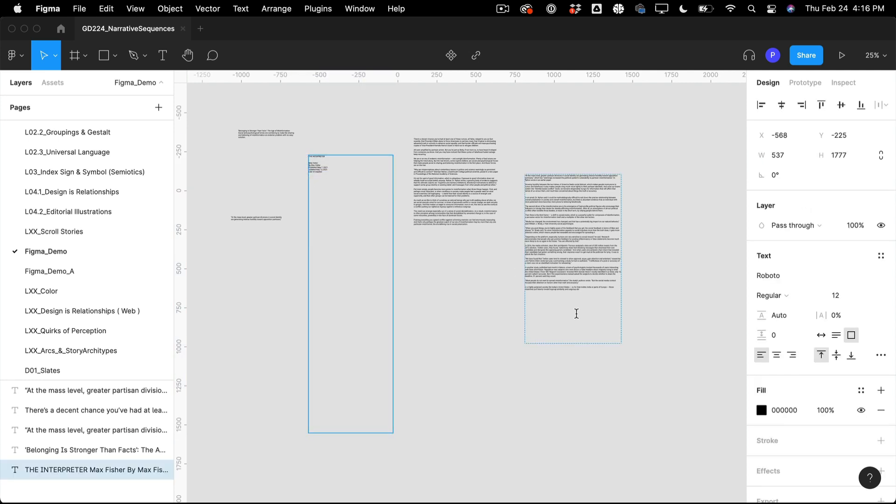
# Step: Draw a text box about 684 × 585 below the second "At the mass level" block and paste the closing paragraphs into it
pyautogui.press('Escape')
pyautogui.press('Escape')
pyautogui.press('t')
pyautogui.moveTo(525, 373); pyautogui.dragTo(632, 464)
pyautogui.press('super+v')
pyautogui.press('Escape')
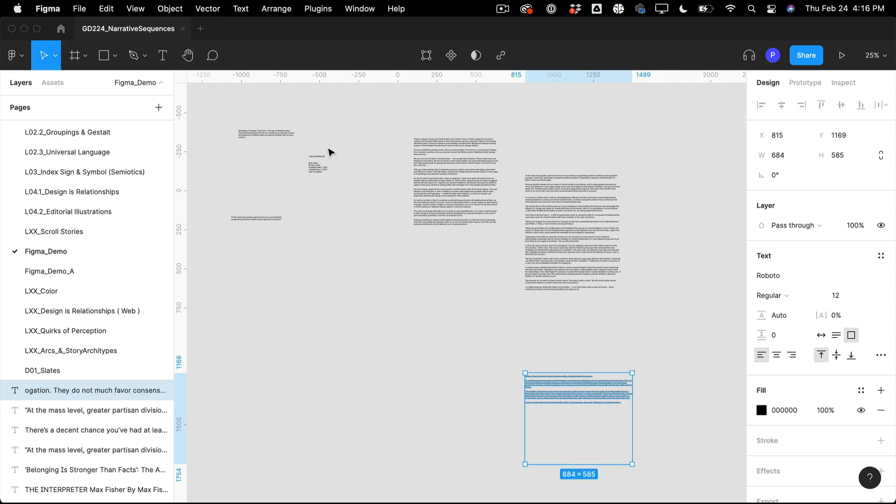
# Step: Move the byline text box to the left of the headline and quotation blocks and shrink it to about 268 × 936
pyautogui.moveTo(322, 161); pyautogui.dragTo(216, 176)
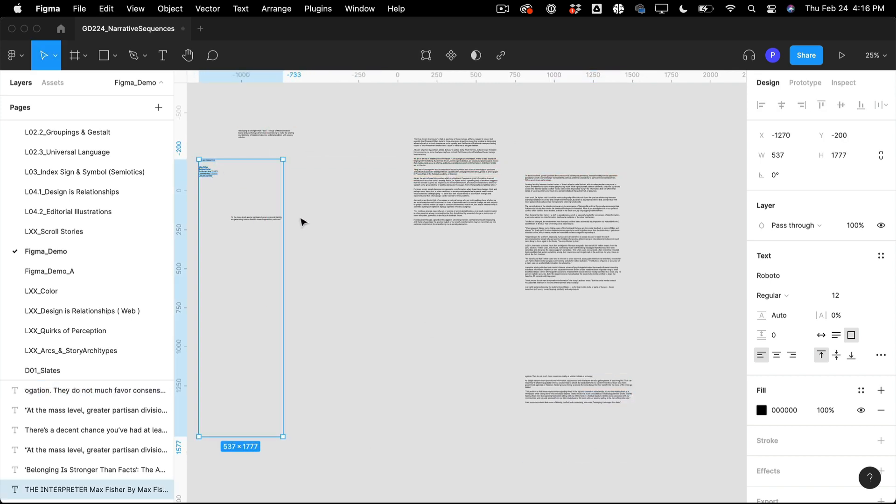
pyautogui.hscroll(-3, 353, 220)
pyautogui.moveTo(270, 176); pyautogui.dragTo(260, 176)
pyautogui.moveTo(323, 438); pyautogui.dragTo(278, 306)
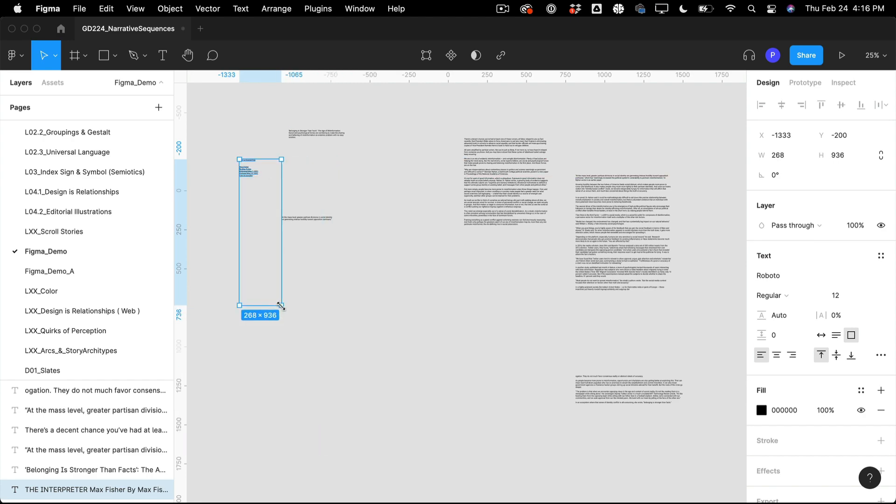
pyautogui.click(503, 310)
# Step: Cut the opening line "ogation. They do not much favor consensus reality or abstract ideals of accuracy." from the closing paragraphs block
pyautogui.click(610, 235)
pyautogui.scroll(10, 609, 236)
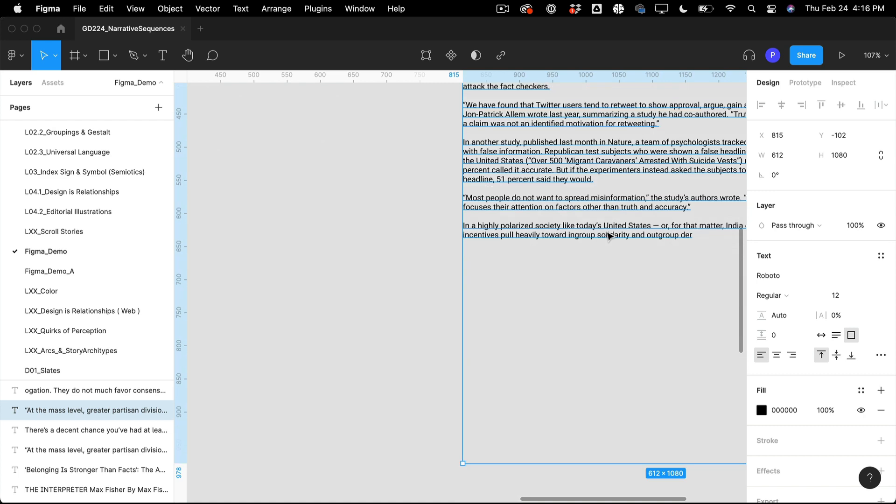
pyautogui.hscroll(5, 610, 235)
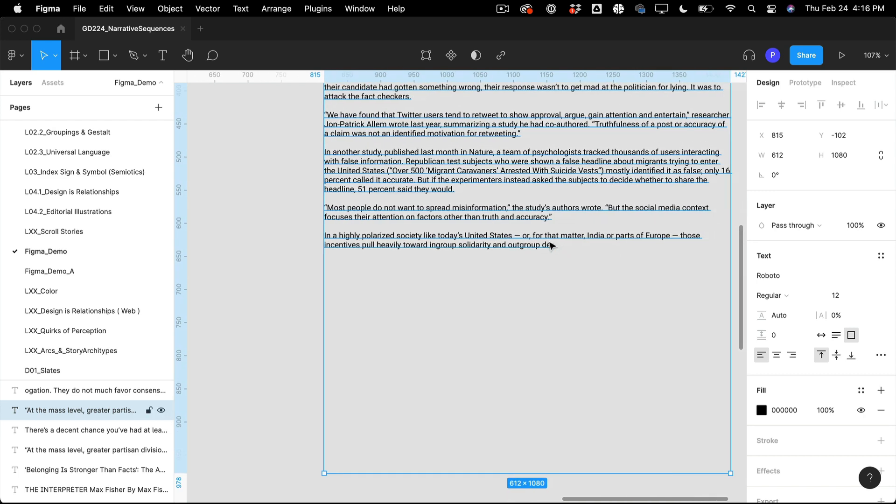
pyautogui.doubleClick(549, 250)
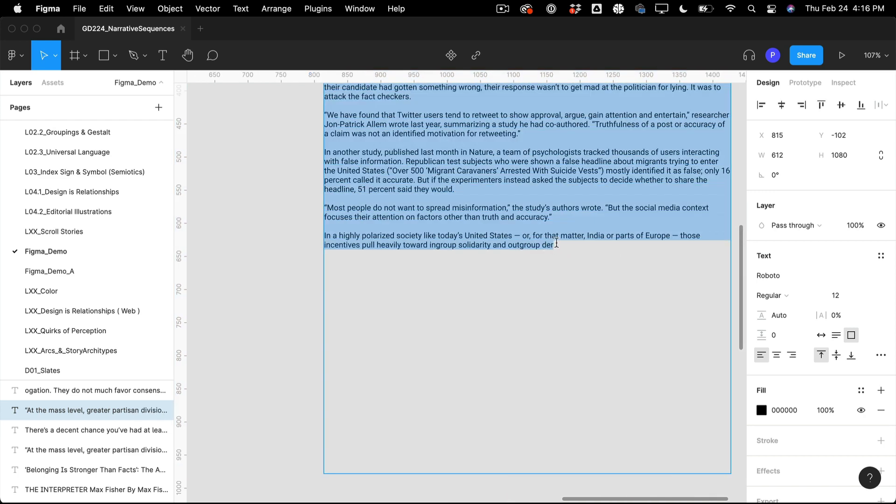
pyautogui.scroll(-10, 561, 244)
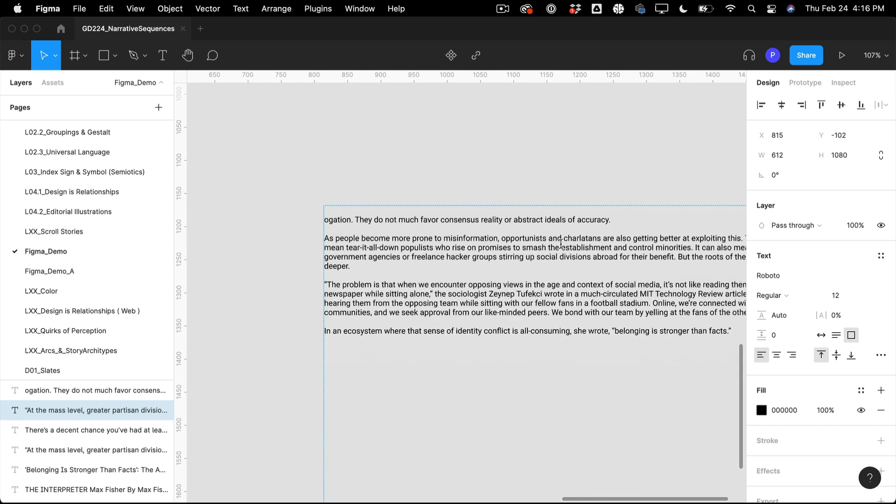
pyautogui.scroll(1, 561, 244)
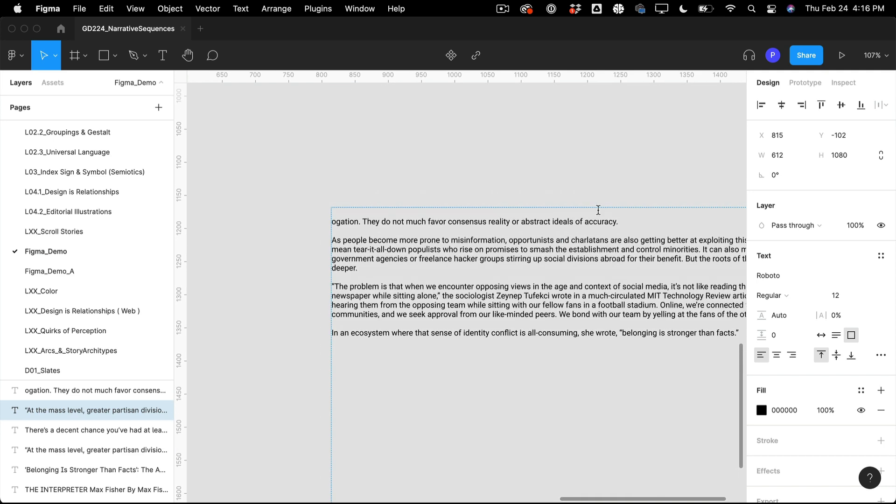
pyautogui.moveTo(628, 225); pyautogui.dragTo(266, 152)
pyautogui.press('cmd+c')
pyautogui.press('BackSpace')
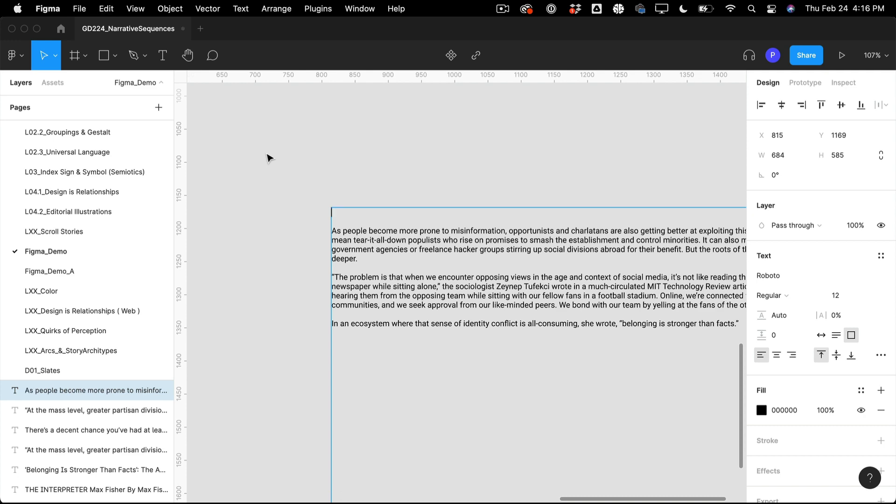
# Step: Paste the cut line after "outgroup der" in the long body block and remove the line break so the word reads "derogation"
pyautogui.scroll(7, 528, 178)
pyautogui.doubleClick(549, 172)
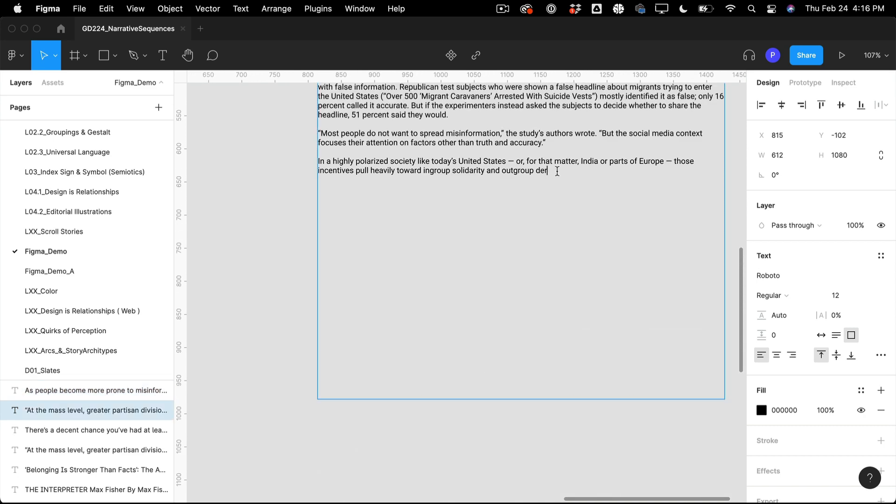
pyautogui.press('cmd+v')
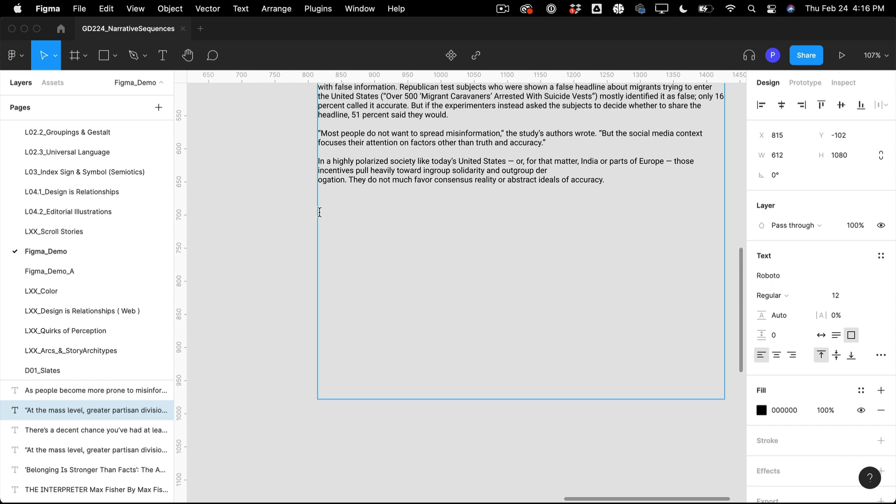
pyautogui.press('BackSpace')
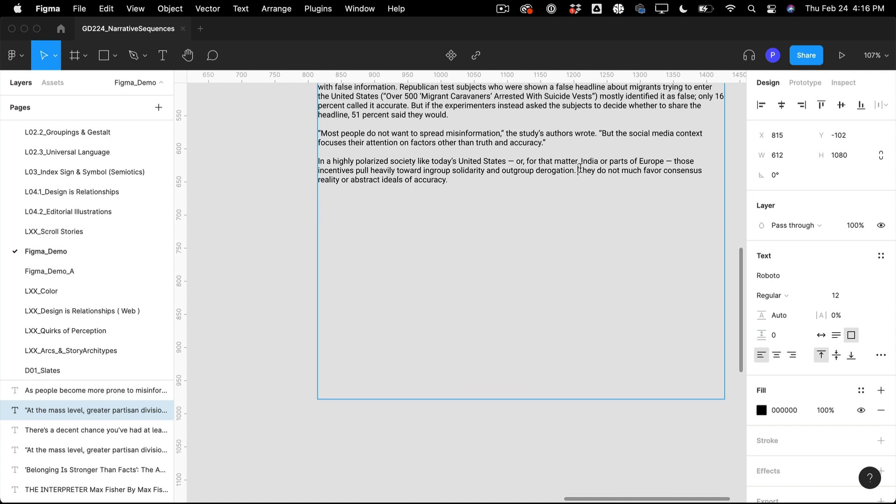
# Step: Copy the sentence "They do not much favor consensus reality or abstract ideals of accuracy." into a new text box about 361 × 229 below the short quotation
pyautogui.moveTo(579, 168); pyautogui.dragTo(632, 212)
pyautogui.press('Escape')
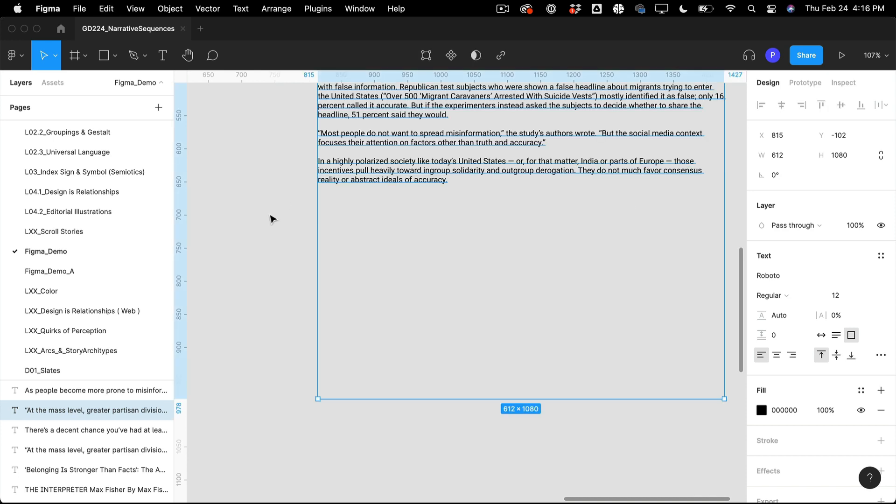
pyautogui.scroll(-10, 271, 219)
pyautogui.scroll(3, 270, 220)
pyautogui.hscroll(-3, 271, 219)
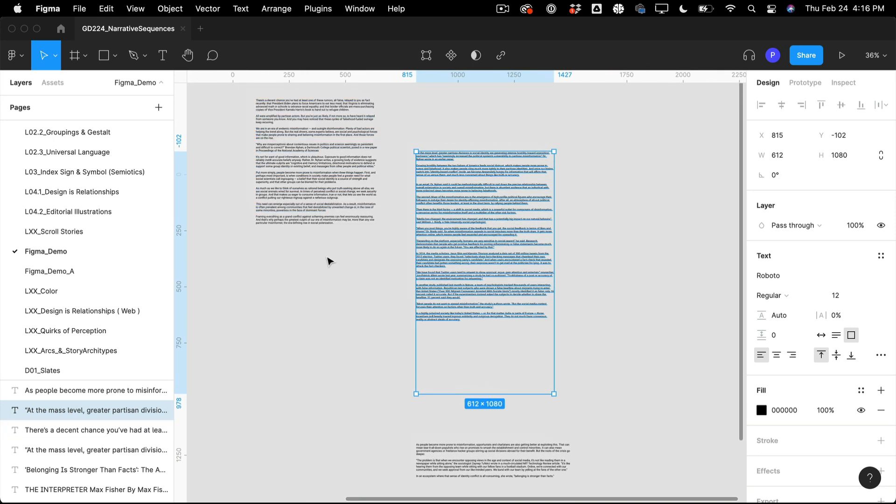
pyautogui.scroll(-5, 327, 266)
pyautogui.click(309, 280)
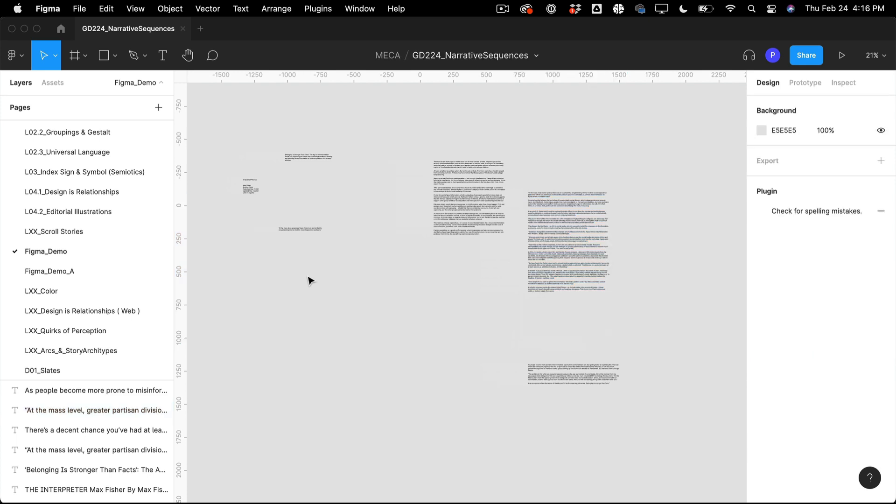
pyautogui.press('t')
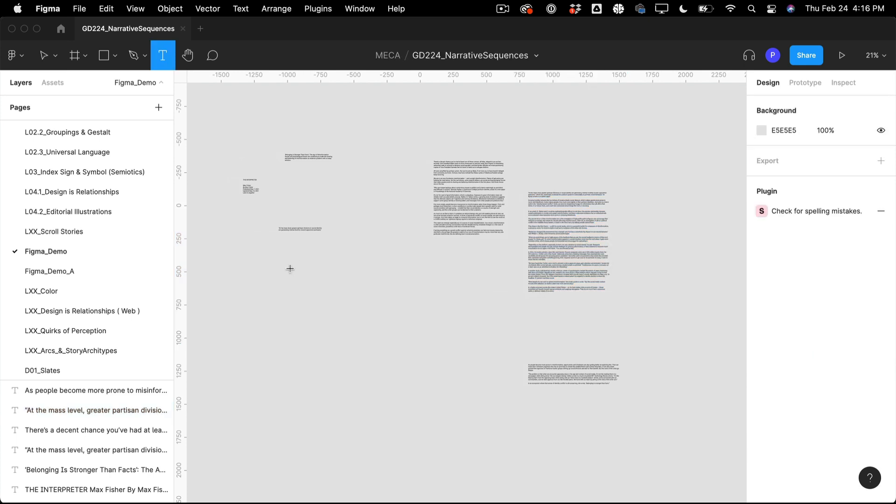
pyautogui.moveTo(290, 268); pyautogui.dragTo(337, 297)
pyautogui.press('super+v')
pyautogui.press('Escape')
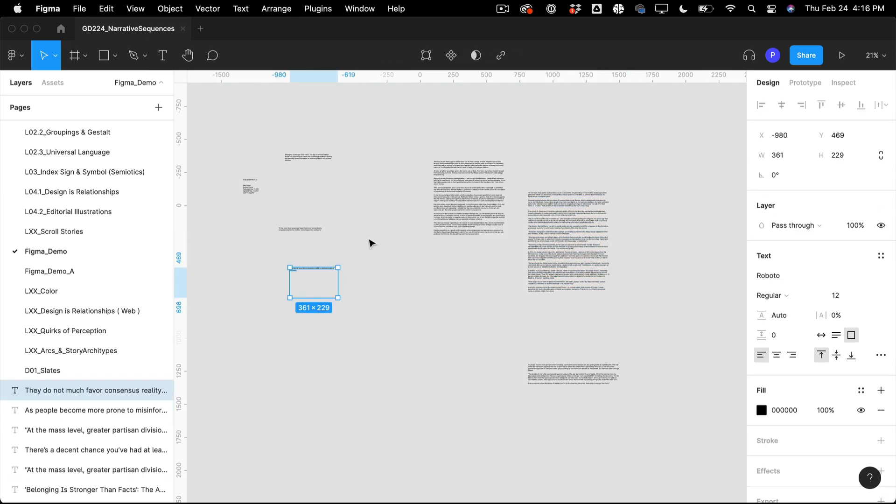
# Step: Line up the headline block with the new sentence block at X -980 and stack the three body blocks in one column
pyautogui.click(310, 159)
pyautogui.moveTo(310, 159); pyautogui.dragTo(315, 191)
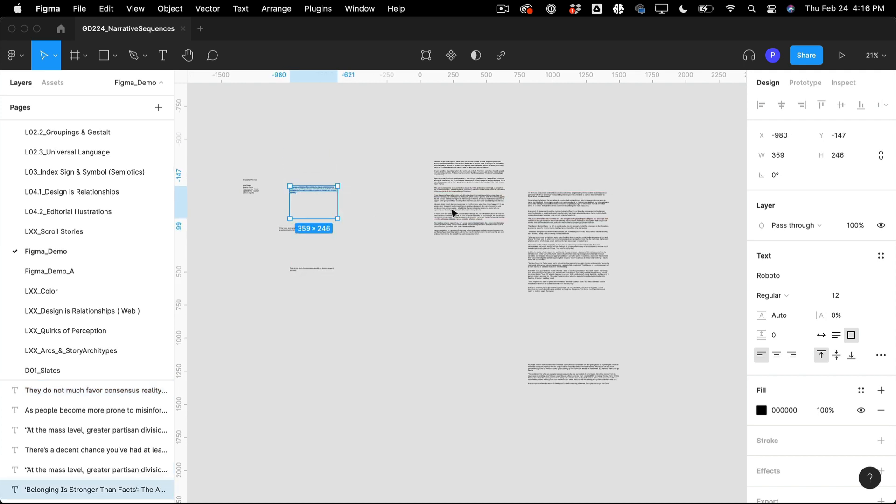
pyautogui.click(488, 198)
pyautogui.moveTo(488, 198); pyautogui.dragTo(469, 127)
pyautogui.moveTo(530, 236); pyautogui.dragTo(449, 240)
pyautogui.moveTo(561, 370); pyautogui.dragTo(458, 366)
pyautogui.scroll(2, 457, 366)
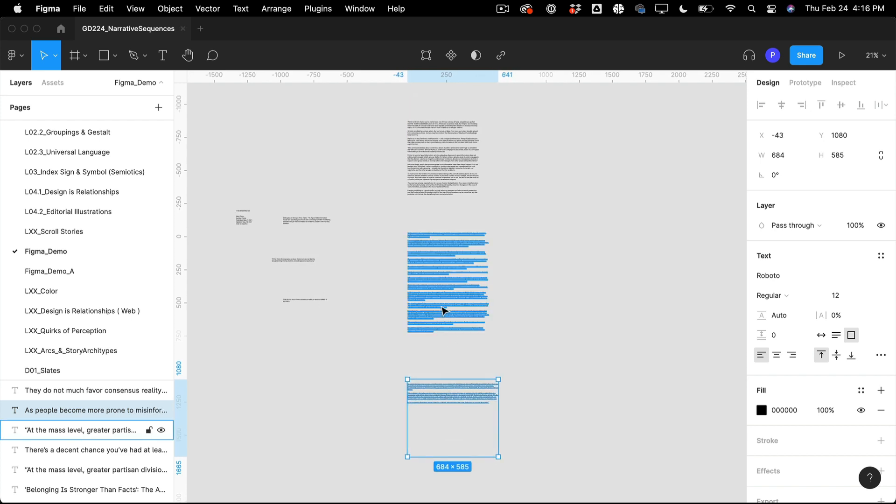
# Step: Shorten the middle body block to a height of about 904 and the top one to about 638, shifting the top one down to Y -827
pyautogui.click(444, 310)
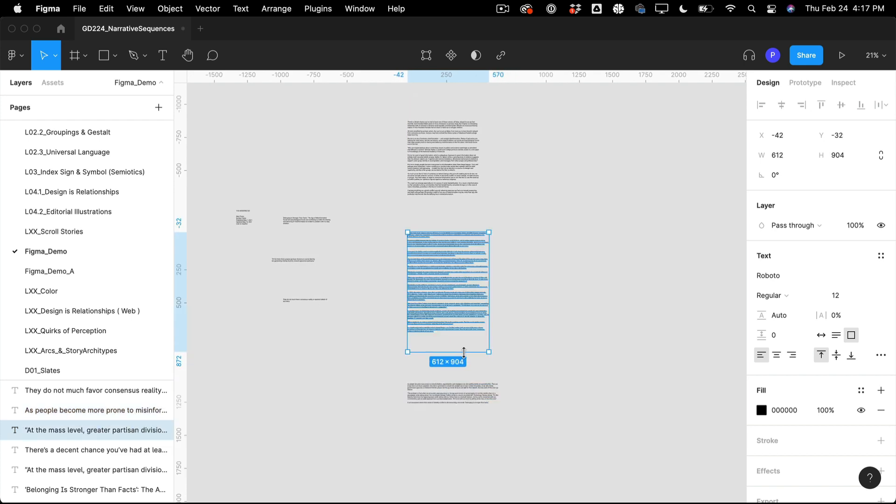
pyautogui.click(454, 142)
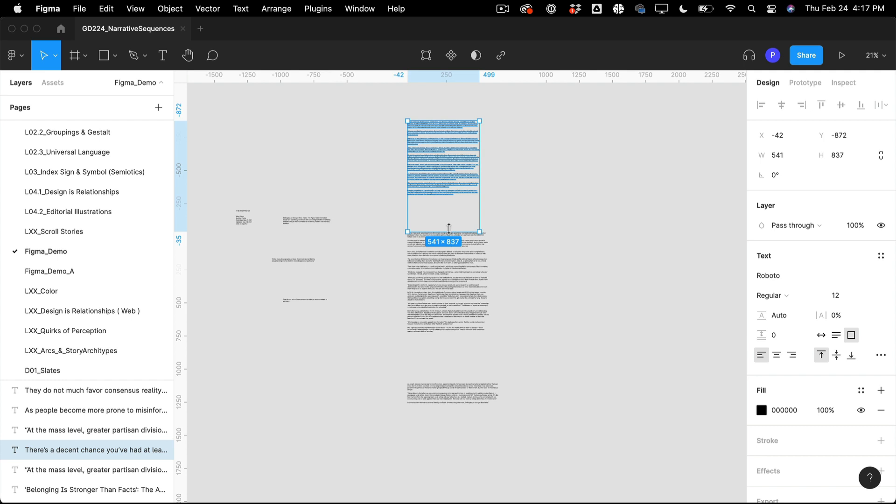
pyautogui.moveTo(449, 228); pyautogui.dragTo(449, 210)
pyautogui.moveTo(456, 160); pyautogui.dragTo(455, 168)
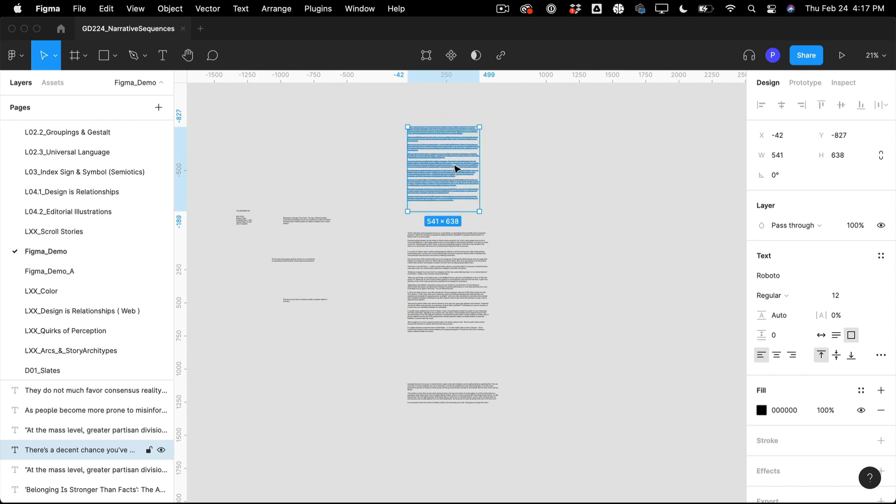
# Step: Compare the widths of the three stacked body text blocks
pyautogui.scroll(5, 456, 168)
pyautogui.click(442, 272)
pyautogui.scroll(-5, 490, 334)
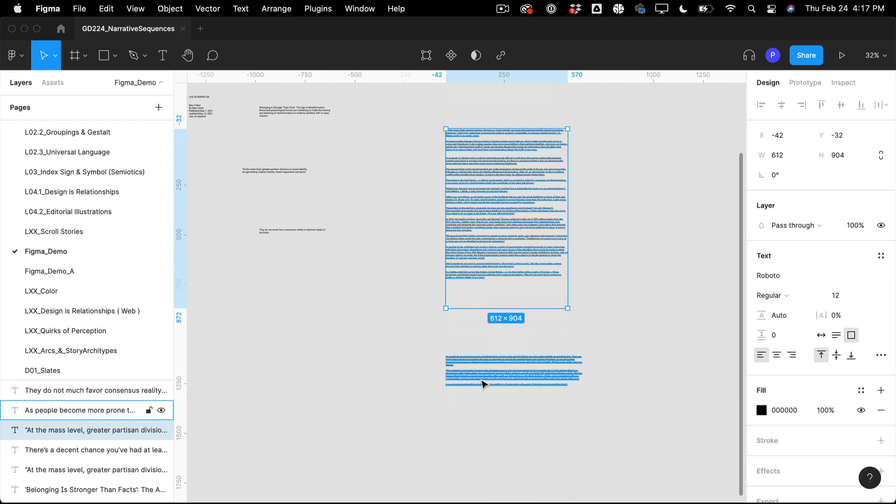
pyautogui.click(483, 383)
pyautogui.scroll(3, 525, 300)
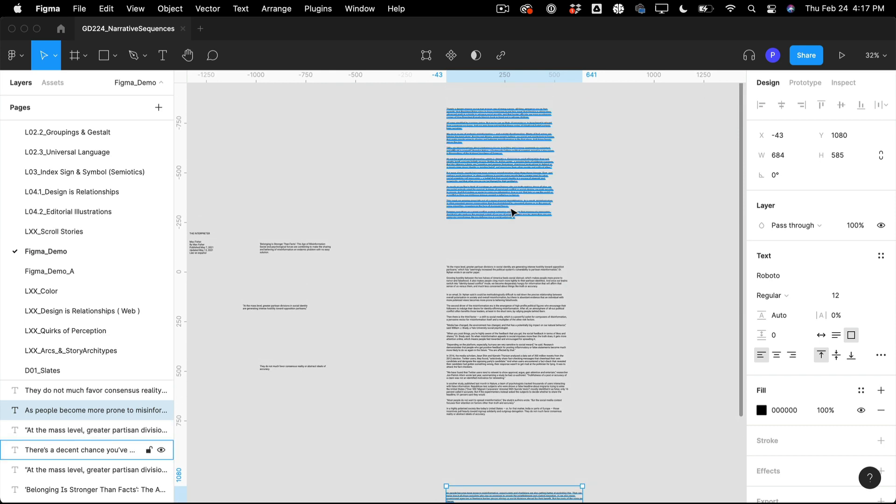
pyautogui.click(490, 339)
pyautogui.click(490, 196)
pyautogui.scroll(-2, 488, 194)
pyautogui.scroll(-2, 488, 194)
# Step: Narrow the middle body block to a width of 541 and the bottom one to about 543, raising the bottom one to Y 967
pyautogui.click(512, 260)
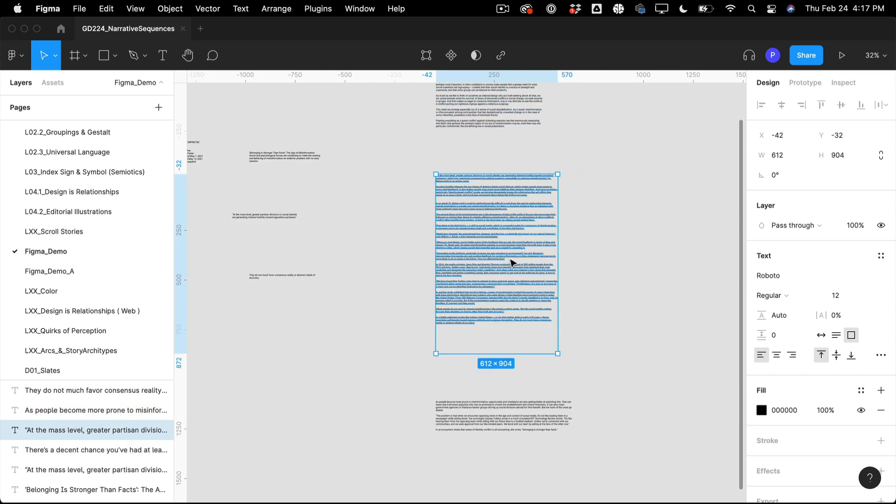
pyautogui.moveTo(558, 257); pyautogui.dragTo(544, 257)
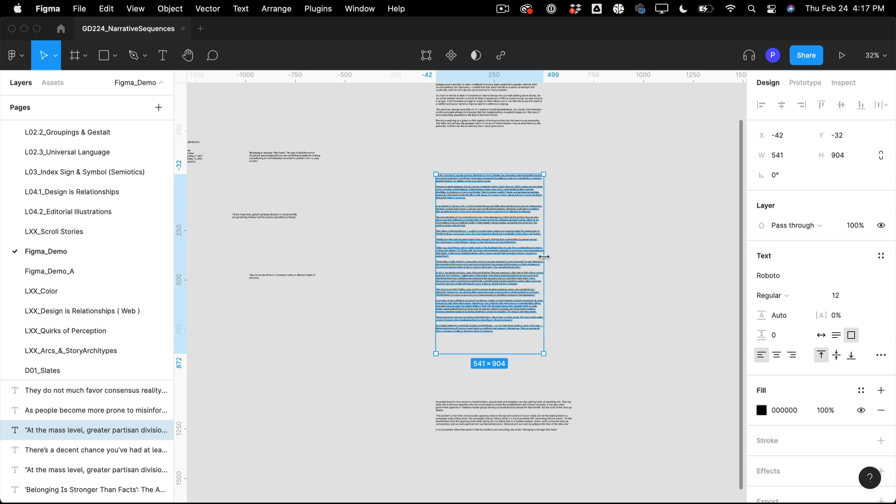
pyautogui.click(523, 400)
pyautogui.moveTo(522, 411); pyautogui.dragTo(524, 390)
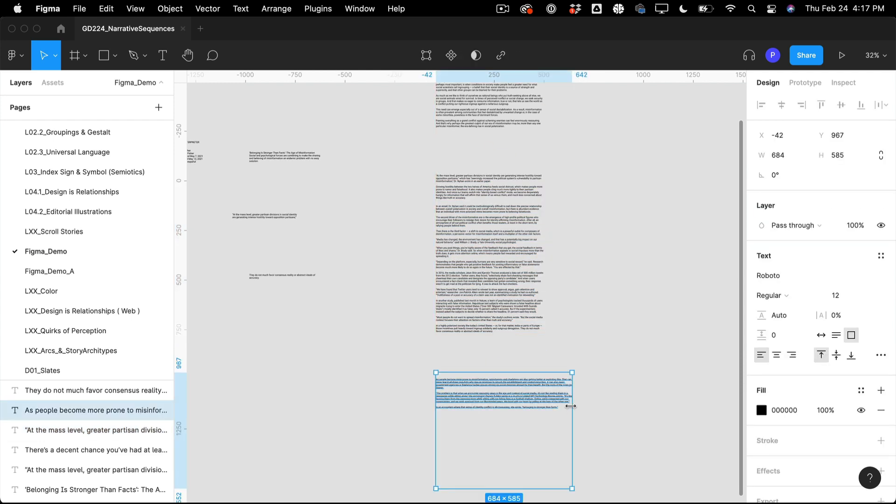
pyautogui.moveTo(570, 406); pyautogui.dragTo(545, 409)
pyautogui.scroll(2, 508, 171)
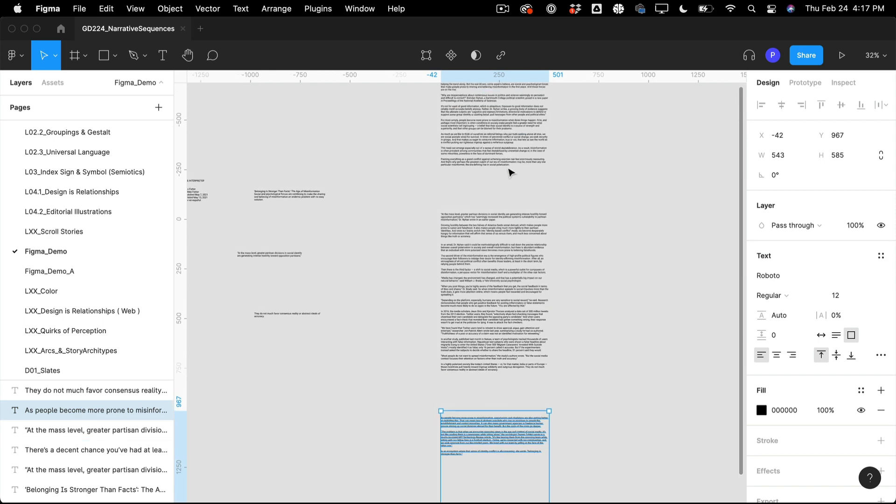
# Step: Set the top body text block's font to Trade Gothic Next LT Pro
pyautogui.click(507, 171)
pyautogui.scroll(4, 508, 170)
pyautogui.click(770, 276)
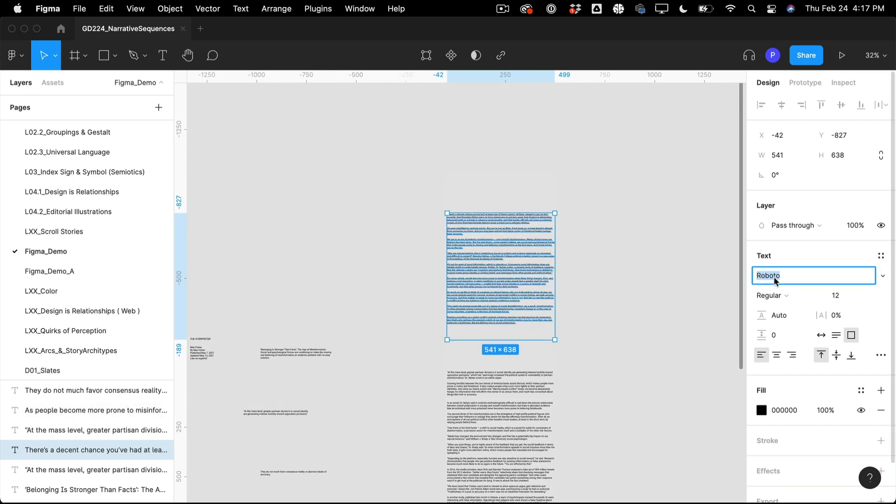
pyautogui.write('Trade Gothic Next LT Pr')
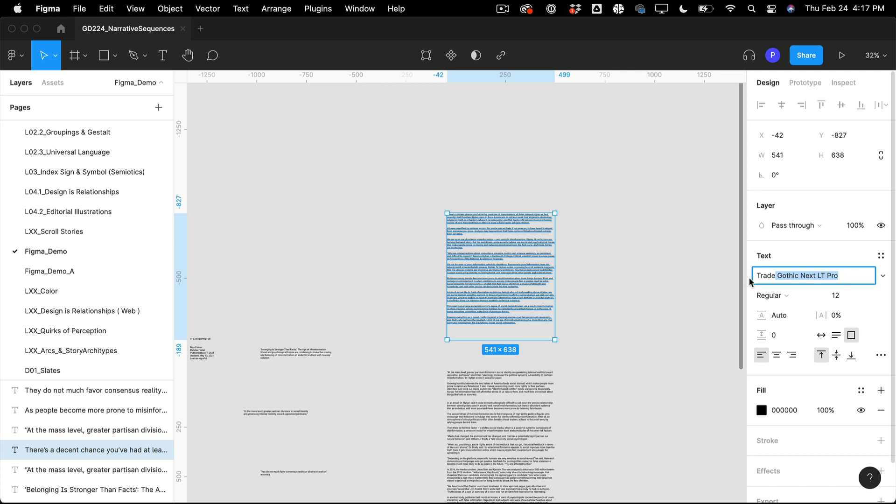
pyautogui.click(655, 292)
pyautogui.click(536, 284)
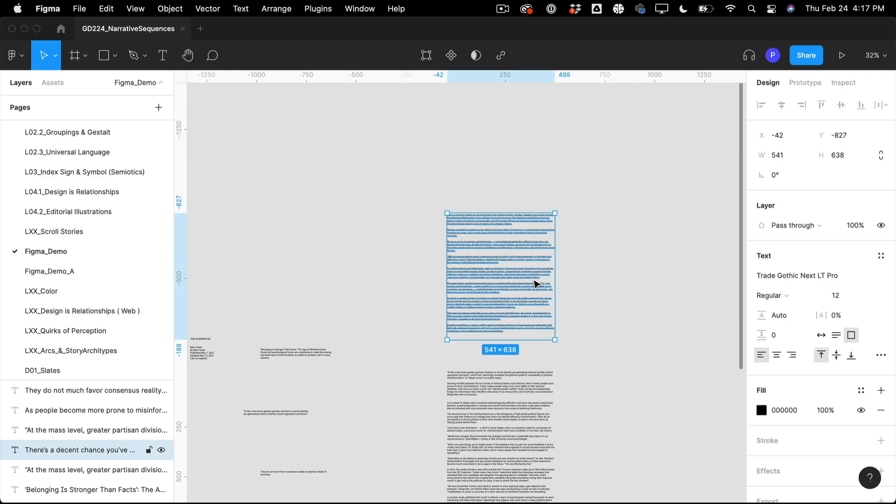
# Step: Switch to Chrome, search Google Images for bicycle playing cards and preview the Wikipedia result
pyautogui.press('super+Tab')
pyautogui.press('super+Tab')
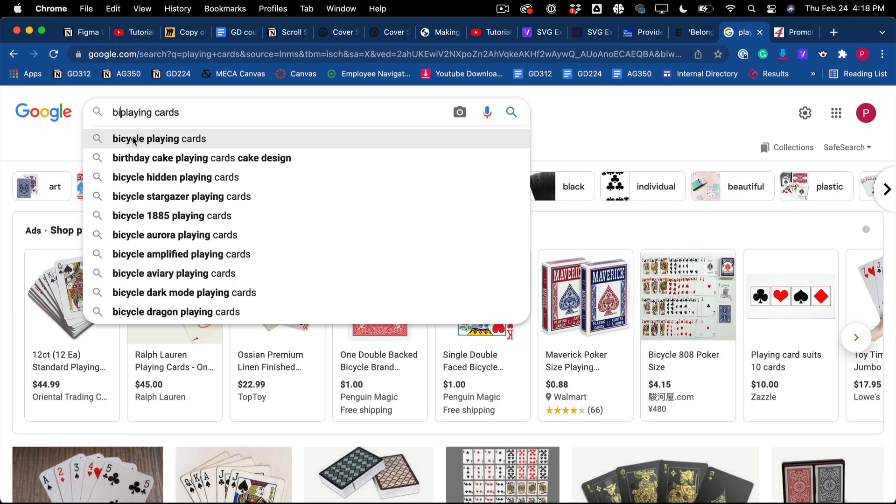
pyautogui.click(132, 139)
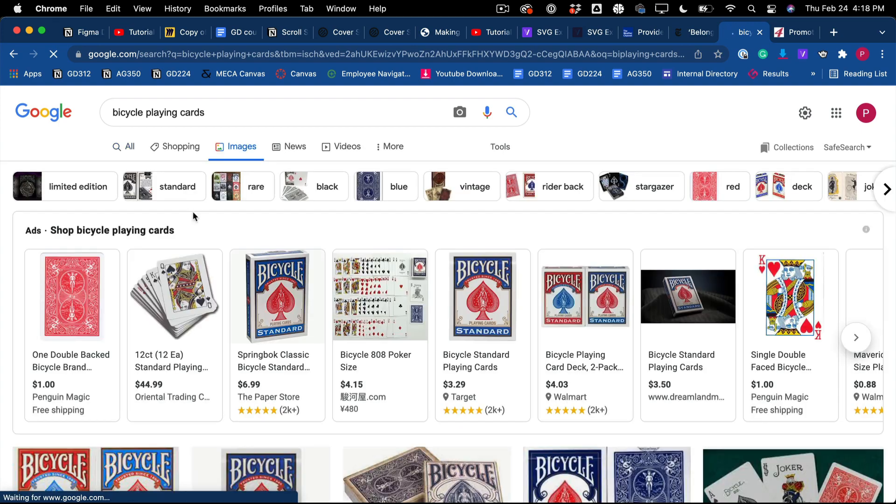
pyautogui.scroll(-6, 452, 367)
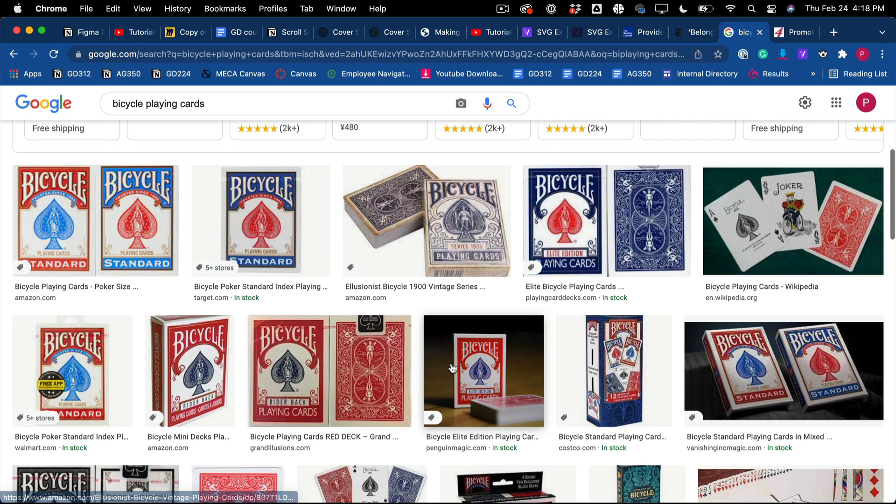
pyautogui.click(742, 246)
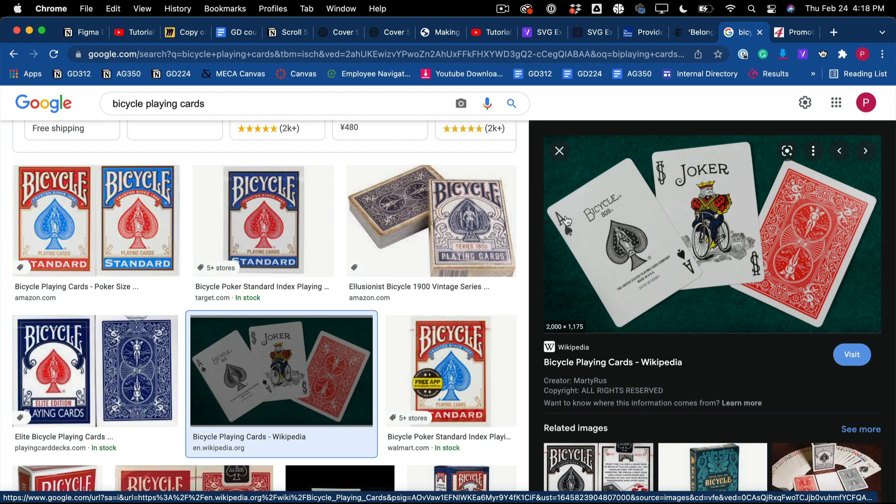
# Step: Examine the card lettering in the image results and related images, and return to Figma
pyautogui.scroll(4, 601, 278)
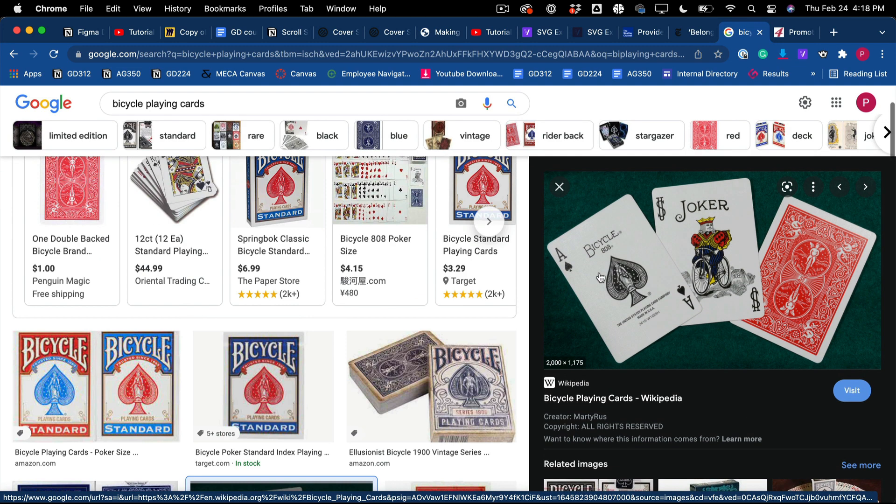
pyautogui.scroll(3, 600, 278)
pyautogui.scroll(-5, 591, 302)
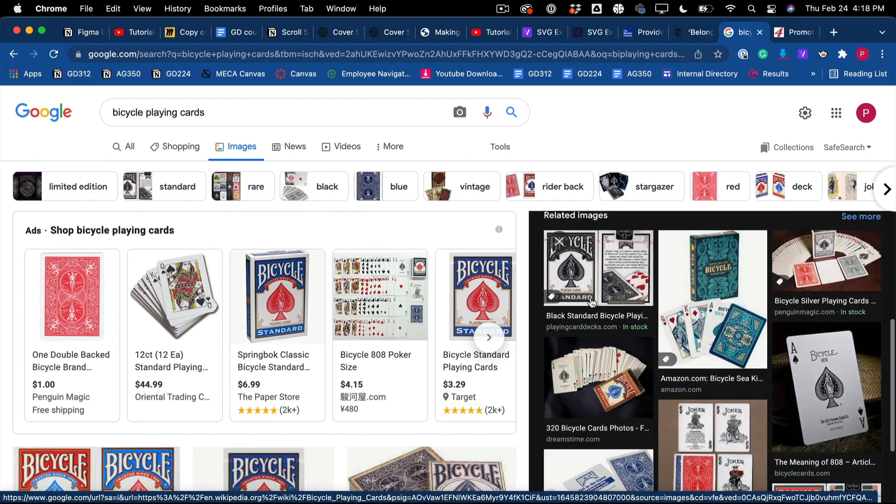
pyautogui.scroll(-10, 397, 373)
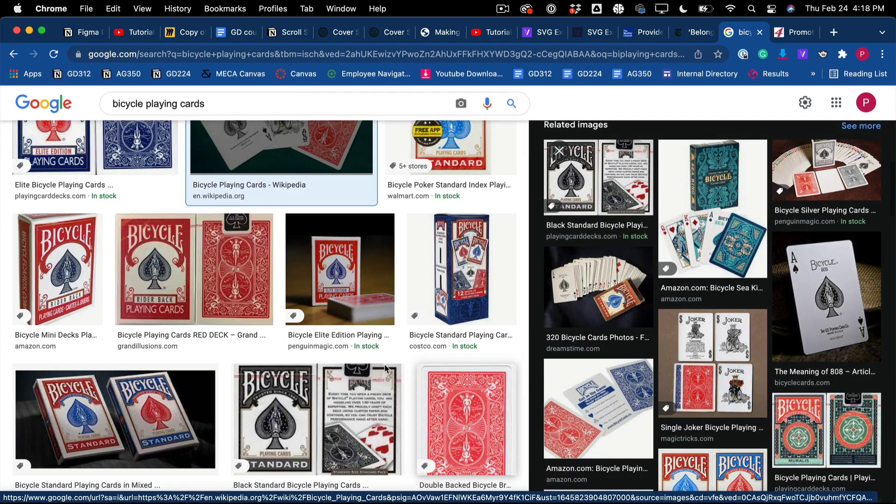
pyautogui.scroll(8, 309, 294)
pyautogui.press('super+Tab')
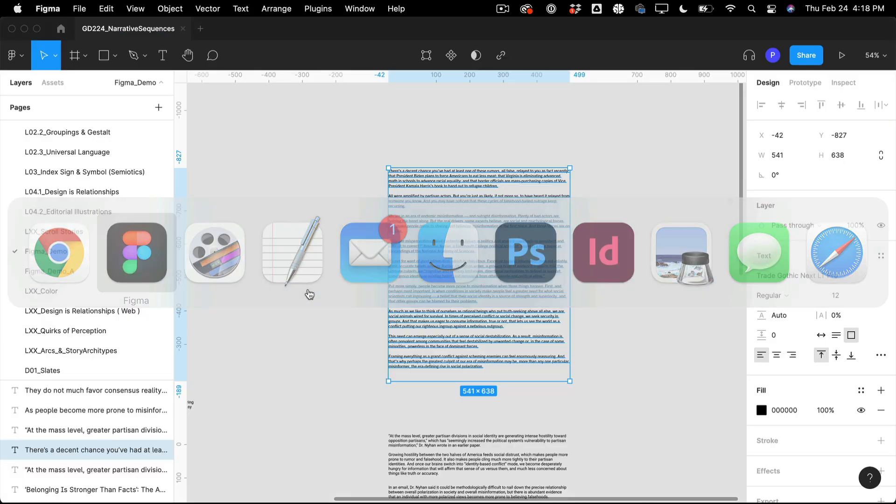
# Step: Set the font of all three stacked body text blocks together to Trade Gothic Next LT Pro
pyautogui.scroll(-5, 414, 301)
pyautogui.click(436, 323)
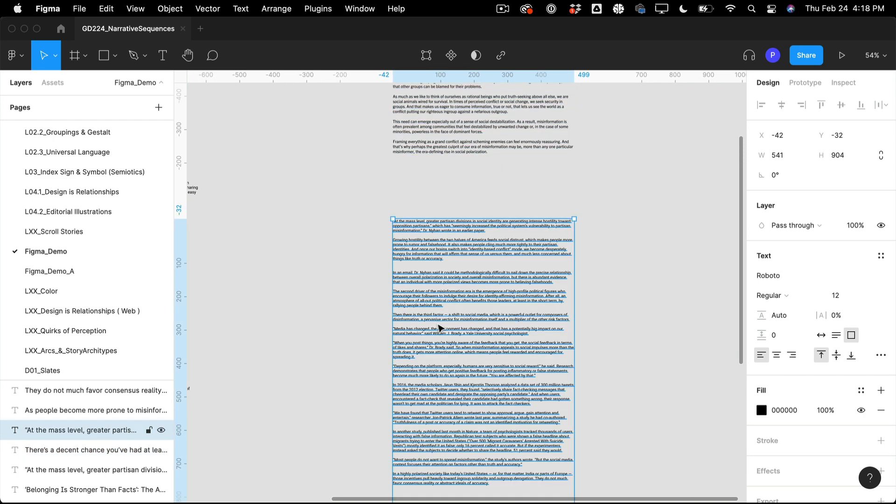
pyautogui.scroll(-5, 439, 325)
pyautogui.click(441, 446)
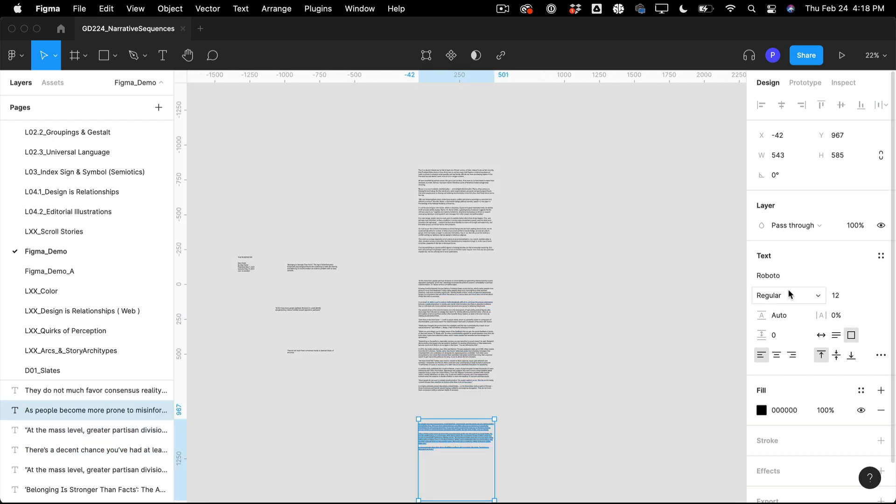
pyautogui.keyDown('shift'); pyautogui.click(455, 311); pyautogui.keyUp('shift')
pyautogui.keyDown('shift'); pyautogui.click(456, 230); pyautogui.keyUp('shift')
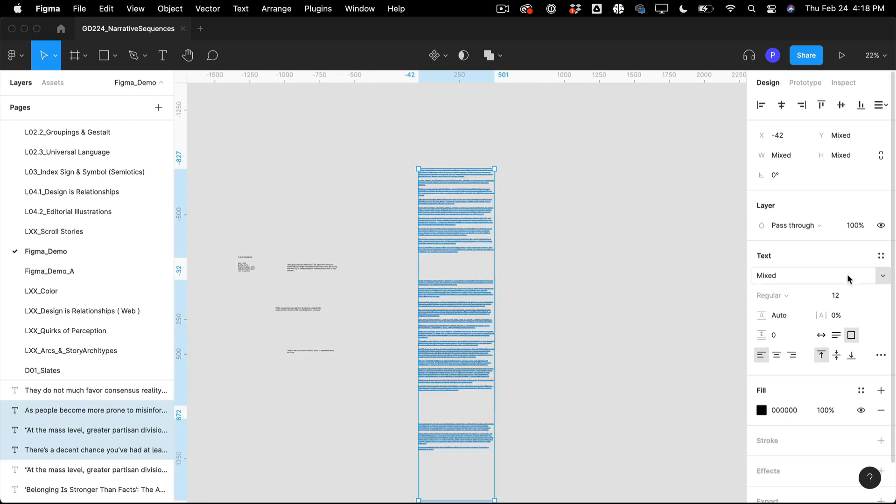
pyautogui.click(827, 283)
pyautogui.write('Trade Gothic Next LT Pro')
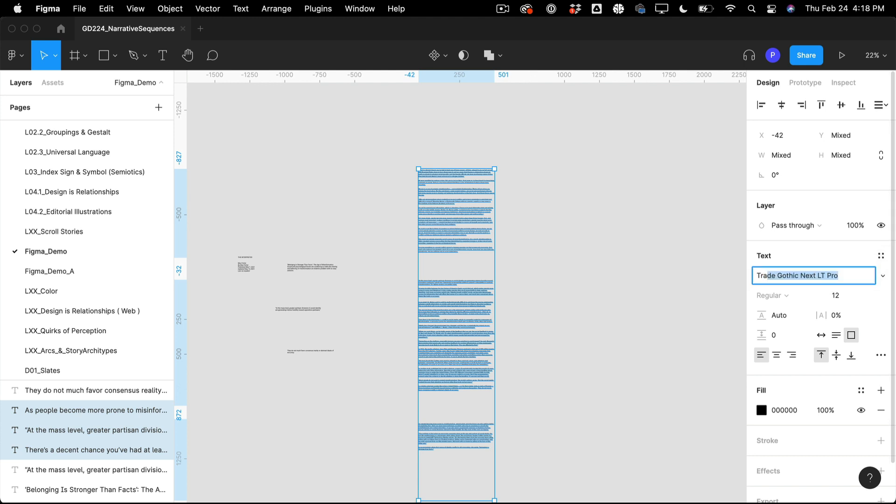
pyautogui.press('Return')
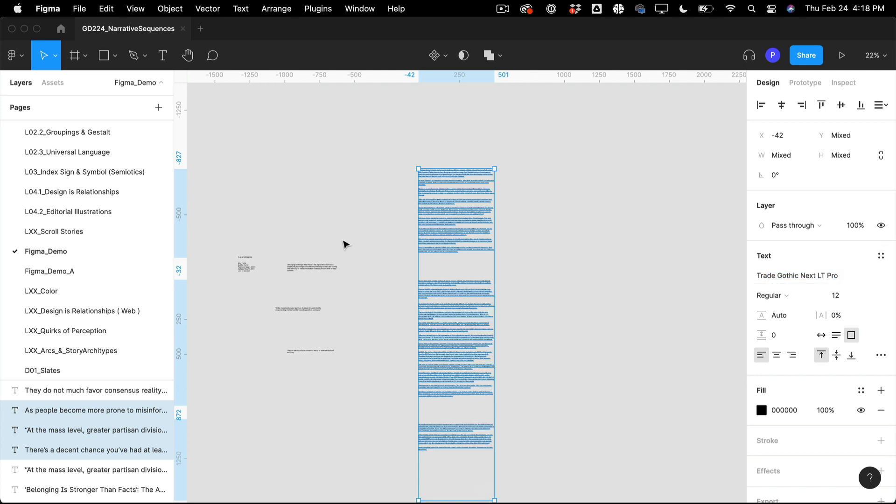
# Step: Set the headline block and the two short quote blocks below it to Chronicle Display in Semibold Italic
pyautogui.moveTo(301, 225); pyautogui.dragTo(312, 422)
pyautogui.click(794, 275)
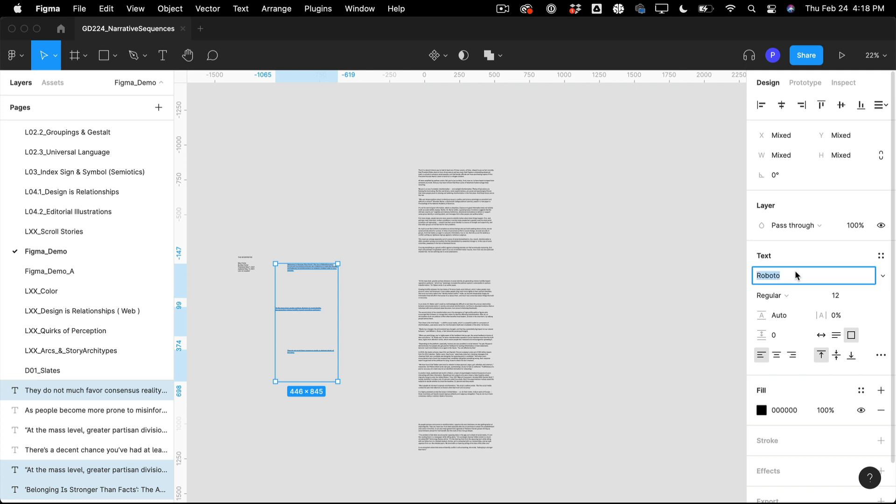
pyautogui.write('Chronicle Display')
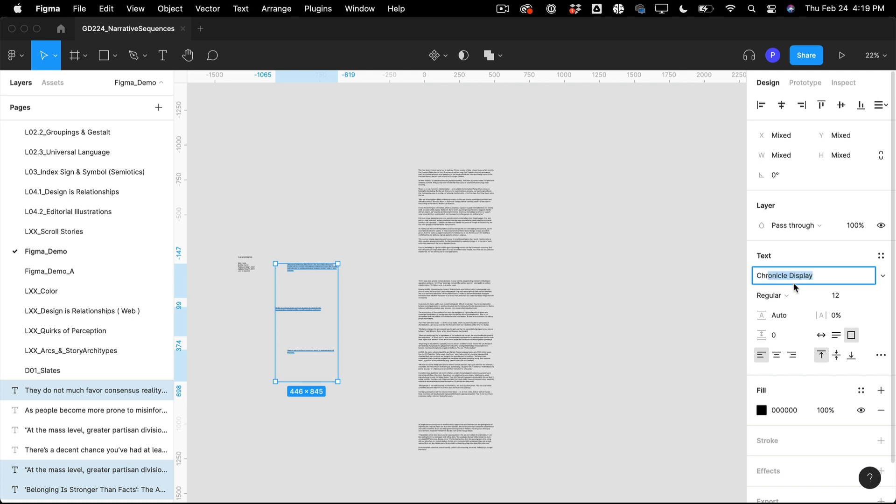
pyautogui.click(794, 293)
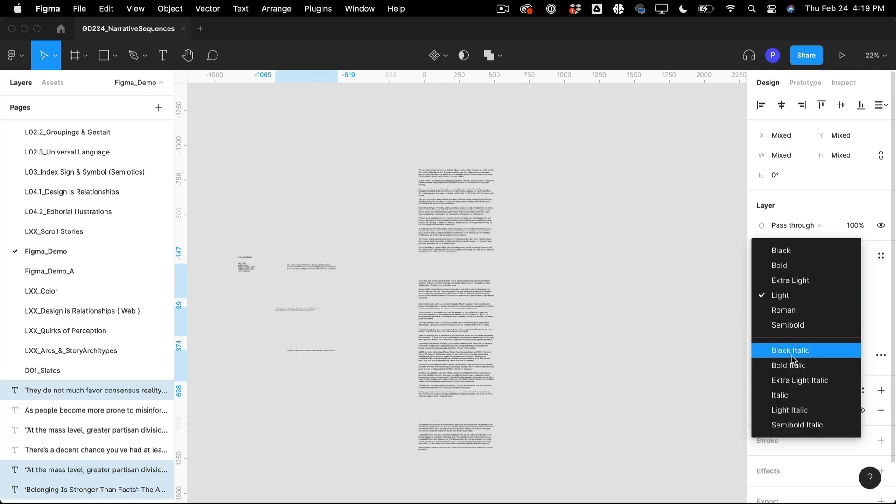
pyautogui.click(794, 425)
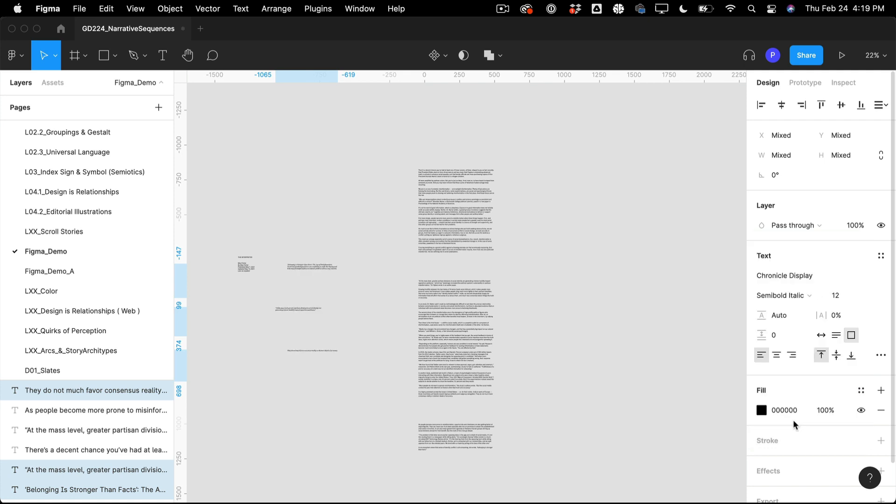
pyautogui.click(391, 156)
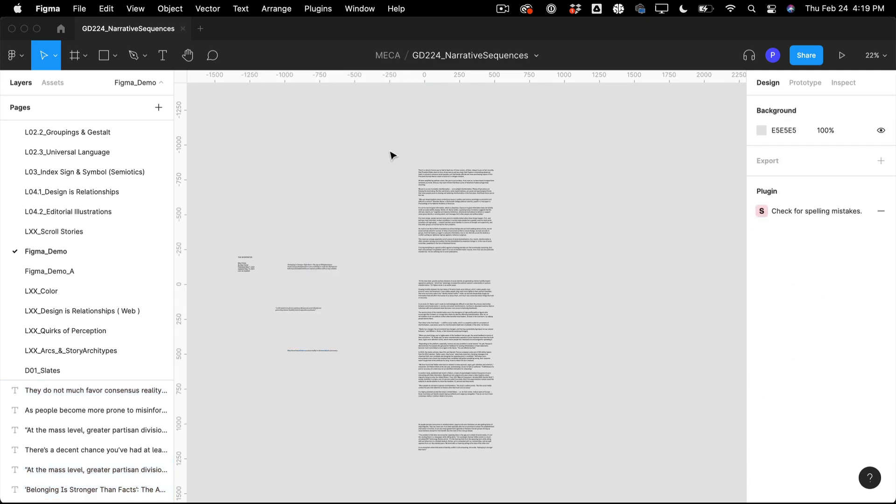
# Step: Inspect the text settings of the three stacked body blocks one by one
pyautogui.click(421, 191)
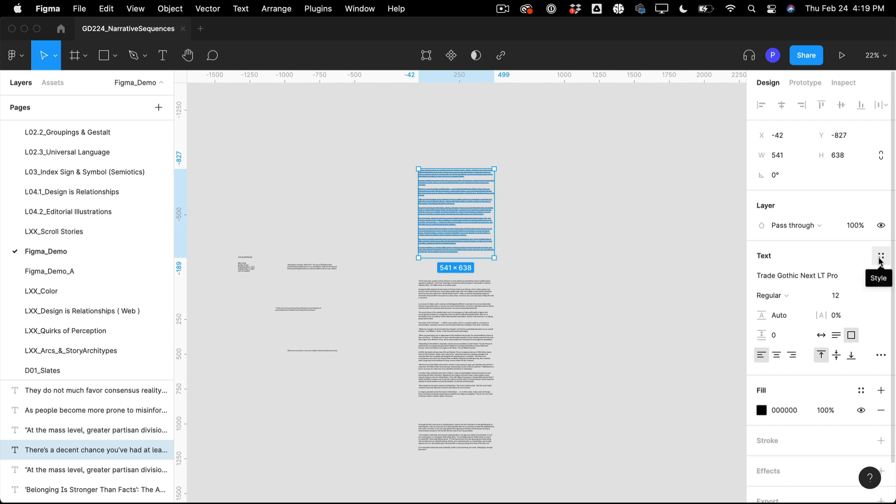
pyautogui.click(627, 296)
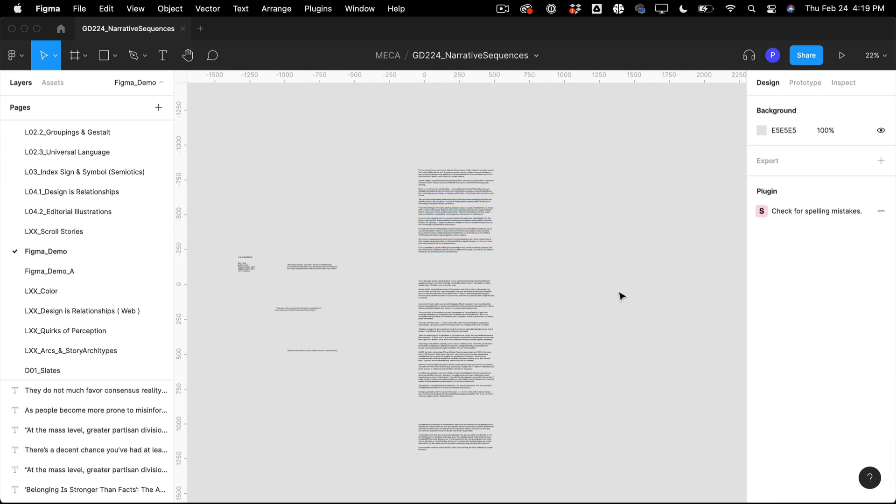
pyautogui.click(446, 196)
pyautogui.click(446, 362)
pyautogui.click(454, 470)
pyautogui.click(457, 449)
pyautogui.click(458, 341)
pyautogui.click(457, 233)
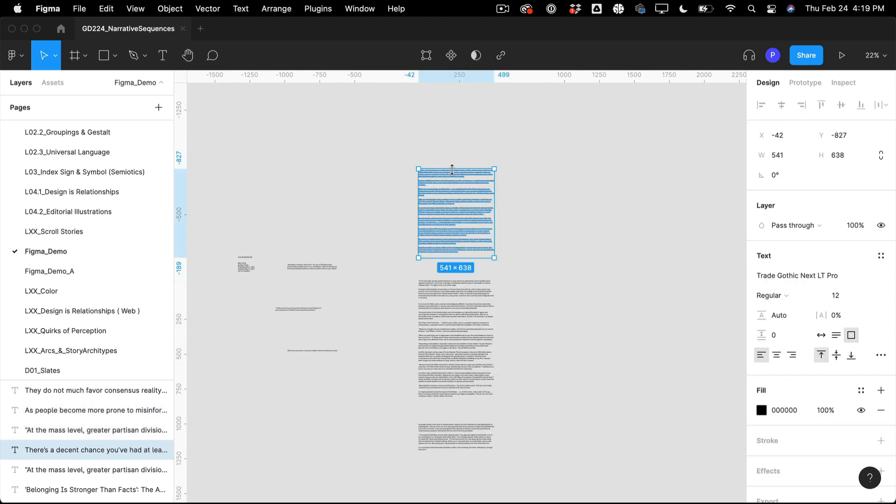
pyautogui.click(586, 224)
# Step: Create a new text style named Body_Text from the top body block
pyautogui.click(488, 195)
pyautogui.click(883, 256)
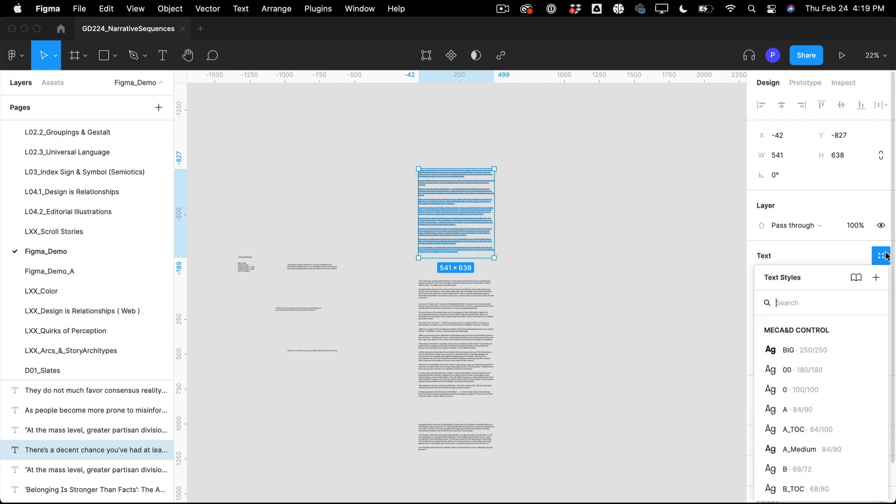
pyautogui.click(877, 278)
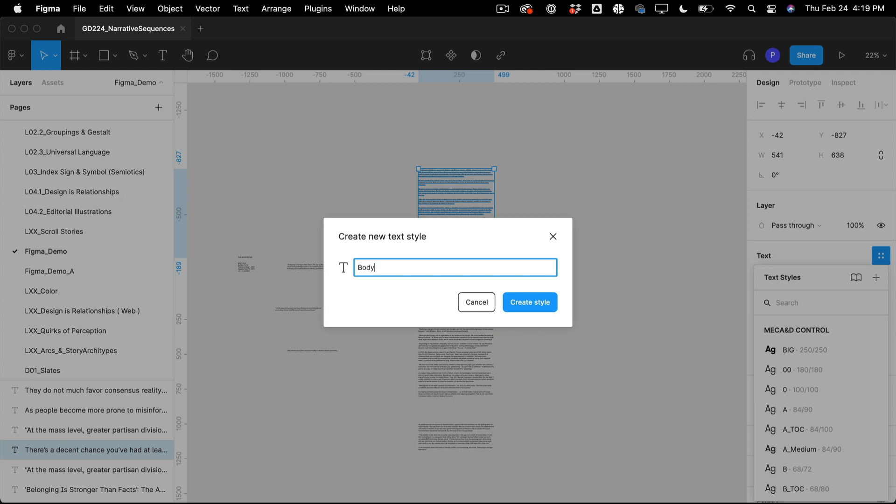
pyautogui.click(534, 302)
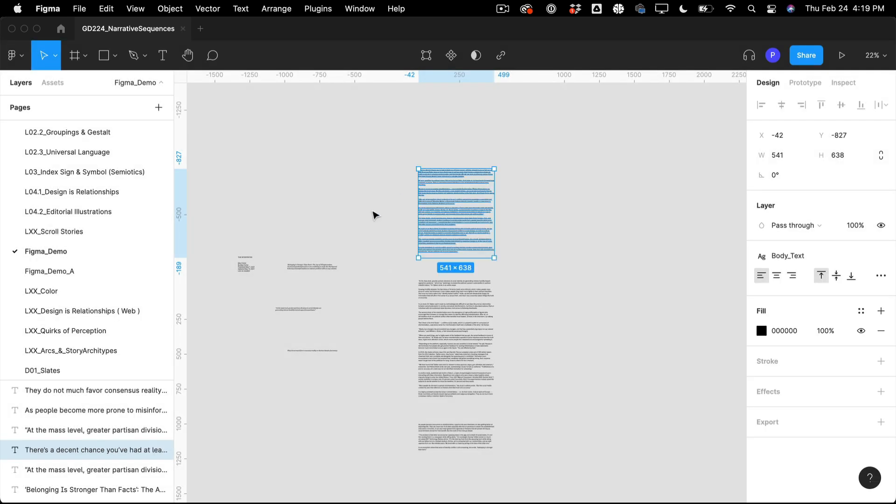
# Step: Create a new text style named Pull_Quote from the headline block and the two short quote blocks
pyautogui.moveTo(333, 213); pyautogui.dragTo(306, 356)
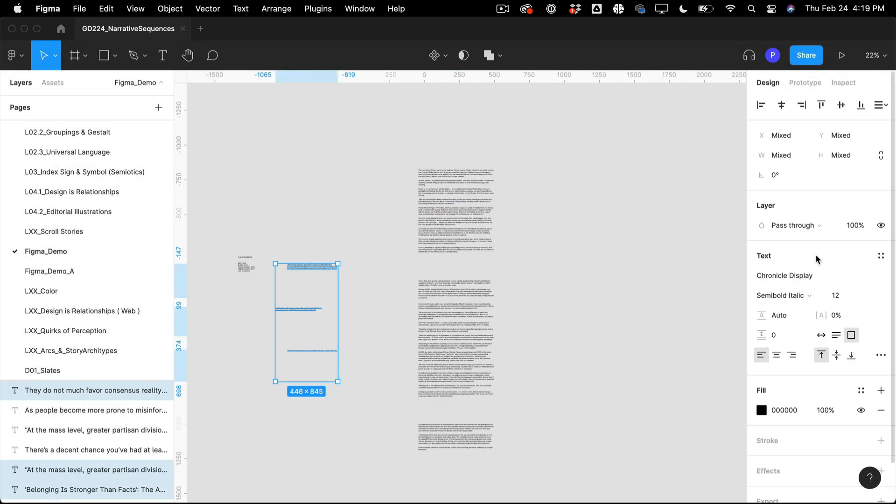
pyautogui.click(881, 256)
pyautogui.click(876, 278)
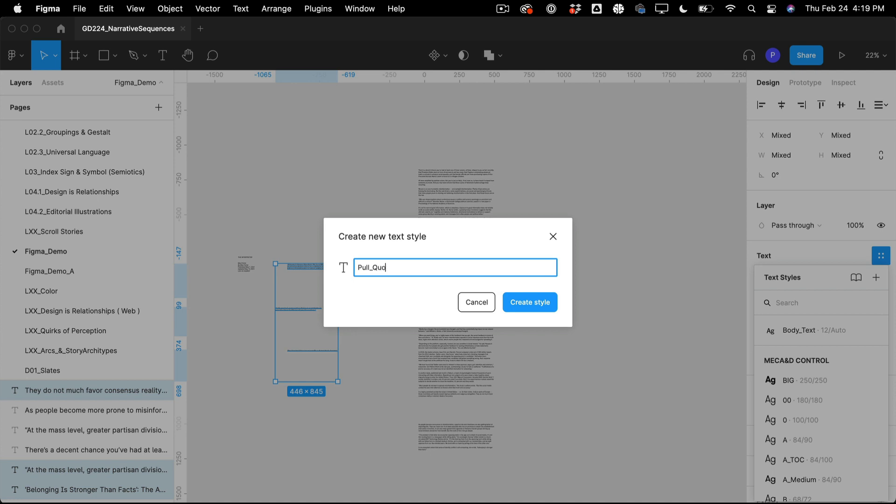
pyautogui.click(519, 304)
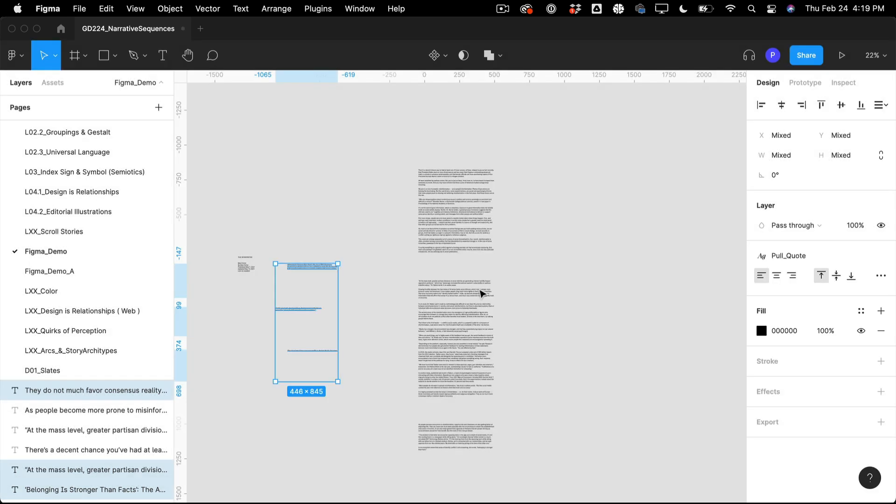
pyautogui.click(368, 194)
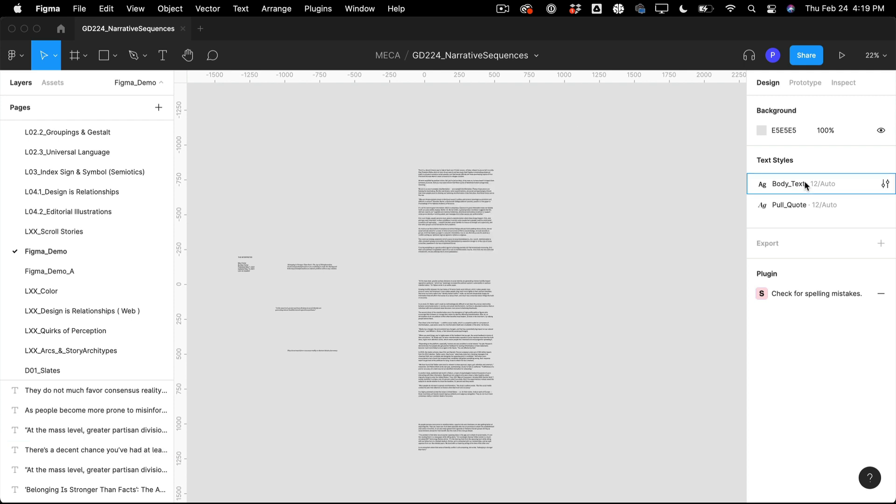
# Step: Set the Body_Text style's font size to 13
pyautogui.click(885, 183)
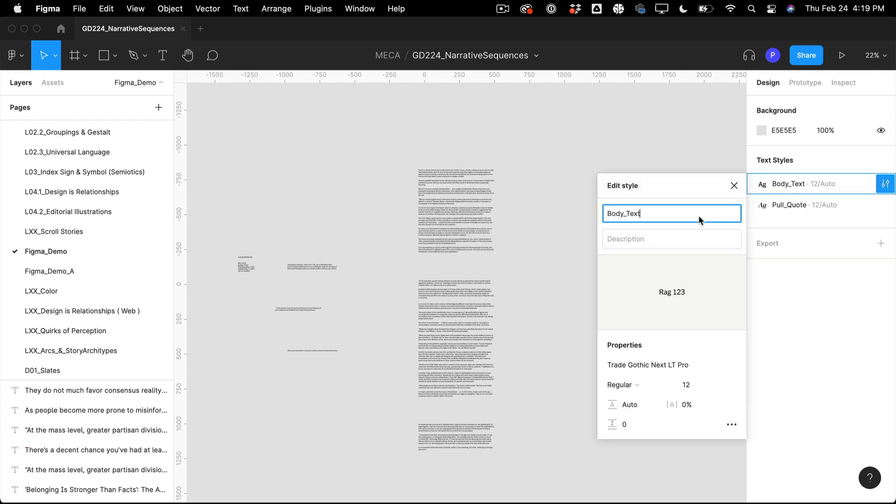
pyautogui.click(696, 389)
pyautogui.press('Up')
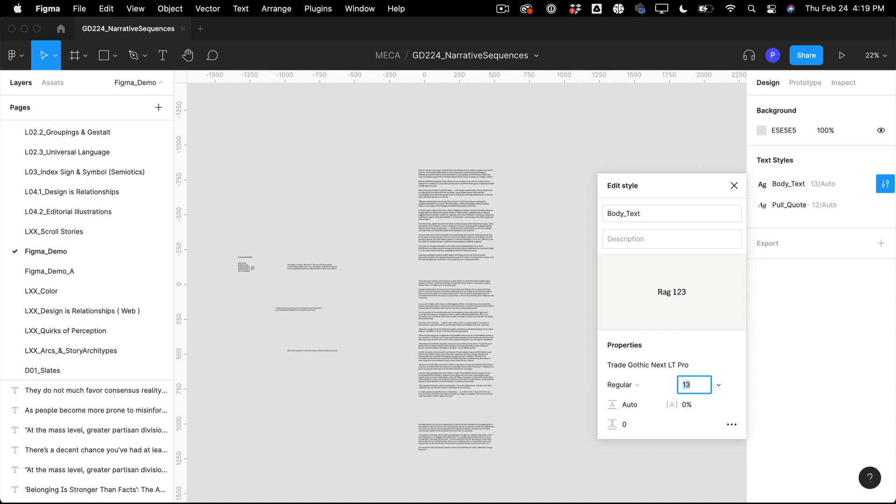
# Step: Apply the Body_Text style to the middle and bottom body blocks
pyautogui.click(472, 362)
pyautogui.click(880, 255)
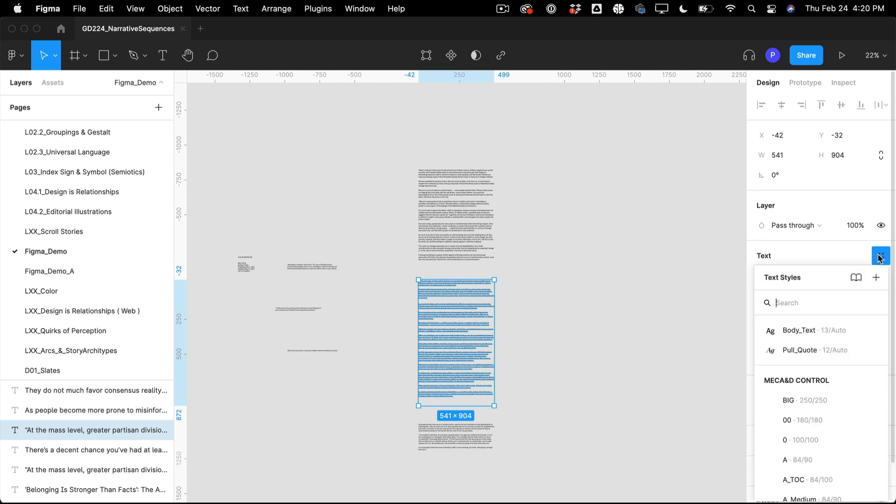
pyautogui.click(813, 329)
pyautogui.click(449, 455)
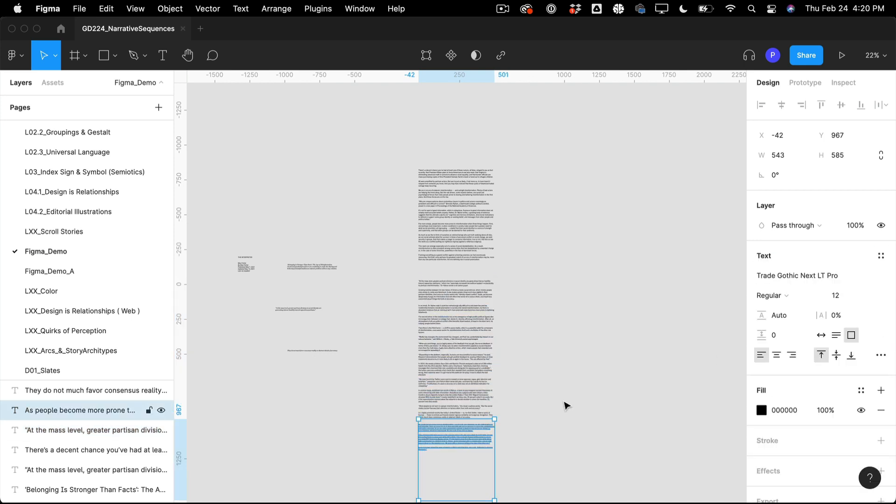
pyautogui.click(877, 255)
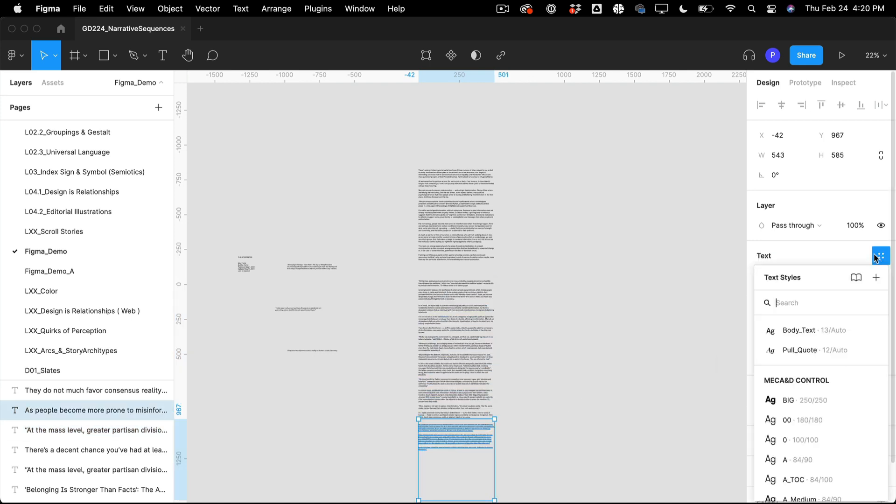
pyautogui.click(798, 330)
# Step: Check the text style assigned to the headline and two quote blocks, and move the bottom body block down to about Y 1176
pyautogui.click(289, 282)
pyautogui.moveTo(285, 204); pyautogui.dragTo(330, 441)
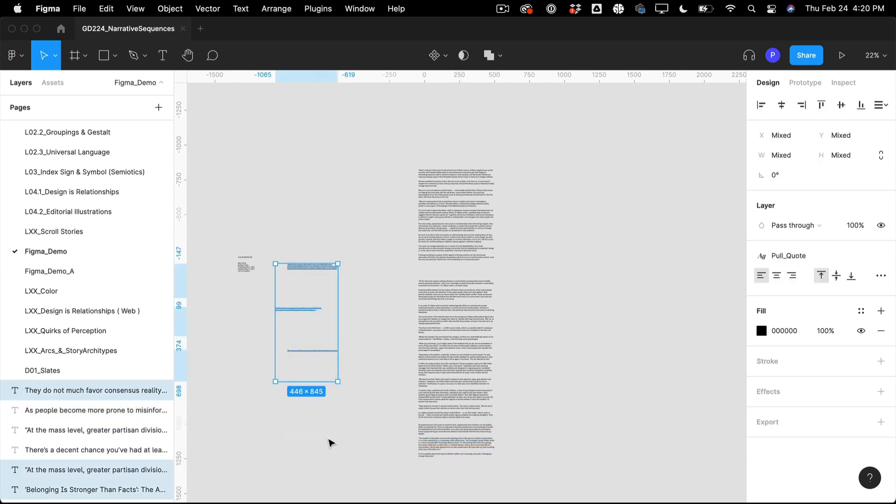
pyautogui.click(847, 256)
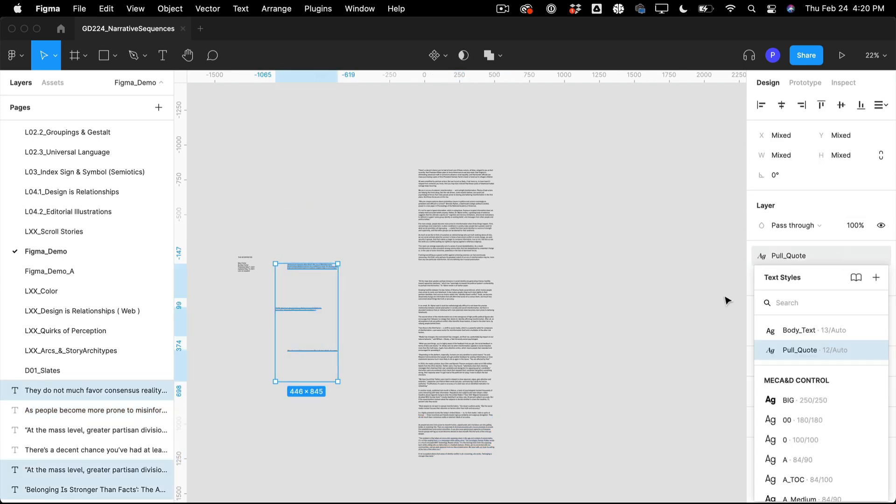
pyautogui.click(407, 214)
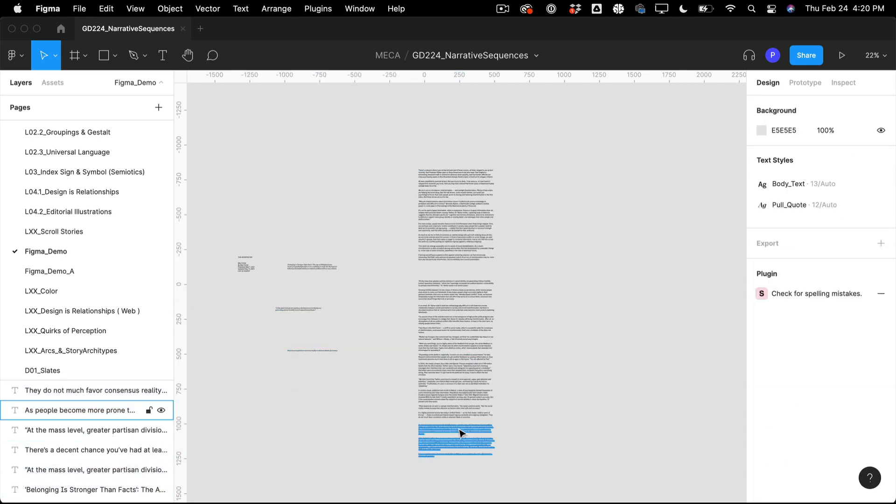
pyautogui.moveTo(460, 432); pyautogui.dragTo(458, 461)
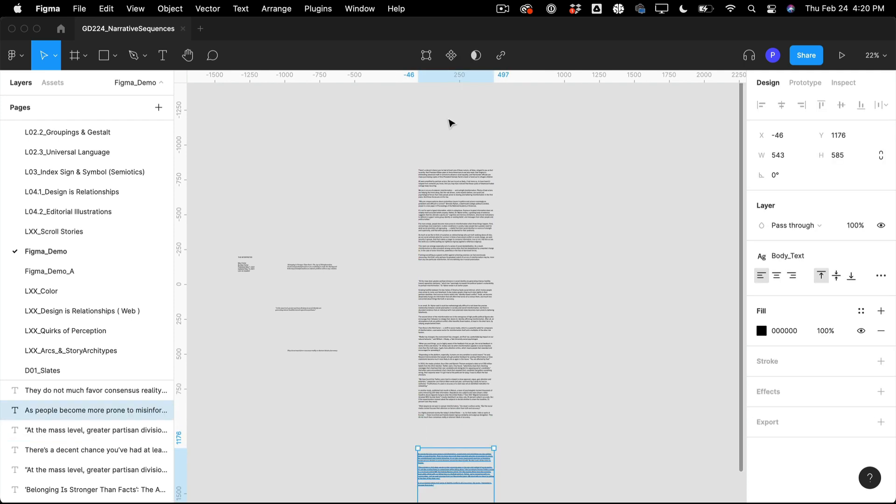
# Step: Set the Body_Text style's font size to 12 from the top body block
pyautogui.click(464, 209)
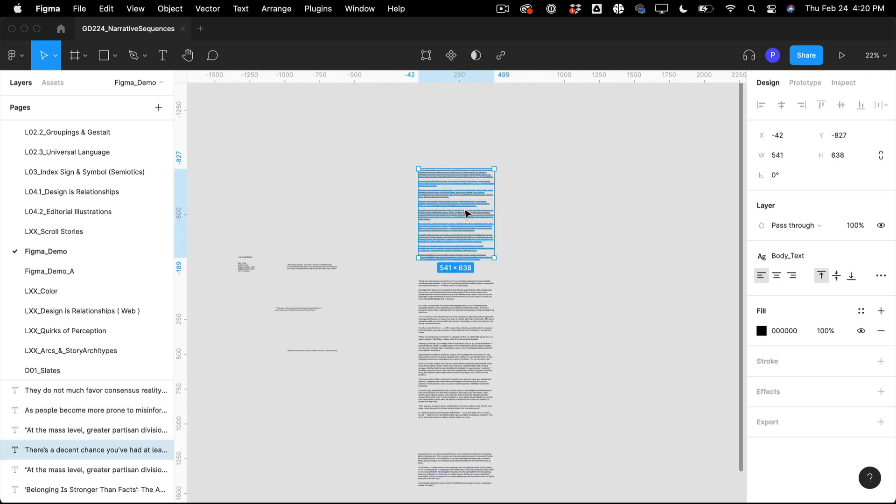
pyautogui.click(857, 256)
pyautogui.click(873, 331)
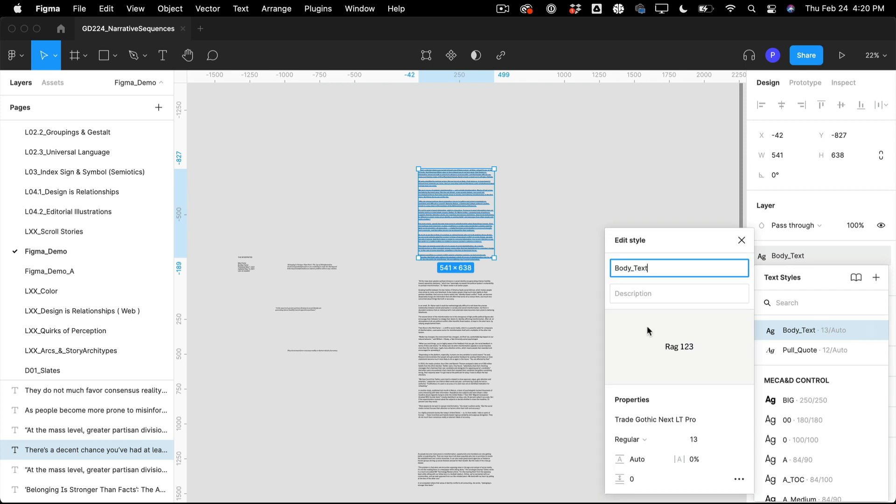
pyautogui.click(690, 441)
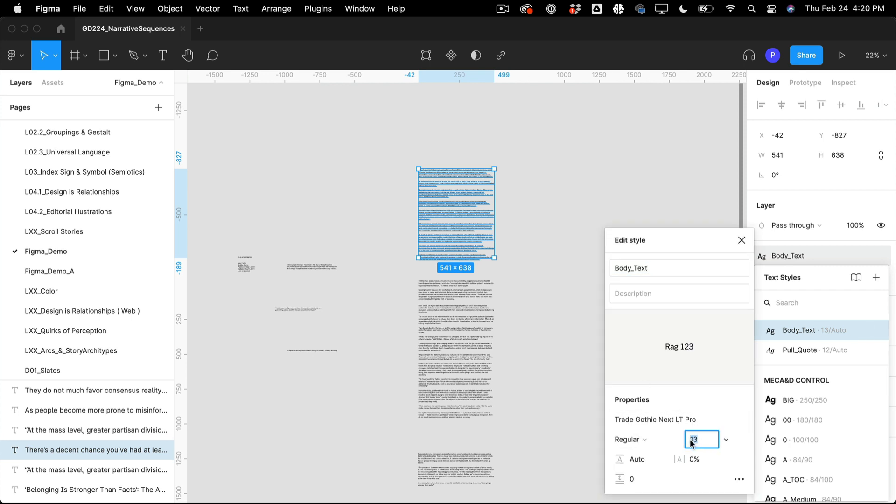
pyautogui.press('Down')
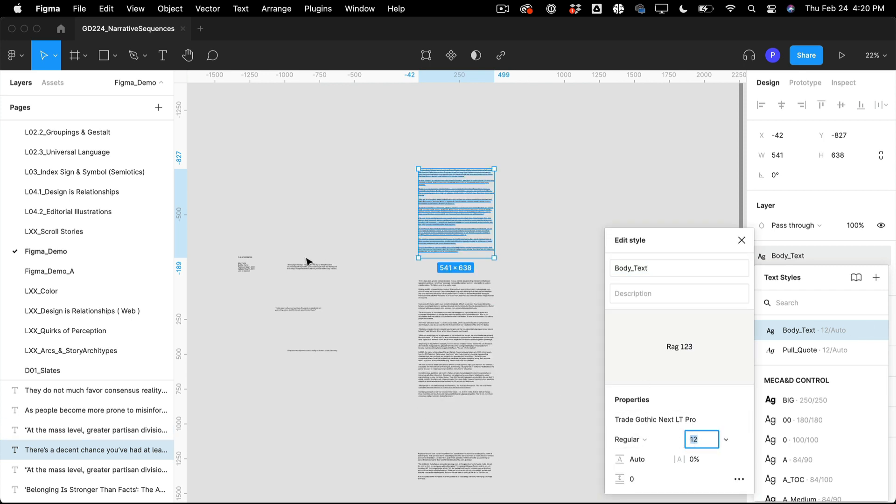
# Step: Set the Pull_Quote style's font size to 26 from the headline and two quote blocks
pyautogui.moveTo(299, 219); pyautogui.dragTo(401, 375)
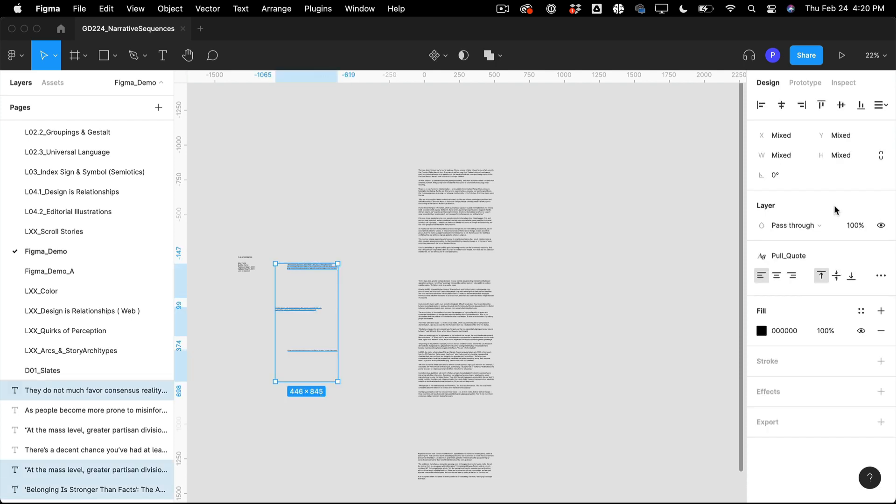
pyautogui.click(822, 260)
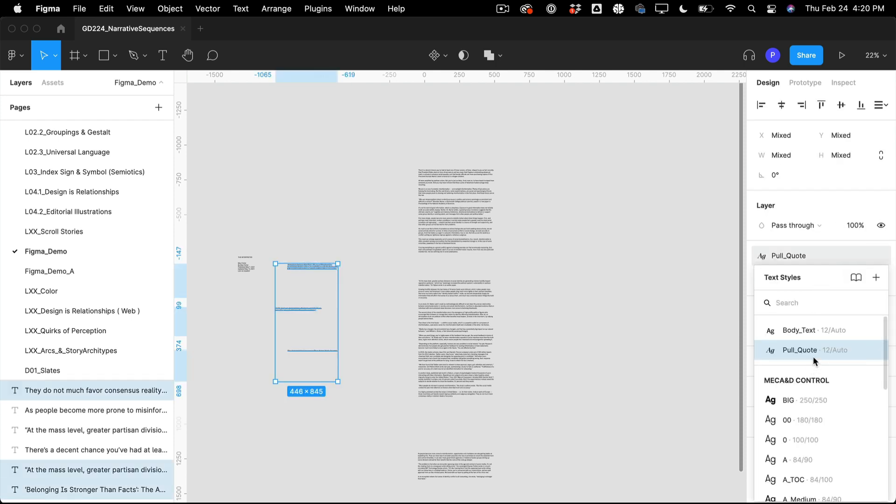
pyautogui.click(873, 351)
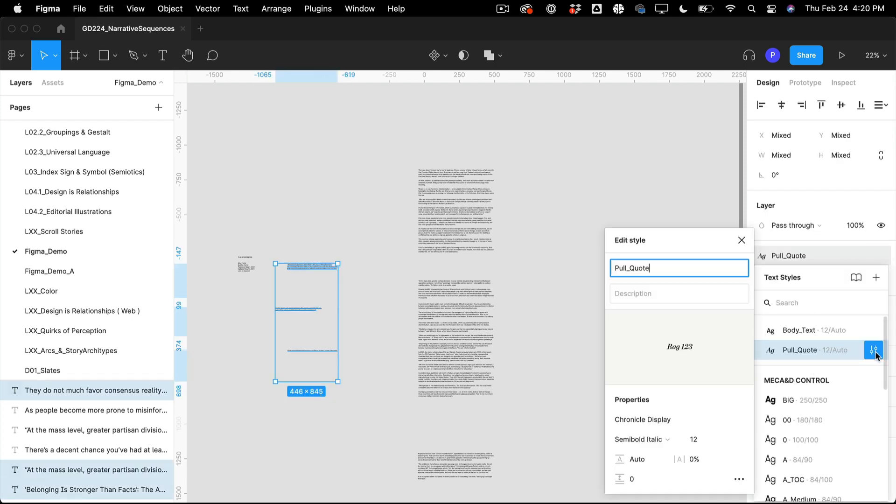
pyautogui.click(693, 438)
pyautogui.press('Up')
pyautogui.hotkey('shift', 'Up')
pyautogui.hotkey('shift', 'Up')
pyautogui.hotkey('shift', 'Up')
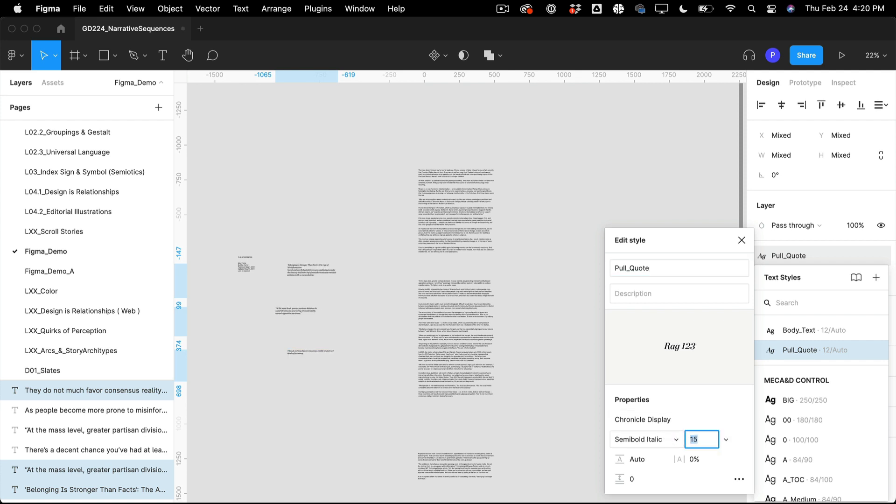
pyautogui.press('Down')
pyautogui.press('Down')
pyautogui.press('Down')
pyautogui.press('Down')
pyautogui.press('Down')
pyautogui.press('Down')
pyautogui.press('Down')
pyautogui.press('Down')
pyautogui.press('Down')
pyautogui.press('Down')
pyautogui.press('Down')
pyautogui.press('Down')
pyautogui.press('Down')
pyautogui.press('Down')
pyautogui.press('Down')
pyautogui.press('Down')
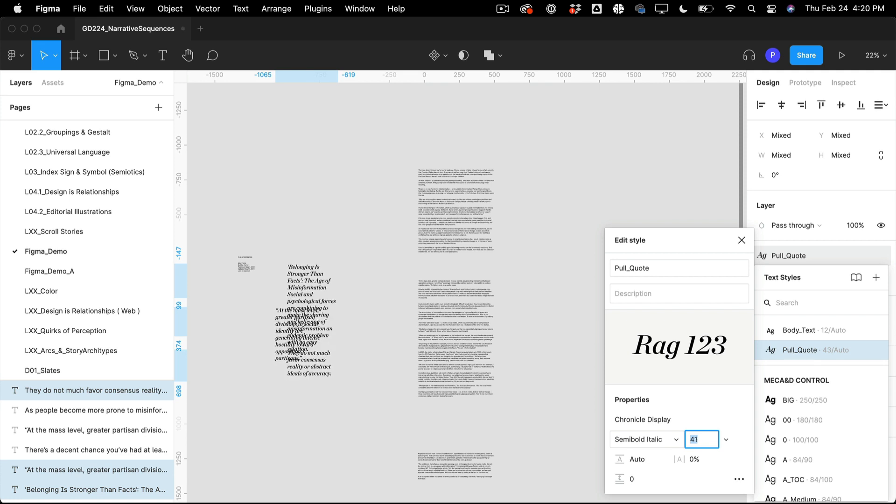
pyautogui.press('Down')
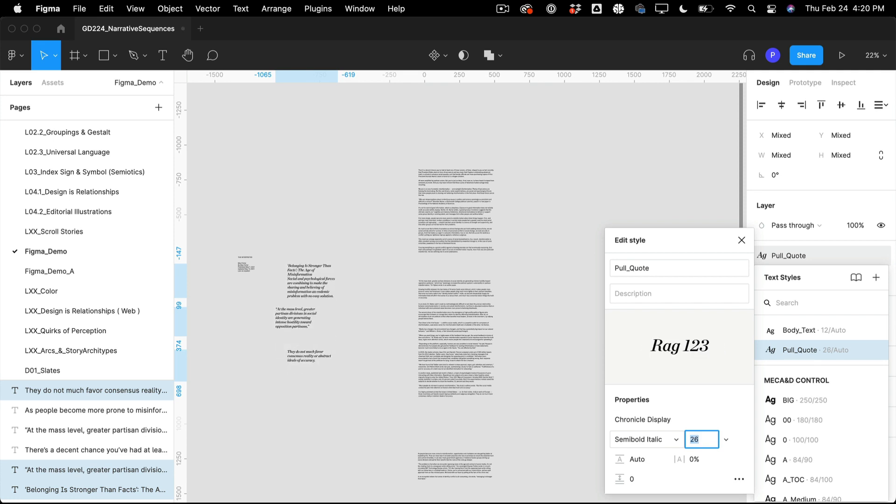
# Step: Move the headline block up to about Y -280 and shift the quote block below it slightly to the right
pyautogui.click(354, 184)
pyautogui.moveTo(294, 286); pyautogui.dragTo(294, 267)
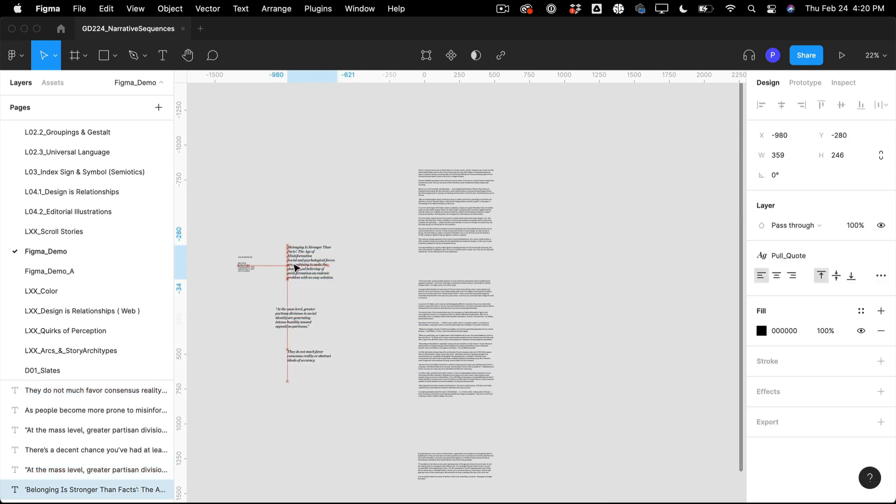
pyautogui.moveTo(294, 324); pyautogui.dragTo(316, 325)
pyautogui.click(338, 167)
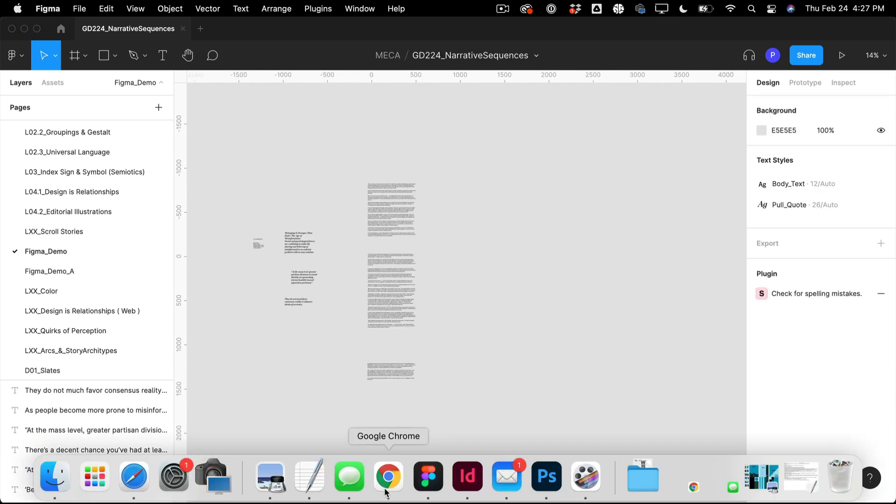
# Step: Look at the Figma Demos outline in Chrome and return to the Figma file
pyautogui.click(387, 489)
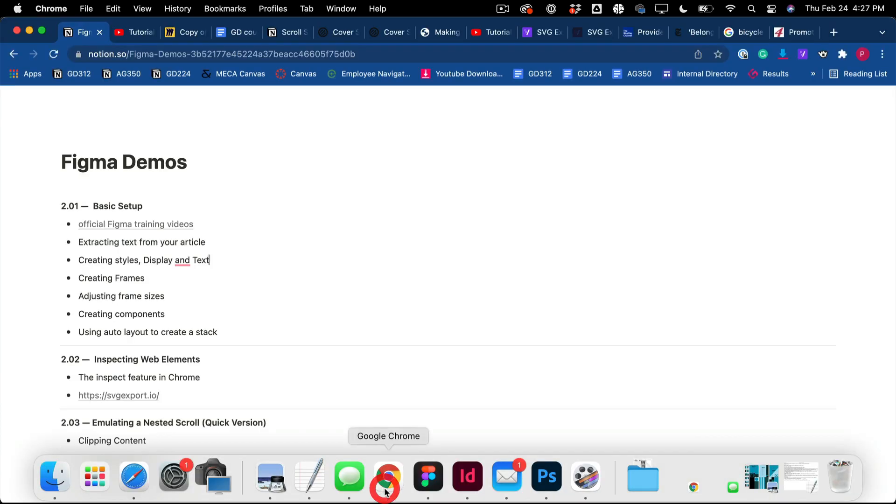
pyautogui.click(422, 481)
pyautogui.click(374, 162)
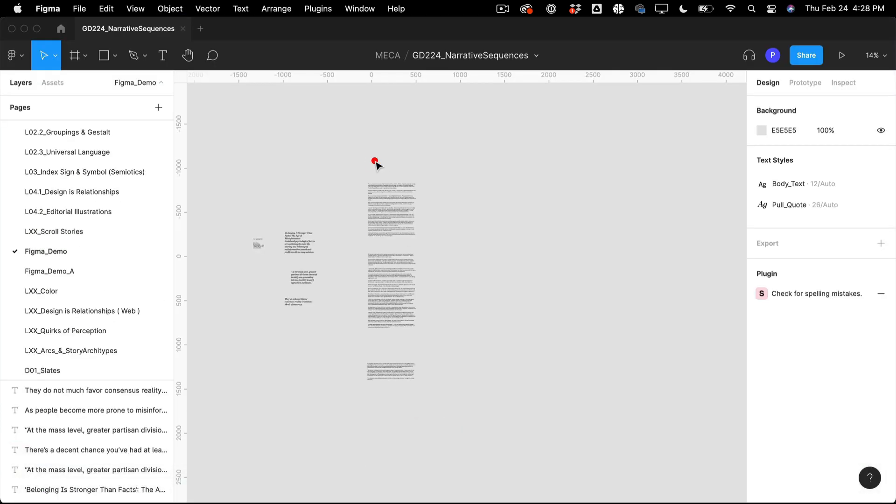
# Step: Move the top body block up, raise the bottom body block to about Y 1127 and shorten its text box to about 404 high
pyautogui.moveTo(382, 205); pyautogui.dragTo(380, 193)
pyautogui.keyDown('shift'); pyautogui.click(379, 198); pyautogui.keyUp('shift')
pyautogui.keyDown('shift'); pyautogui.click(384, 275); pyautogui.keyUp('shift')
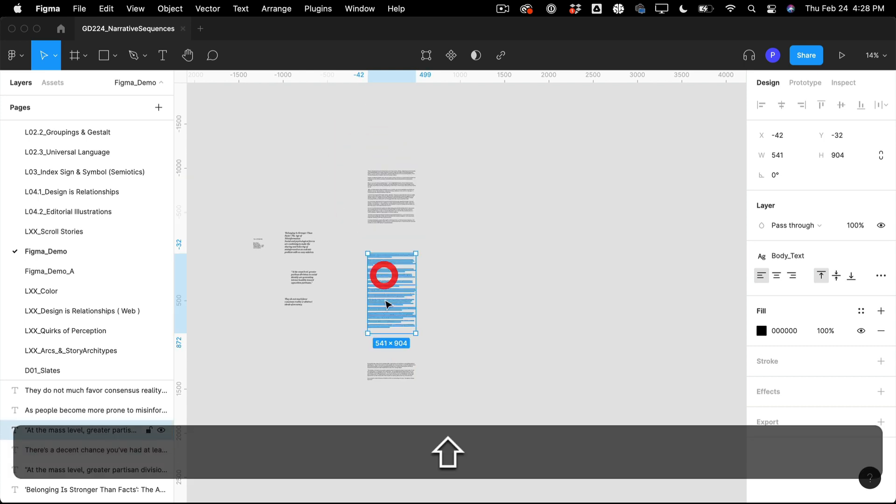
pyautogui.moveTo(387, 366); pyautogui.dragTo(386, 362)
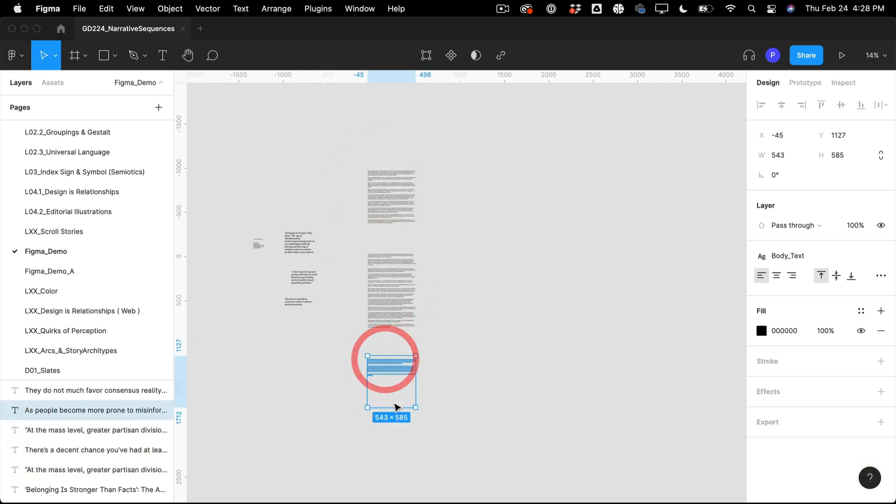
pyautogui.moveTo(395, 408); pyautogui.dragTo(393, 391)
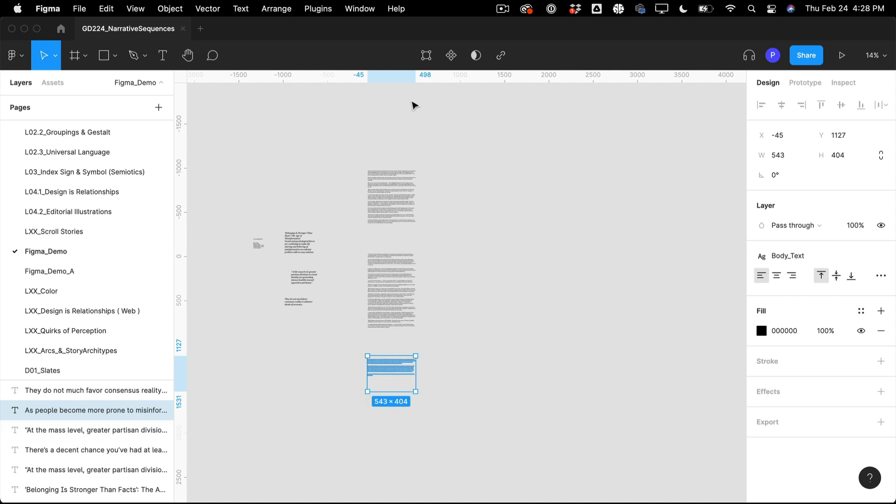
pyautogui.click(390, 490)
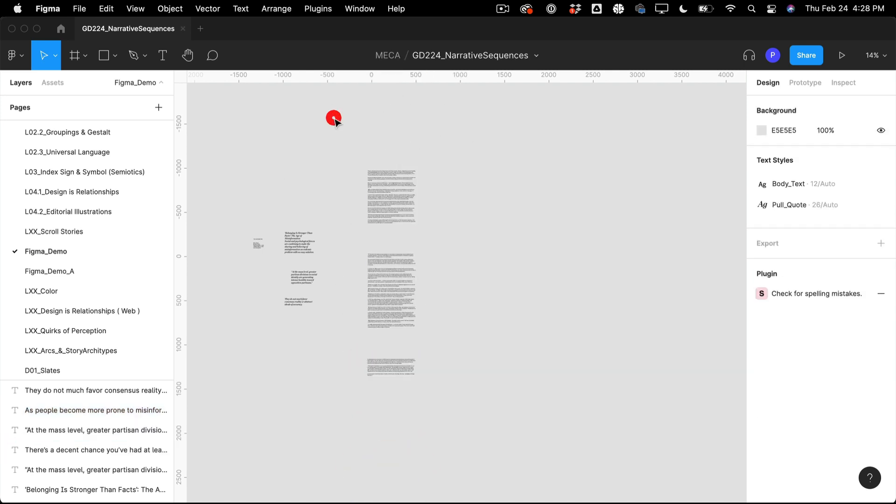
pyautogui.click(334, 118)
pyautogui.click(567, 274)
# Step: Switch to Chrome and search Google Images for "card suits" in place of the existing playing cards query
pyautogui.press('super+Tab')
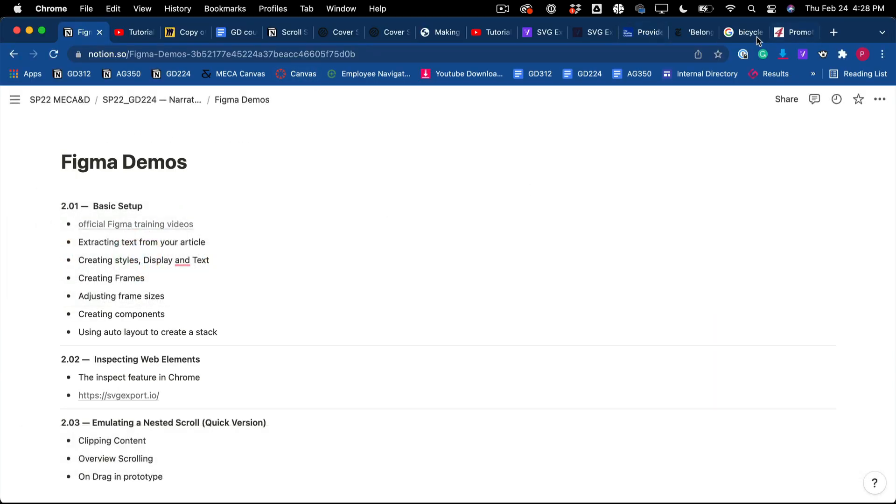
pyautogui.click(749, 36)
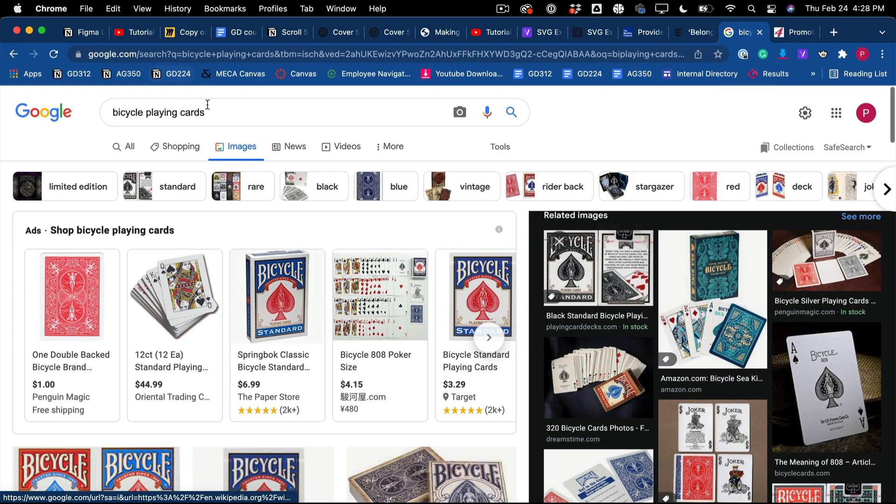
pyautogui.click(205, 110)
pyautogui.moveTo(110, 85); pyautogui.dragTo(2, 35)
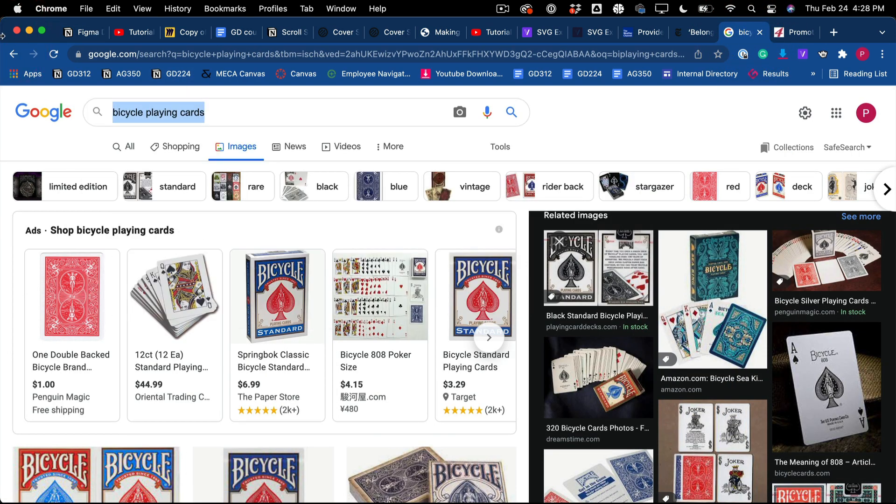
pyautogui.write('card ')
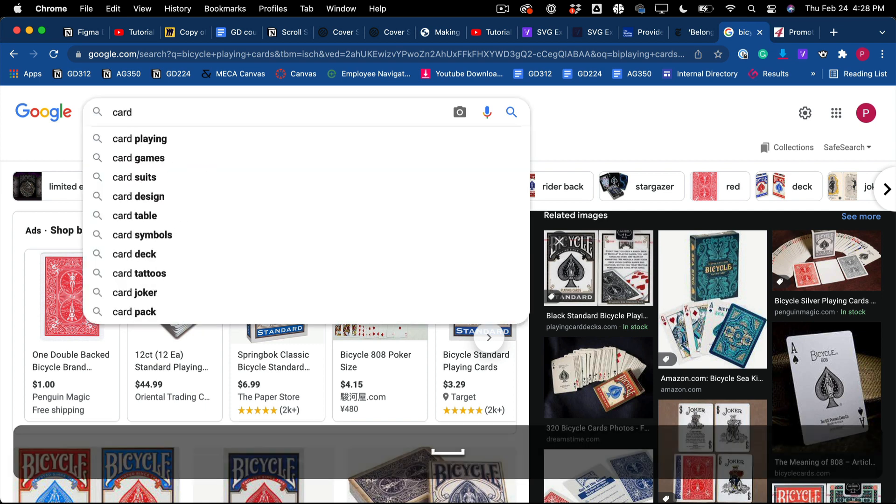
pyautogui.write('sui')
pyautogui.press('BackSpace')
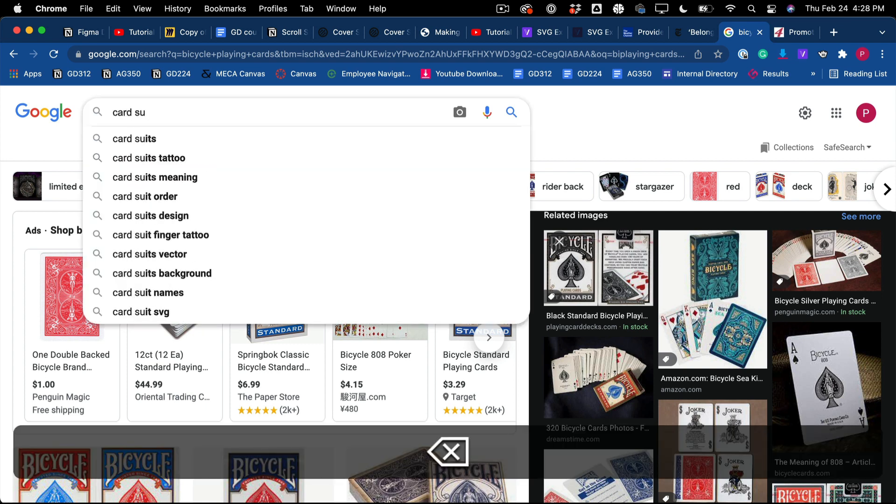
pyautogui.click(130, 139)
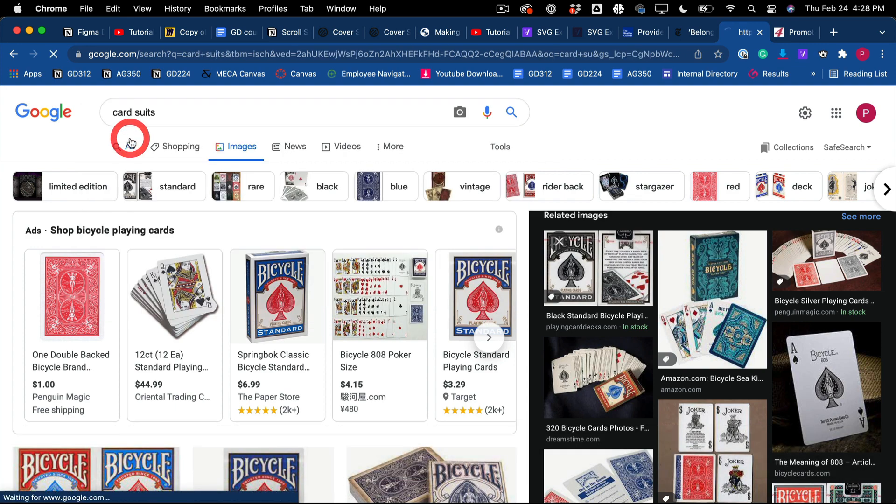
# Step: Find the Adobe Stock card suits image showing a spade, heart, club and diamond in a row and copy it
pyautogui.scroll(-5, 535, 353)
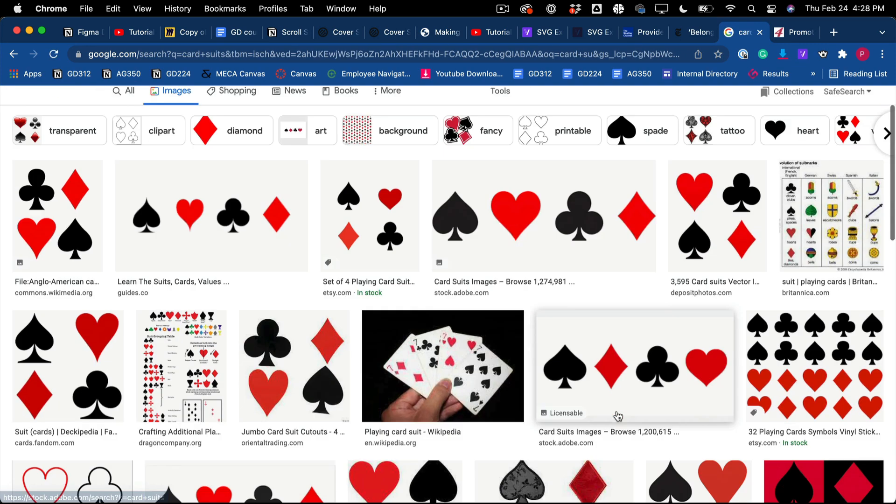
pyautogui.scroll(3, 621, 266)
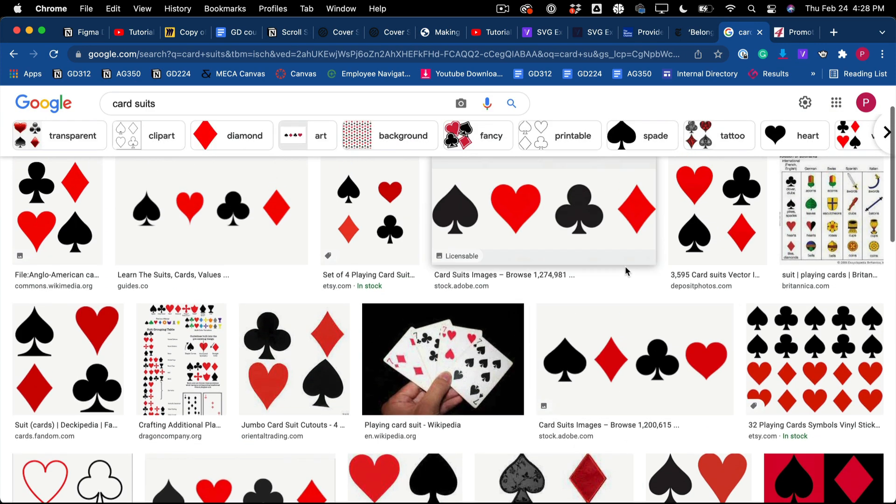
pyautogui.click(550, 216)
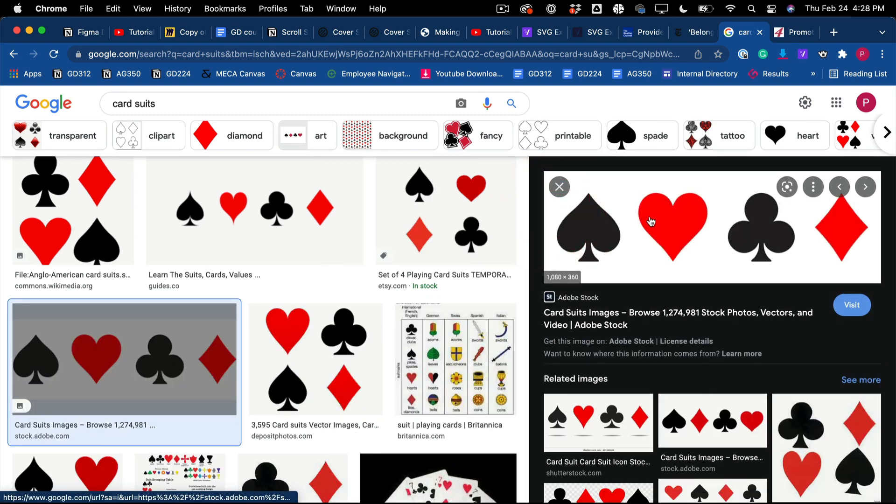
pyautogui.rightClick(654, 220)
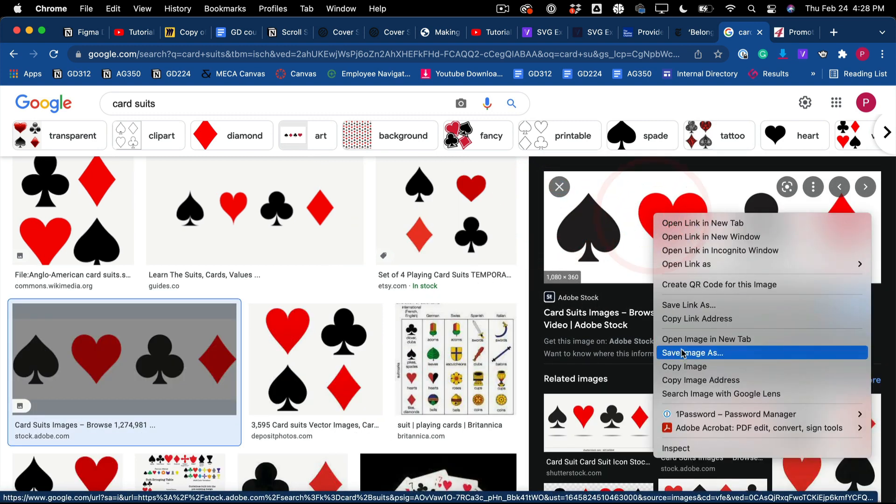
pyautogui.click(681, 366)
# Step: Switch to Figma and paste the card suits image to the right of the body text column
pyautogui.press('super+Tab')
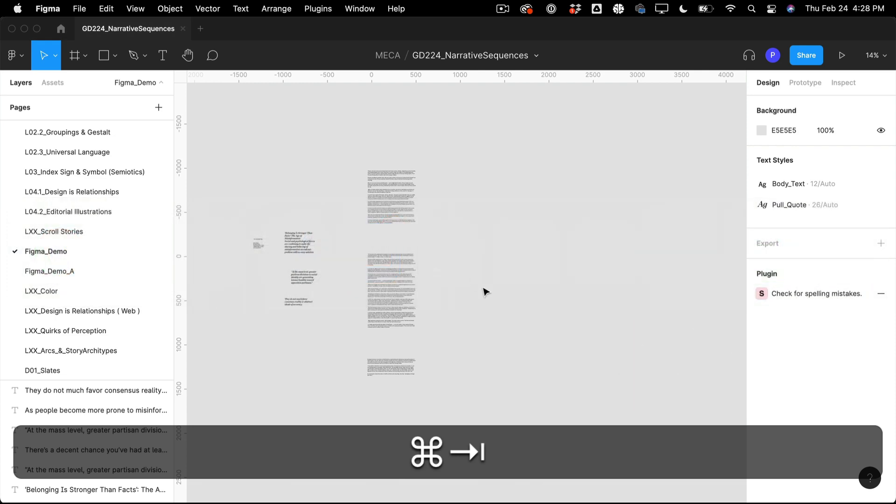
pyautogui.click(506, 293)
pyautogui.press('super+v')
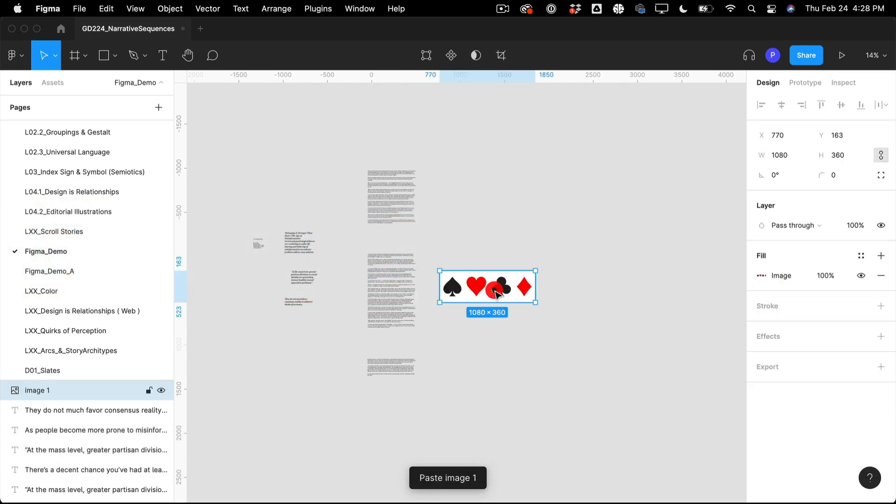
pyautogui.click(464, 177)
# Step: Switch to Chrome and search Google Images for "crowds sports" in place of the card suits query
pyautogui.press('super+Tab')
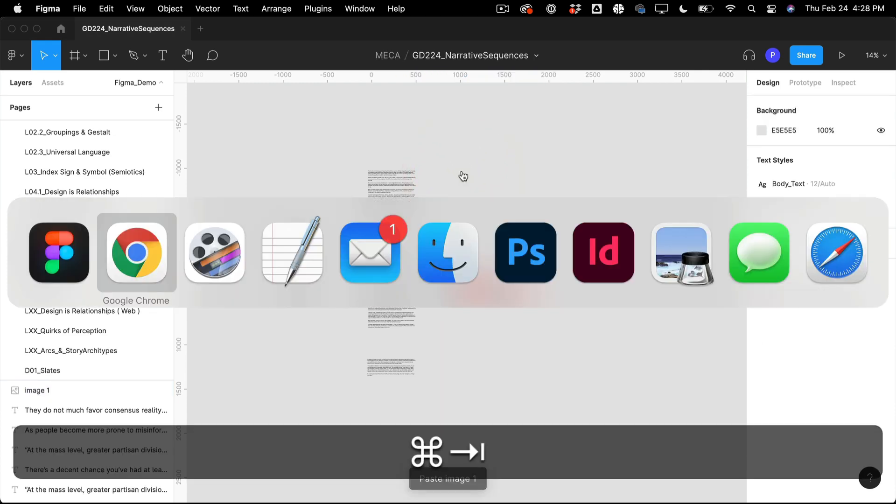
pyautogui.scroll(3, 283, 104)
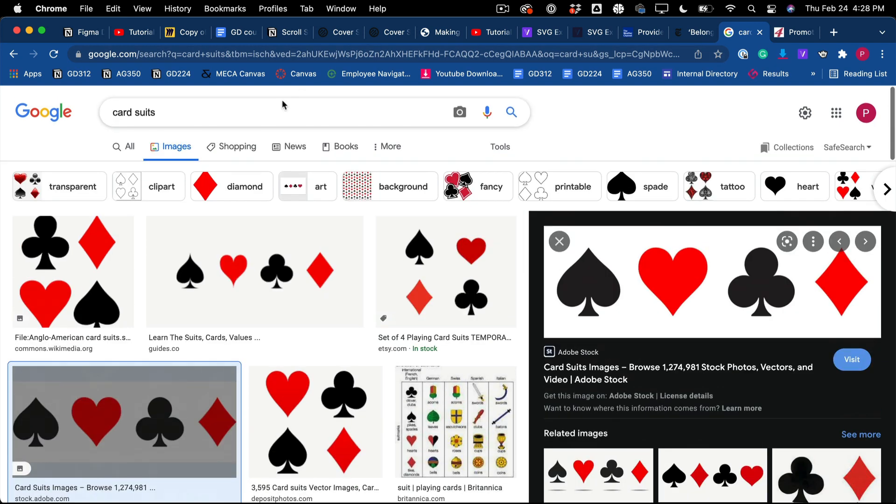
pyautogui.click(193, 119)
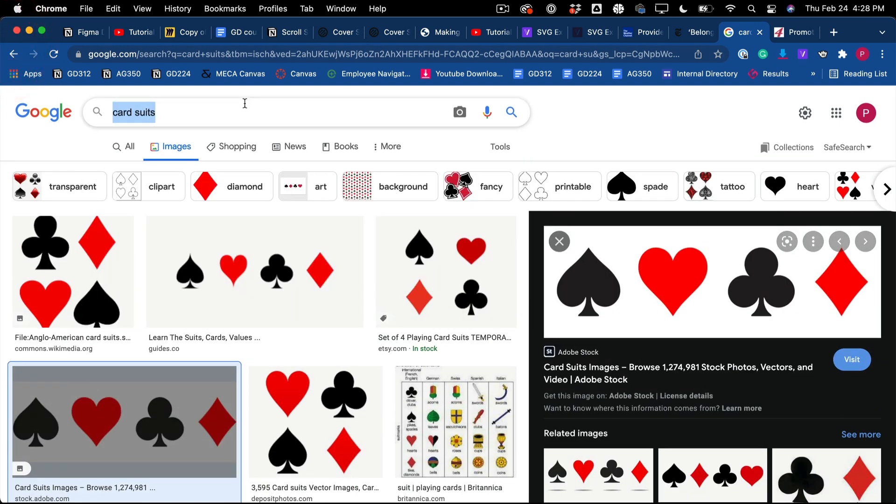
pyautogui.write('cr')
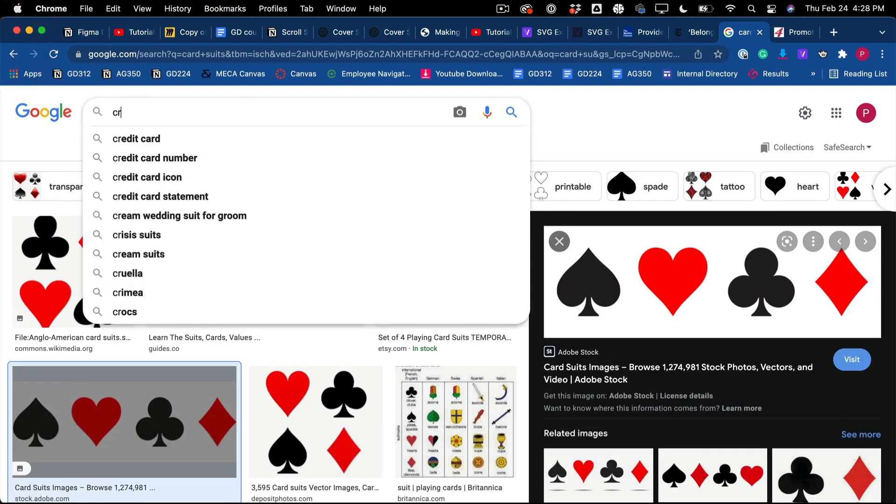
pyautogui.write('owds ')
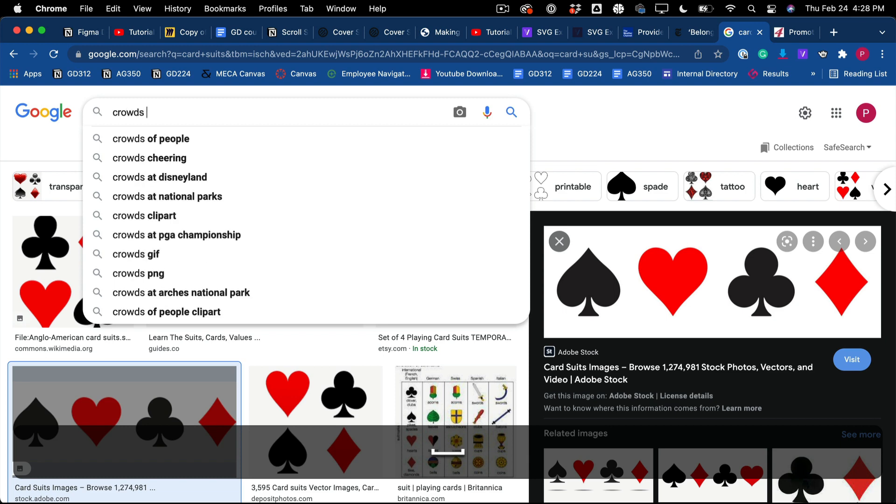
pyautogui.write('te')
pyautogui.press('BackSpace')
pyautogui.press('BackSpace')
pyautogui.write('s')
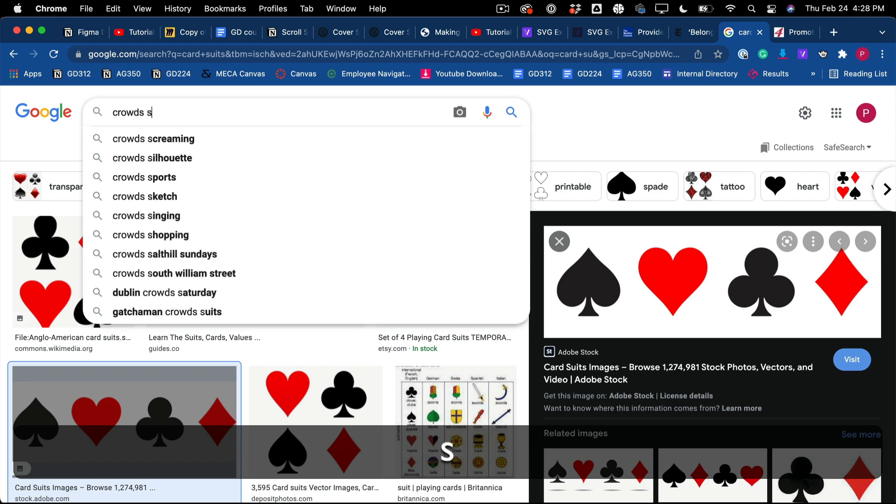
pyautogui.write('pr')
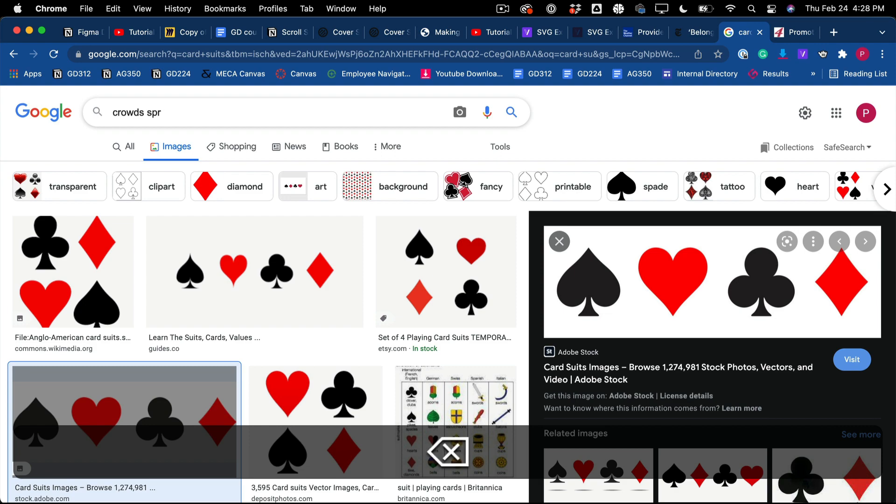
pyautogui.press('BackSpace')
pyautogui.press('BackSpace')
pyautogui.write('ports')
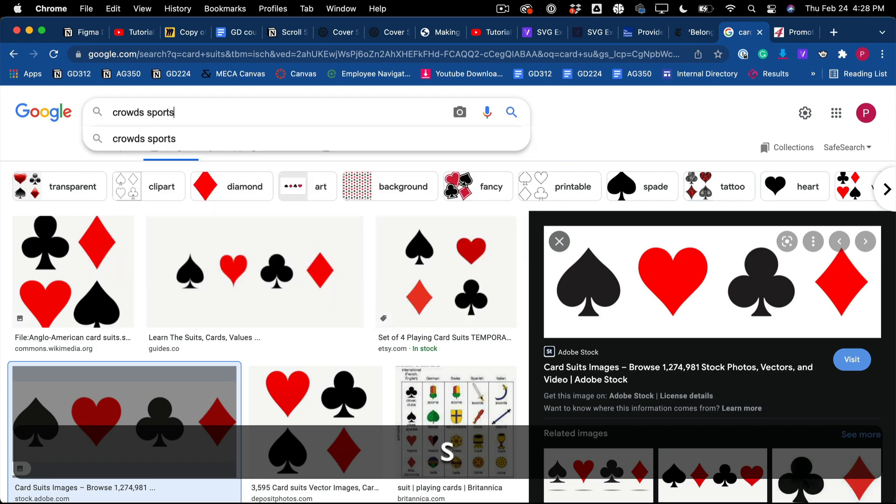
pyautogui.press('Return')
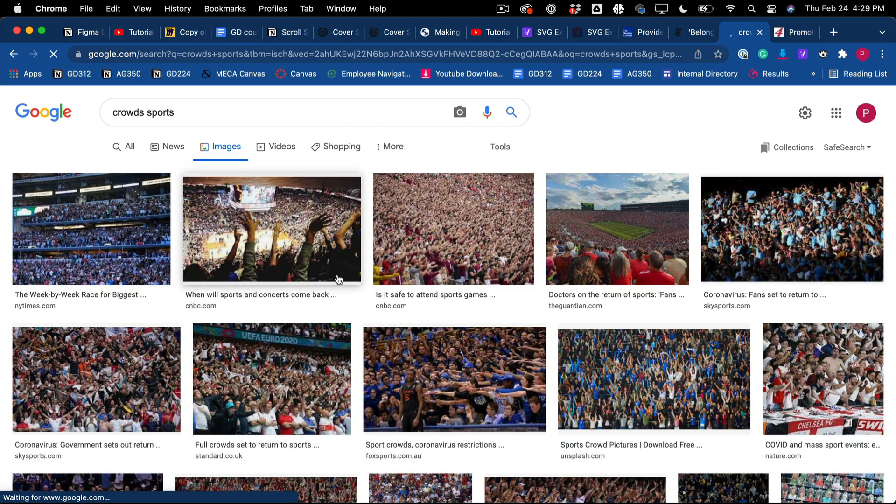
# Step: Find the Sky Sports photo of a red-dressed crowd about Atlanta's MLS attendances and copy the image
pyautogui.scroll(-4, 328, 252)
pyautogui.scroll(-1, 270, 289)
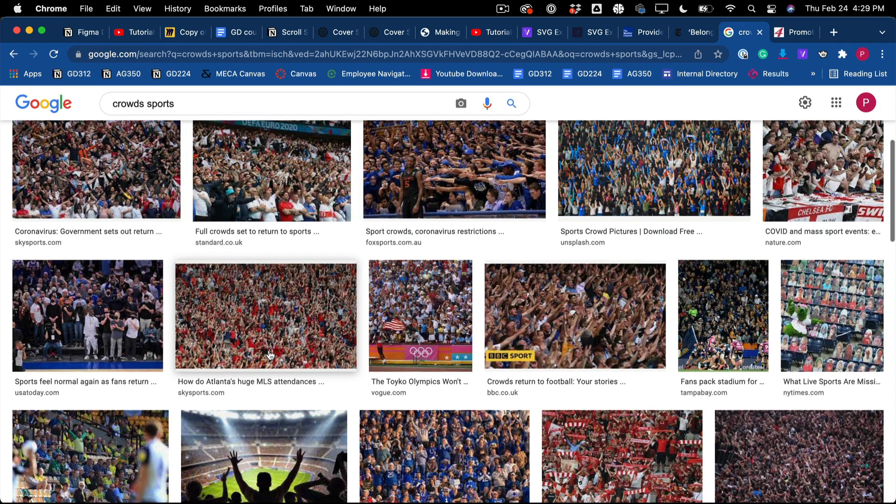
pyautogui.click(274, 280)
pyautogui.rightClick(685, 241)
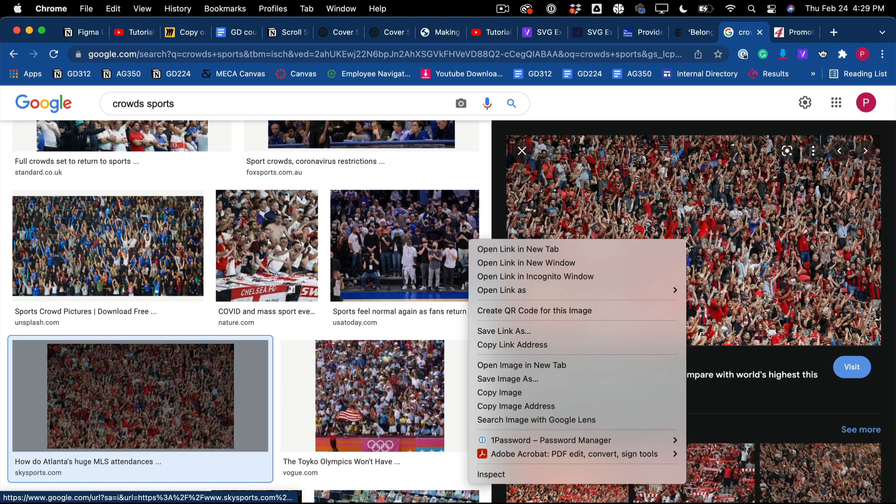
pyautogui.click(629, 393)
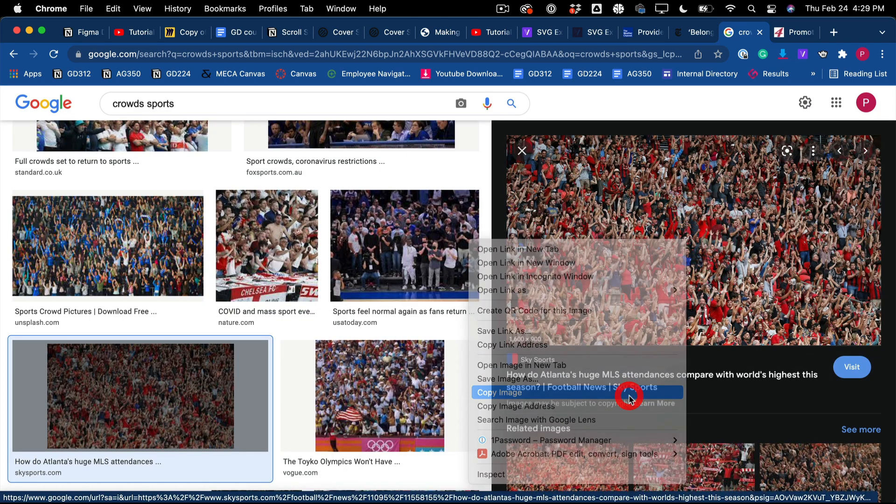
# Step: Switch to Figma and paste the crowd photo onto the Figma_Demo page, below the card suits image
pyautogui.press('super+Tab')
pyautogui.click(490, 392)
pyautogui.press('super+v')
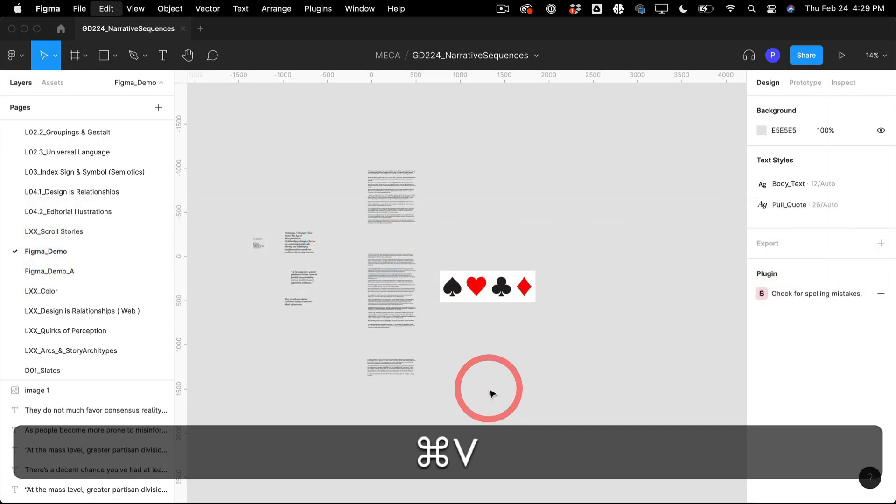
pyautogui.moveTo(472, 284); pyautogui.dragTo(537, 382)
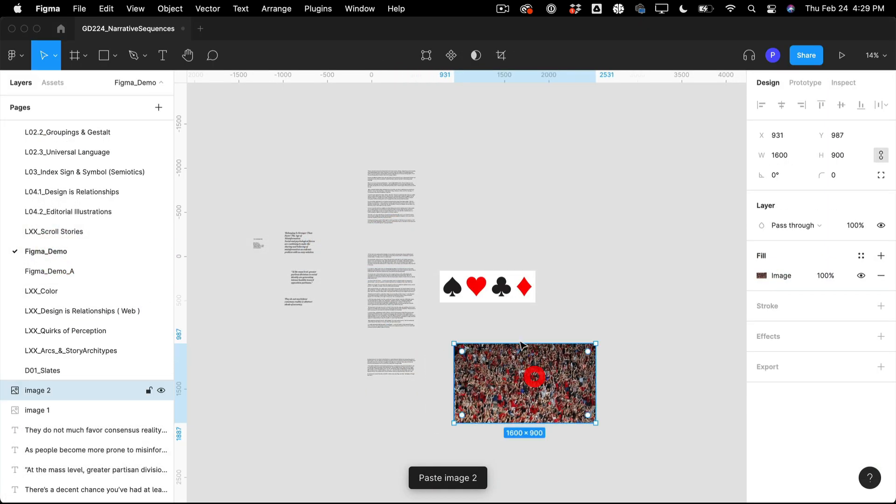
pyautogui.click(504, 227)
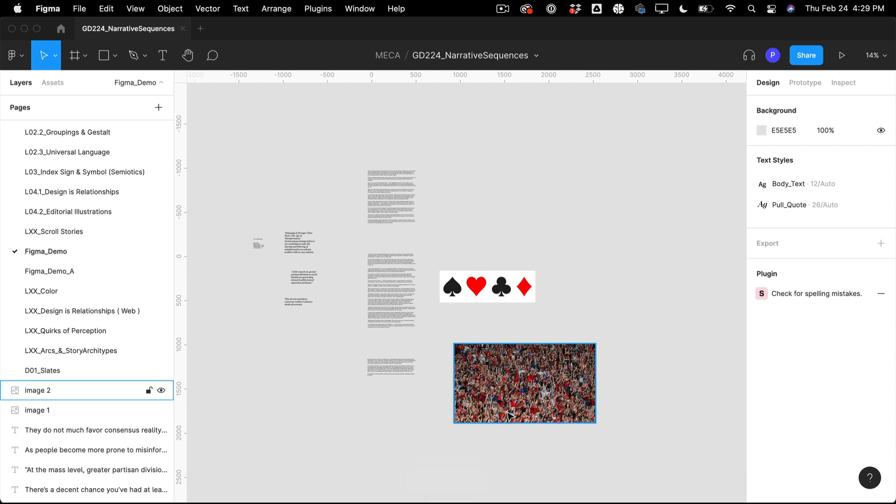
# Step: Left-align the crowd photo with the card suits image at X 770, Y 776 and scale it proportionally to about 1081 × 608
pyautogui.moveTo(508, 416); pyautogui.dragTo(493, 397)
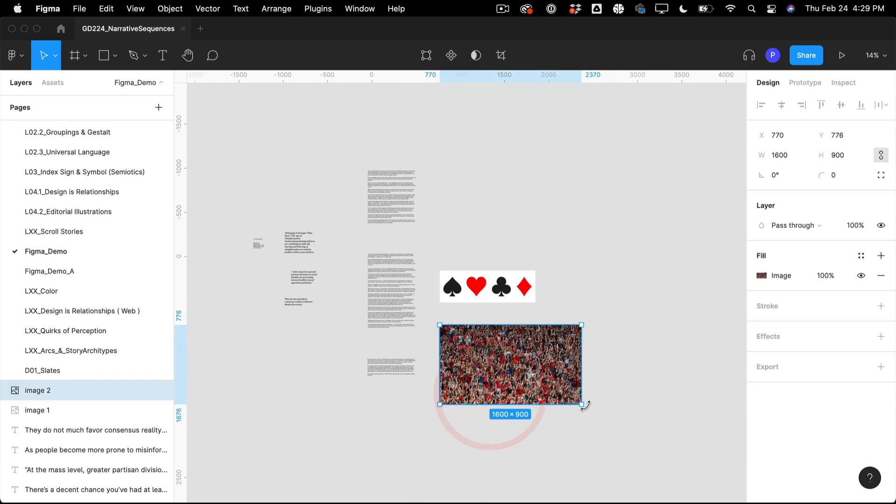
pyautogui.moveTo(582, 404); pyautogui.dragTo(536, 376)
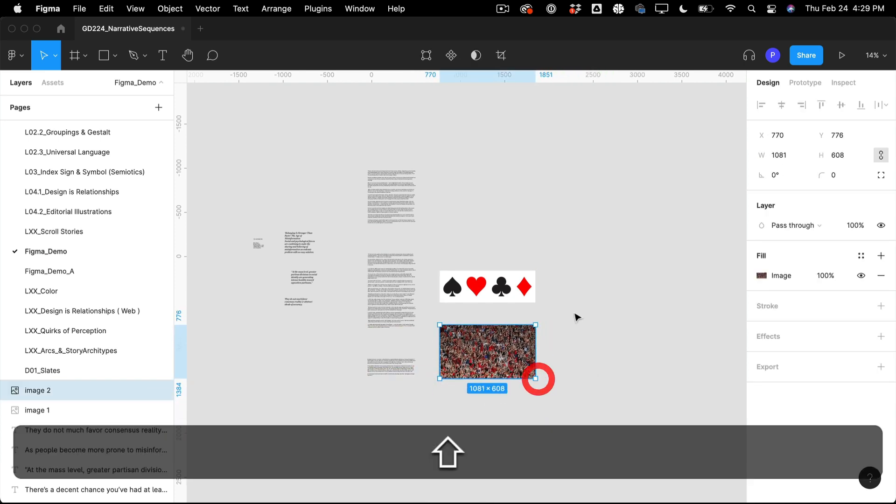
pyautogui.click(575, 311)
# Step: Switch to Chrome, narrow its window, look through the sports crowd image results and return to the Figma file
pyautogui.scroll(2, 288, 256)
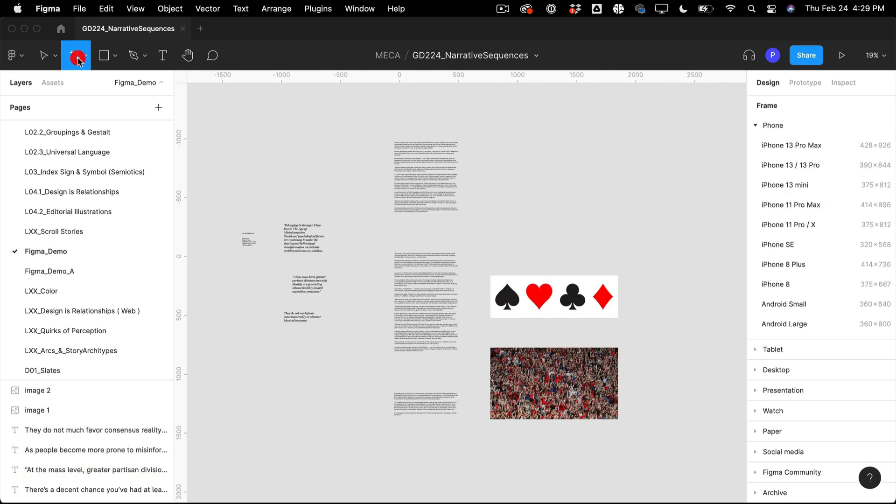
pyautogui.click(75, 55)
pyautogui.press('super+Tab')
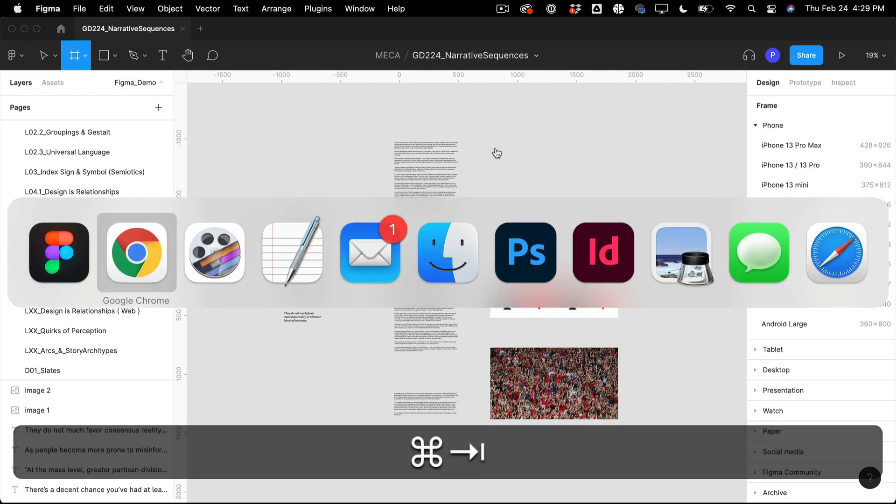
pyautogui.scroll(-4, 391, 253)
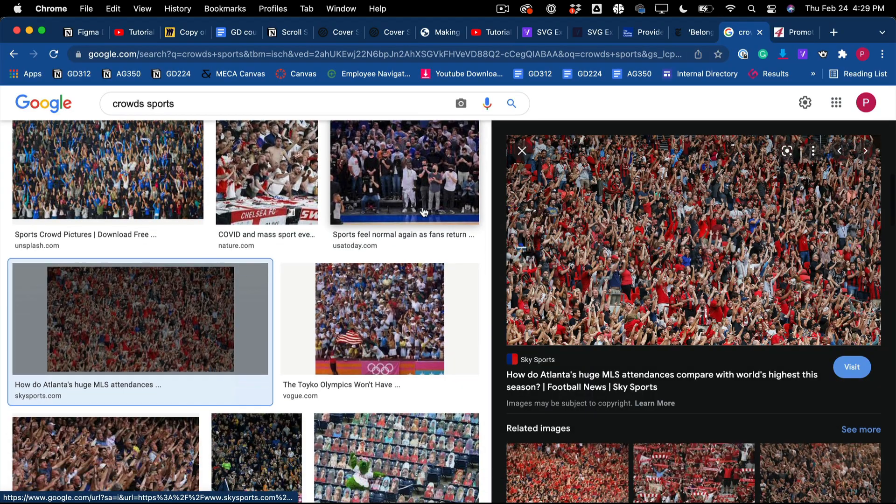
pyautogui.scroll(-5, 396, 299)
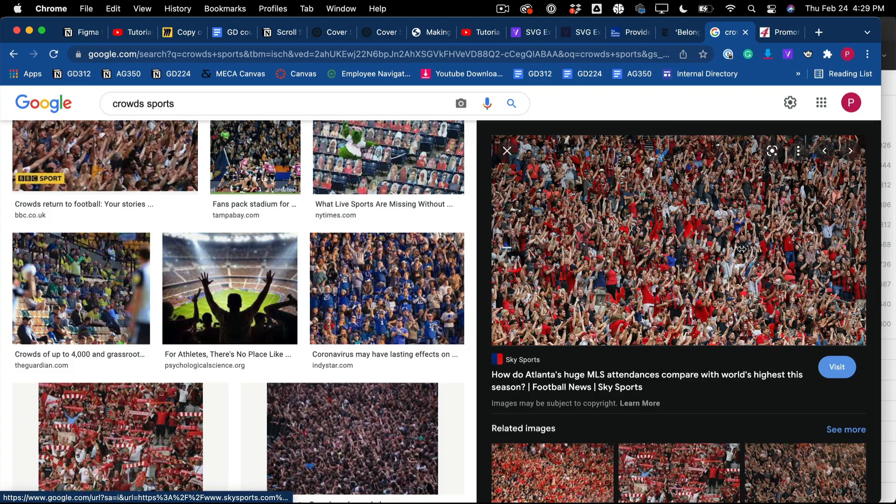
pyautogui.moveTo(892, 277); pyautogui.dragTo(809, 223)
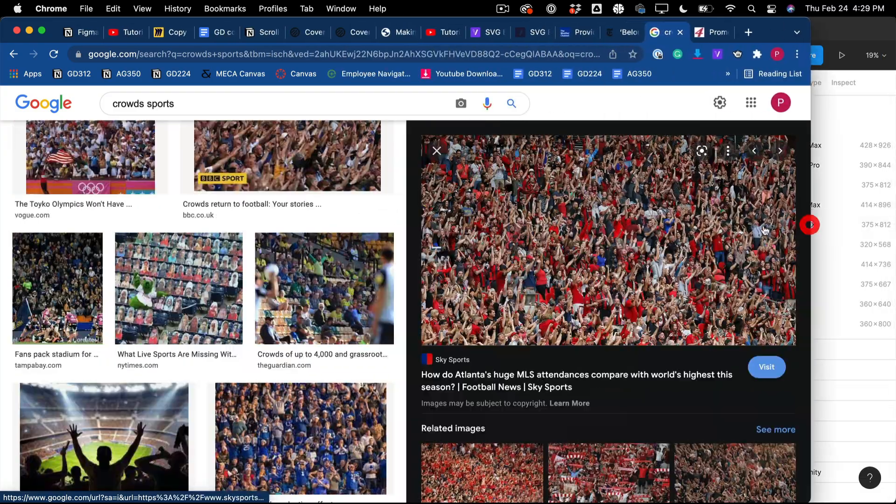
pyautogui.scroll(-15, 290, 283)
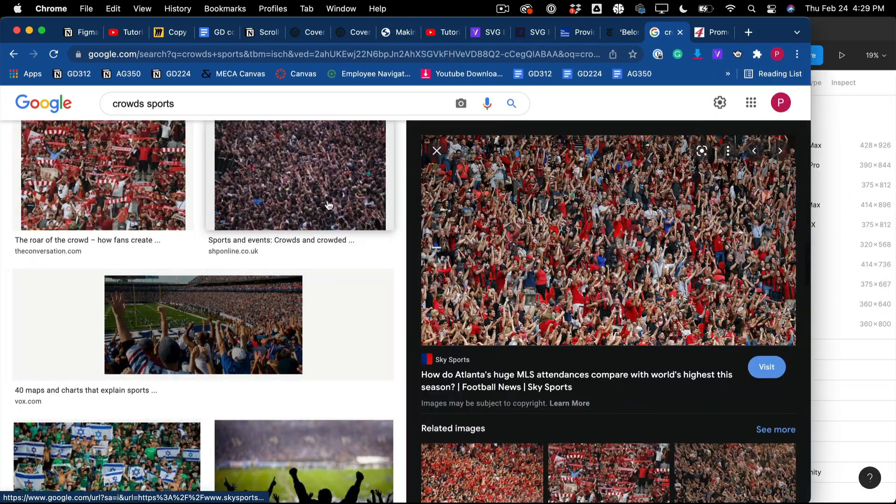
pyautogui.scroll(-2, 499, 398)
pyautogui.scroll(-5, 498, 398)
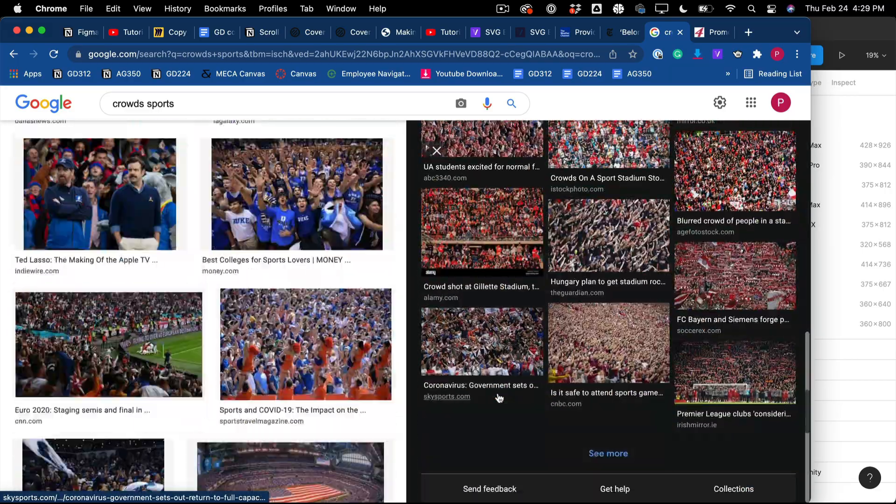
pyautogui.scroll(10, 499, 398)
pyautogui.scroll(10, 499, 398)
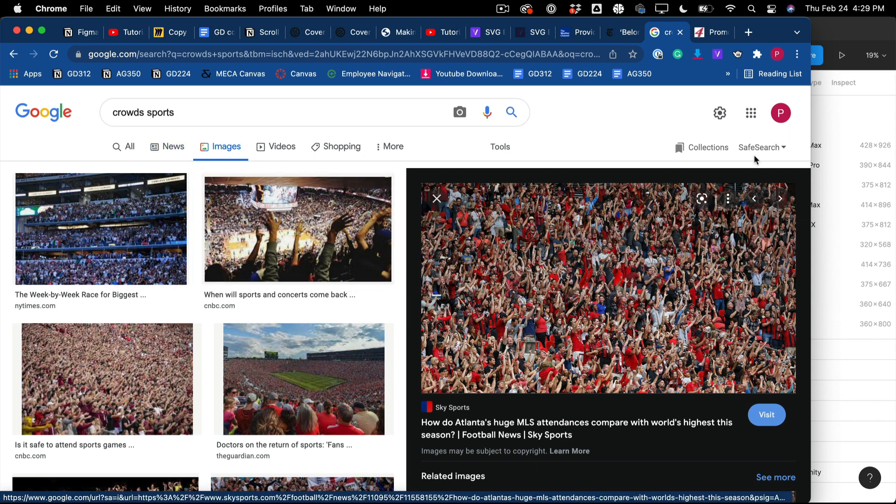
pyautogui.press('super+Tab')
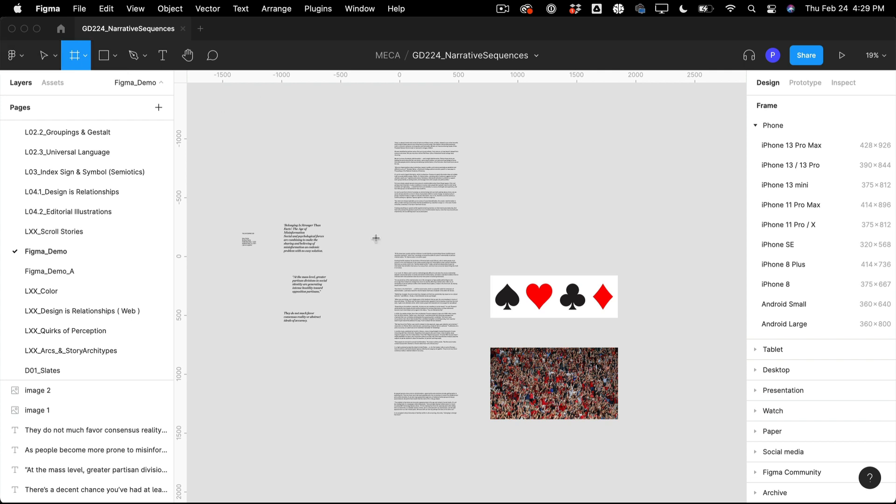
# Step: Leave the Frame tool and select the card suits image beside the body text column
pyautogui.click(43, 55)
pyautogui.click(404, 199)
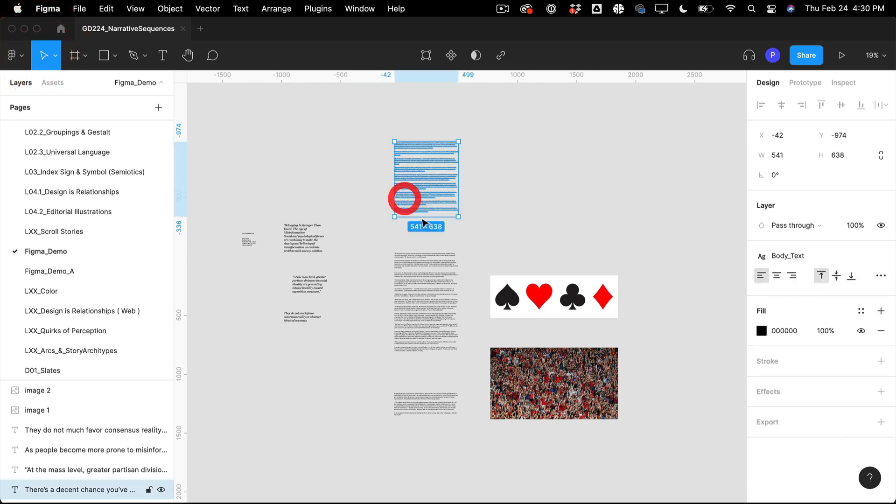
pyautogui.hscroll(1, 448, 241)
pyautogui.hscroll(3, 448, 241)
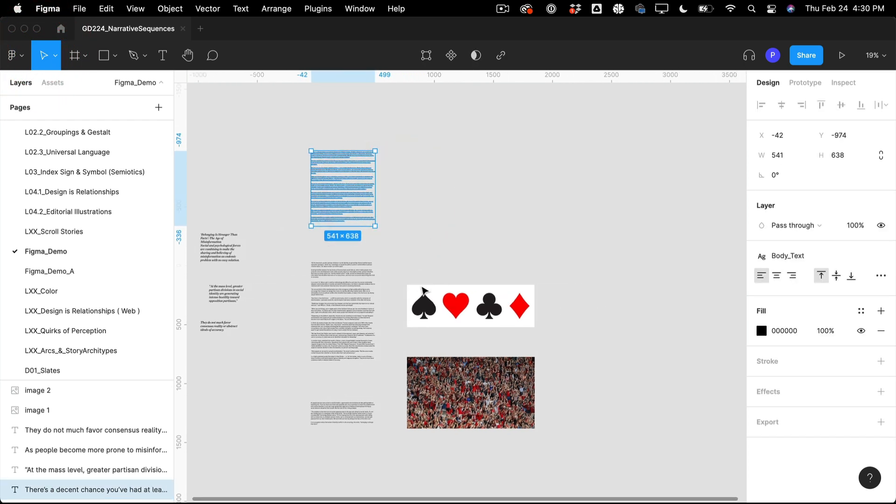
pyautogui.click(460, 304)
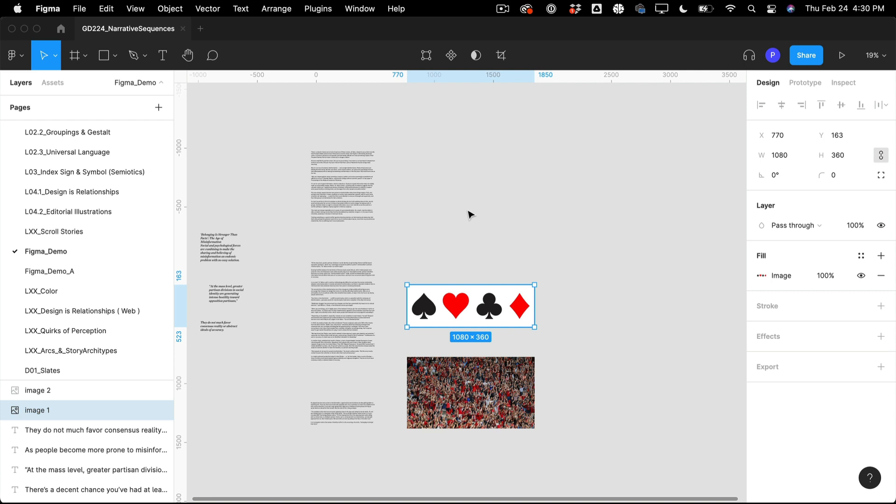
# Step: Narrow the topmost body text block to about 355 wide and extend its height to about 874 to contain the reflowed text
pyautogui.click(343, 176)
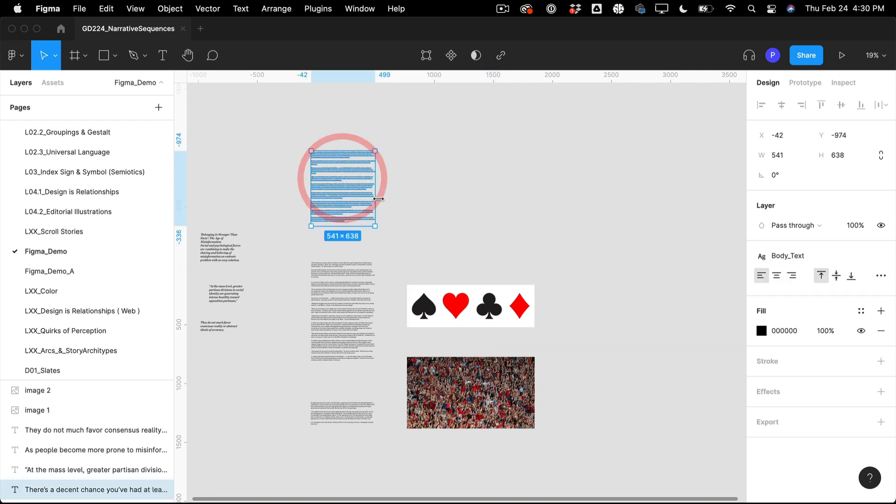
pyautogui.moveTo(376, 196); pyautogui.dragTo(353, 196)
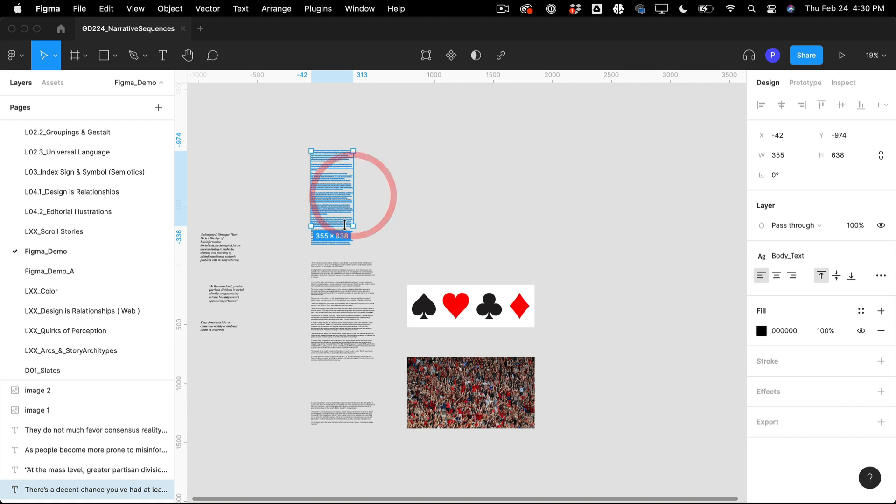
pyautogui.moveTo(343, 226); pyautogui.dragTo(342, 253)
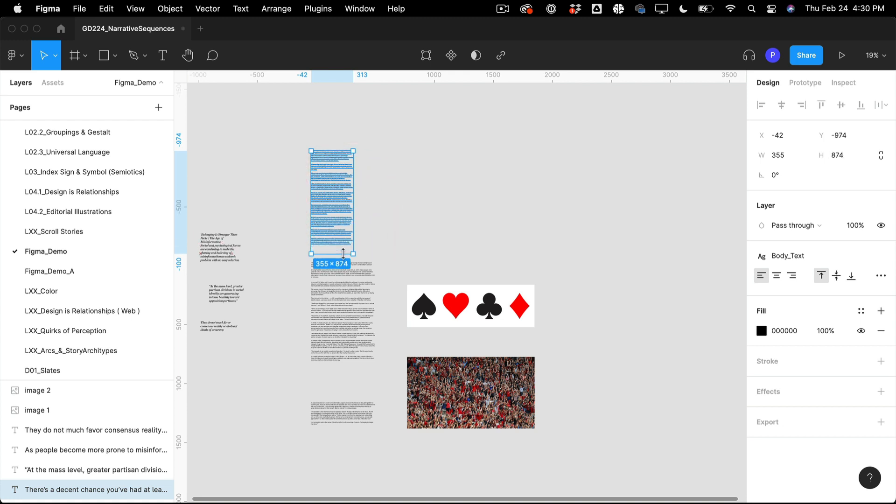
# Step: Narrow the middle body text block, then move the lowest block down to about Y 1182 and narrow it to about 377 wide
pyautogui.click(340, 314)
pyautogui.moveTo(376, 318); pyautogui.dragTo(356, 319)
pyautogui.click(345, 414)
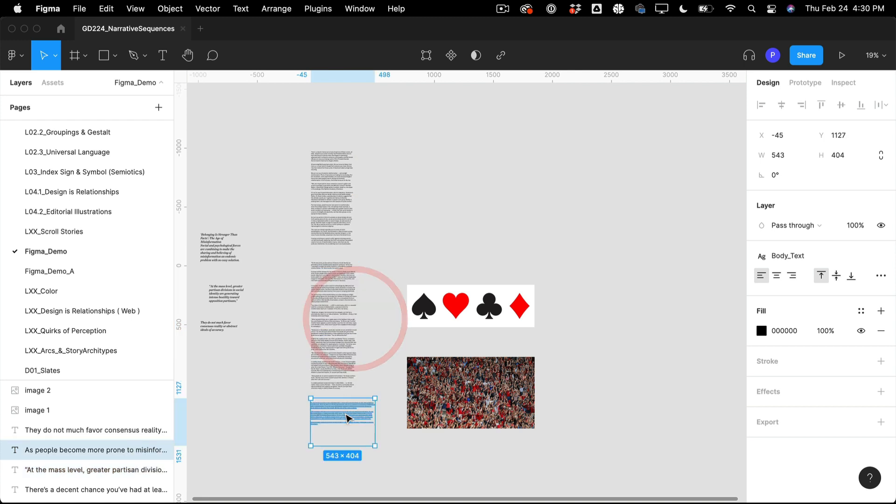
pyautogui.moveTo(346, 415); pyautogui.dragTo(342, 420)
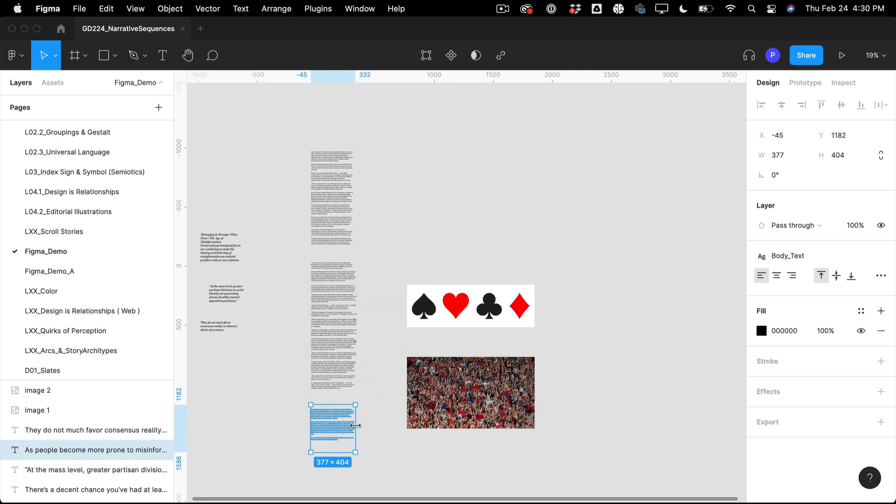
pyautogui.click(364, 324)
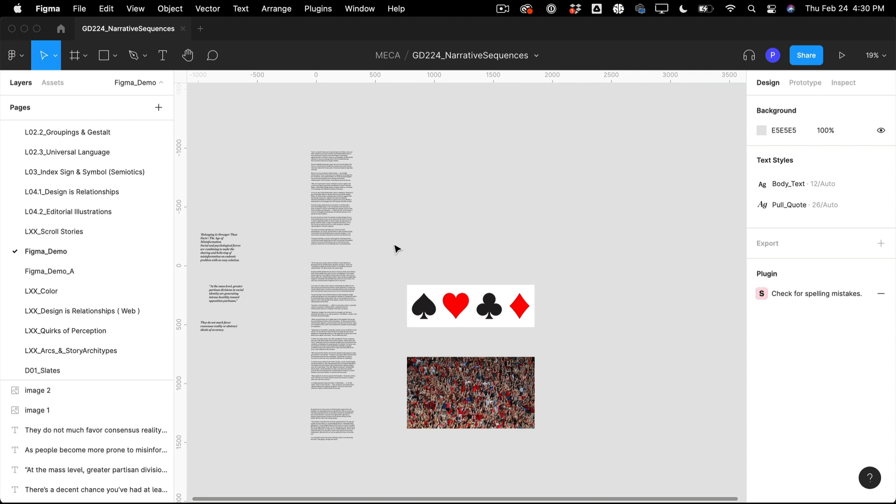
# Step: Move the topmost body text block up to about Y -1033, keeping it at X -42
pyautogui.moveTo(346, 224); pyautogui.dragTo(345, 217)
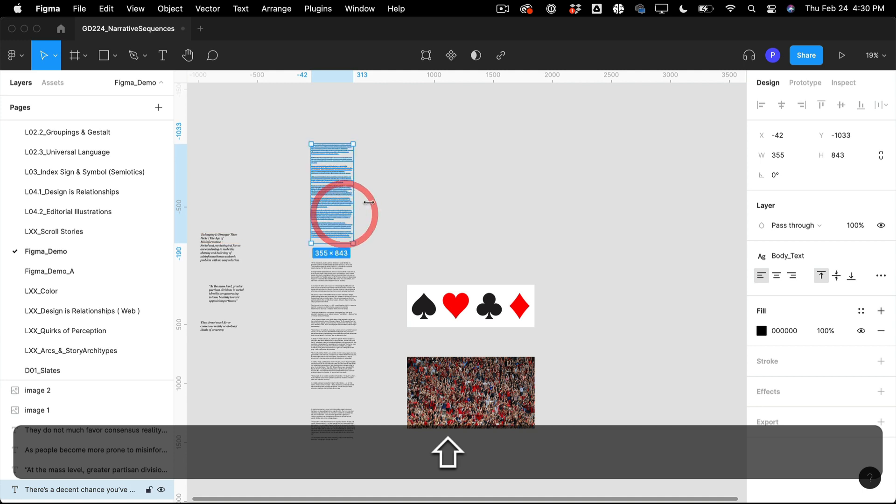
pyautogui.click(392, 199)
pyautogui.click(345, 196)
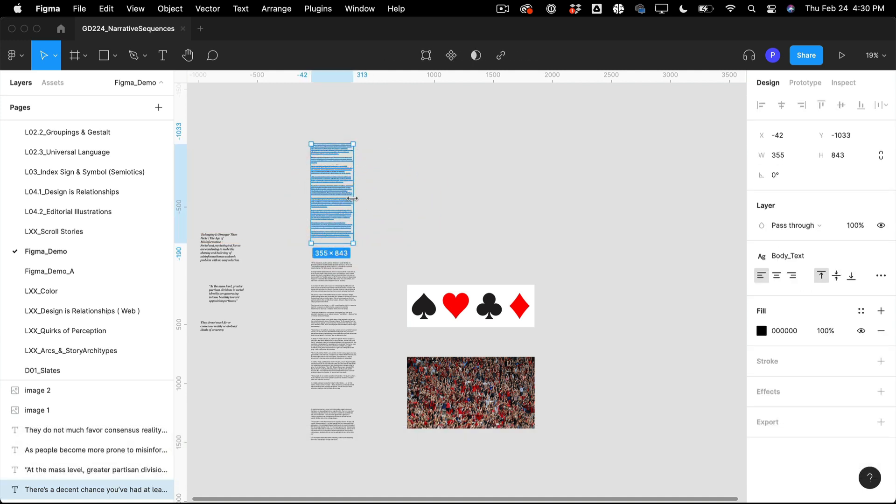
pyautogui.click(400, 208)
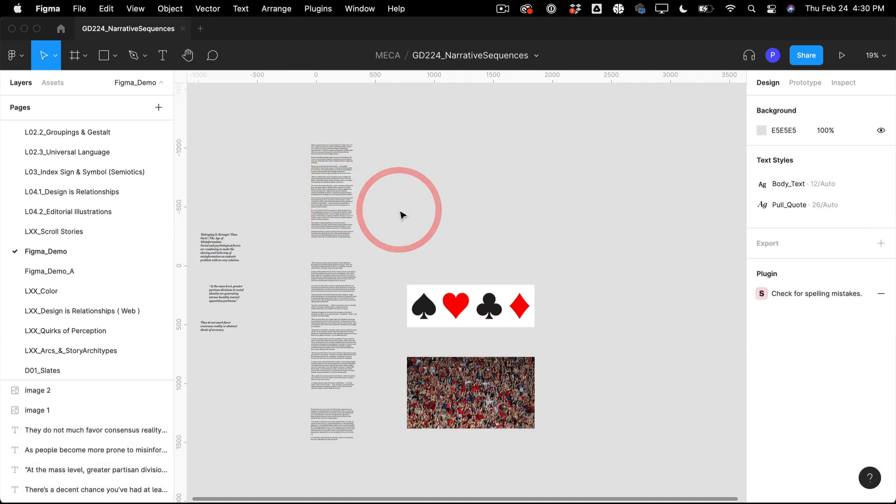
# Step: Draw a frame about 938 × 536 above the playing-card suits image and set its width to 1440
pyautogui.hscroll(-1, 400, 215)
pyautogui.scroll(1, 400, 214)
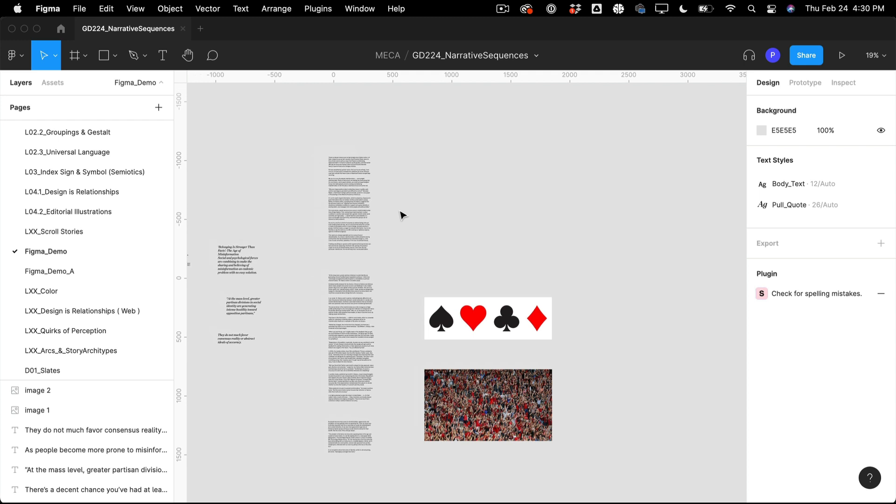
pyautogui.click(75, 58)
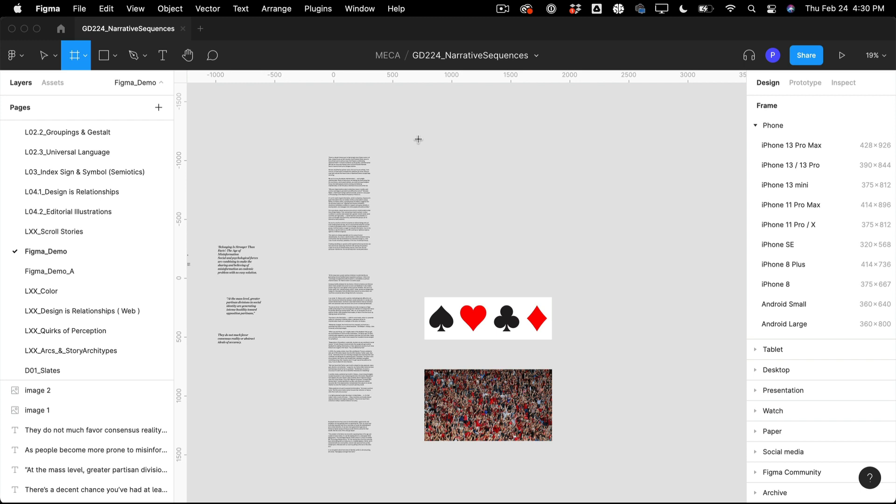
pyautogui.moveTo(418, 139)
pyautogui.mouseDown()
pyautogui.moveTo(538, 189)
pyautogui.moveTo(529, 202)
pyautogui.mouseUp()
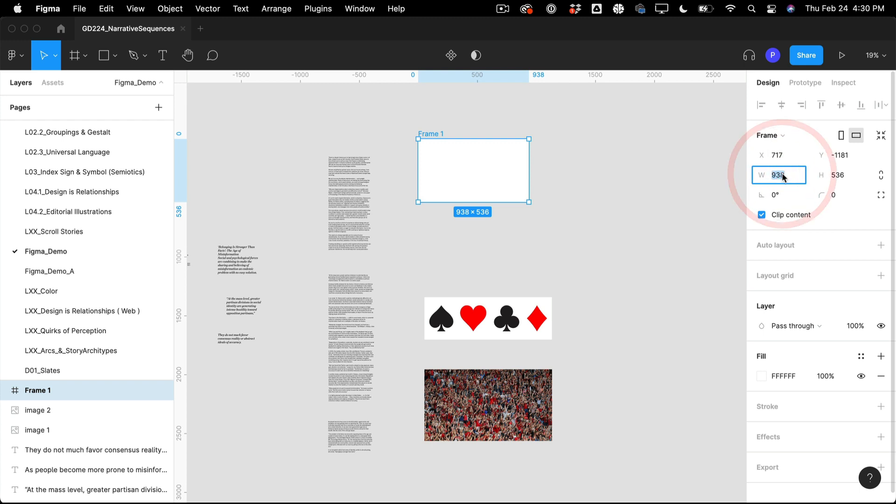
pyautogui.write('1440')
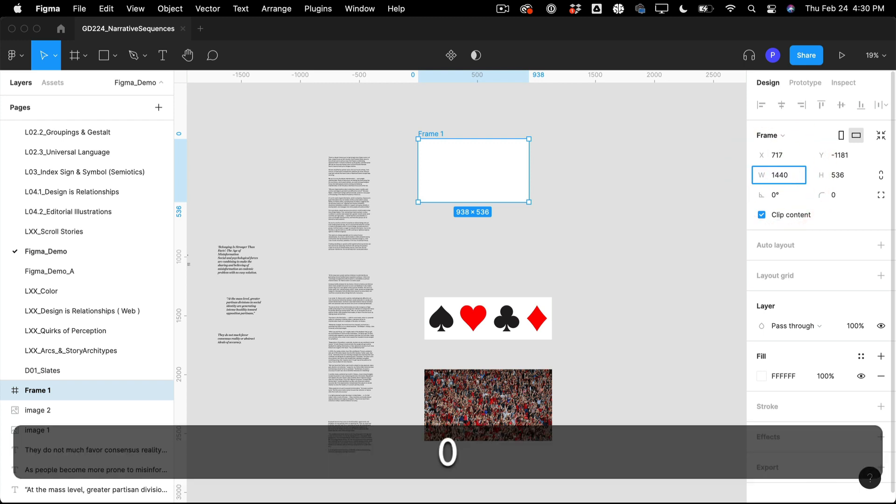
pyautogui.press('Return')
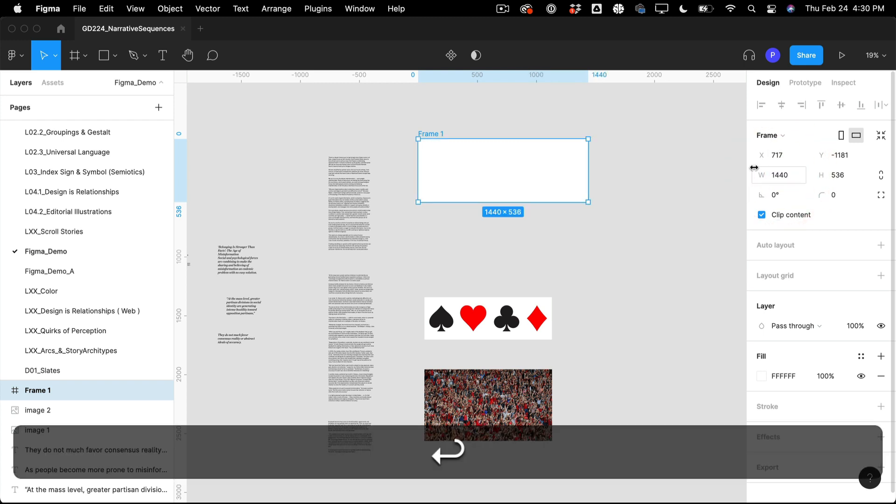
# Step: Move the new frame so its left edge lines up with the images below and enlarge its height to about 821
pyautogui.click(644, 158)
pyautogui.click(518, 182)
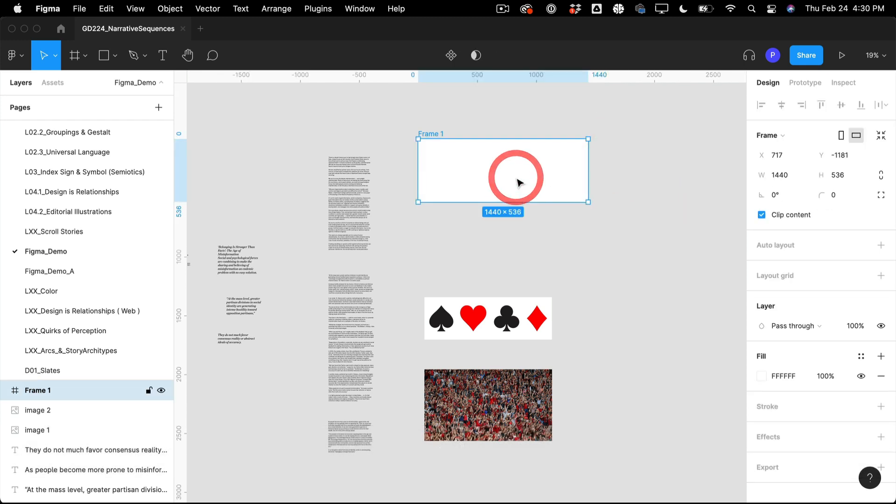
pyautogui.moveTo(518, 182); pyautogui.dragTo(524, 187)
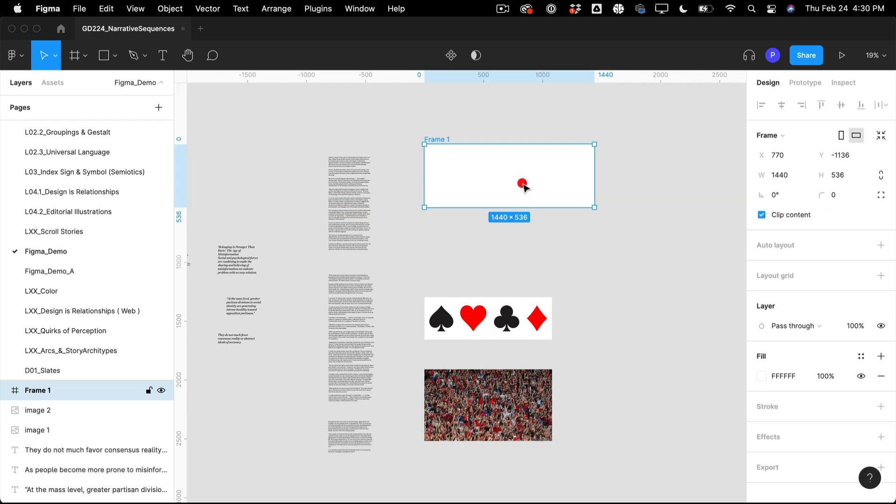
pyautogui.click(672, 216)
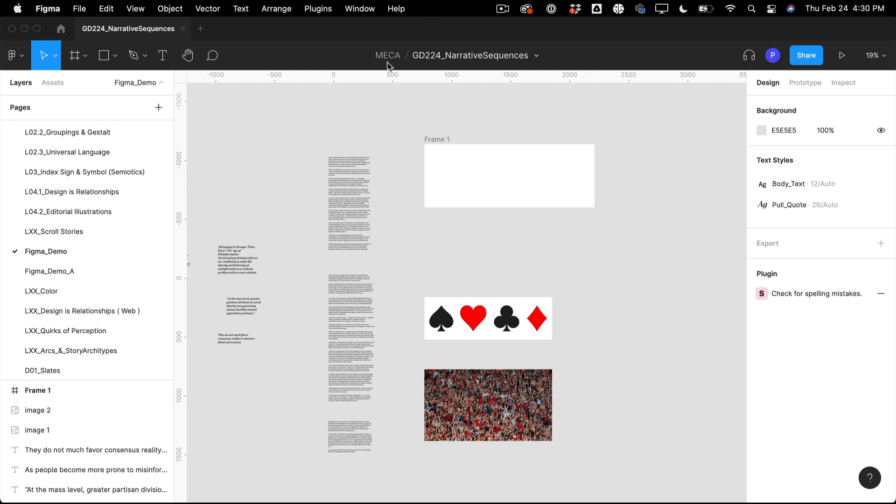
pyautogui.moveTo(420, 141); pyautogui.dragTo(425, 126)
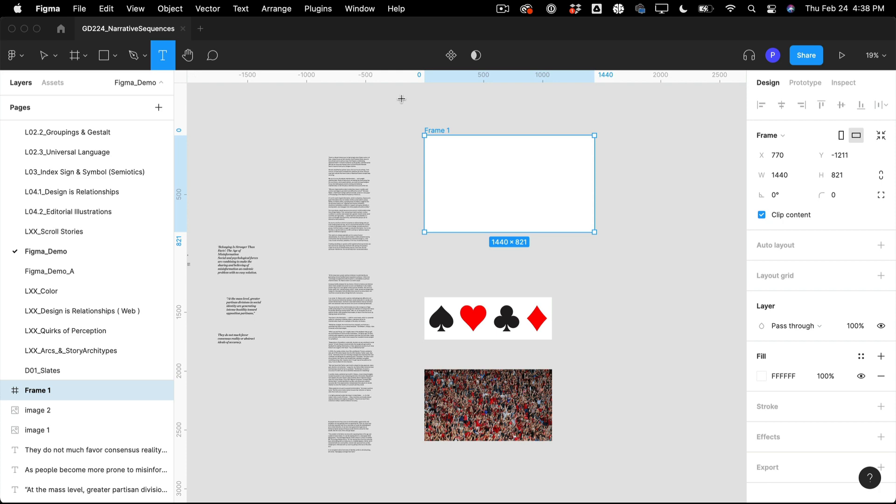
# Step: Switch to TextEdit and copy the headline phrase ‘Belonging Is Stronger Than Facts’: from the Belonging_Text document
pyautogui.click(401, 99)
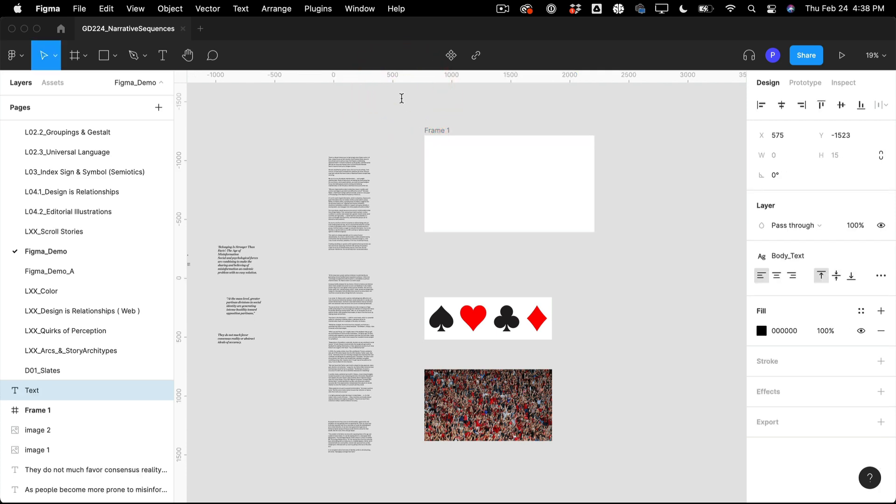
pyautogui.press('super+Tab')
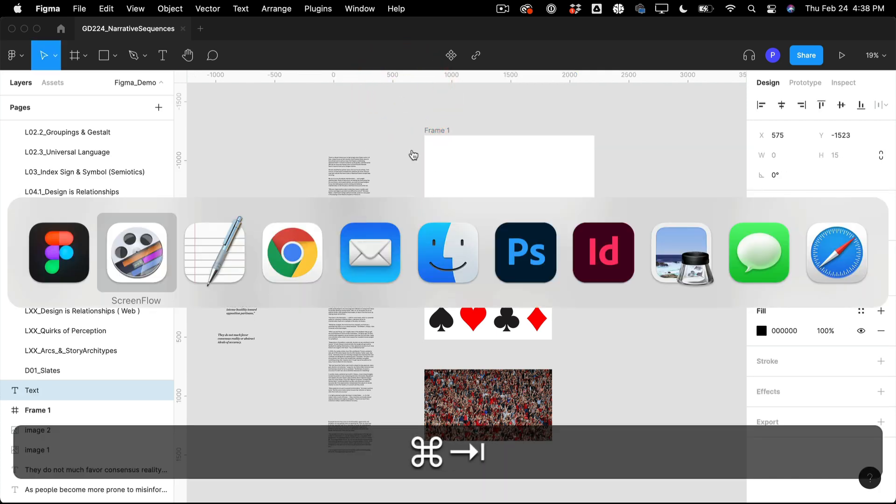
pyautogui.press('super+Tab')
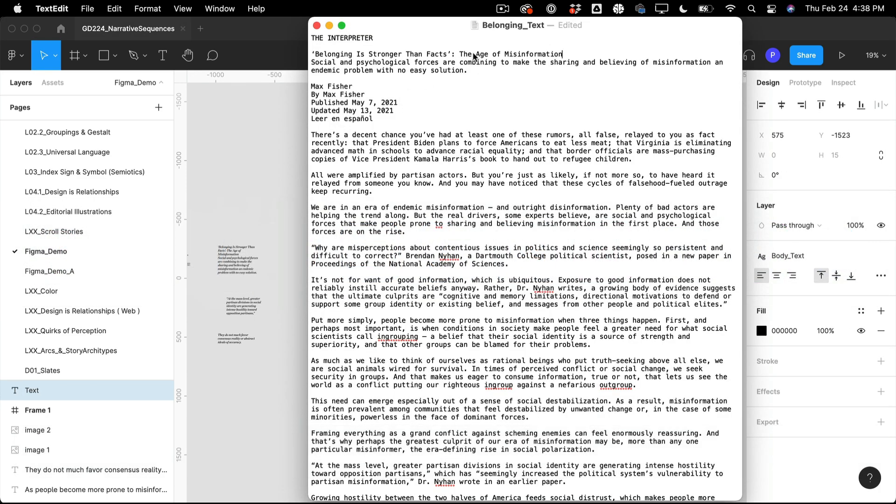
pyautogui.moveTo(455, 54); pyautogui.dragTo(311, 54)
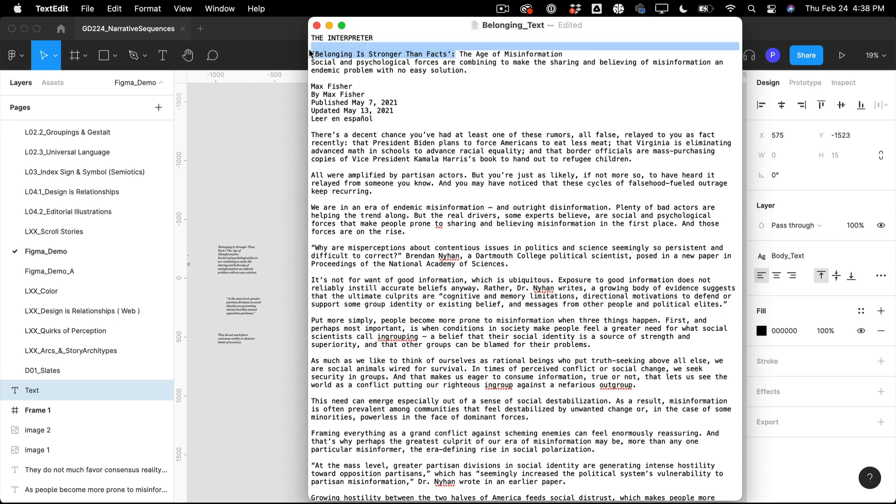
pyautogui.press('super+c')
# Step: Switch back to Figma and paste the copied headline into a text box about 954 × 485 inside Frame 1
pyautogui.click(290, 181)
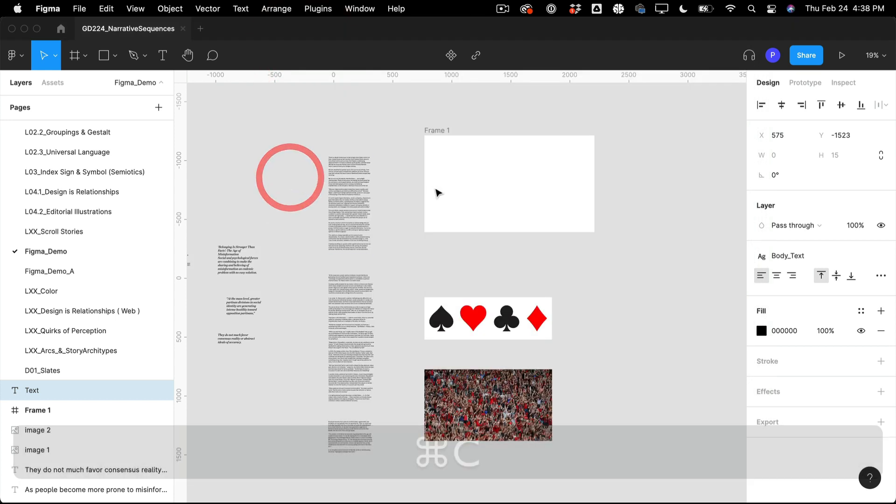
pyautogui.click(456, 178)
pyautogui.press('t')
pyautogui.moveTo(451, 154); pyautogui.dragTo(564, 214)
pyautogui.press('super+v')
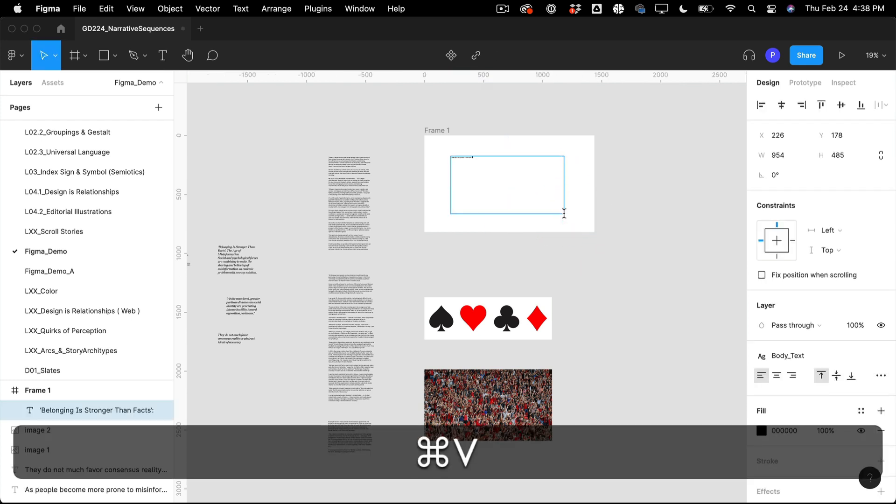
pyautogui.click(422, 163)
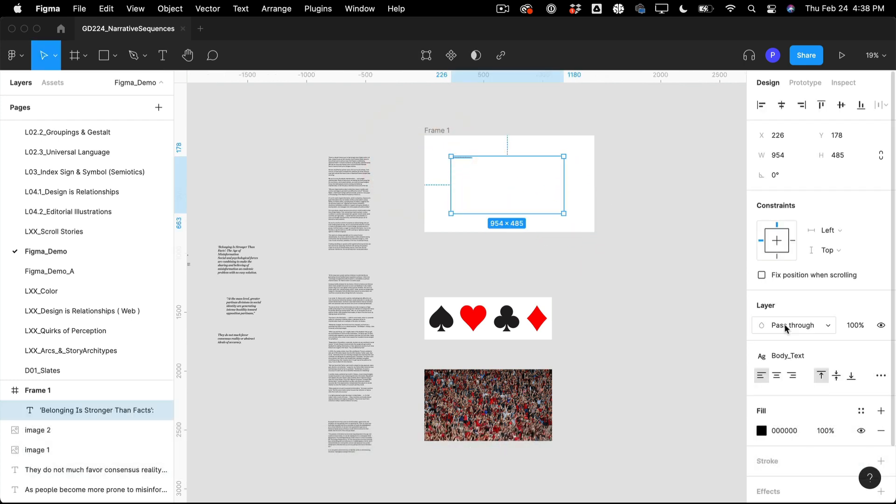
# Step: Detach the Body_Text style from the headline and set its font to Chronicle Display
pyautogui.click(880, 355)
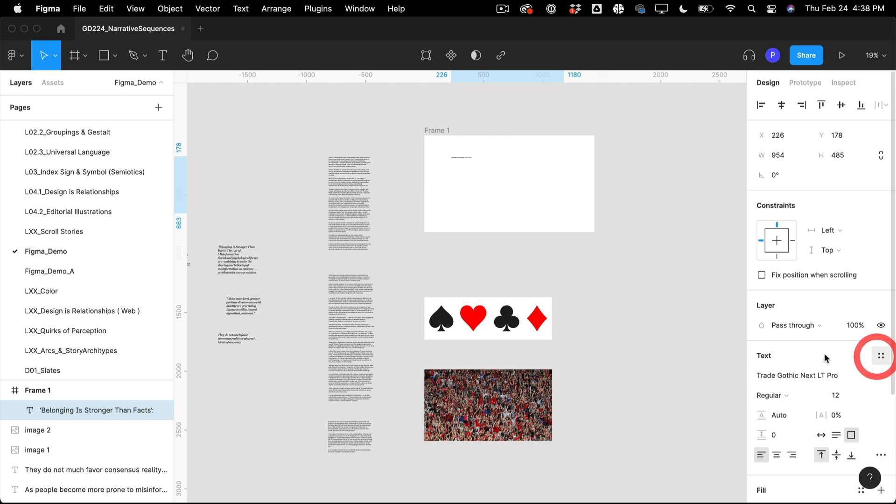
pyautogui.click(802, 377)
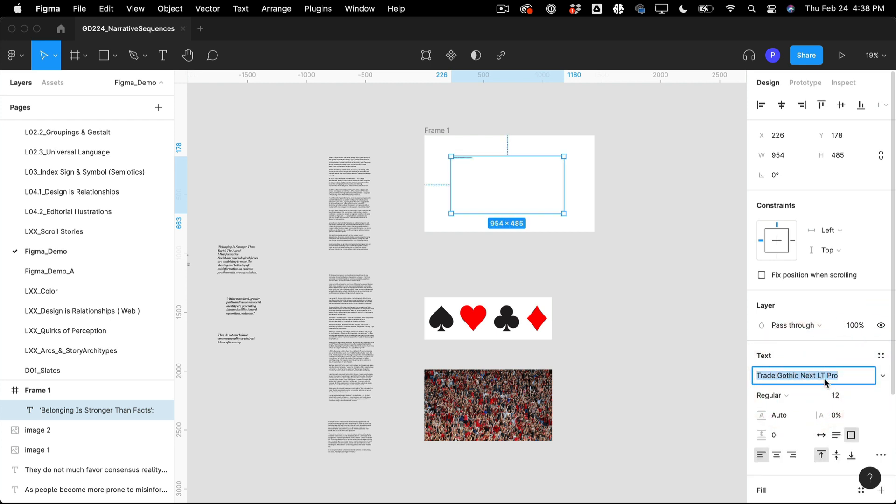
pyautogui.write('Chr')
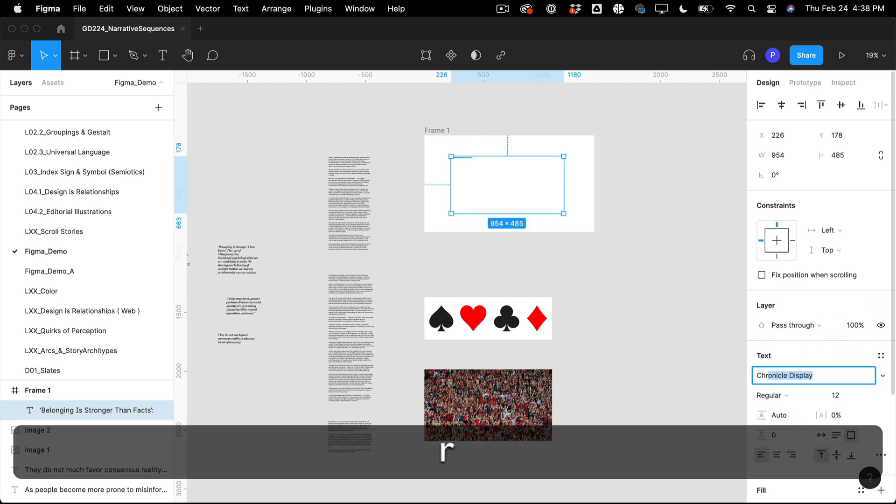
pyautogui.write('on')
pyautogui.click(778, 395)
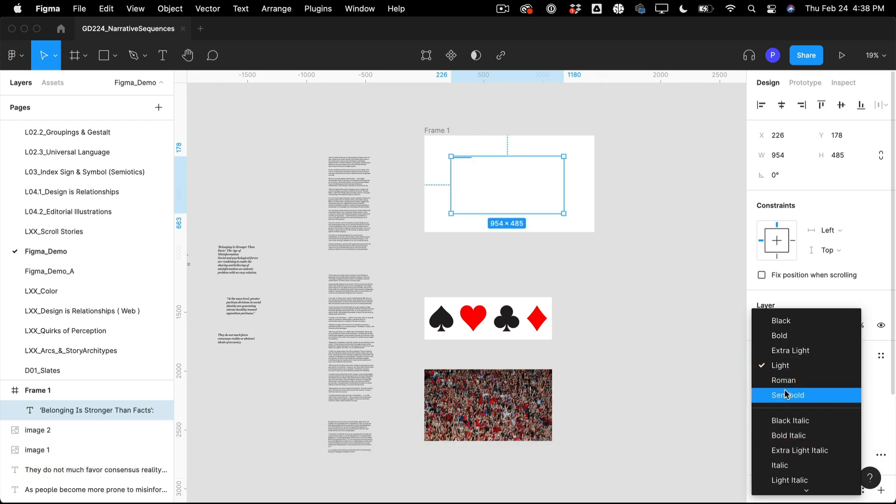
pyautogui.click(787, 395)
pyautogui.click(705, 300)
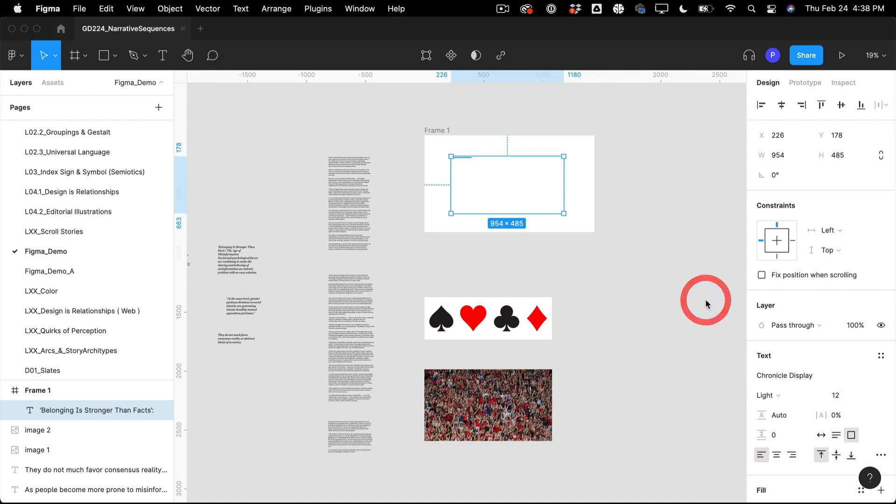
# Step: Set the headline's font style to Semibold Italic
pyautogui.click(799, 398)
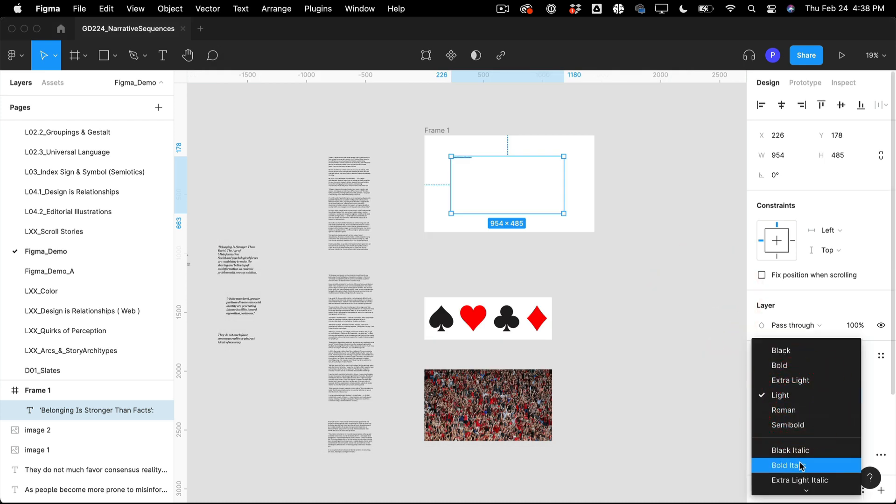
pyautogui.scroll(-2, 801, 464)
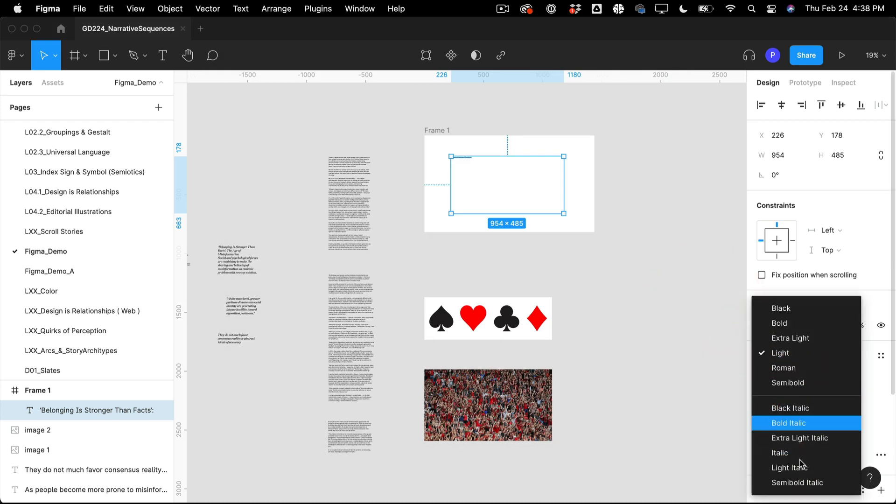
pyautogui.click(798, 483)
# Step: Increase the headline's font size to 142
pyautogui.hotkey('shift', 'Up')
pyautogui.hotkey('shift', 'Up')
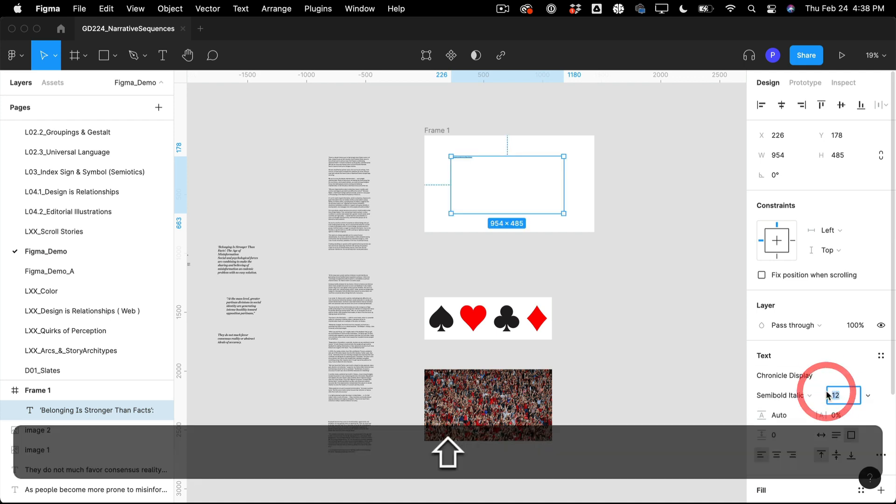
pyautogui.hotkey('shift', 'Up')
pyautogui.hotkey('shift', 'Up')
pyautogui.hotkey('shift', 'Up')
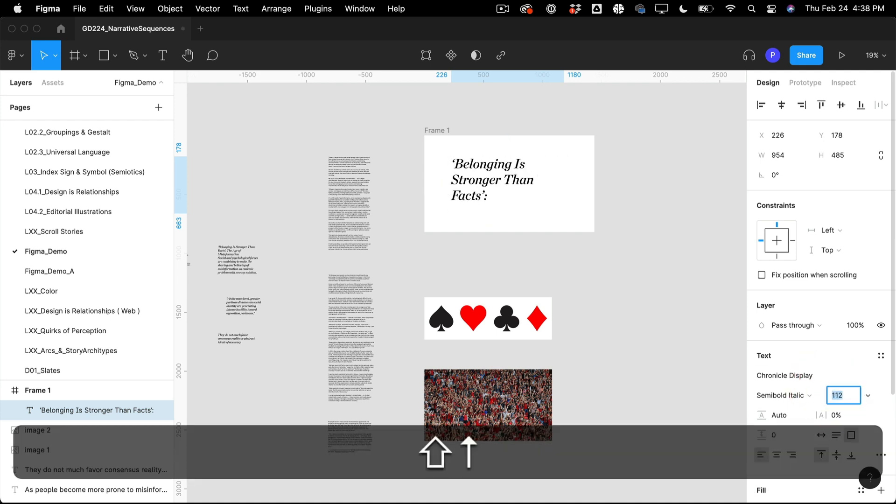
pyautogui.hotkey('shift', 'Up')
pyautogui.hotkey('shift', 'Up')
pyautogui.hotkey('shift', 'Up')
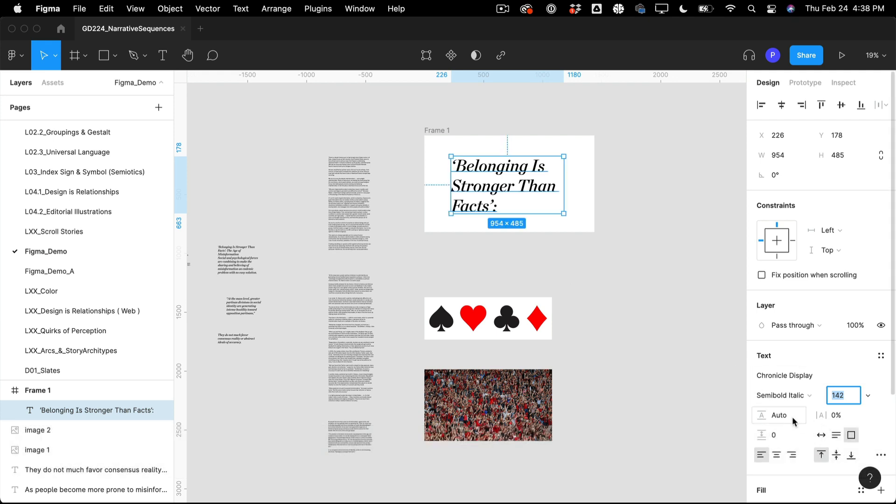
# Step: Tighten the headline's line height to 125
pyautogui.click(734, 410)
pyautogui.hotkey('shift', 'Down')
pyautogui.hotkey('shift', 'Down')
pyautogui.hotkey('shift', 'Down')
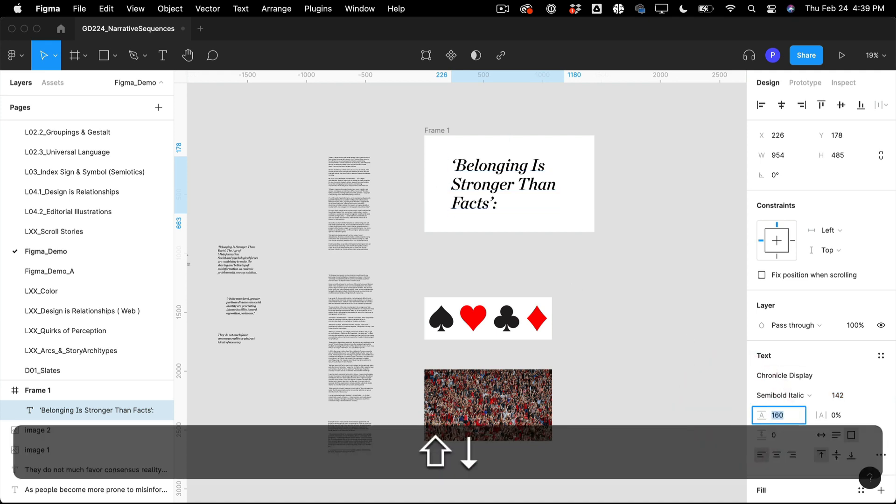
pyautogui.hotkey('shift', 'Down')
pyautogui.hotkey('shift', 'Down')
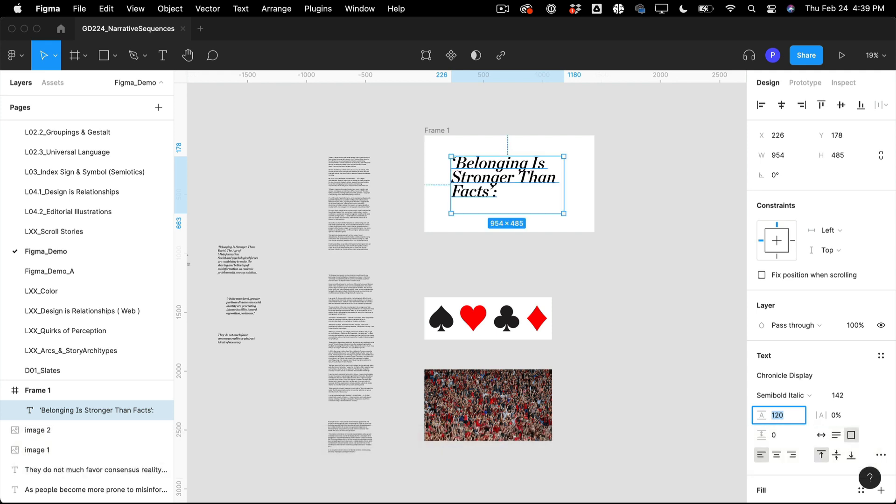
pyautogui.press('Up')
pyautogui.press('Up')
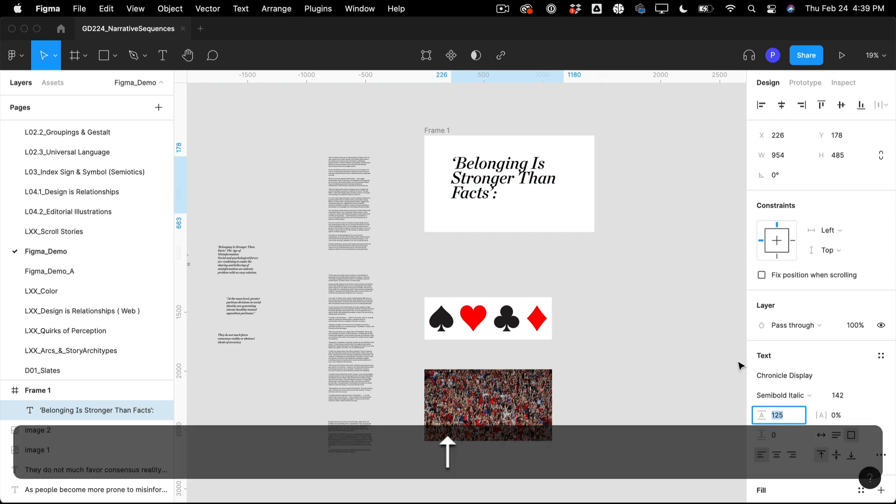
# Step: Inspect the headline text's layout properties, typography and generated CSS code, then deselect it
pyautogui.click(817, 87)
pyautogui.click(839, 83)
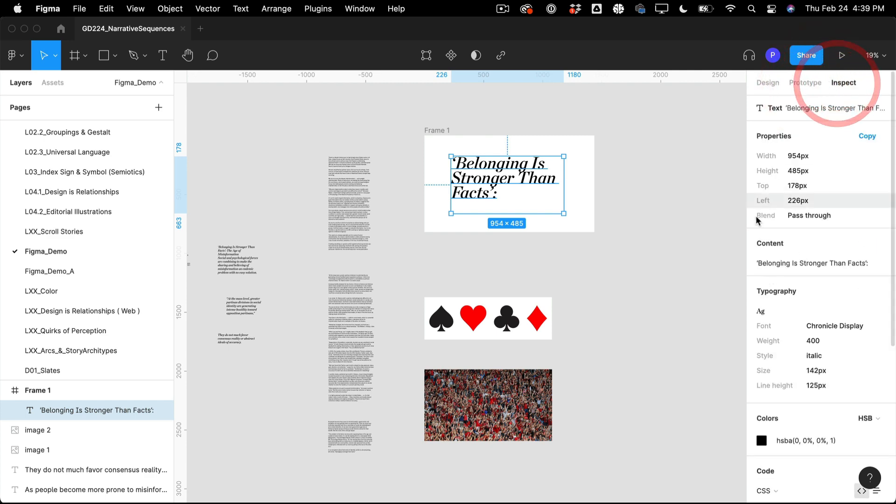
pyautogui.scroll(-5, 828, 273)
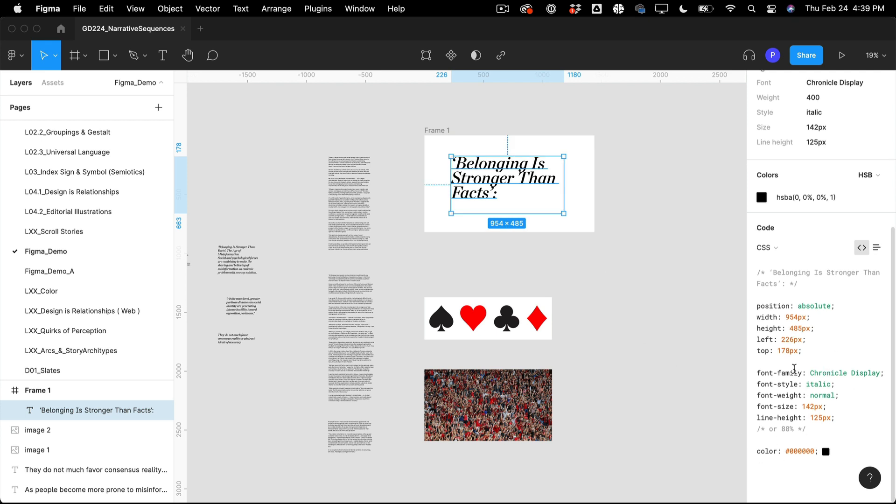
pyautogui.scroll(3, 794, 369)
pyautogui.scroll(-3, 793, 369)
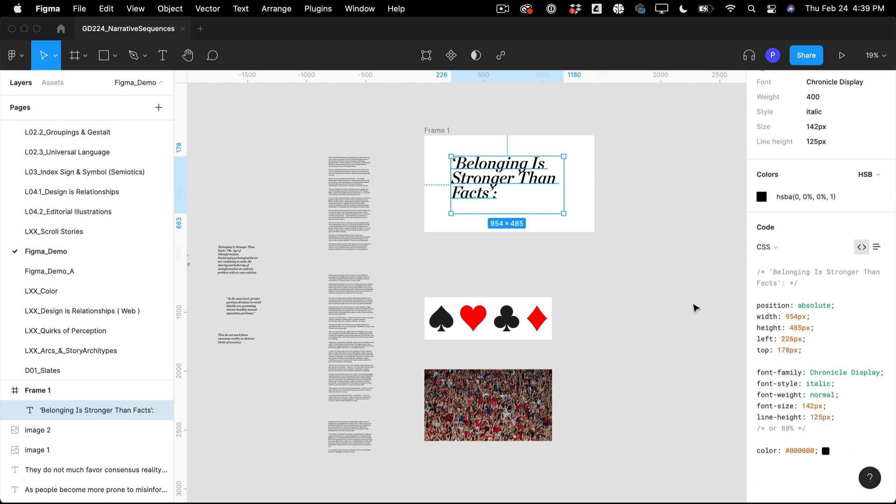
pyautogui.click(663, 141)
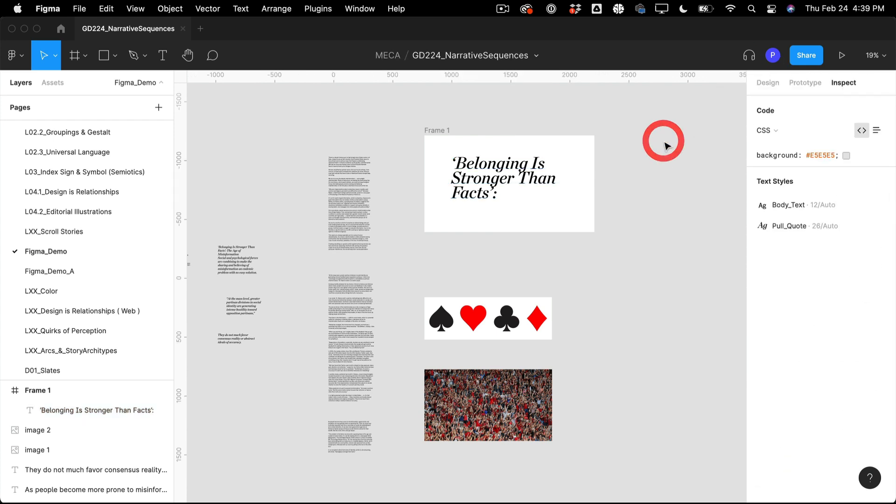
# Step: Nudge the headline inside Frame 1 and increase its line height to 133
pyautogui.click(511, 187)
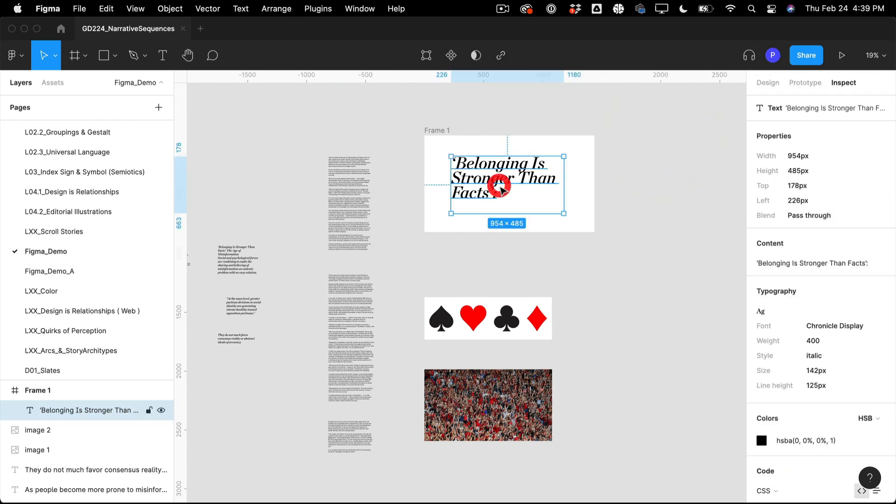
pyautogui.click(771, 85)
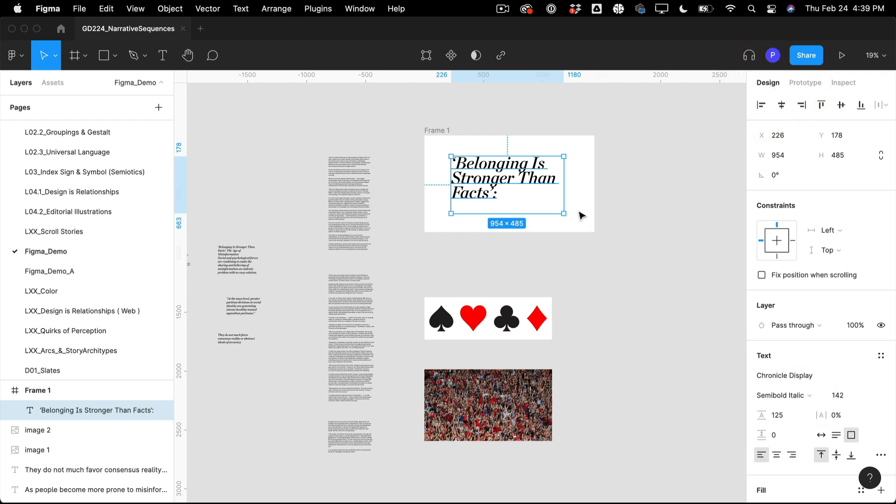
pyautogui.moveTo(512, 181); pyautogui.dragTo(516, 182)
pyautogui.doubleClick(500, 192)
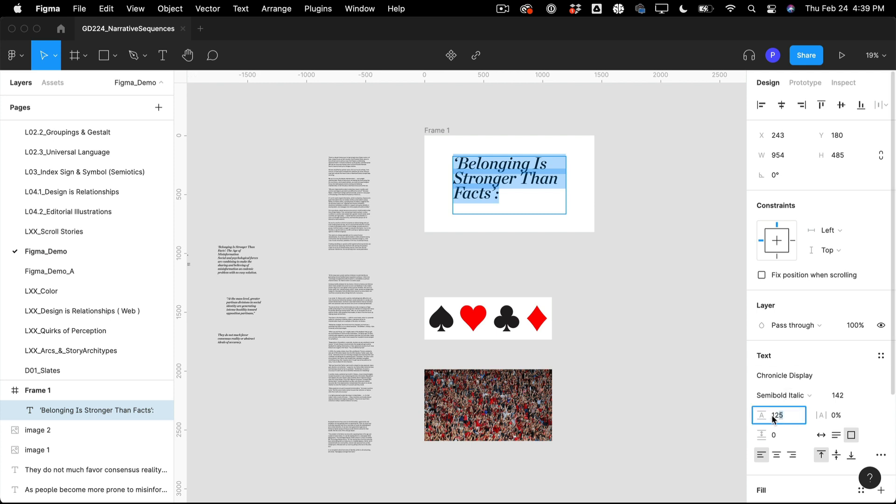
pyautogui.press('Up')
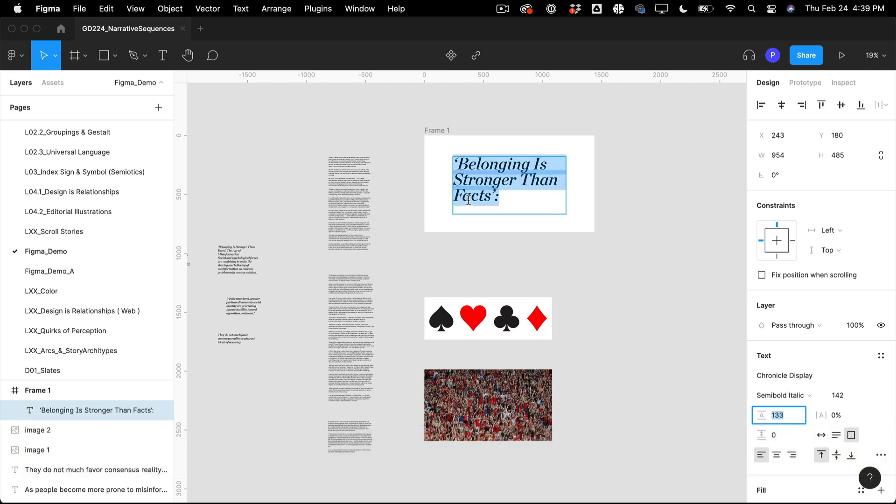
# Step: Indent the headline's last line, "Facts':", with spaces and reposition the headline at X 280, Y 206 in the frame
pyautogui.click(455, 195)
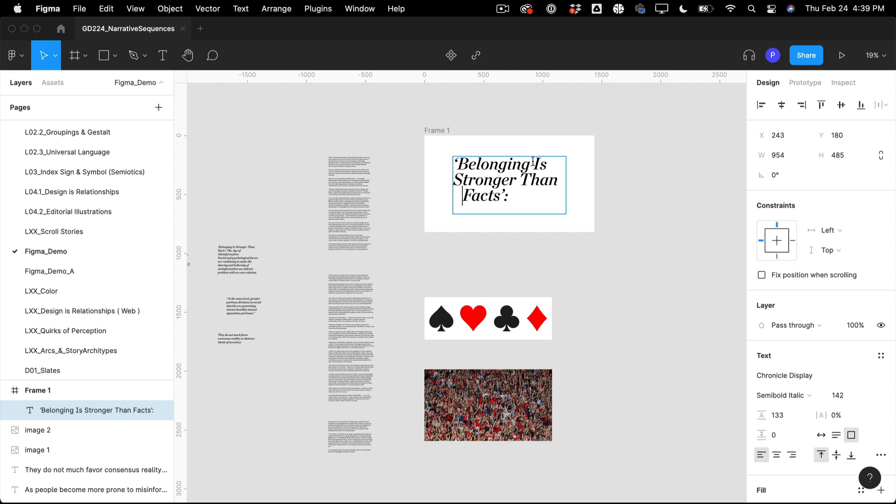
pyautogui.click(466, 96)
pyautogui.moveTo(515, 164); pyautogui.dragTo(519, 168)
pyautogui.click(647, 176)
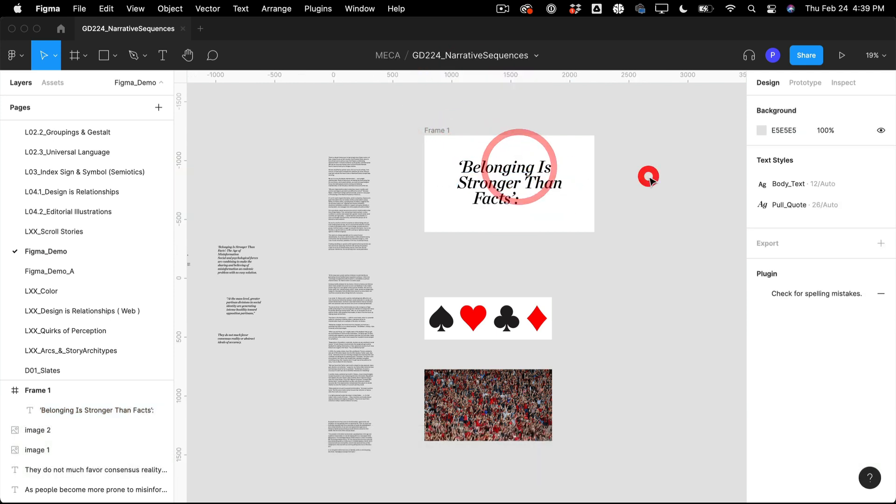
# Step: Switch to TextEdit and copy "The Age of Misinformation" from the title line of the Belonging_Text document
pyautogui.press('super+Tab')
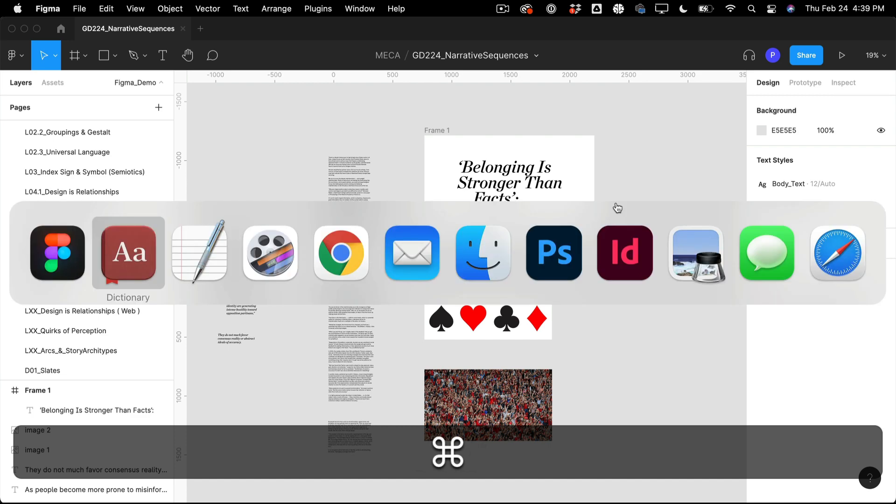
pyautogui.press('super+Tab')
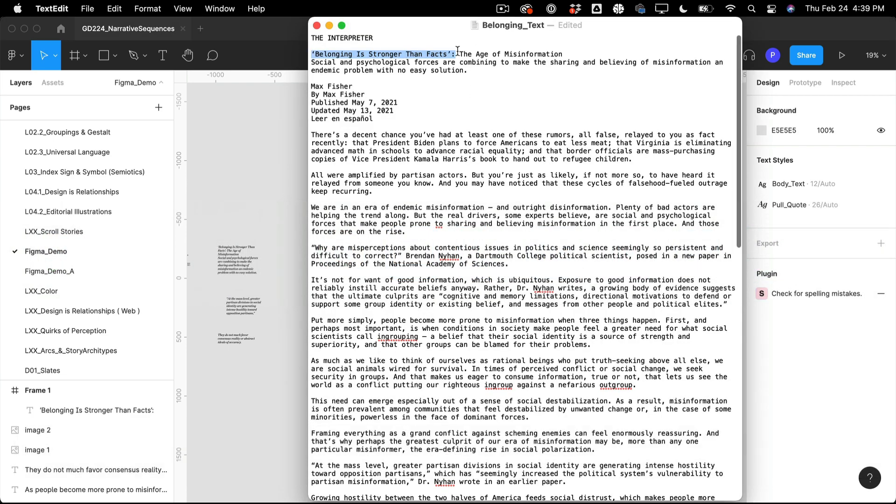
pyautogui.moveTo(458, 54); pyautogui.dragTo(569, 52)
pyautogui.press('super+c')
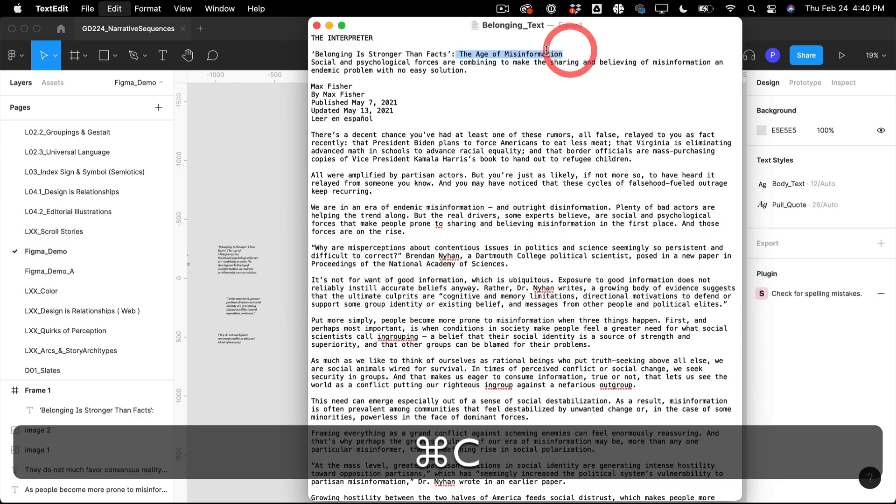
# Step: Back in Figma, paste the copied subtitle into a new text box about 1244 × 326 and move it into Frame 1 below the headline
pyautogui.click(268, 110)
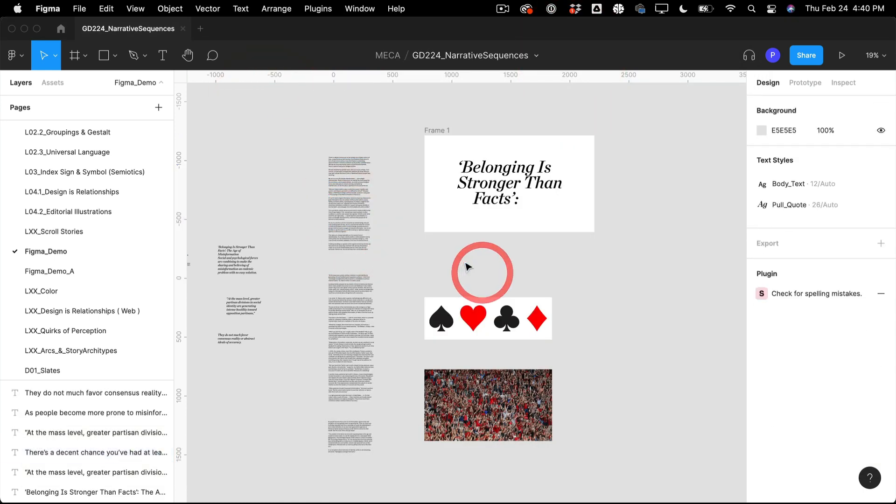
pyautogui.press('t')
pyautogui.moveTo(458, 246); pyautogui.dragTo(606, 284)
pyautogui.press('super+v')
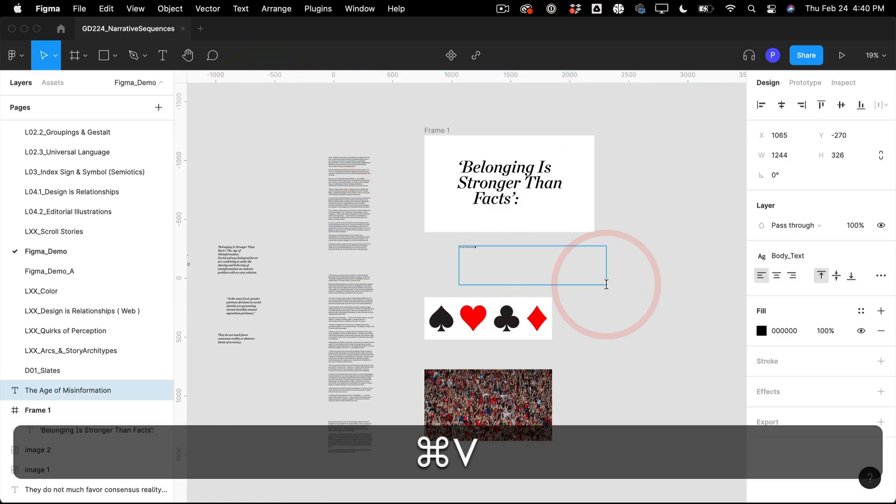
pyautogui.click(622, 222)
pyautogui.moveTo(516, 260); pyautogui.dragTo(535, 234)
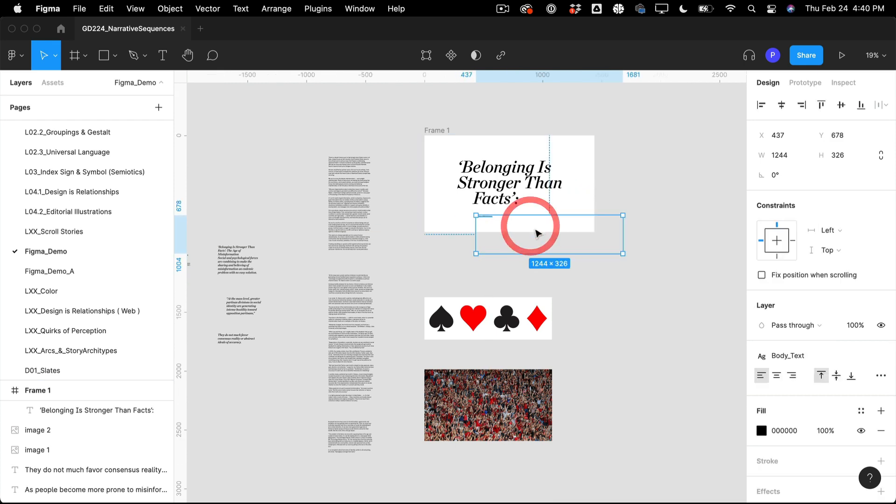
# Step: Detach the subtitle from the Body_Text style, set its letter case to uppercase and its font size to 30
pyautogui.click(881, 355)
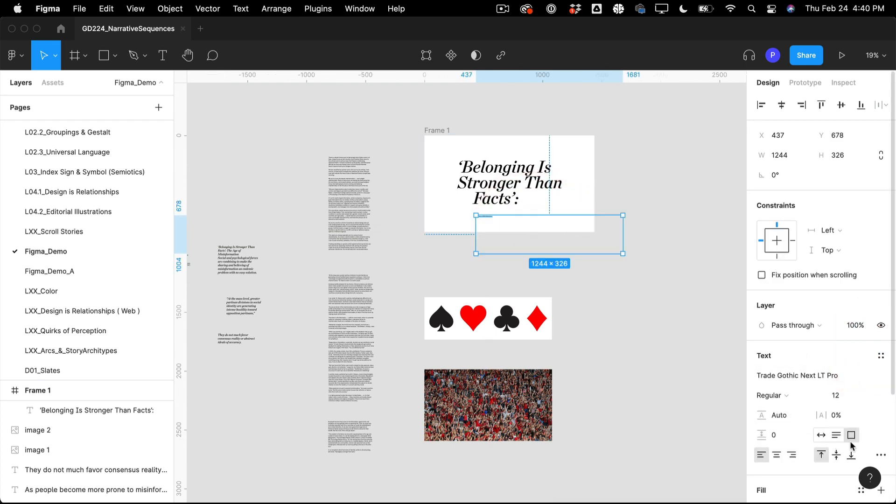
pyautogui.click(880, 455)
pyautogui.click(686, 421)
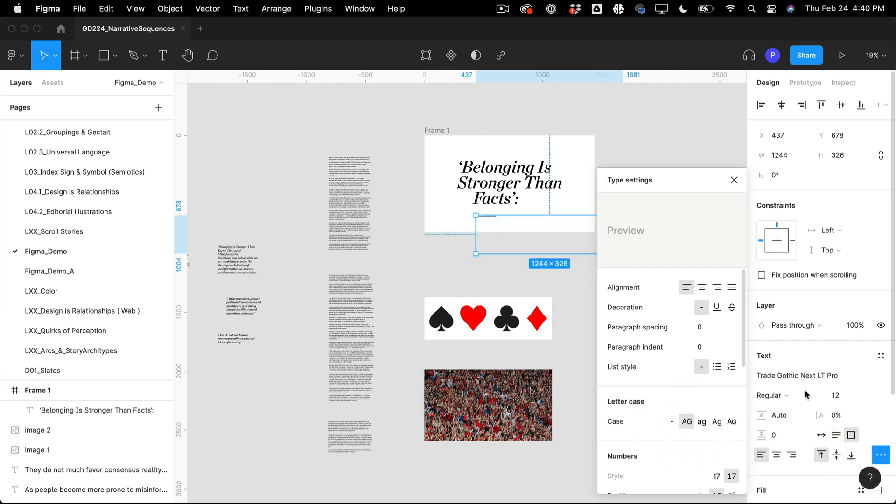
pyautogui.hotkey('shift', 'Up')
pyautogui.hotkey('shift', 'Up')
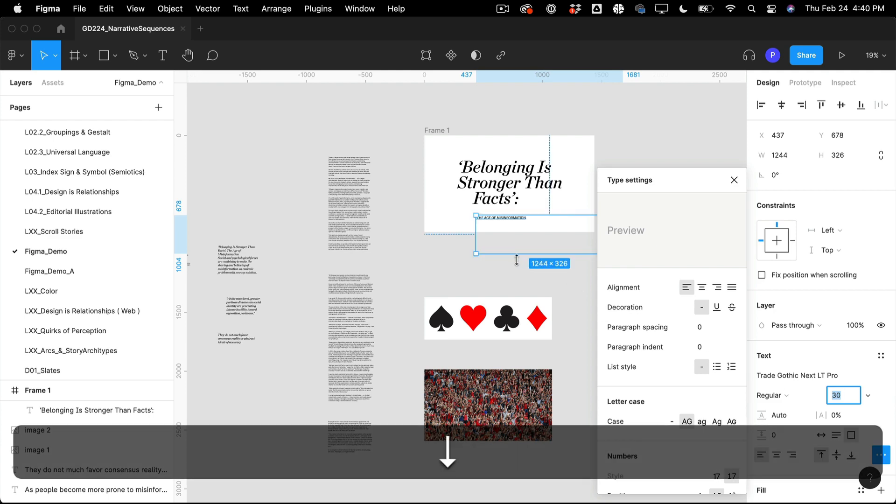
# Step: Reduce the subtitle box to 67 high, center its text and place it under the headline at X 68, Y 628
pyautogui.click(516, 256)
pyautogui.click(512, 221)
pyautogui.moveTo(512, 221); pyautogui.dragTo(517, 219)
pyautogui.moveTo(528, 252); pyautogui.dragTo(539, 223)
pyautogui.click(777, 455)
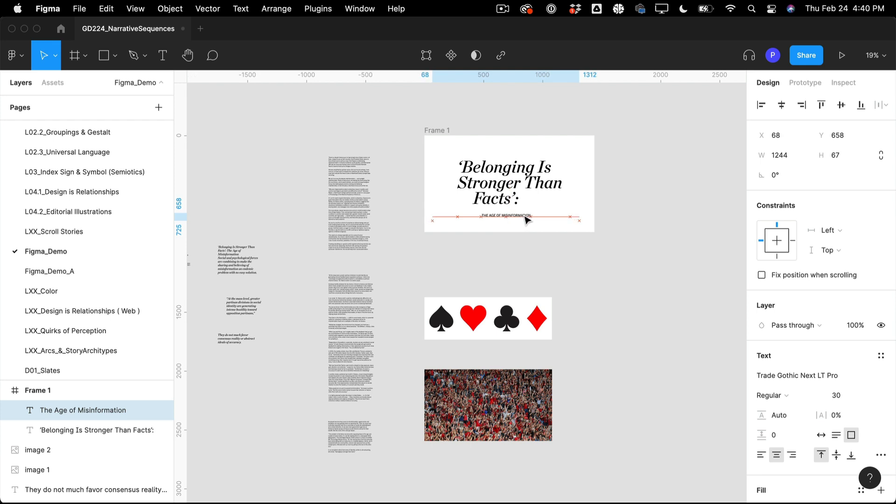
pyautogui.moveTo(523, 216); pyautogui.dragTo(524, 218)
pyautogui.hotkey('shift', 'Up')
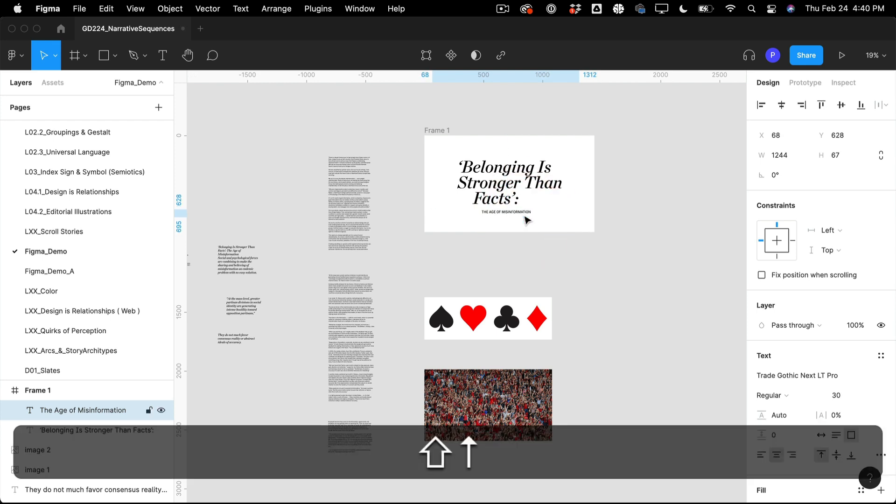
# Step: Try shrinking the headline's text box to 700 × 330 without scaling its type, and undo the resize
pyautogui.click(506, 168)
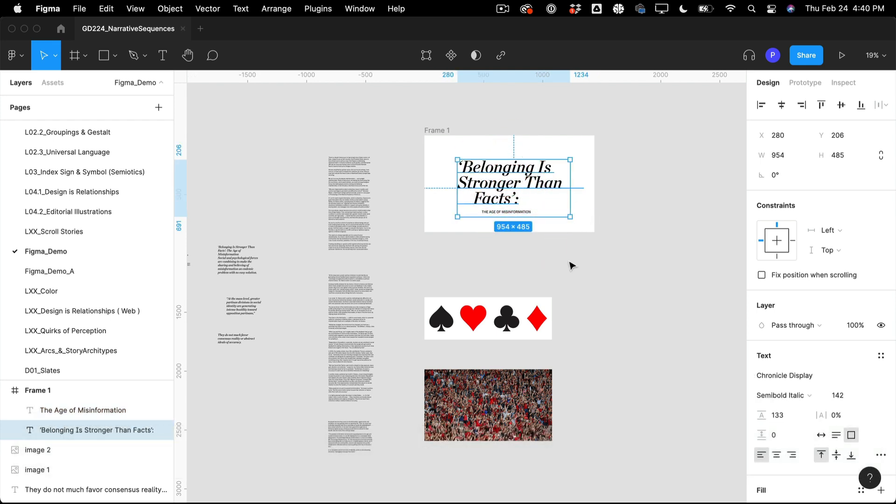
pyautogui.click(569, 260)
pyautogui.click(542, 189)
pyautogui.moveTo(571, 215); pyautogui.dragTo(540, 199)
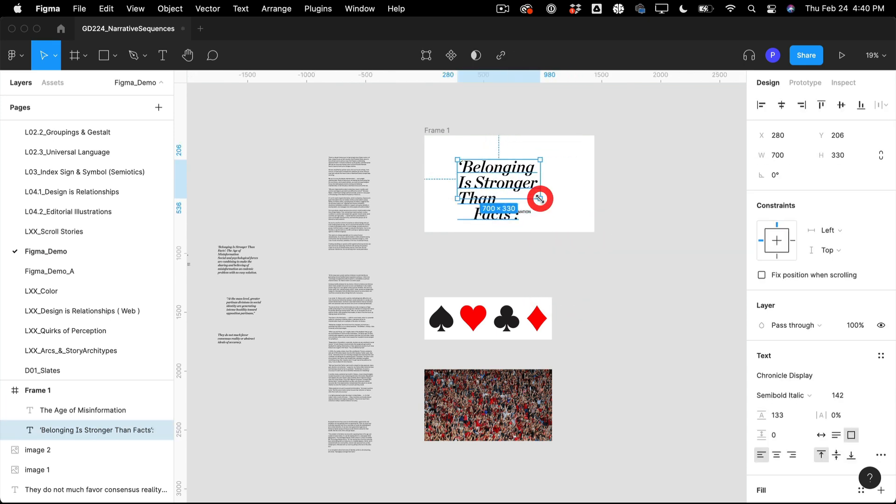
pyautogui.press('super+z')
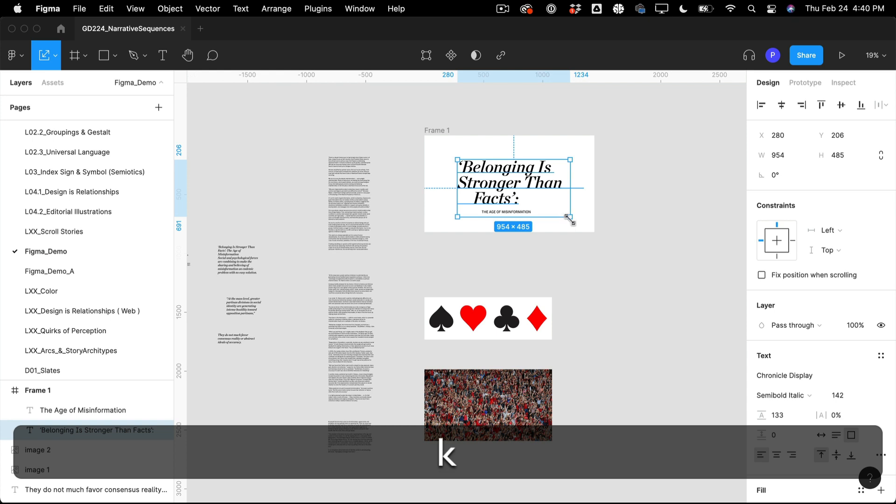
# Step: Scale the headline proportionally to about 893 × 454 with the Scale tool and move it to X 311
pyautogui.moveTo(570, 218)
pyautogui.mouseDown()
pyautogui.moveTo(547, 203)
pyautogui.moveTo(562, 212)
pyautogui.mouseUp()
pyautogui.press('v')
pyautogui.moveTo(509, 188); pyautogui.dragTo(515, 189)
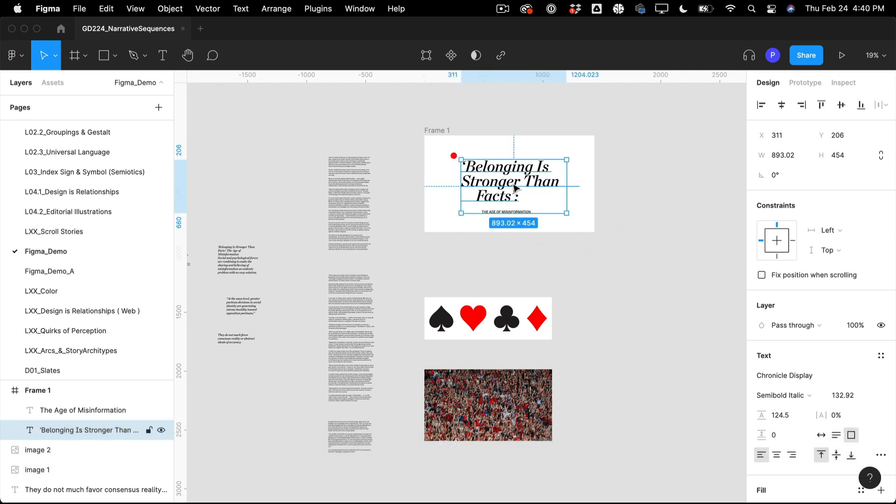
# Step: Change Frame 1's fill to black using the document colors
pyautogui.click(441, 150)
pyautogui.click(438, 128)
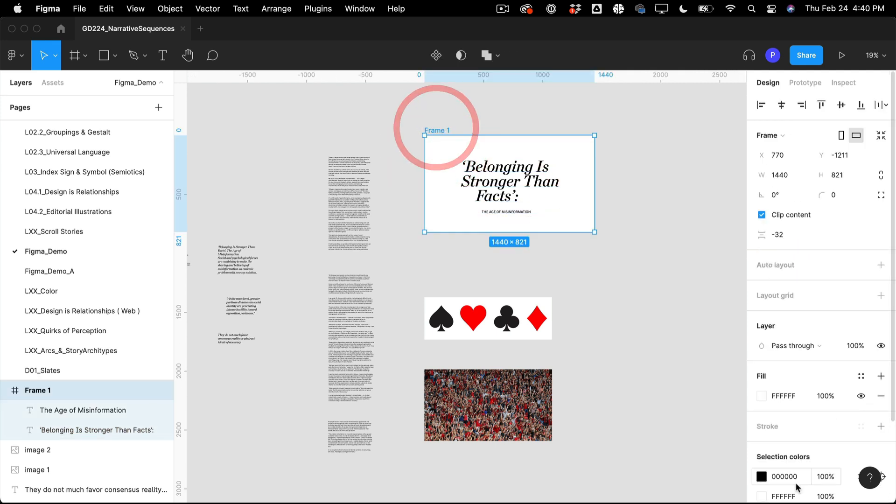
pyautogui.click(761, 395)
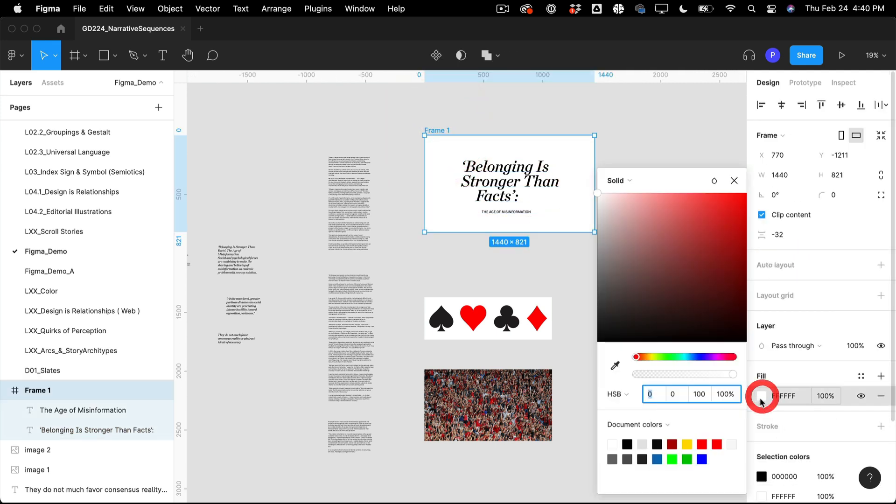
pyautogui.click(627, 443)
# Step: Set the fill of both the headline and the subtitle to white, then clear the selection
pyautogui.click(499, 176)
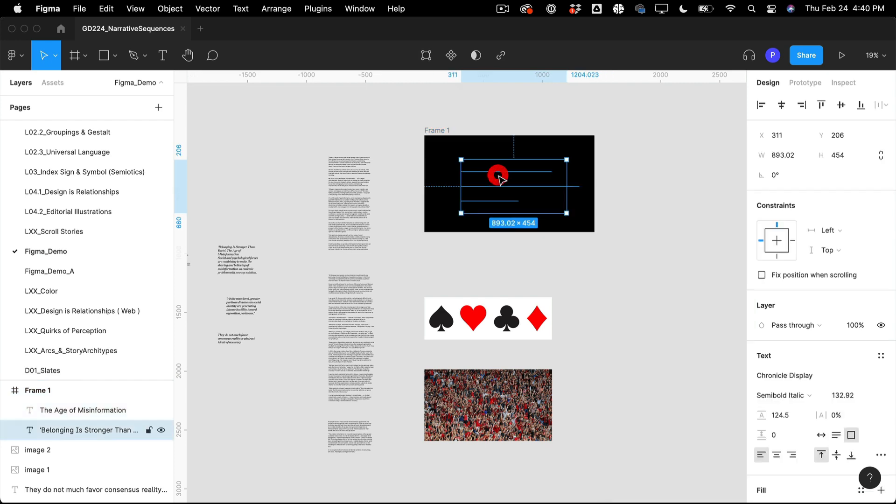
pyautogui.keyDown('shift'); pyautogui.click(124, 409); pyautogui.keyUp('shift')
pyautogui.scroll(-5, 817, 440)
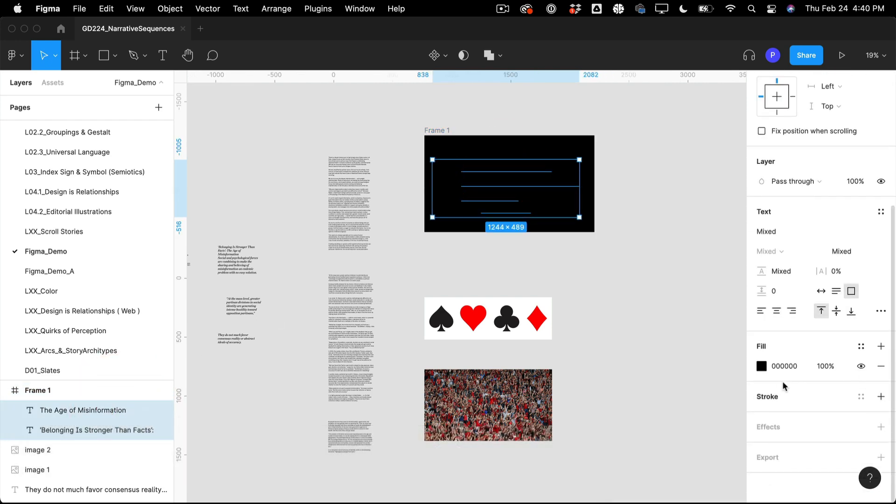
pyautogui.click(762, 367)
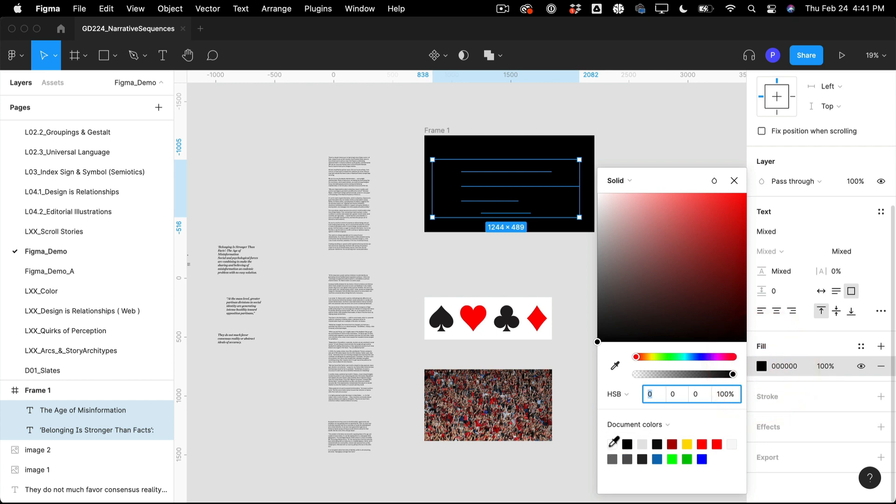
pyautogui.click(609, 443)
pyautogui.click(452, 266)
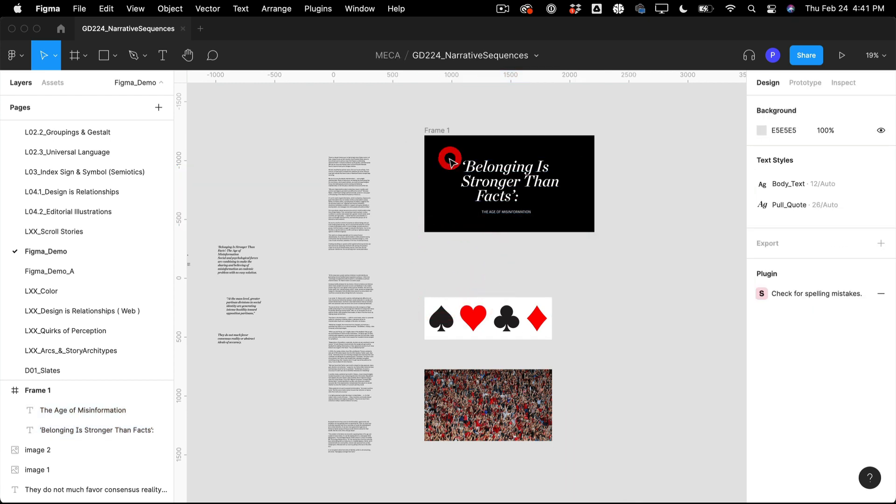
pyautogui.click(433, 131)
pyautogui.click(515, 247)
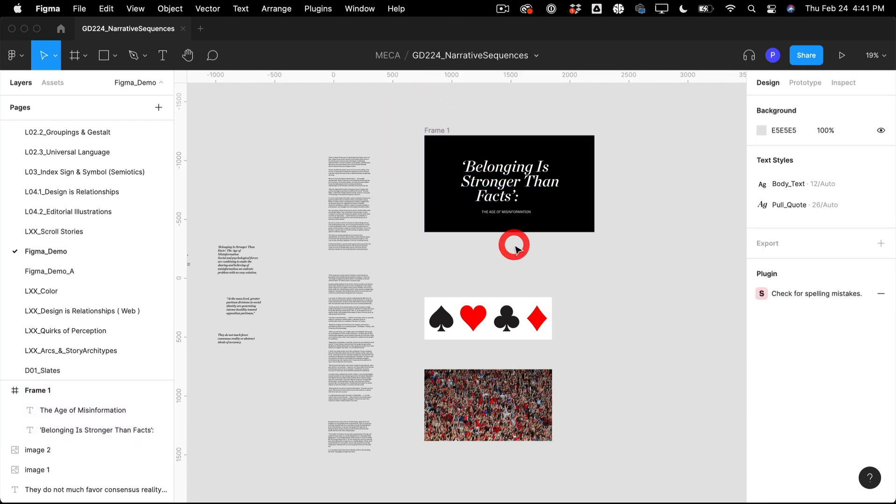
# Step: Move the card-suits and crowd images together down the canvas to Y 1285, clearing space beneath Frame 1
pyautogui.scroll(-2, 516, 250)
pyautogui.hscroll(3, 516, 249)
pyautogui.hscroll(-1, 516, 250)
pyautogui.scroll(1, 516, 249)
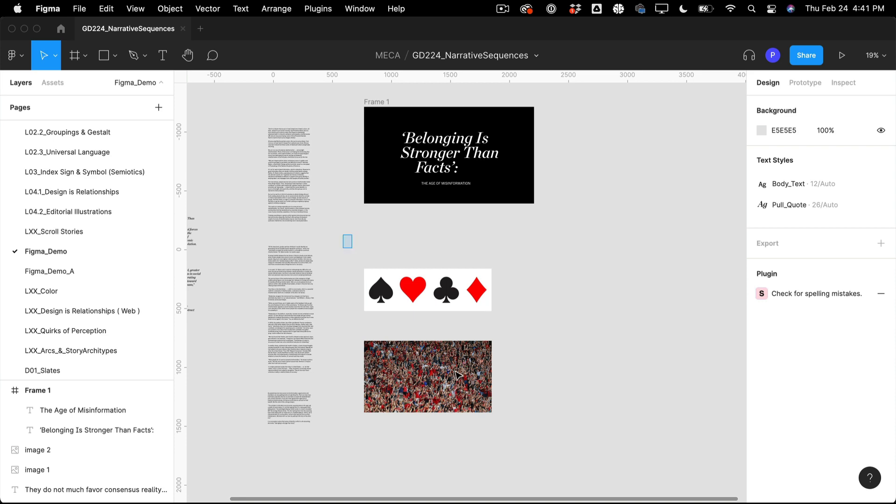
pyautogui.moveTo(342, 235); pyautogui.dragTo(509, 446)
pyautogui.moveTo(448, 311); pyautogui.dragTo(449, 442)
pyautogui.scroll(-2, 447, 281)
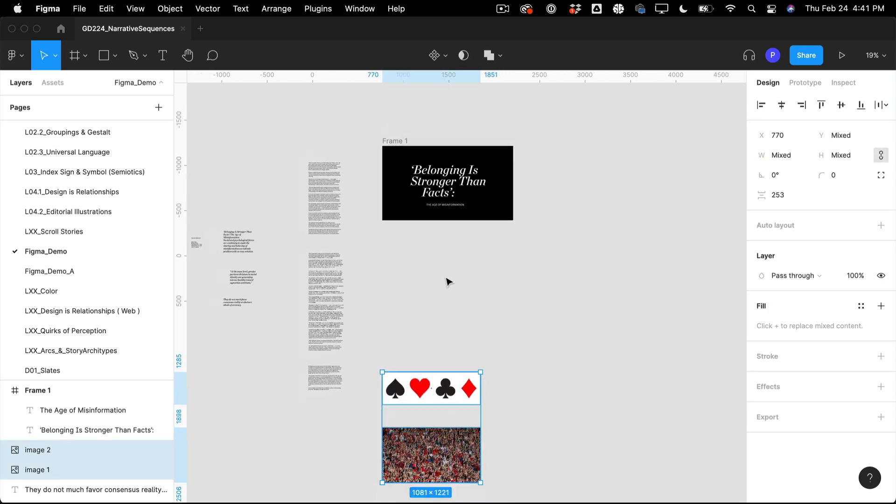
pyautogui.scroll(-4, 447, 281)
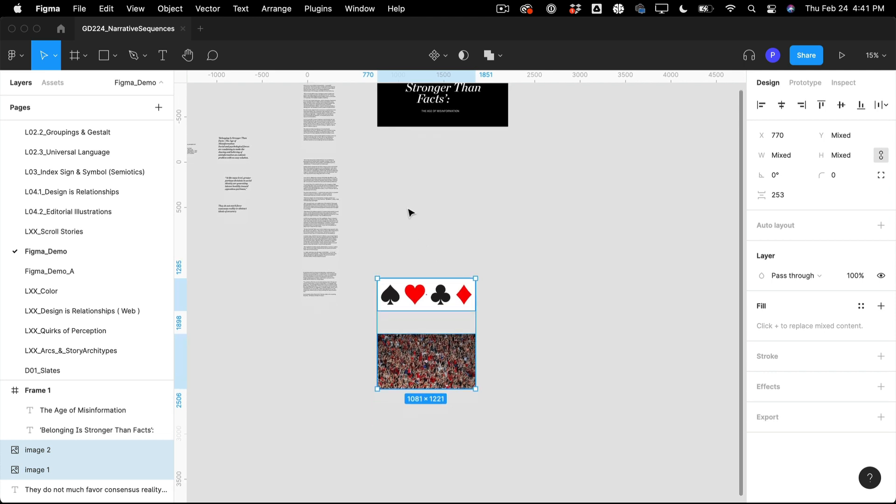
pyautogui.scroll(3, 404, 199)
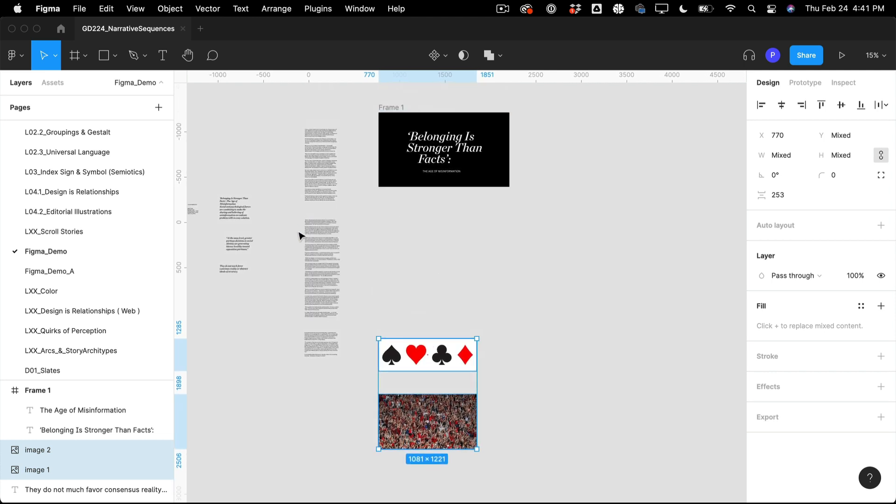
pyautogui.click(405, 252)
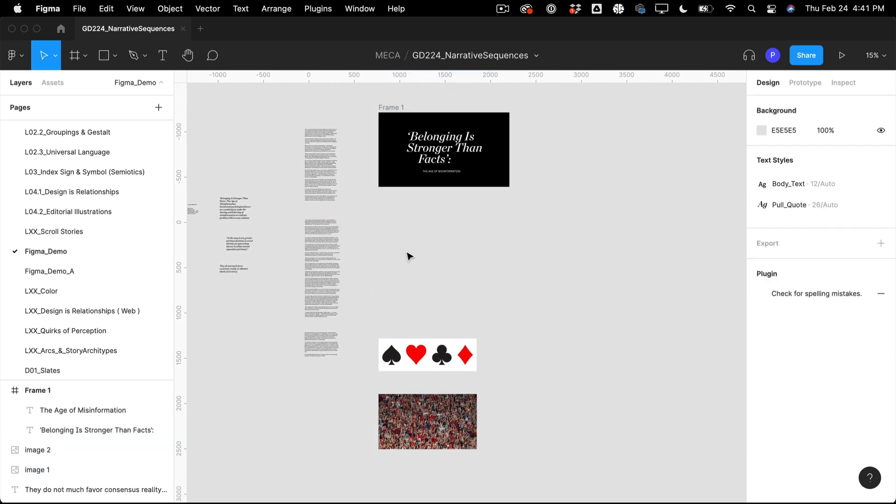
# Step: Draw a second frame about 1539 × 826 directly beneath Frame 1, aligned to its left edge
pyautogui.click(74, 56)
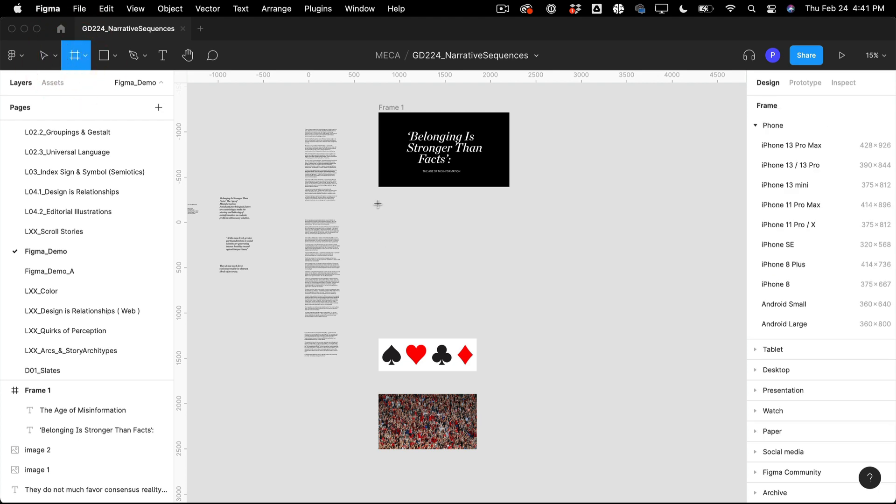
pyautogui.moveTo(378, 204)
pyautogui.mouseDown()
pyautogui.moveTo(522, 303)
pyautogui.moveTo(518, 279)
pyautogui.mouseUp()
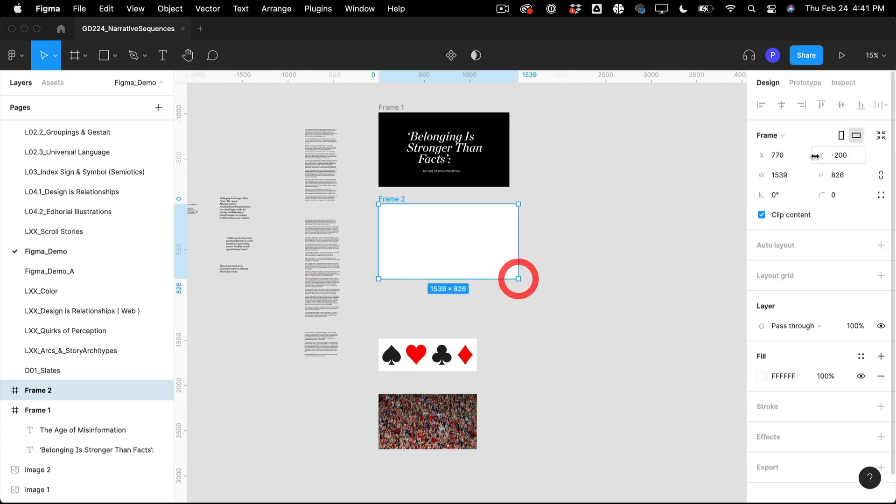
# Step: Set the second frame's width to 1440 and nudge the frame down to Y -170
pyautogui.click(788, 174)
pyautogui.write('1')
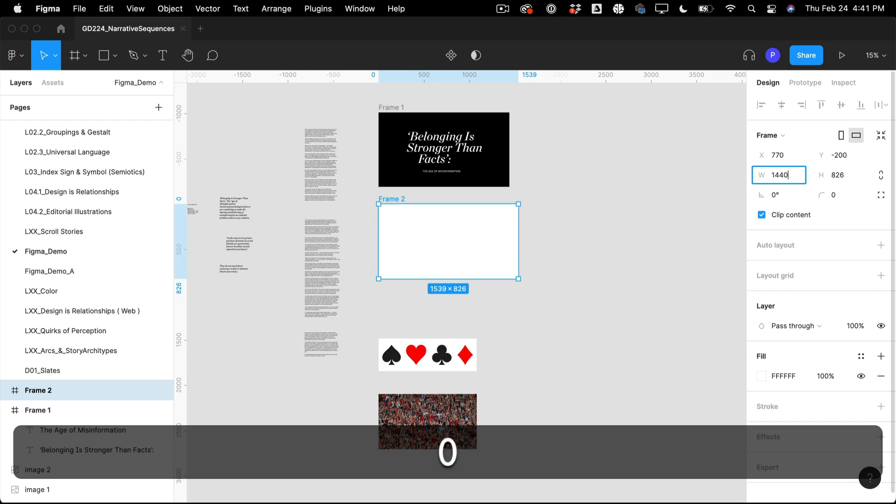
pyautogui.write('440')
pyautogui.press('Return')
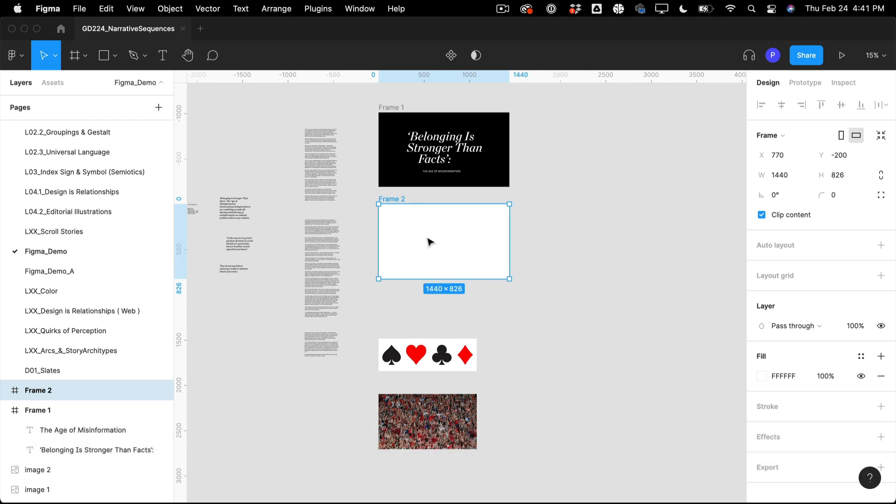
pyautogui.moveTo(430, 242); pyautogui.dragTo(426, 243)
# Step: Move the card-suits and crowd images together straight down the canvas to Y 3890, well clear of Frame 2
pyautogui.scroll(-3, 332, 407)
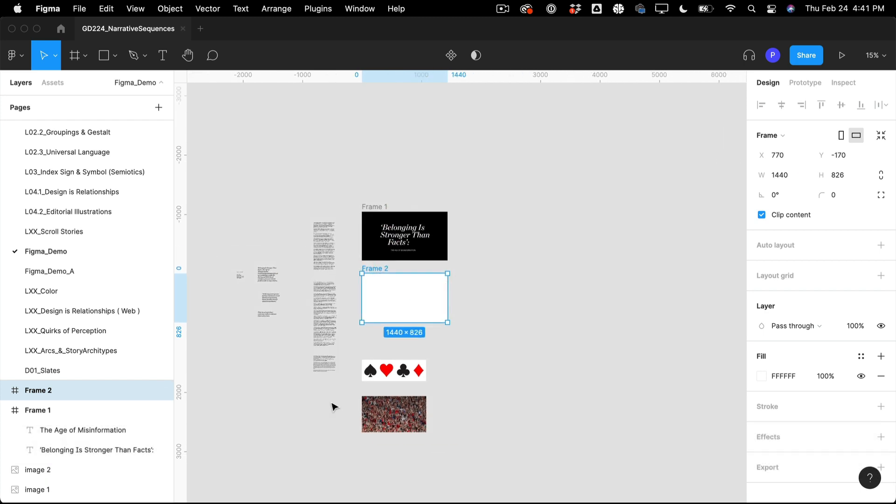
pyautogui.moveTo(467, 461); pyautogui.dragTo(349, 349)
pyautogui.scroll(-5, 362, 371)
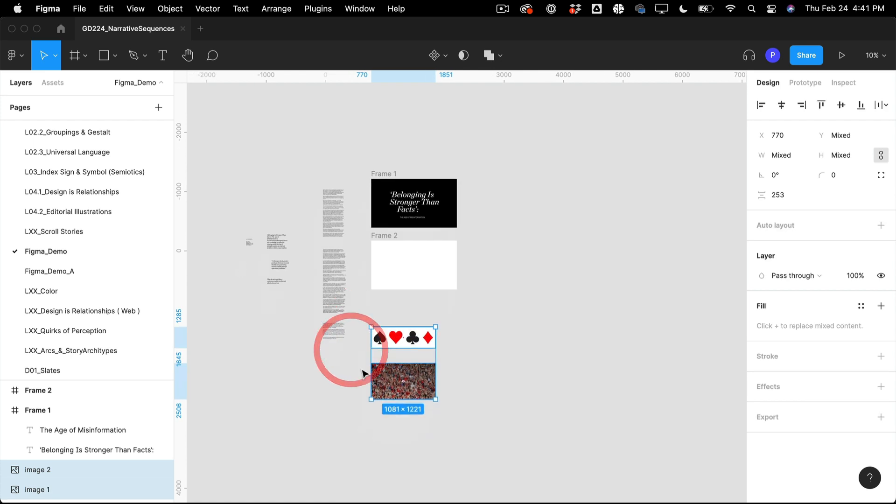
pyautogui.click(435, 164)
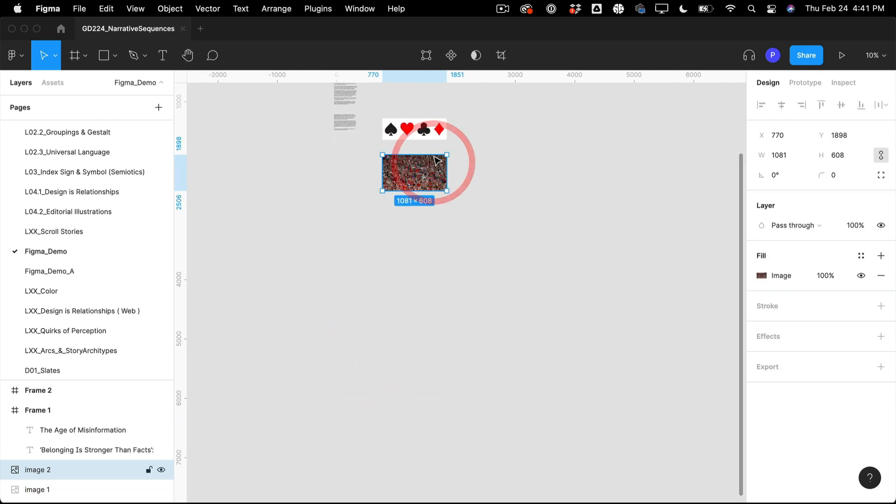
pyautogui.keyDown('shift'); pyautogui.click(431, 129); pyautogui.keyUp('shift')
pyautogui.moveTo(432, 186); pyautogui.dragTo(446, 294)
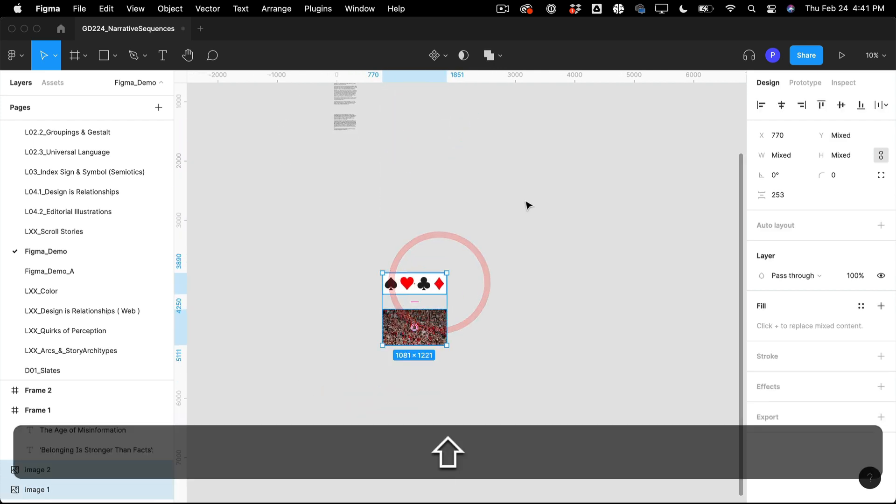
# Step: Place the "There's a decent chance" body text along Frame 2's left side and extend the frame's height to about 1201
pyautogui.scroll(5, 525, 204)
pyautogui.moveTo(364, 265); pyautogui.dragTo(424, 320)
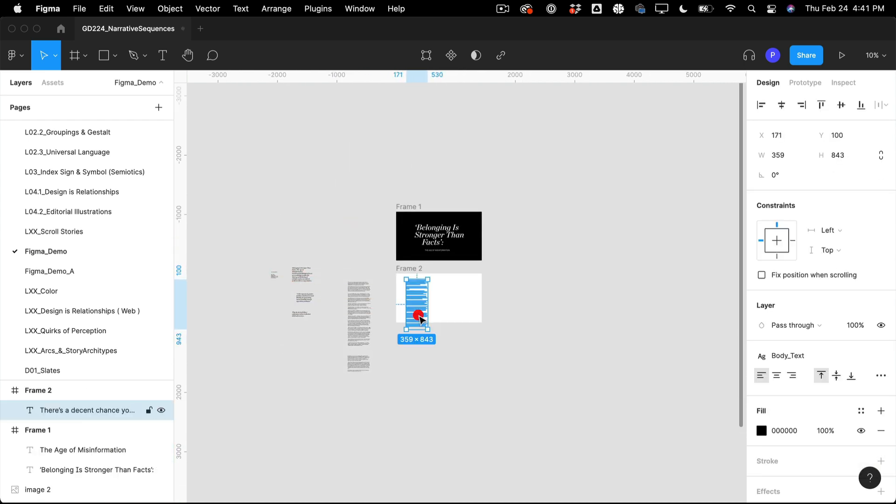
pyautogui.click(464, 324)
pyautogui.click(412, 269)
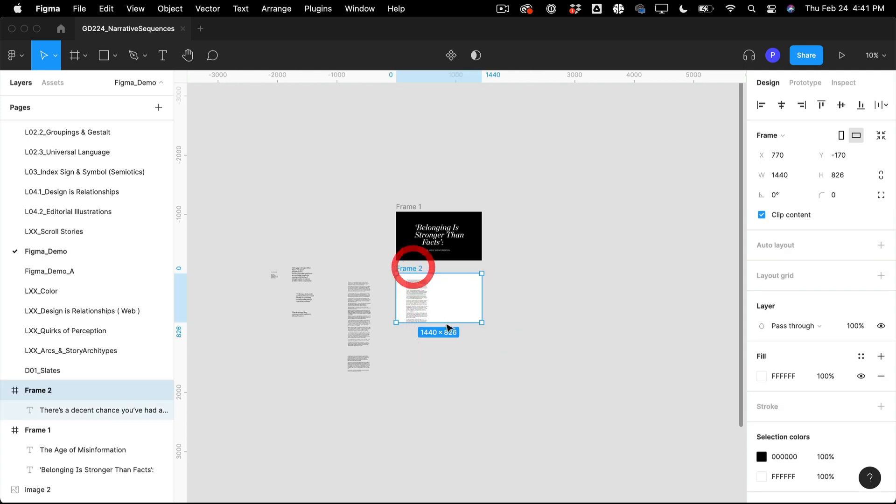
pyautogui.moveTo(448, 322); pyautogui.dragTo(448, 345)
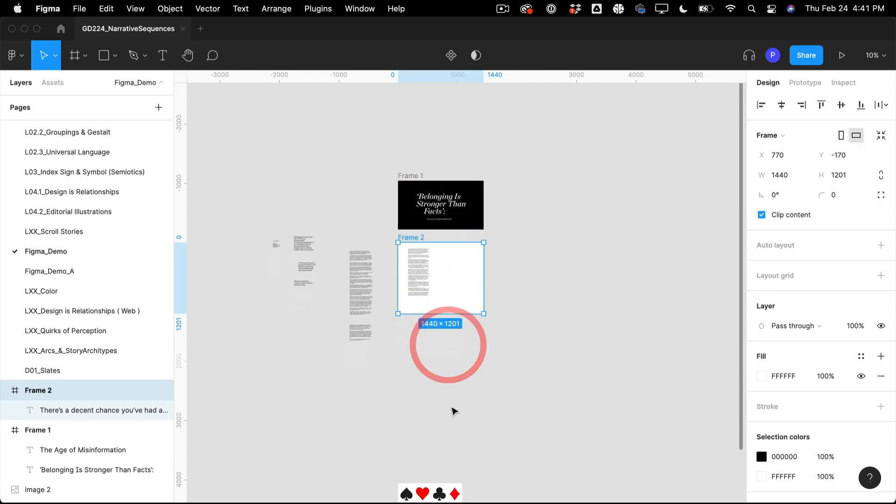
# Step: Bring the crowd image closer beneath Frame 2, left-aligned with it at X 770, Y 2576, leaving room for another frame between them
pyautogui.scroll(-5, 454, 410)
pyautogui.scroll(1, 454, 410)
pyautogui.click(483, 286)
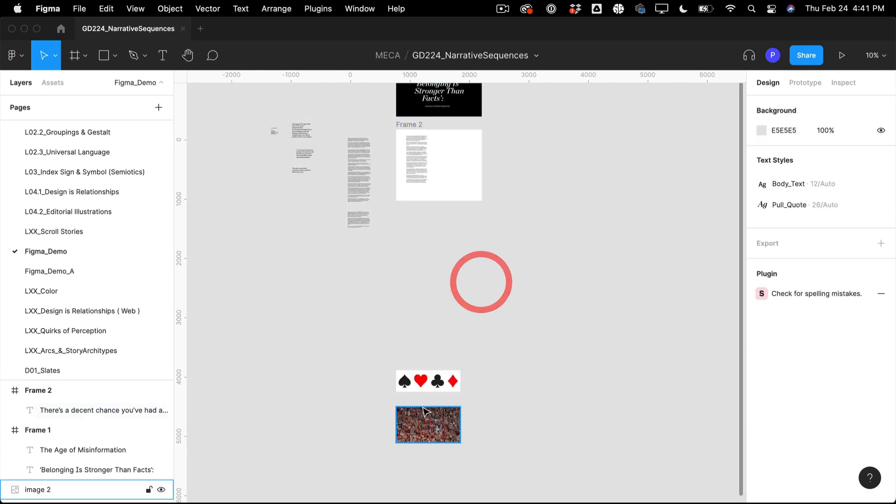
pyautogui.moveTo(424, 427); pyautogui.dragTo(435, 279)
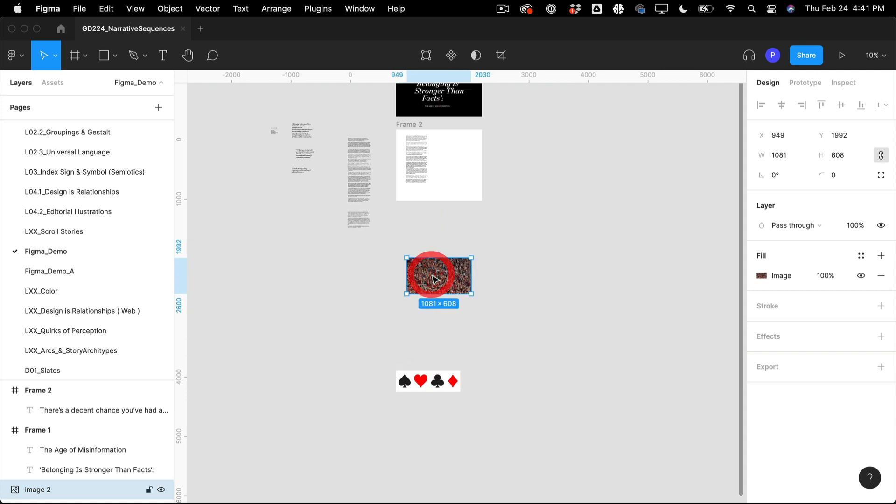
pyautogui.scroll(2, 439, 278)
pyautogui.scroll(1, 431, 274)
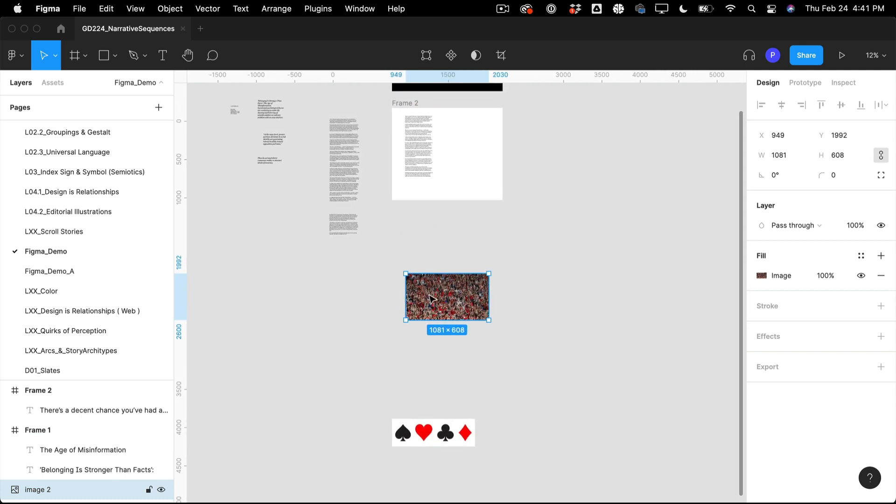
pyautogui.click(352, 265)
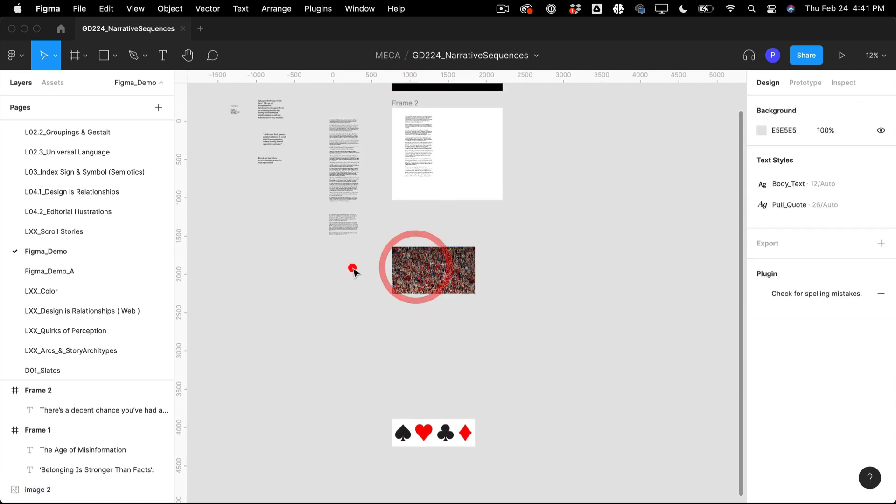
pyautogui.moveTo(445, 270); pyautogui.dragTo(445, 341)
pyautogui.scroll(3, 499, 244)
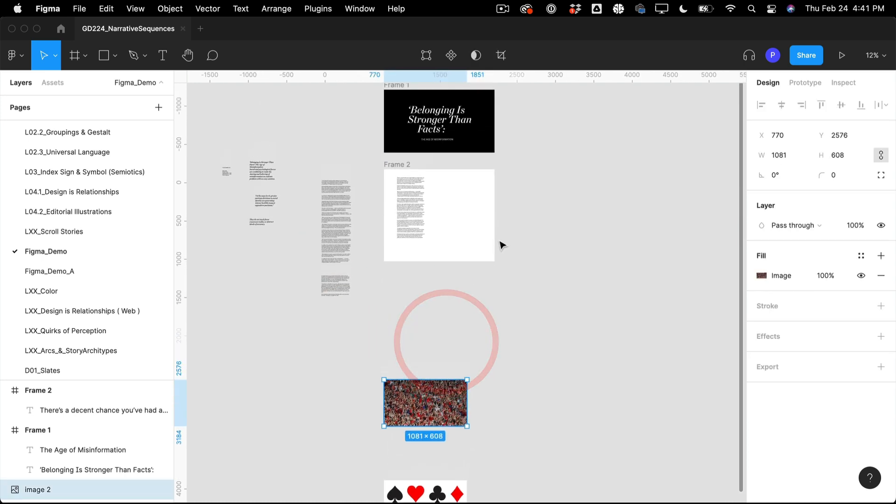
# Step: Draw a third frame about 1440 × 869 beneath Frame 2, matching its left and right edges
pyautogui.click(542, 240)
pyautogui.click(77, 59)
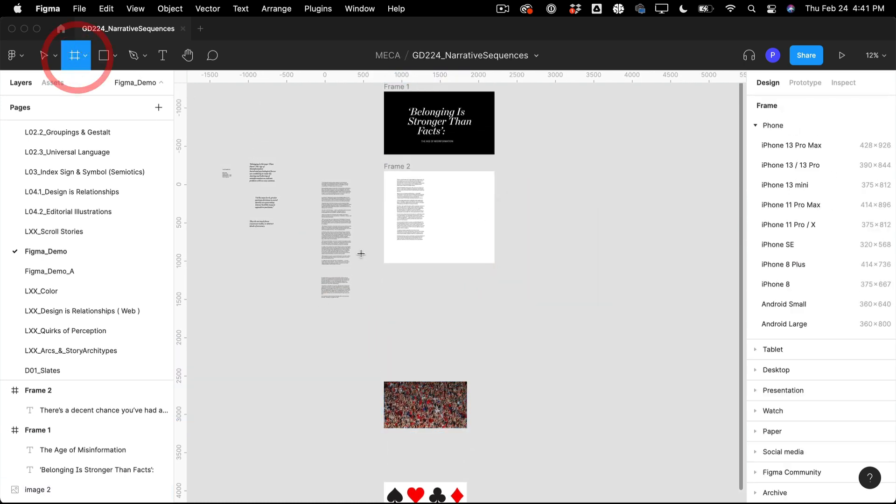
pyautogui.moveTo(384, 282); pyautogui.dragTo(494, 348)
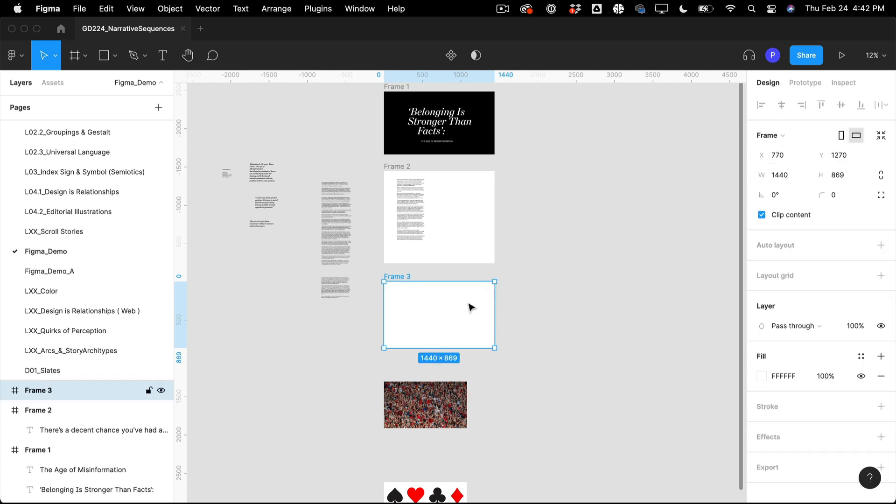
# Step: Fit the crowd image into Frame 3, scaled to 1440 × 810, and trim the frame's height to 810
pyautogui.moveTo(437, 415); pyautogui.dragTo(494, 345)
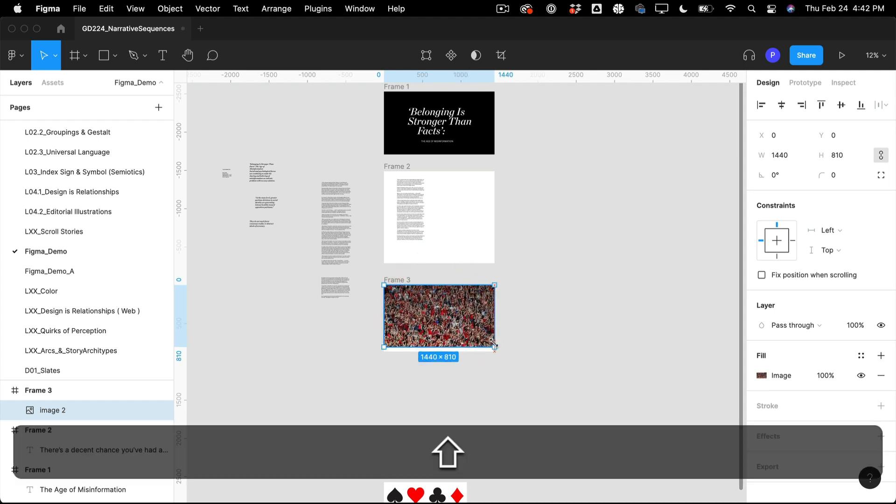
pyautogui.click(394, 279)
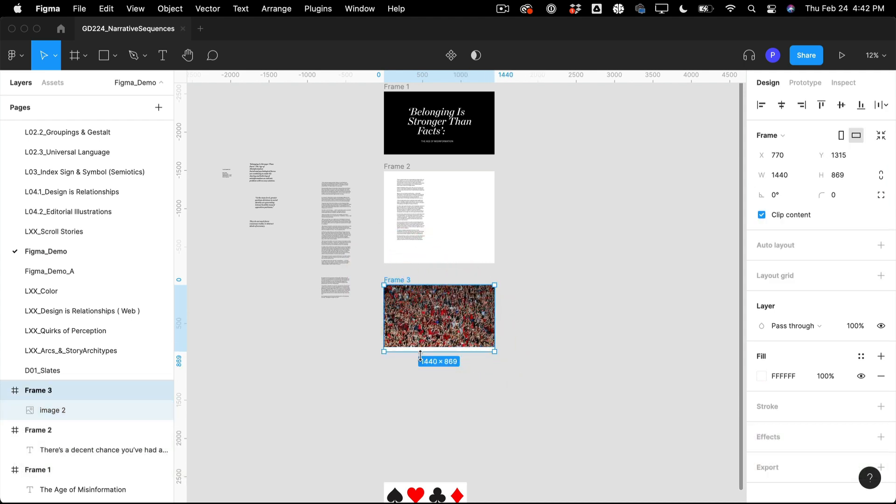
pyautogui.click(414, 386)
# Step: Move Frame 3 down the canvas to about Y 1526, widening the gap beneath Frame 2
pyautogui.scroll(-2, 414, 388)
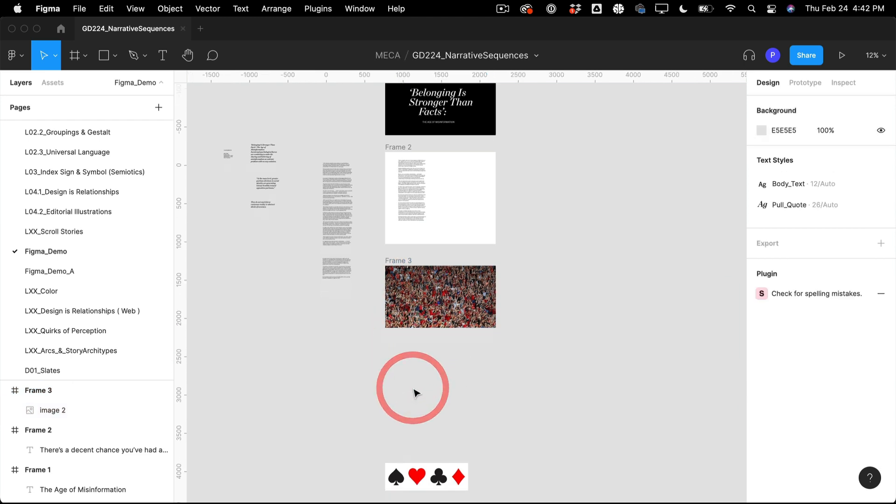
pyautogui.keyDown('shift'); pyautogui.click(447, 262); pyautogui.keyUp('shift')
pyautogui.scroll(2, 513, 233)
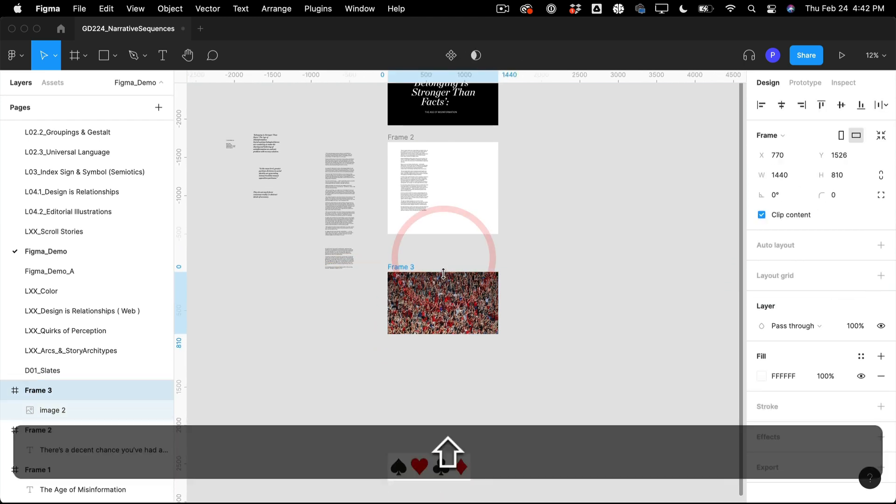
pyautogui.click(583, 240)
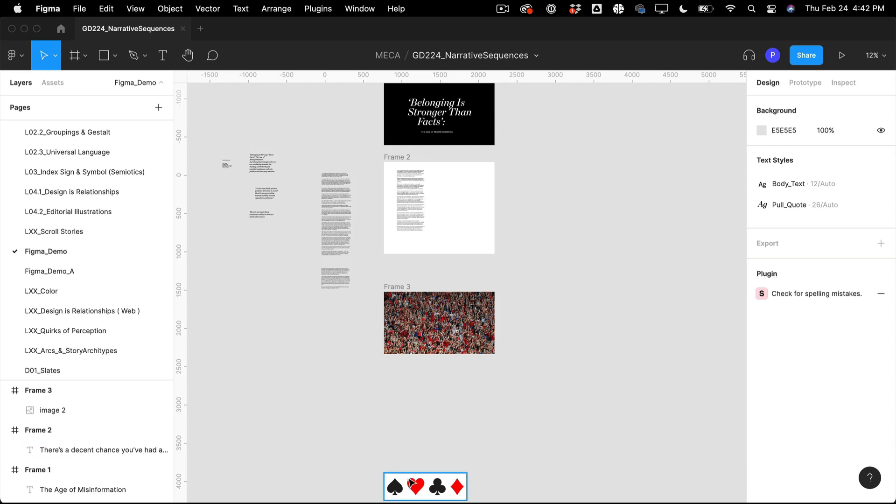
# Step: Park the card-suits image to the right of the frames at X 2844, Y -259, and move Frame 3 up closer beneath Frame 2
pyautogui.moveTo(425, 486); pyautogui.dragTo(570, 264)
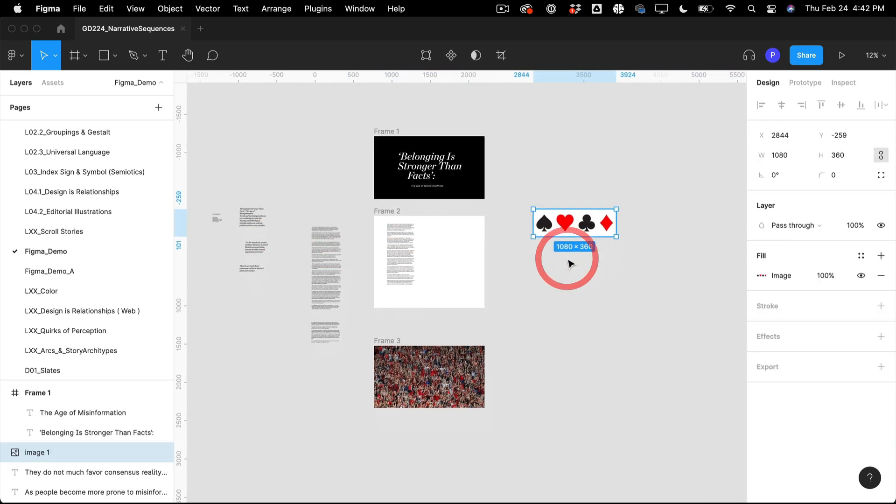
pyautogui.scroll(-1, 570, 264)
pyautogui.moveTo(443, 351); pyautogui.dragTo(443, 332)
pyautogui.click(321, 402)
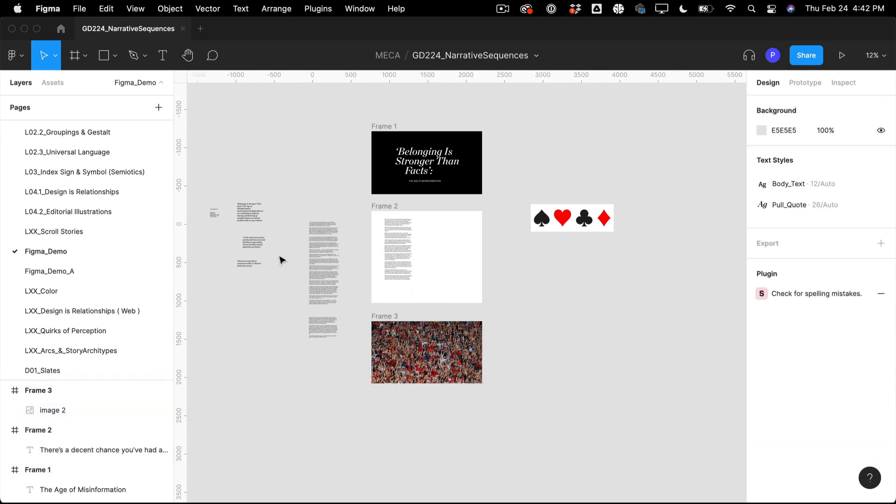
# Step: Place the "Belonging Is Stronger Than Facts" pull quote in Frame 2, to the right of the body text
pyautogui.moveTo(259, 244); pyautogui.dragTo(440, 232)
pyautogui.click(518, 263)
# Step: Draw a fourth frame about 1440 × 2050 directly beneath Frame 3, aligned to its side edges
pyautogui.scroll(-2, 508, 268)
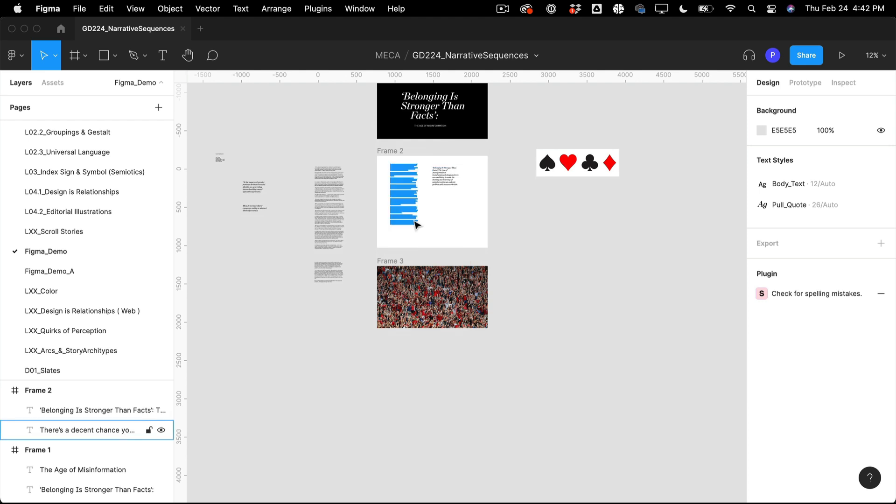
pyautogui.click(85, 64)
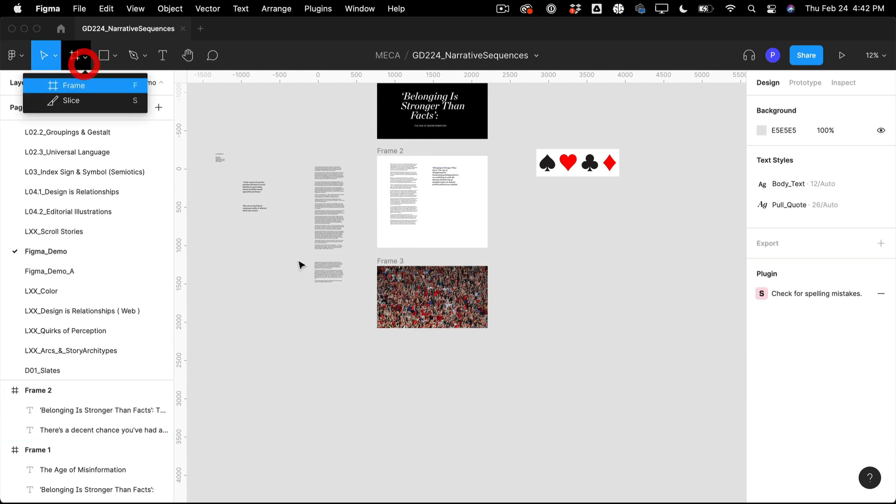
pyautogui.click(93, 86)
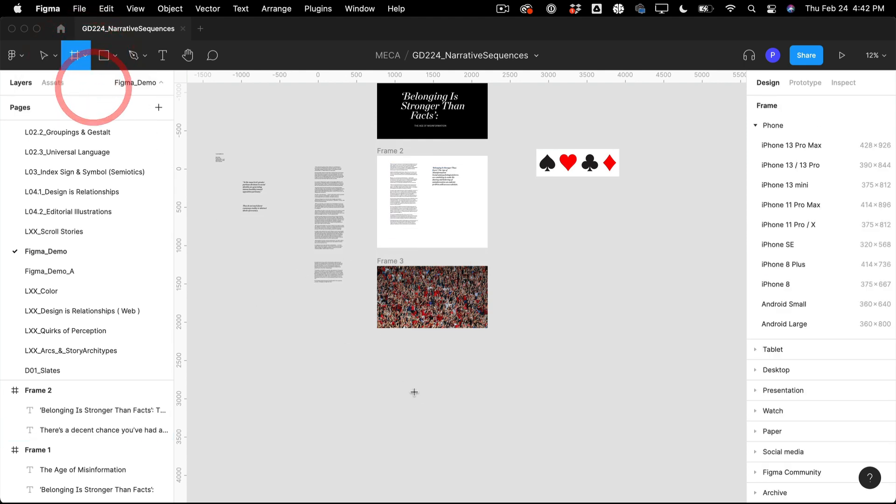
pyautogui.moveTo(376, 348); pyautogui.dragTo(488, 477)
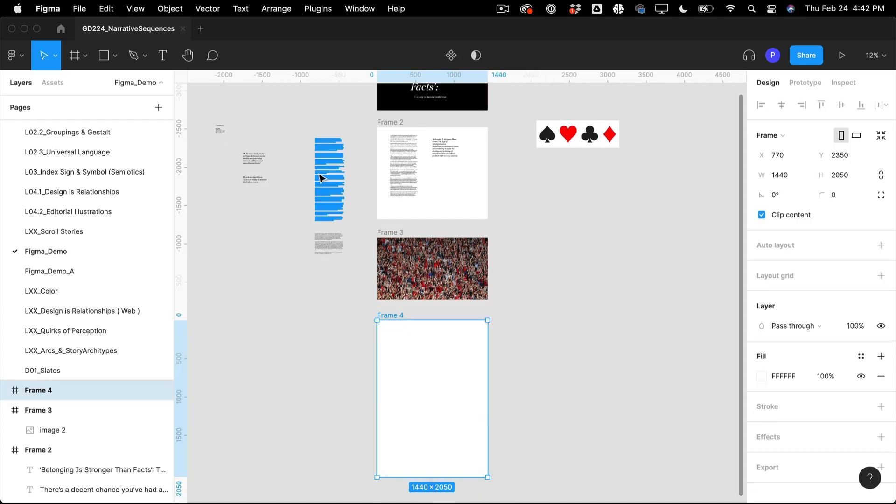
# Step: Place the long "At the mass level" body text in Frame 4 at X 112, Y 157, with its pull quote directly below
pyautogui.moveTo(320, 176); pyautogui.dragTo(389, 369)
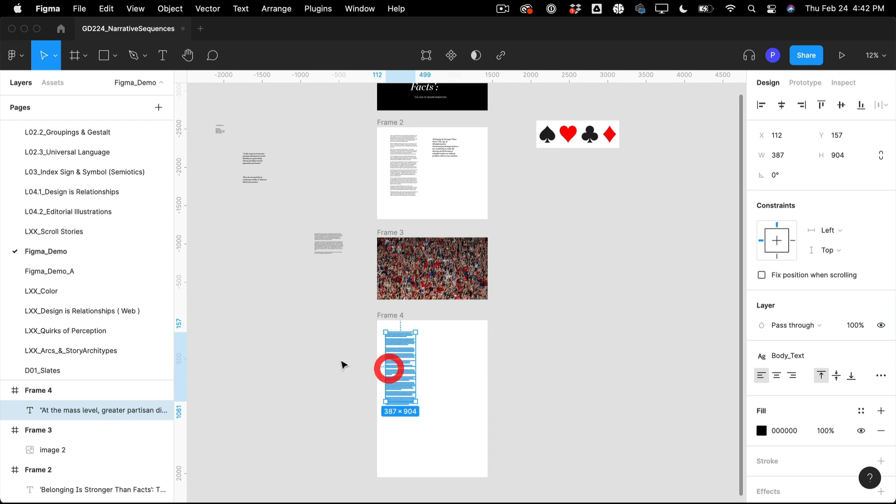
pyautogui.click(469, 376)
pyautogui.scroll(-3, 469, 376)
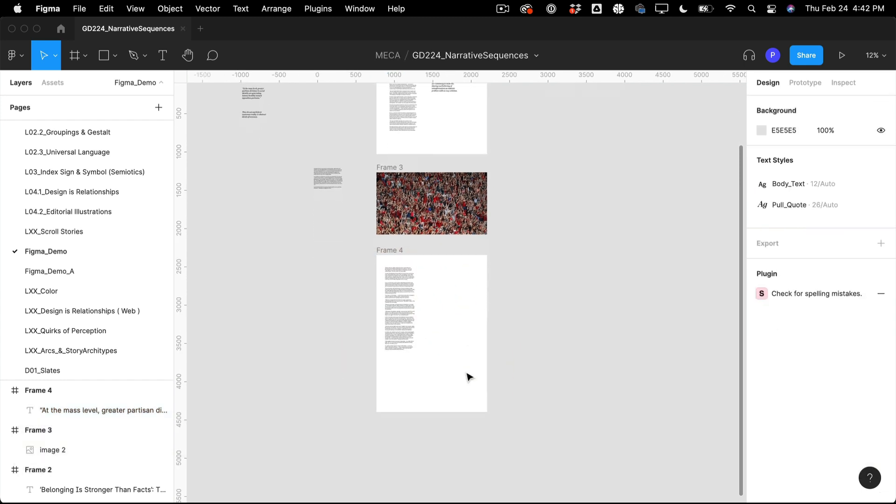
pyautogui.scroll(2, 273, 178)
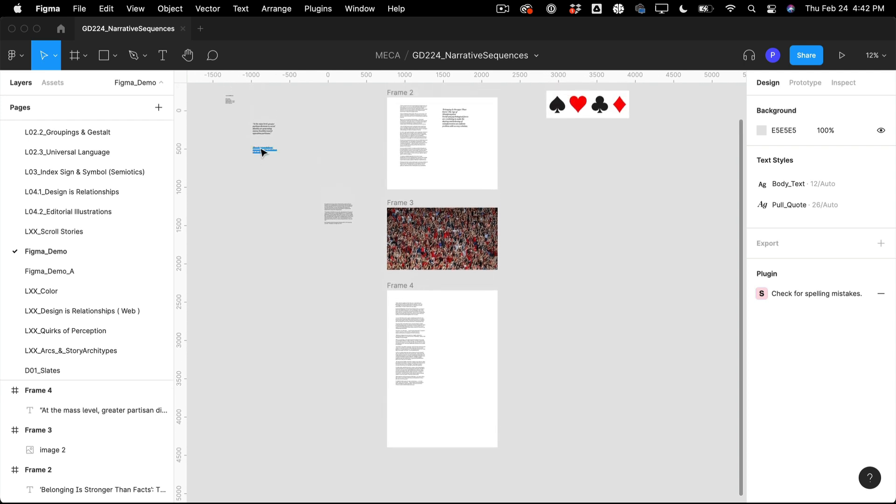
pyautogui.moveTo(260, 135); pyautogui.dragTo(397, 398)
pyautogui.click(315, 329)
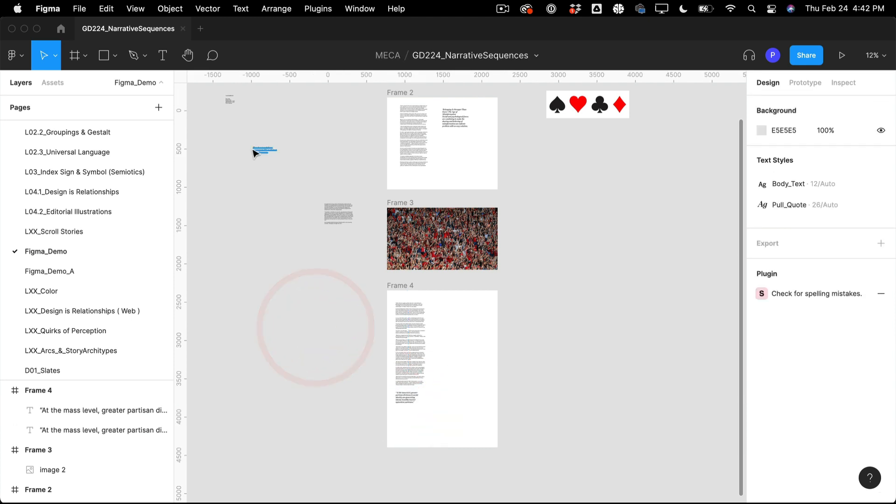
# Step: Draw a fifth frame about 1440 × 1415 beneath Frame 4 and place the "They do not much favor consensus" pull quote in its upper left area
pyautogui.moveTo(259, 150); pyautogui.dragTo(258, 364)
pyautogui.scroll(-5, 344, 344)
pyautogui.scroll(-2, 344, 343)
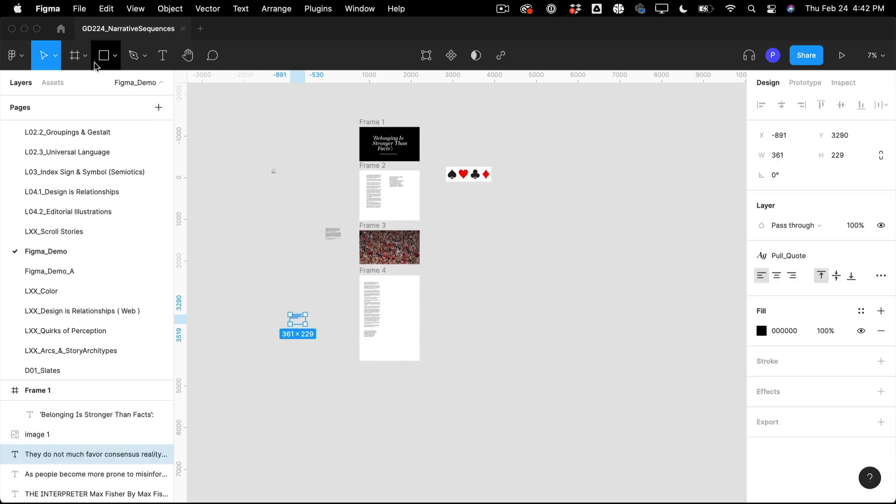
pyautogui.click(77, 55)
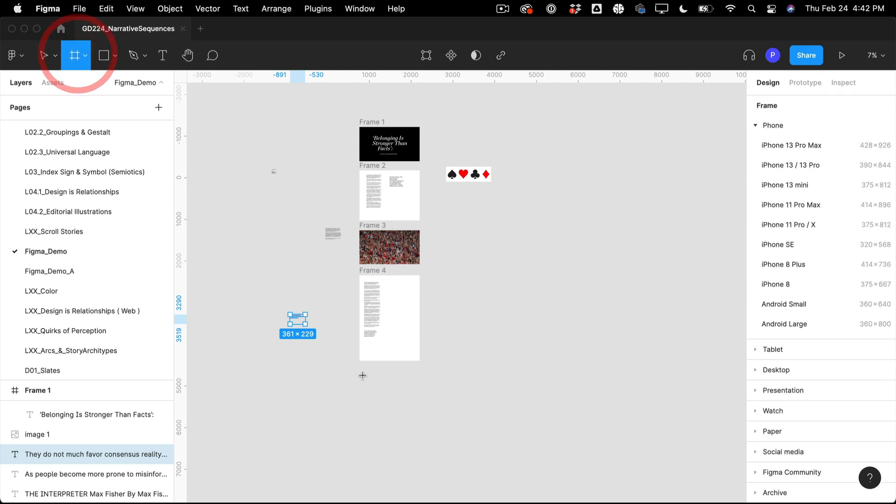
pyautogui.moveTo(361, 373); pyautogui.dragTo(419, 434)
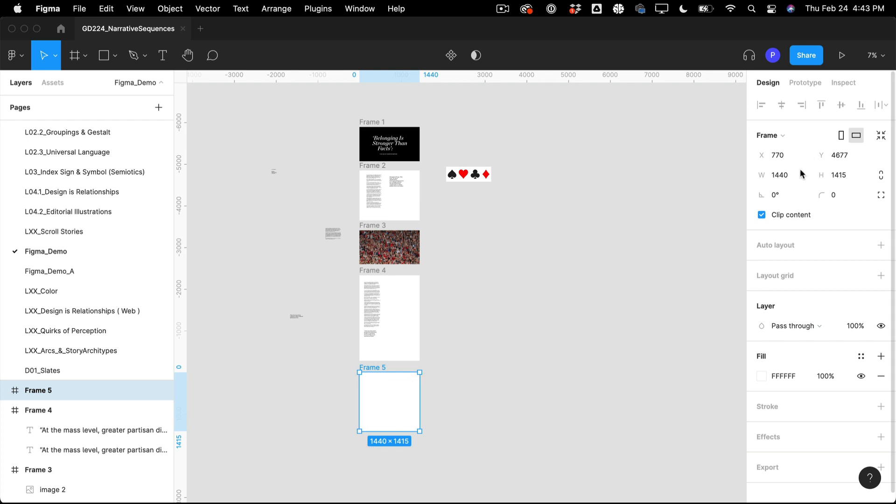
pyautogui.moveTo(292, 321); pyautogui.dragTo(365, 388)
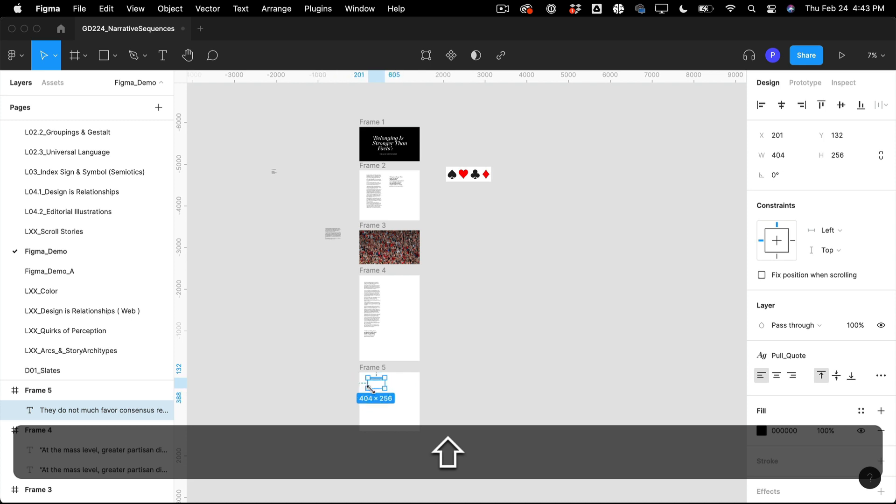
# Step: Set the font size of the Pull_Quote text style to 45
pyautogui.hotkey('shift', '=')
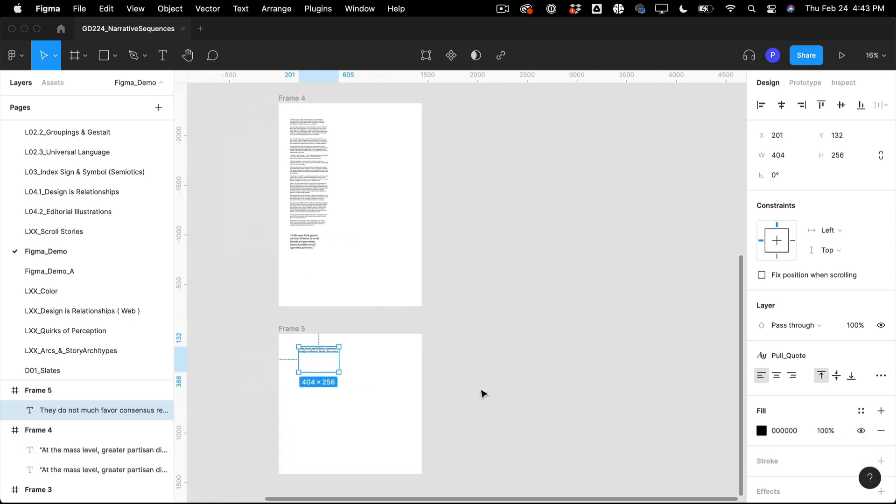
pyautogui.scroll(10, 552, 311)
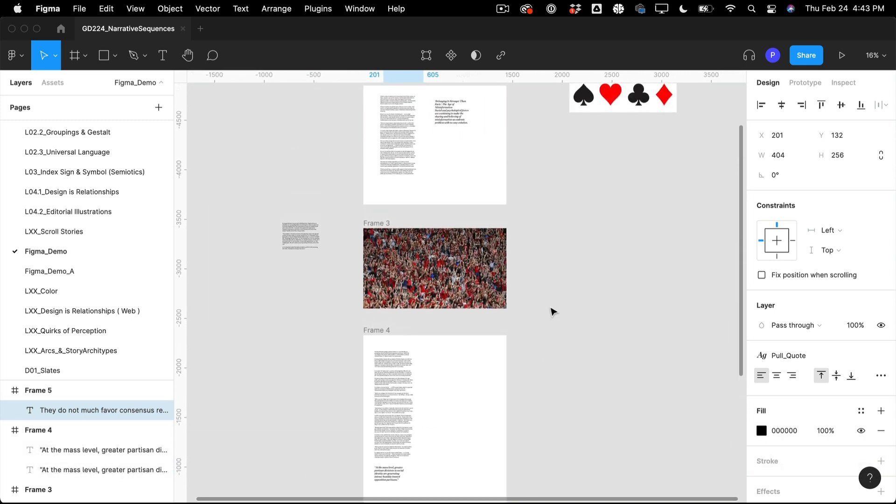
pyautogui.click(596, 291)
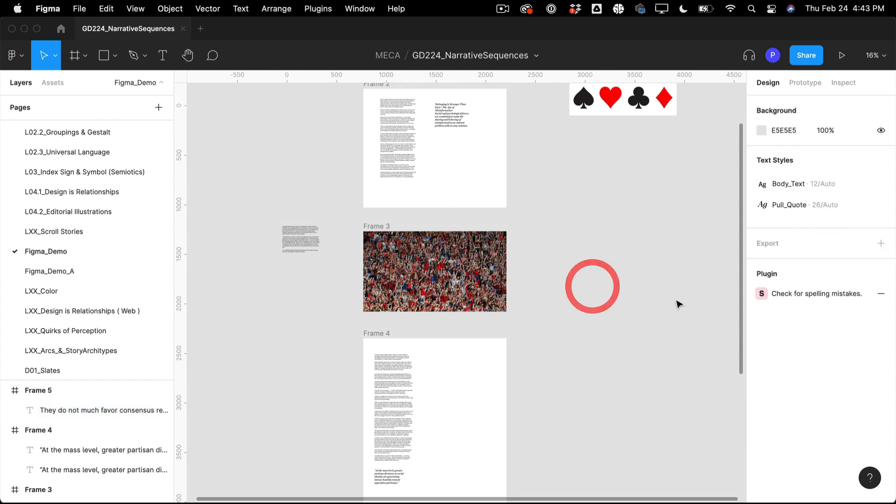
pyautogui.click(452, 122)
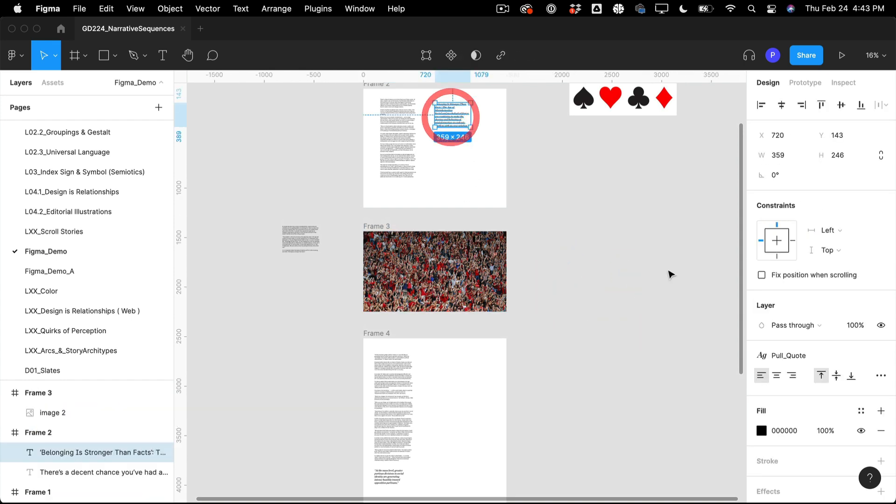
pyautogui.click(861, 357)
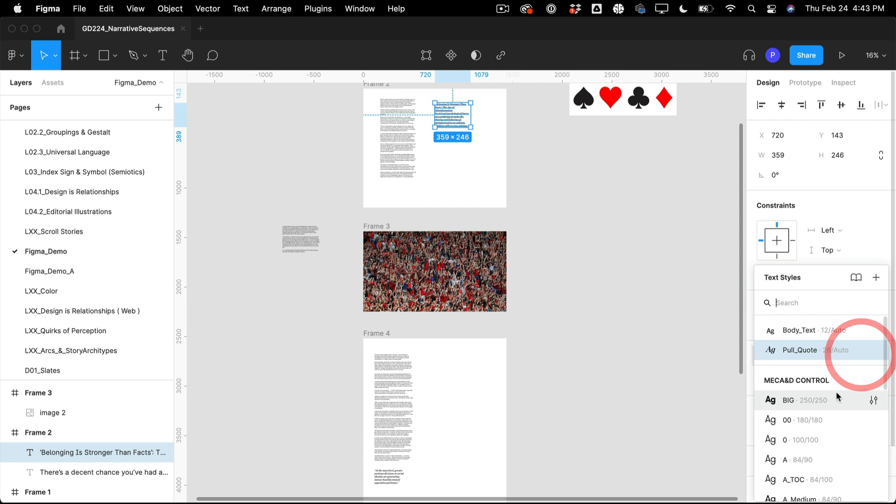
pyautogui.click(872, 350)
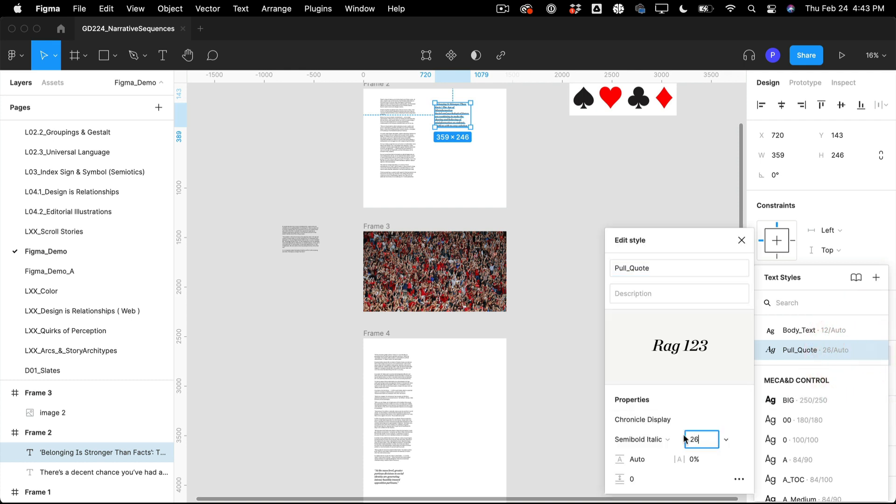
pyautogui.hotkey('shift', 'Up')
pyautogui.hotkey('shift', 'Up')
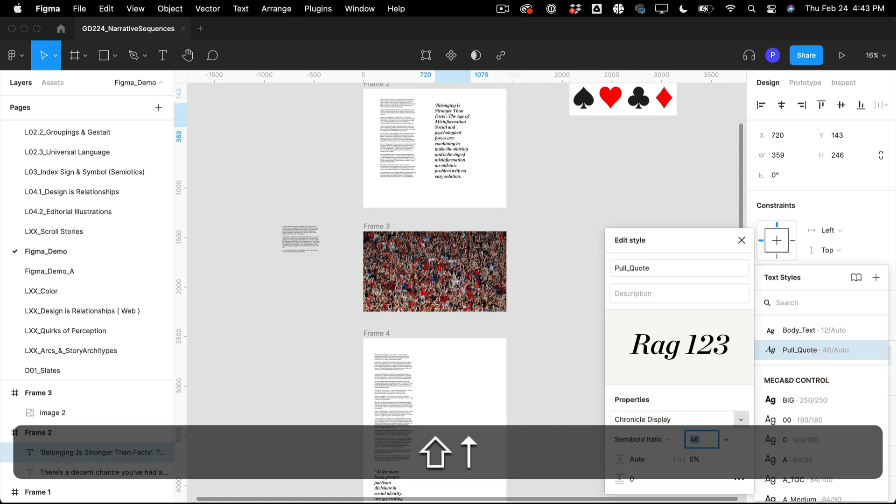
pyautogui.press('Down')
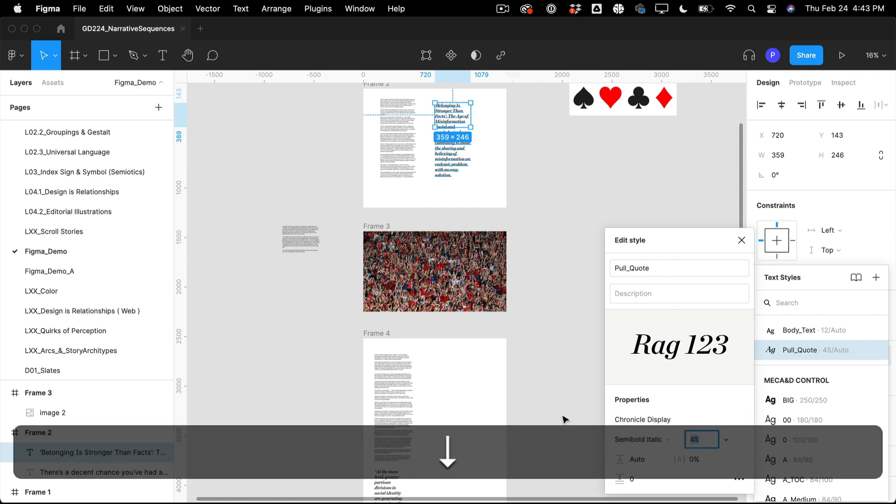
pyautogui.click(572, 402)
# Step: Widen the "They do not much favor consensus" text box in Frame 5 to 695 so the quote runs on two lines
pyautogui.scroll(-10, 573, 404)
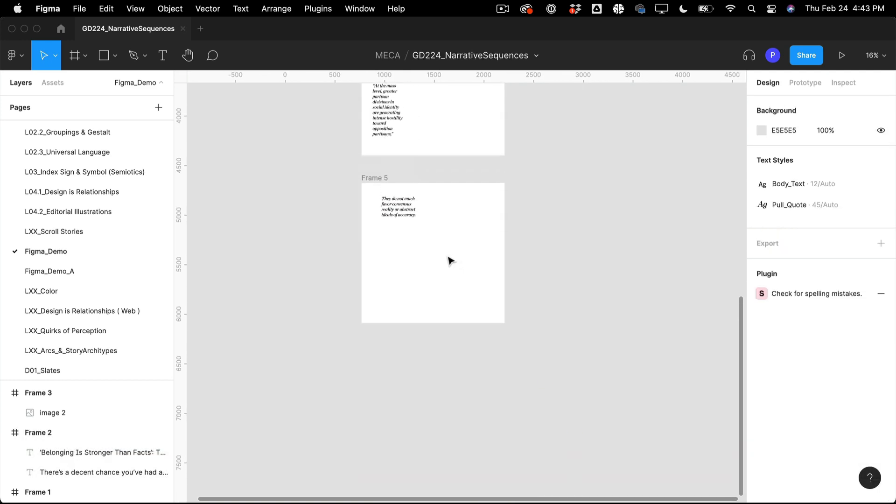
pyautogui.click(400, 200)
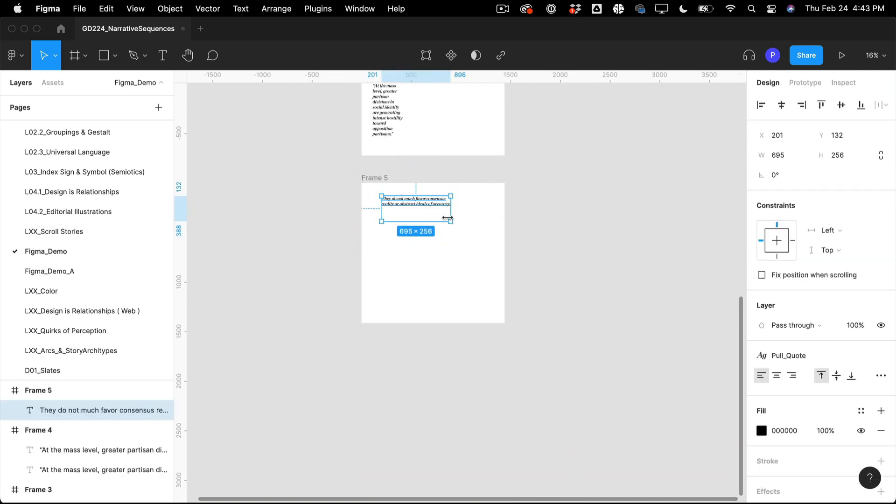
pyautogui.click(438, 251)
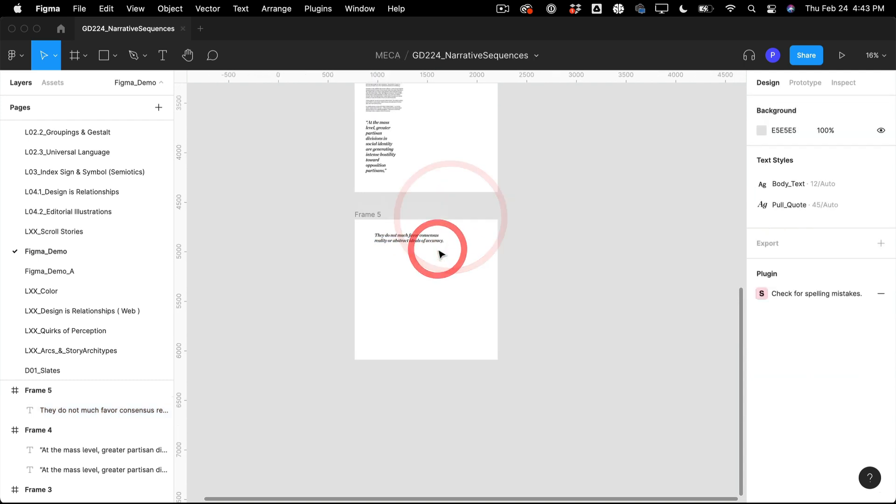
pyautogui.scroll(2, 396, 243)
# Step: Fill Frame 5 with dark red AE0000 and change its pull quote text from black to white
pyautogui.click(368, 222)
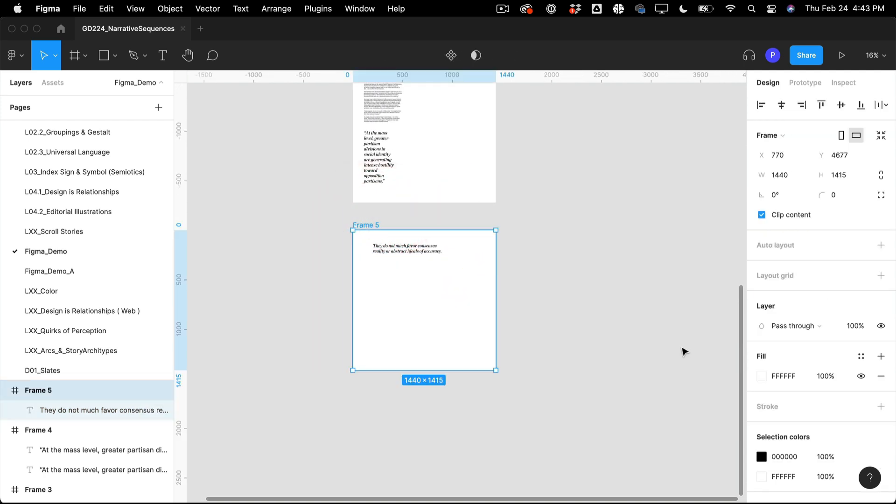
pyautogui.click(761, 477)
pyautogui.click(675, 443)
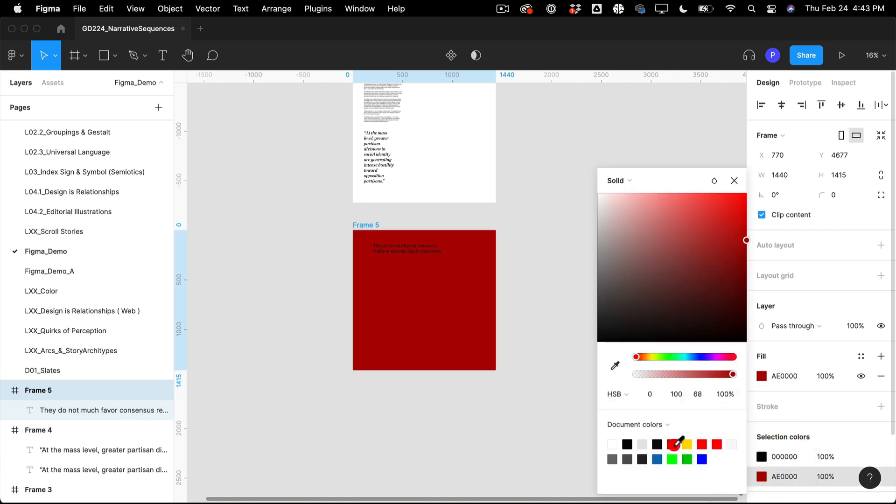
pyautogui.click(762, 457)
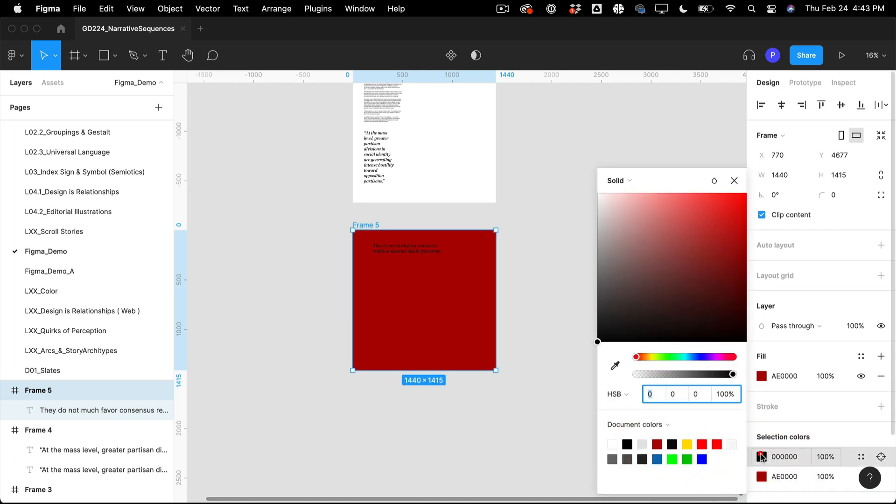
pyautogui.click(612, 444)
pyautogui.click(528, 382)
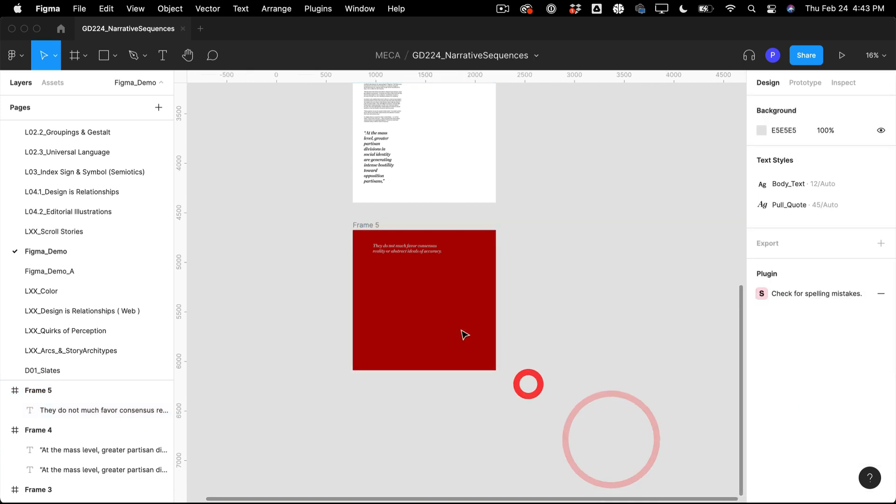
# Step: Shorten Frame 5 to a height of 388 so it forms a narrow band around its pull quote
pyautogui.scroll(5, 442, 312)
pyautogui.click(364, 367)
pyautogui.click(366, 377)
pyautogui.scroll(-5, 366, 377)
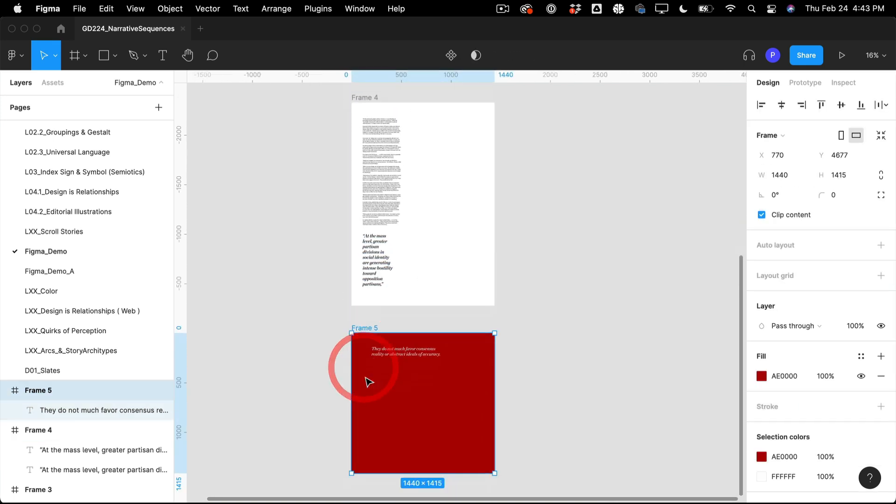
pyautogui.moveTo(428, 341); pyautogui.dragTo(428, 243)
pyautogui.scroll(7, 433, 250)
pyautogui.scroll(8, 432, 251)
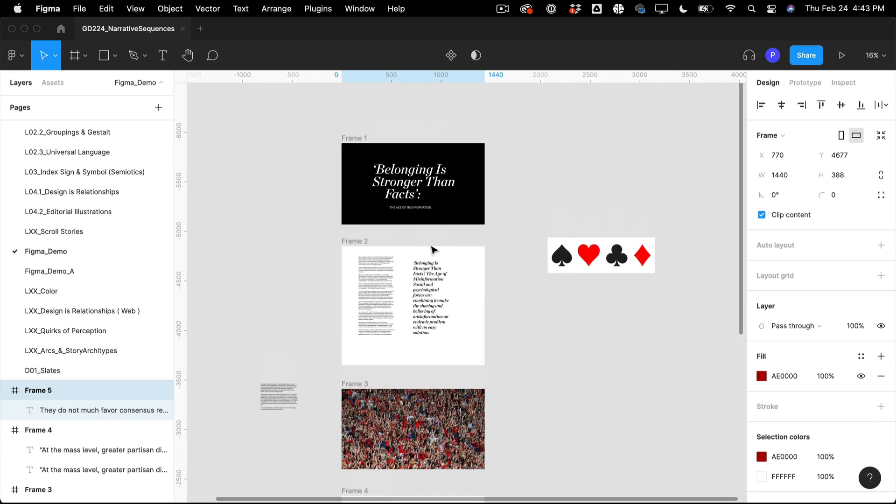
# Step: Reposition the texts in Frame 2, with the body text at X 152, Y 207 and the pull quote at X 632, Y 236
pyautogui.click(580, 297)
pyautogui.scroll(-4, 582, 299)
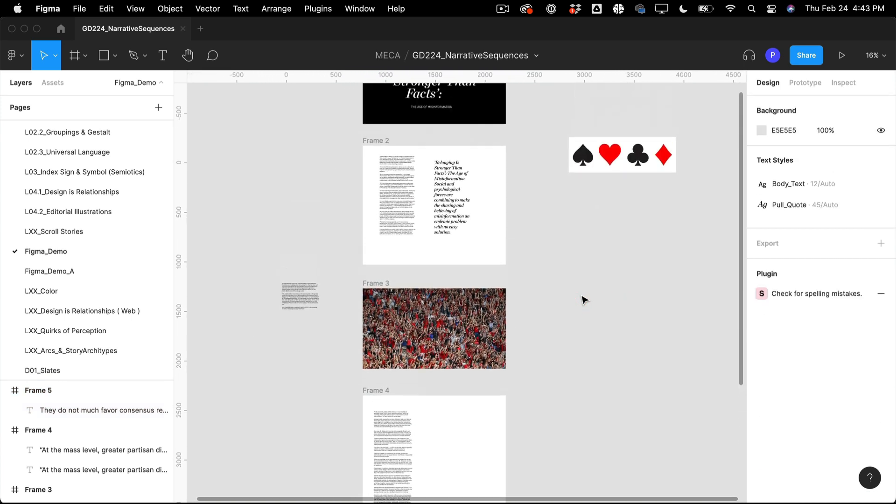
pyautogui.click(599, 163)
pyautogui.click(415, 216)
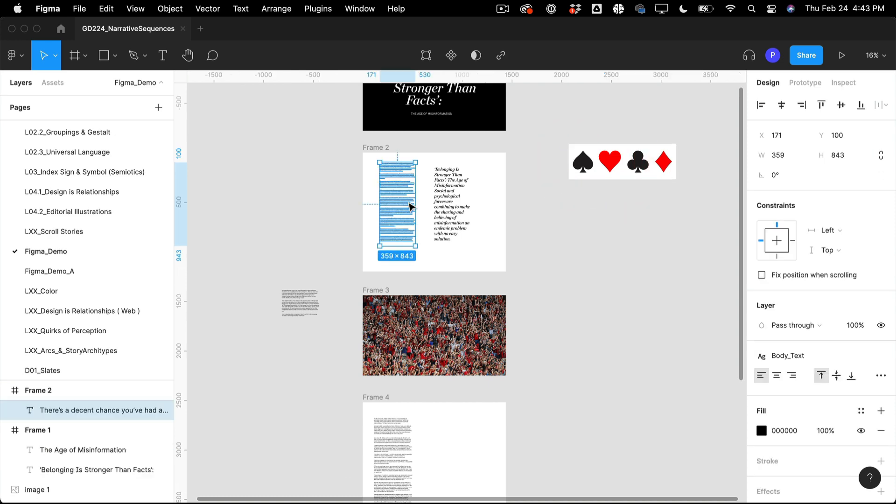
pyautogui.moveTo(415, 215); pyautogui.dragTo(411, 217)
pyautogui.moveTo(464, 215); pyautogui.dragTo(456, 224)
pyautogui.scroll(2, 457, 224)
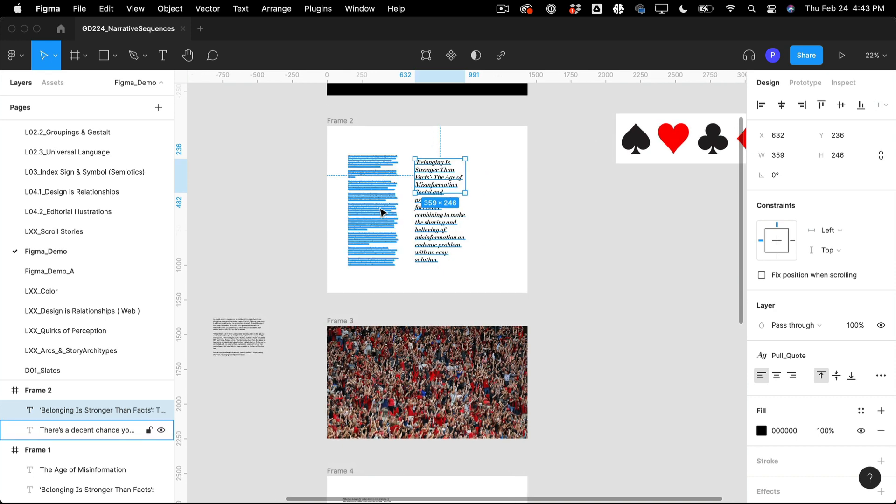
pyautogui.scroll(2, 382, 213)
pyautogui.click(382, 212)
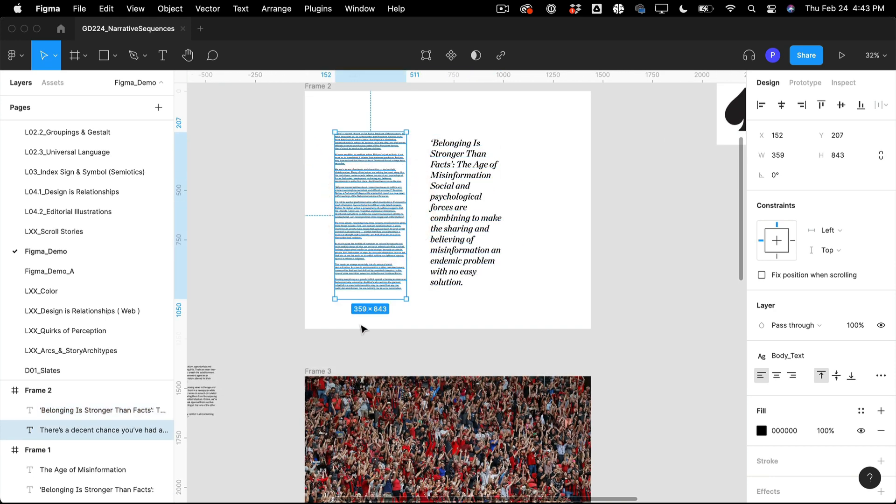
# Step: Move Frames 3, 4 and 5 together straight down to open a large gap beneath Frame 2
pyautogui.scroll(-5, 351, 369)
pyautogui.scroll(-10, 351, 368)
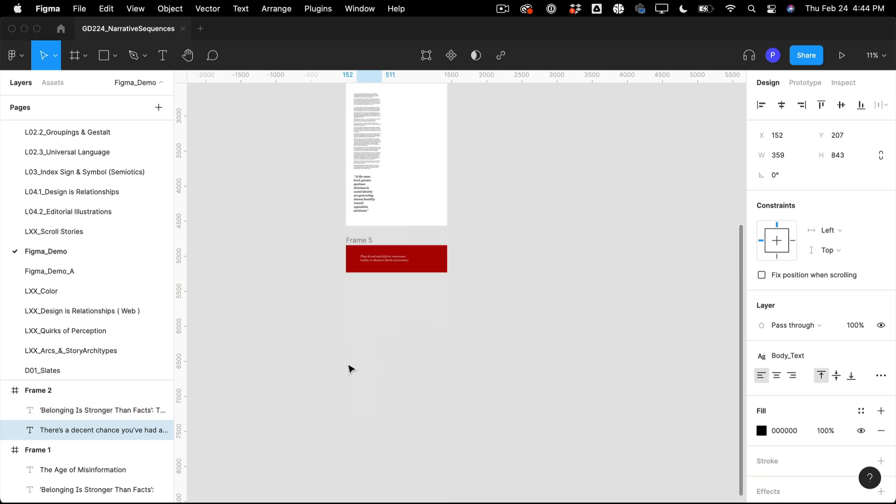
pyautogui.scroll(5, 351, 368)
pyautogui.scroll(-3, 351, 368)
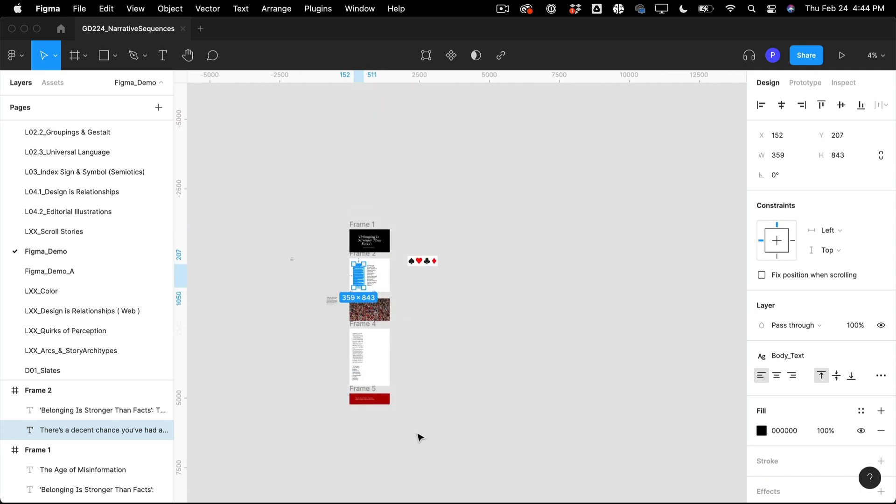
pyautogui.moveTo(419, 436); pyautogui.dragTo(364, 401)
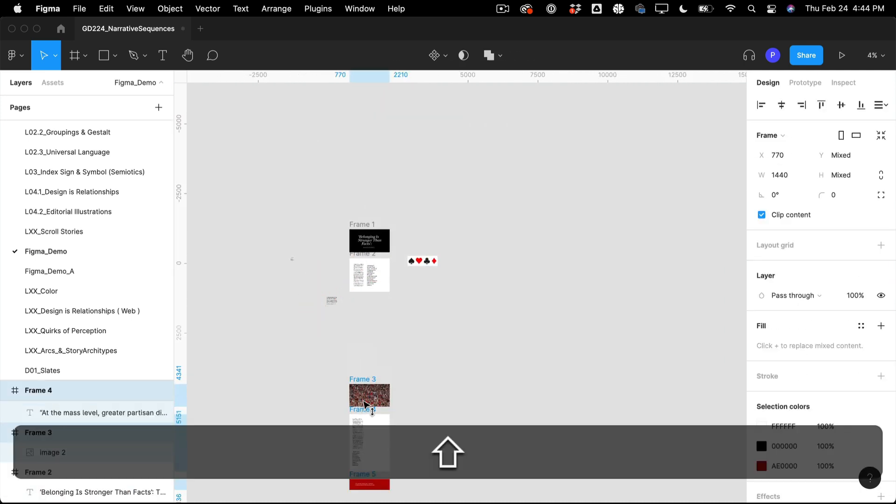
# Step: Extend Frame 2 downward to a height of 2866
pyautogui.scroll(5, 363, 280)
pyautogui.click(331, 250)
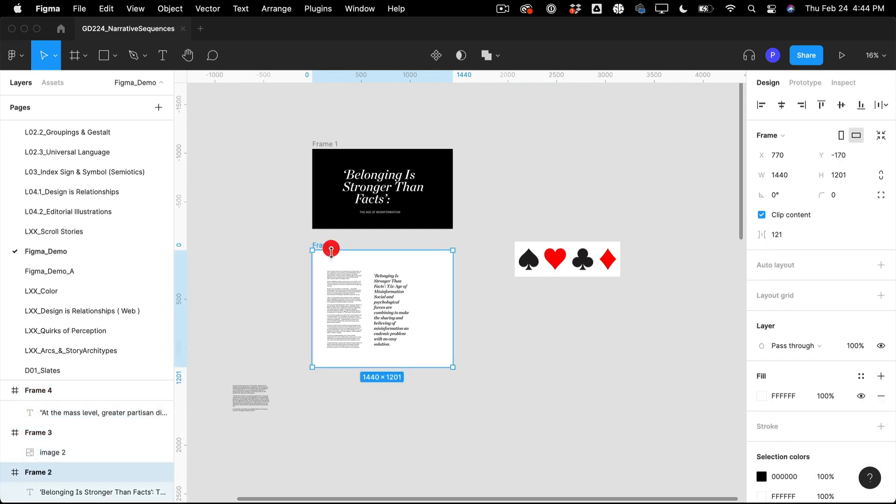
pyautogui.moveTo(371, 367); pyautogui.dragTo(370, 494)
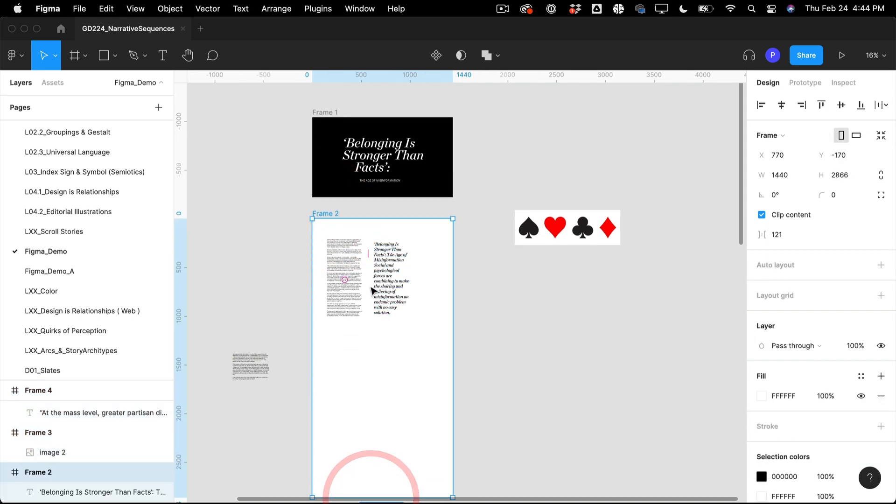
# Step: Enlarge the pull quote's text box in Frame 2 to 413 × 404
pyautogui.click(373, 291)
pyautogui.scroll(4, 393, 276)
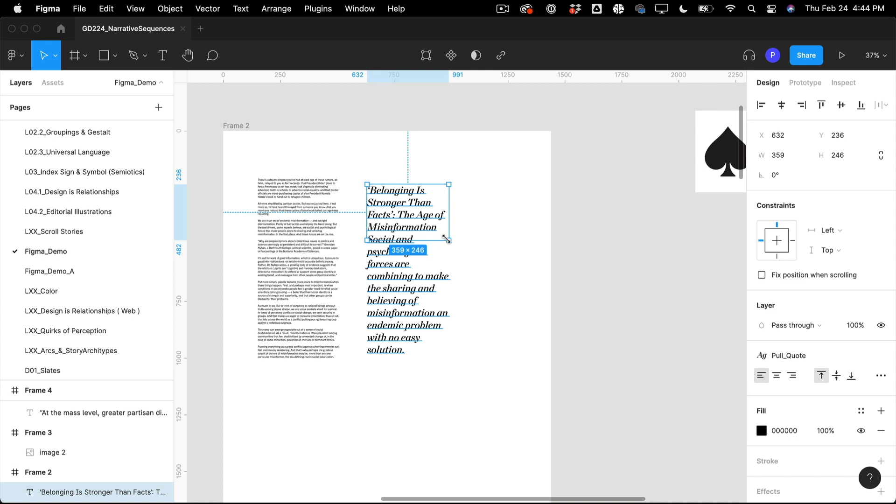
pyautogui.moveTo(446, 239); pyautogui.dragTo(461, 278)
# Step: Delete the opening title words of the Frame 2 pull quote so that it starts with "Social and psychological forces"
pyautogui.doubleClick(443, 230)
pyautogui.doubleClick(370, 227)
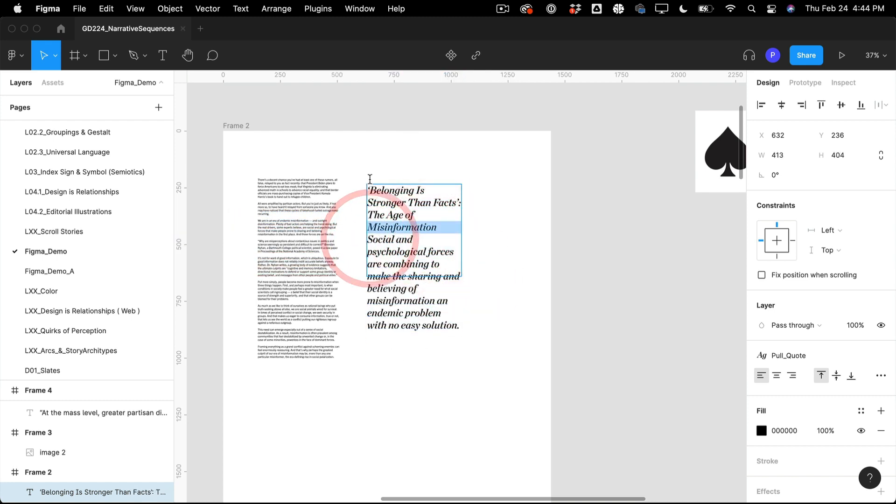
pyautogui.keyDown('shift'); pyautogui.click(369, 163); pyautogui.keyUp('shift')
pyautogui.press('BackSpace')
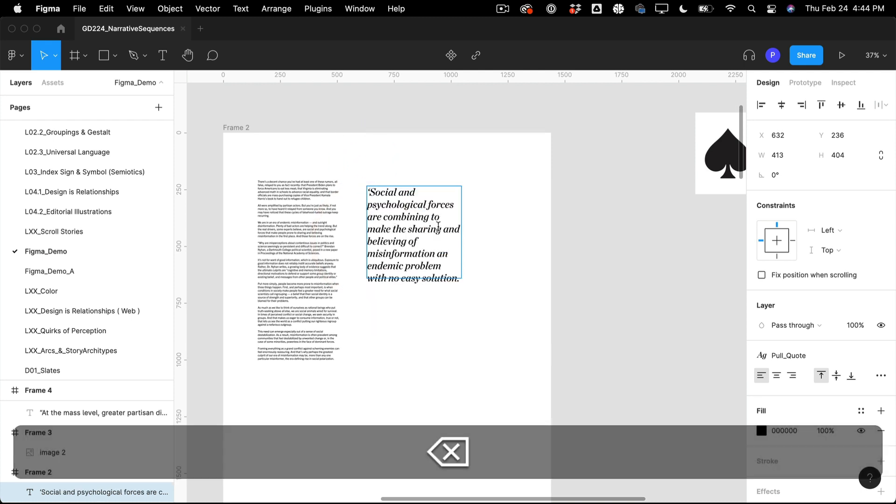
pyautogui.scroll(2, 438, 226)
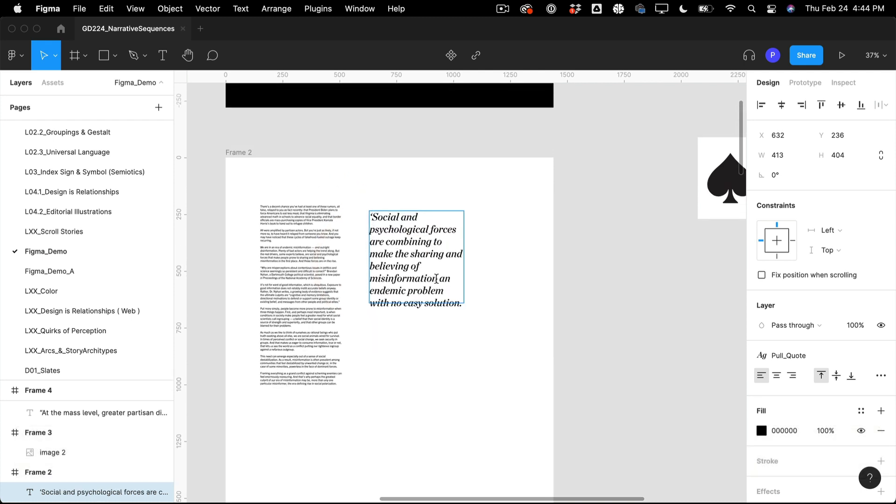
# Step: Widen the "Social and psychological forces" pull quote box in Frame 2 to 628
pyautogui.click(560, 323)
pyautogui.scroll(-5, 557, 322)
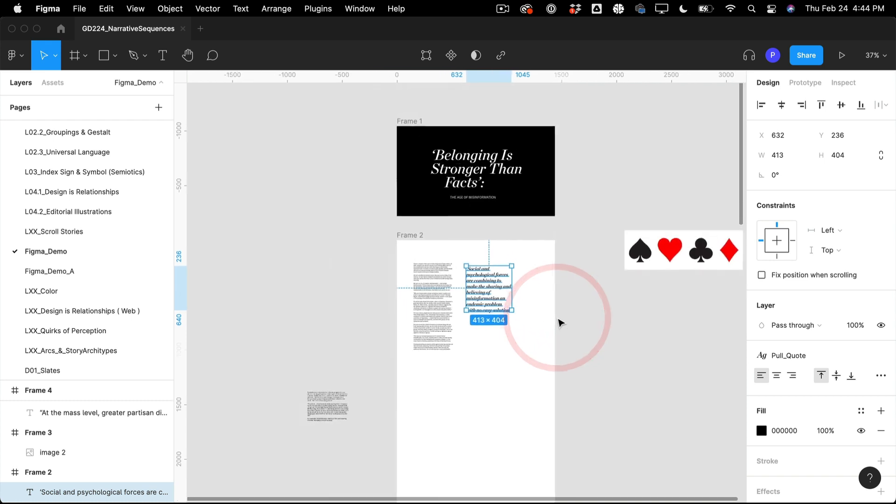
pyautogui.moveTo(497, 242); pyautogui.dragTo(524, 242)
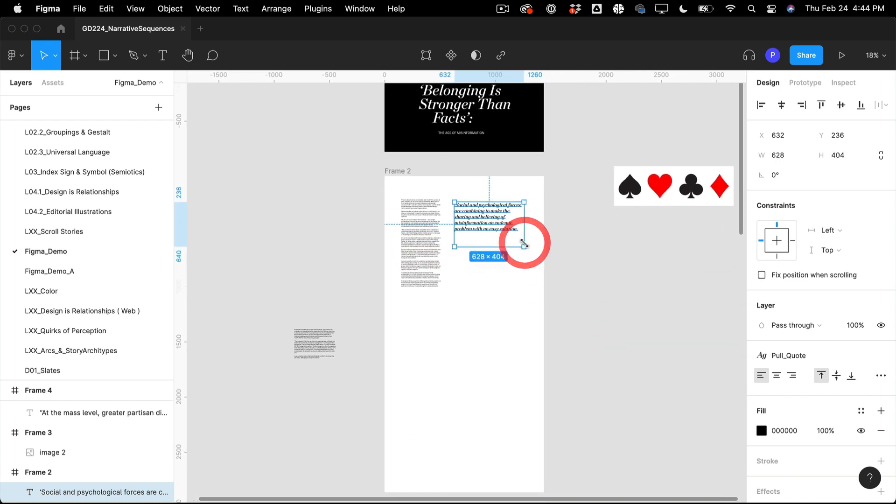
# Step: Stack the Frame 2 texts, with the pull quote on top and the body text directly below it at X 152, Y 498
pyautogui.scroll(5, 527, 245)
pyautogui.scroll(-3, 568, 356)
pyautogui.scroll(5, 568, 356)
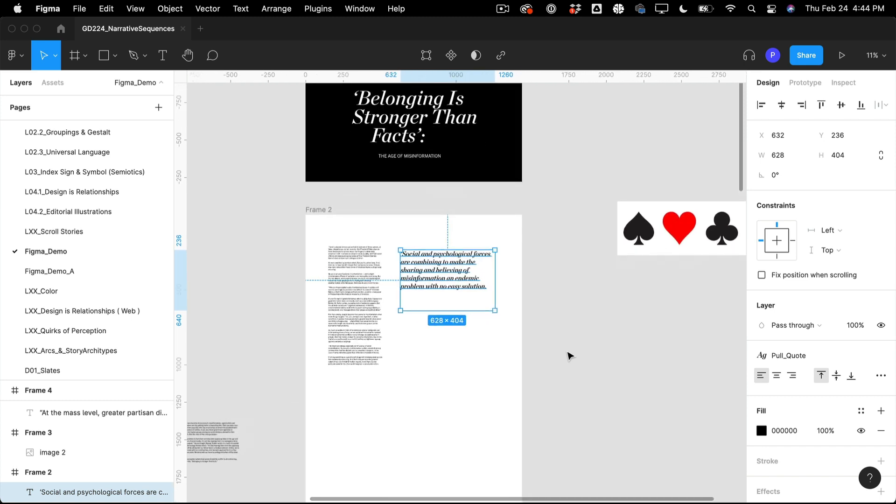
pyautogui.moveTo(451, 289); pyautogui.dragTo(360, 374)
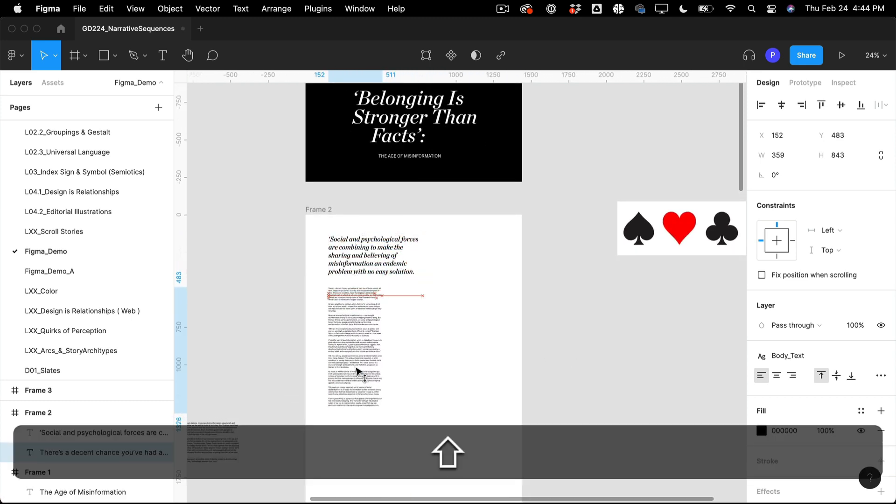
pyautogui.scroll(-15, 587, 297)
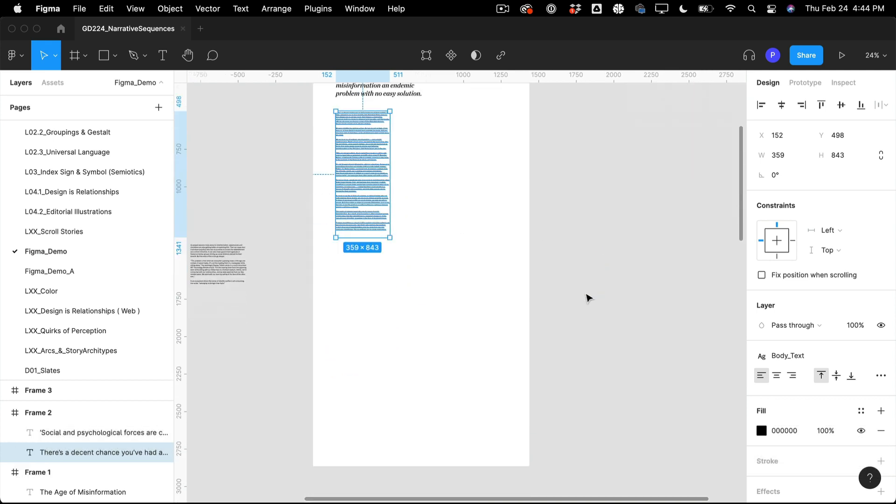
pyautogui.keyDown('ctrl'); pyautogui.scroll(-5, 588, 298); pyautogui.keyUp('ctrl')
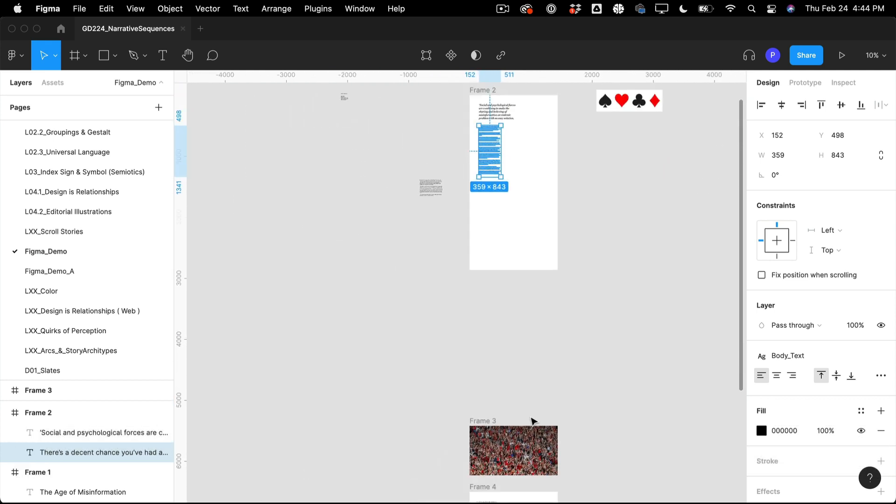
pyautogui.hscroll(2, 464, 387)
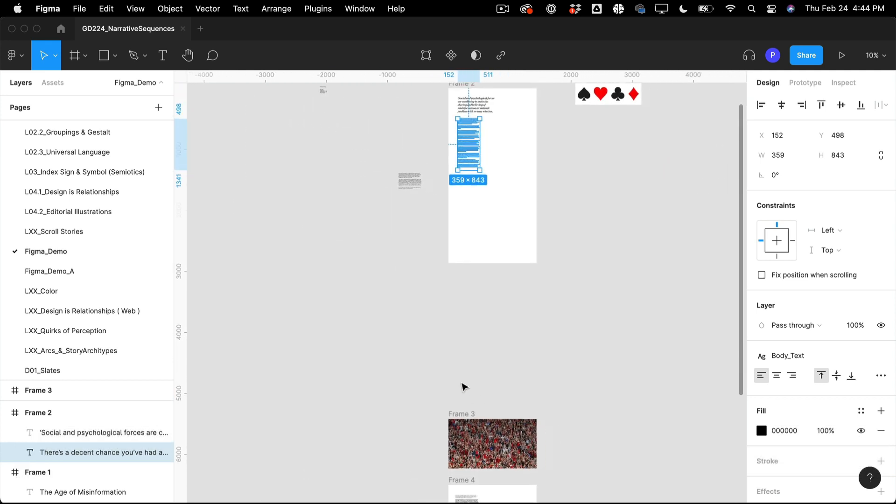
pyautogui.click(418, 398)
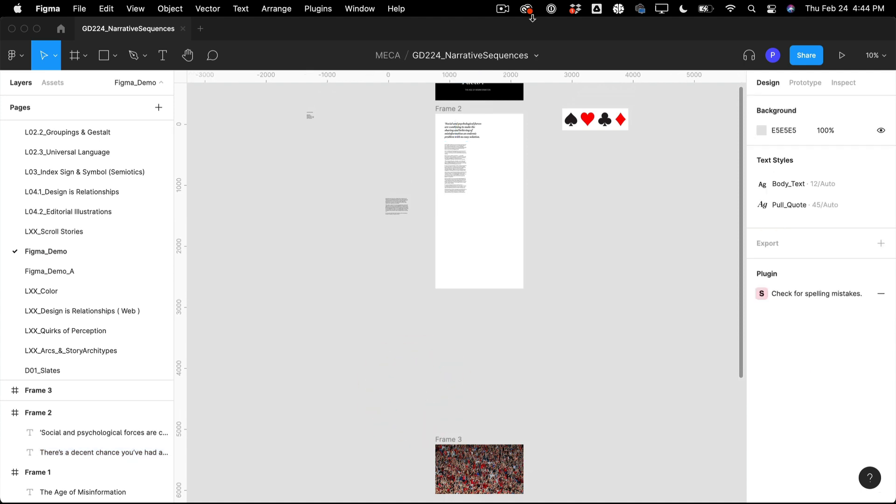
pyautogui.click(502, 9)
pyautogui.click(504, 41)
# Step: Move Frames 3, 4 and 5 up together so they sit closer below Frame 2, starting at Y 3268
pyautogui.scroll(-5, 574, 302)
pyautogui.scroll(-3, 572, 304)
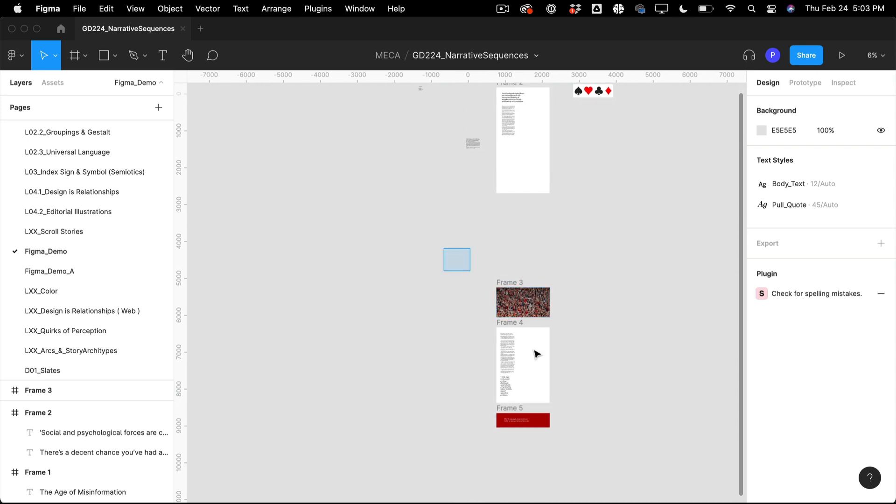
pyautogui.moveTo(536, 354); pyautogui.dragTo(560, 398)
pyautogui.moveTo(466, 278); pyautogui.dragTo(606, 503)
pyautogui.moveTo(532, 266); pyautogui.dragTo(532, 194)
pyautogui.scroll(2, 574, 184)
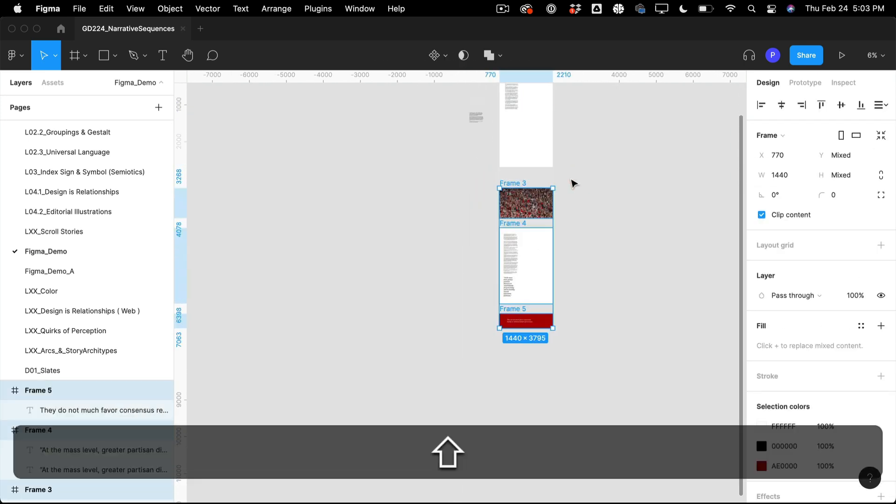
pyautogui.scroll(5, 574, 183)
# Step: Move the loose "As people become more prone to misinformation" text block below Frame 5, at X 770, Y 7439
pyautogui.click(363, 252)
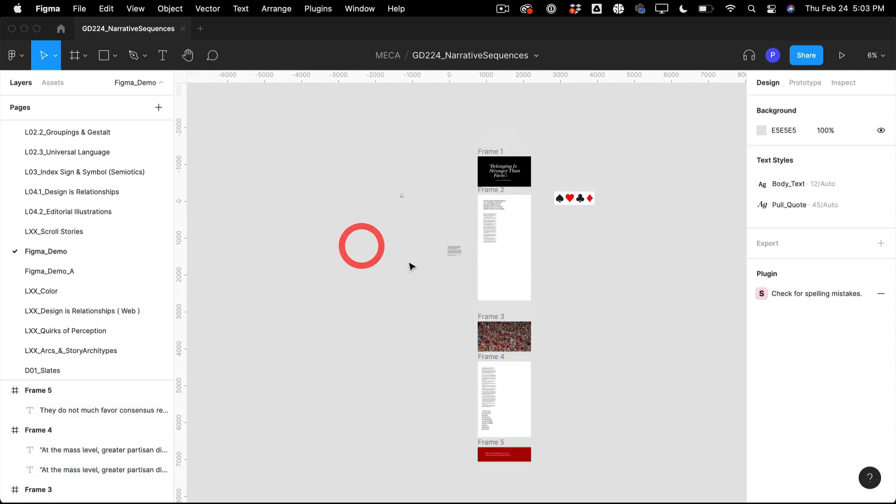
pyautogui.moveTo(454, 251); pyautogui.dragTo(489, 488)
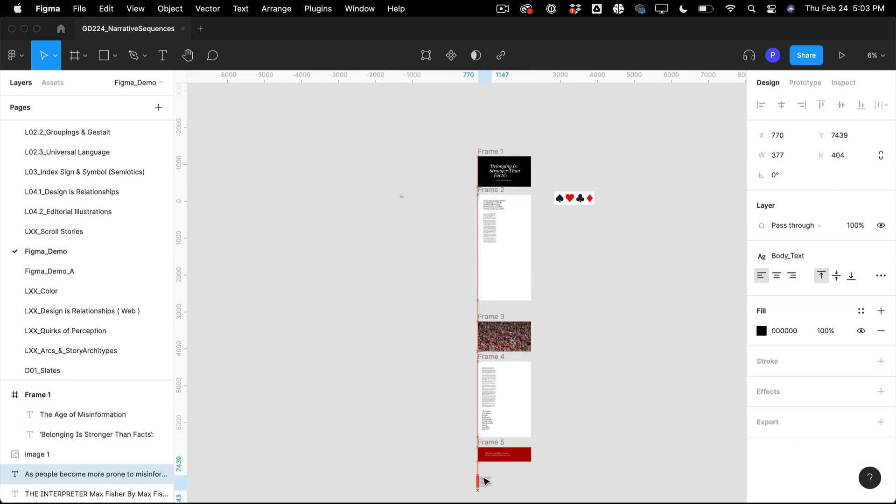
pyautogui.scroll(-2, 482, 476)
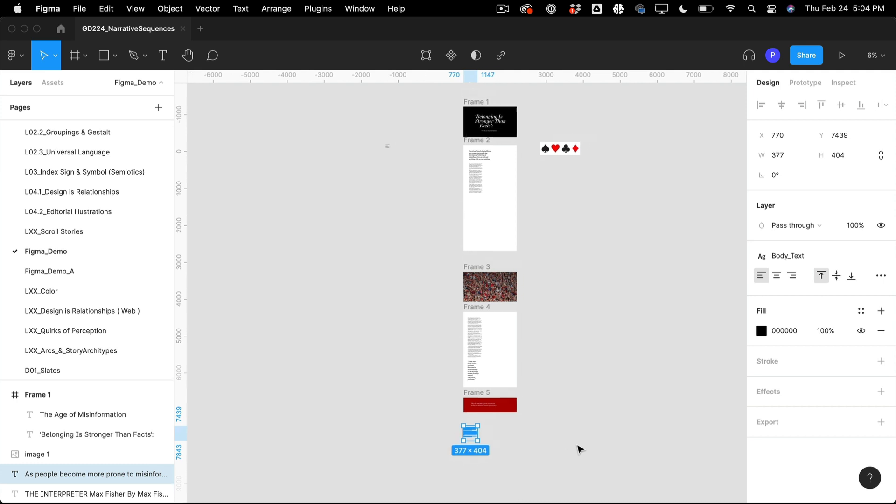
pyautogui.click(472, 431)
pyautogui.click(588, 422)
# Step: Draw a 1440 × 1009 frame below the loose text block and place that text inside it at X 252, Y 207
pyautogui.scroll(-3, 568, 363)
pyautogui.hscroll(2, 568, 363)
pyautogui.scroll(1, 537, 333)
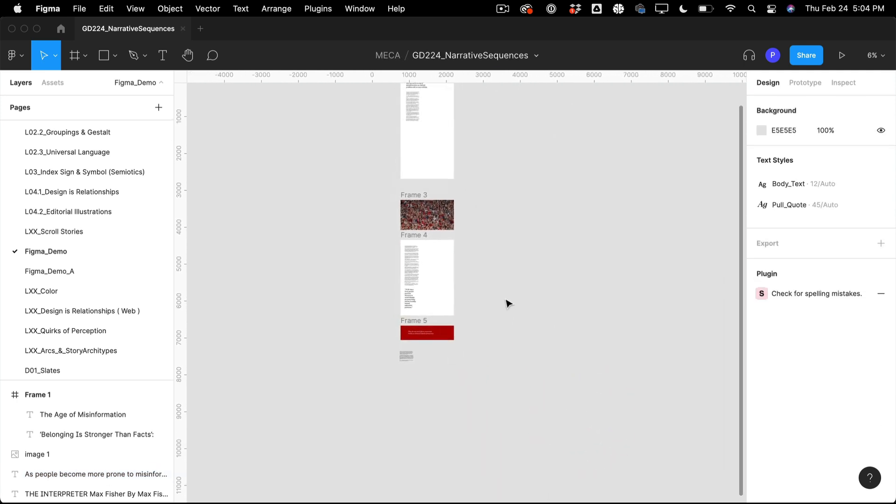
pyautogui.click(80, 59)
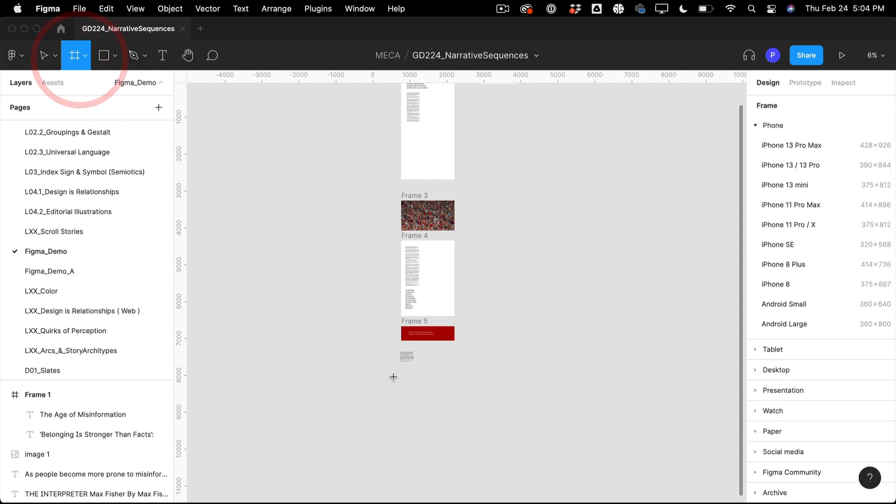
pyautogui.moveTo(399, 376); pyautogui.dragTo(478, 413)
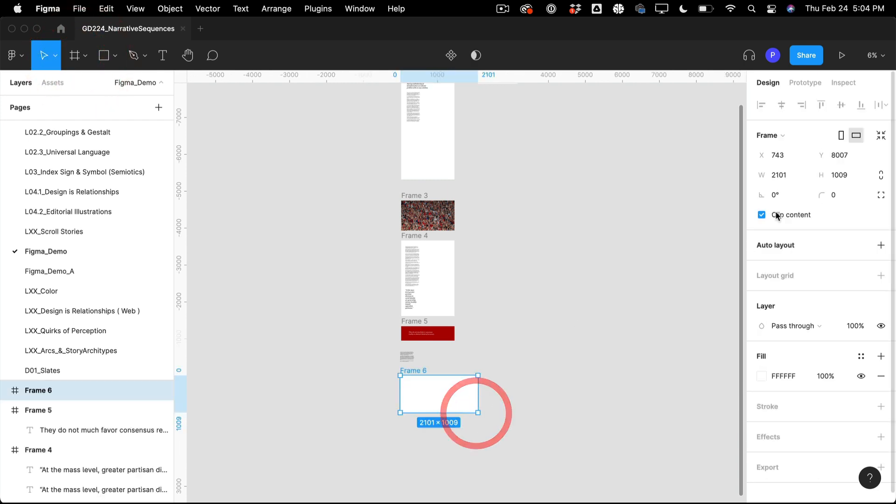
pyautogui.write('144')
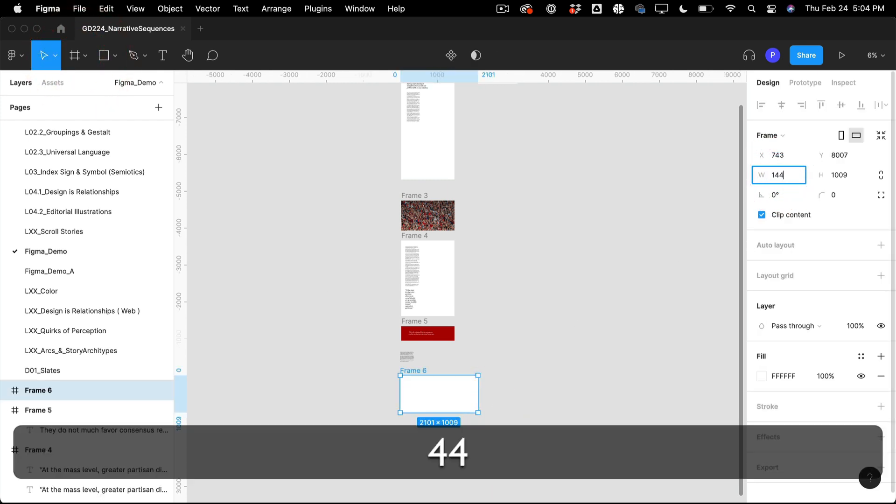
pyautogui.write('0')
pyautogui.press('Return')
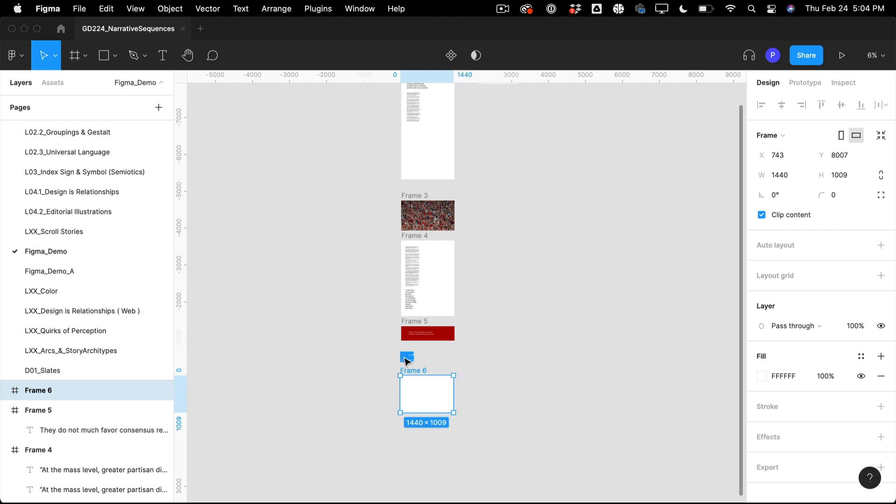
pyautogui.moveTo(407, 361); pyautogui.dragTo(416, 395)
# Step: Move the card suits image into Frame 2 over the pull quote, at X 152, Y -20
pyautogui.scroll(5, 655, 143)
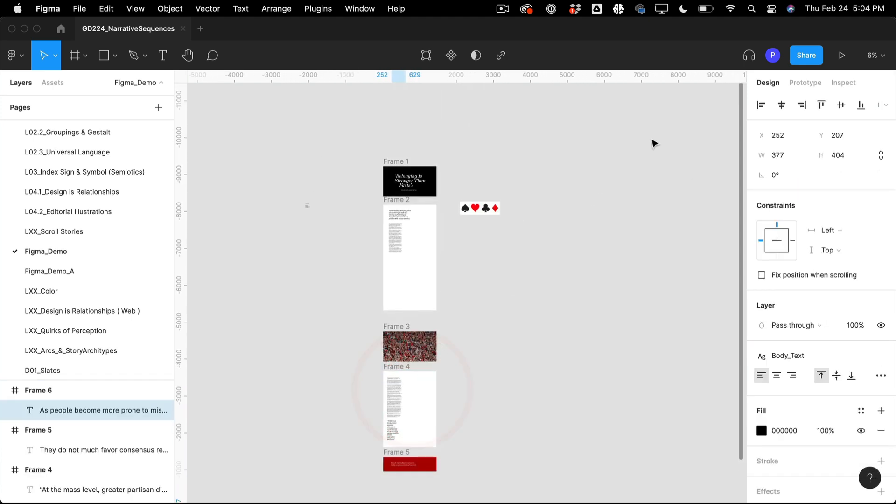
pyautogui.click(483, 216)
pyautogui.scroll(5, 479, 213)
pyautogui.hscroll(-3, 482, 214)
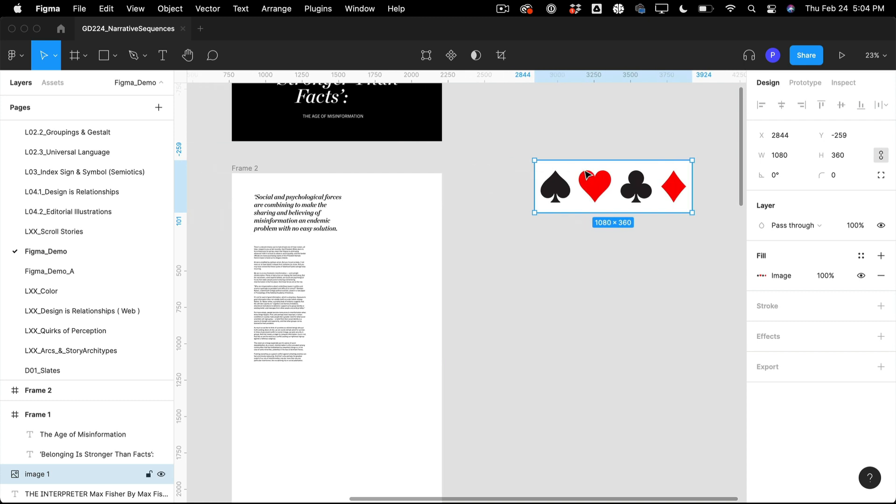
pyautogui.moveTo(587, 175); pyautogui.dragTo(306, 186)
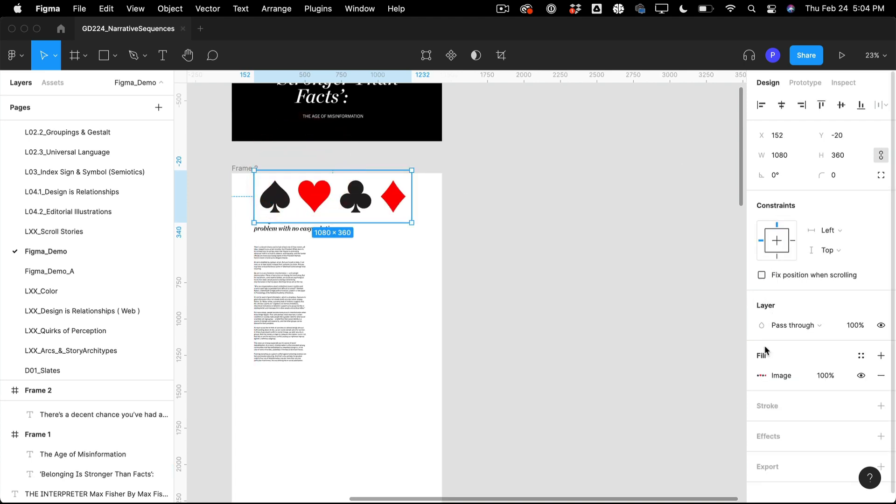
# Step: Switch the card suits image fill to Crop and crop it to a width of 289 so that only the spade remains
pyautogui.click(763, 377)
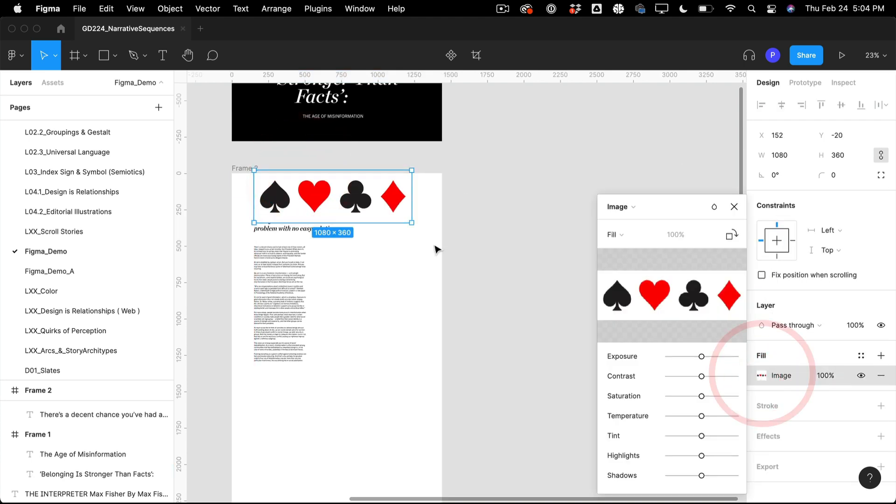
pyautogui.moveTo(406, 196); pyautogui.dragTo(342, 199)
pyautogui.press('super+z')
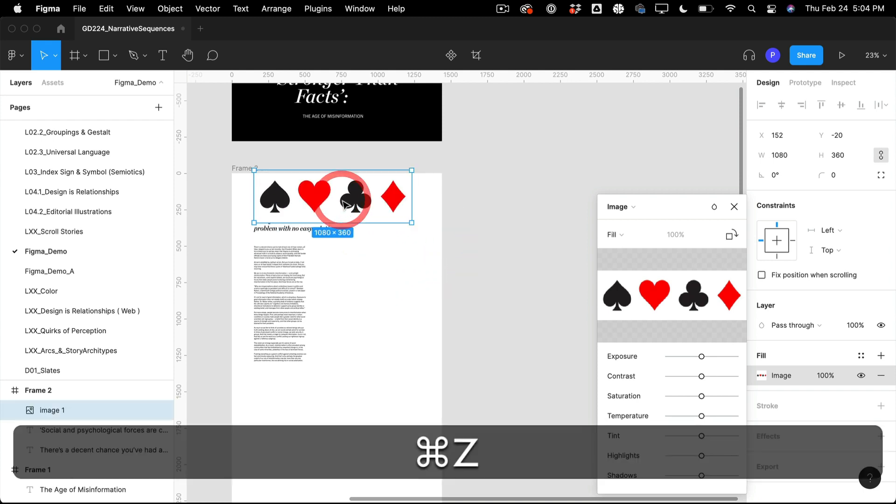
pyautogui.click(626, 234)
pyautogui.click(625, 264)
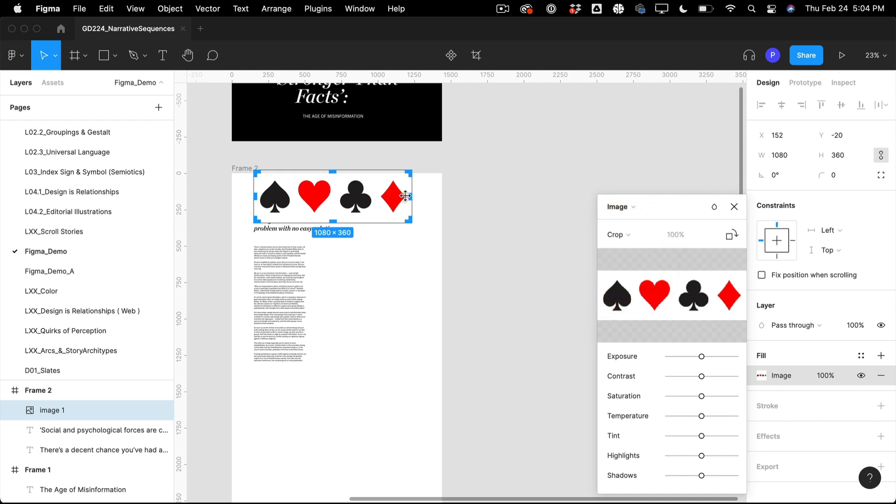
pyautogui.moveTo(410, 196); pyautogui.dragTo(313, 198)
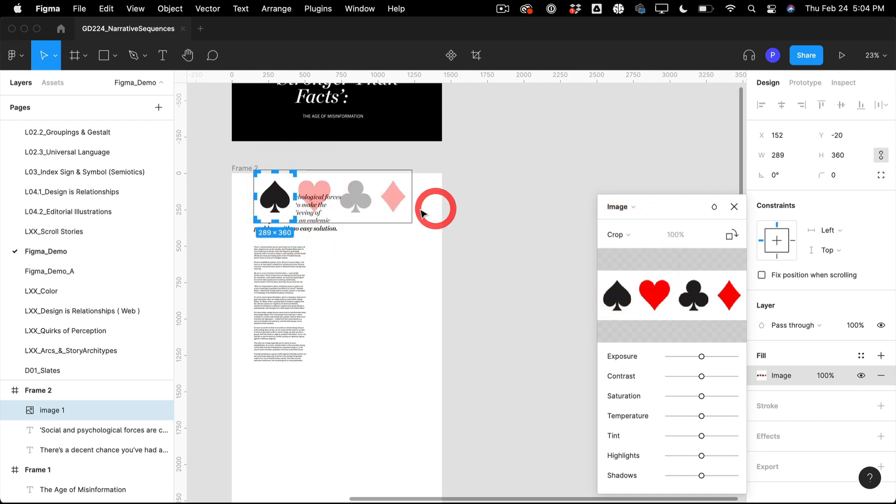
pyautogui.click(479, 172)
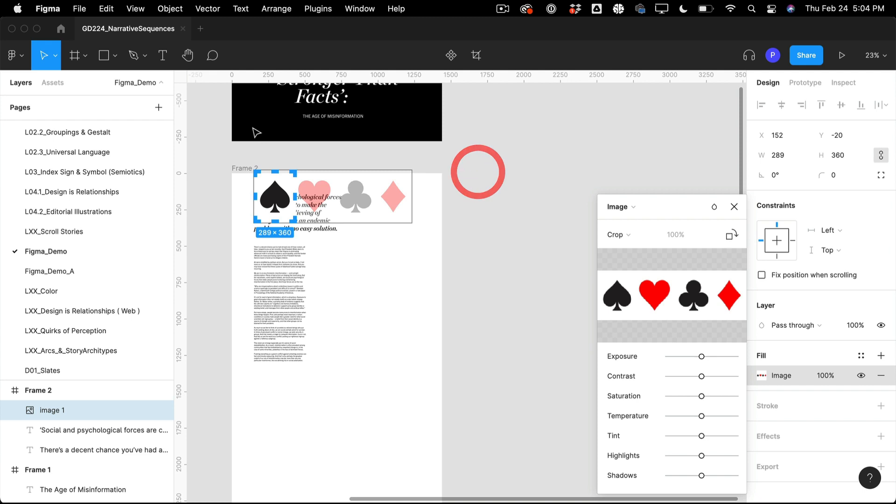
pyautogui.click(219, 155)
# Step: Duplicate the spade image within Frame 2 and arrange the original between the pull quote and the body text
pyautogui.moveTo(280, 201); pyautogui.dragTo(371, 264)
pyautogui.scroll(-3, 368, 267)
pyautogui.scroll(-3, 368, 267)
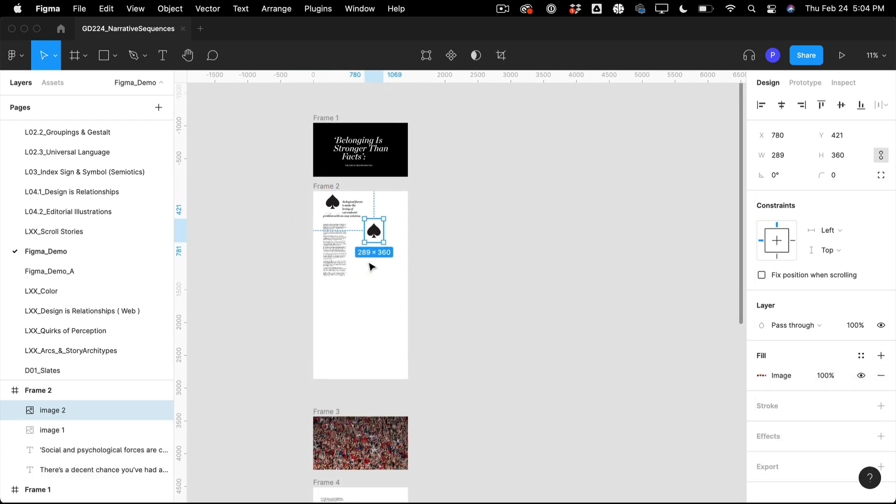
pyautogui.scroll(-5, 370, 264)
pyautogui.moveTo(359, 138); pyautogui.dragTo(356, 160)
# Step: Move the spade copy into Frame 4 beside the body text, at X 575, Y 395
pyautogui.moveTo(354, 92); pyautogui.dragTo(386, 420)
pyautogui.scroll(-6, 387, 418)
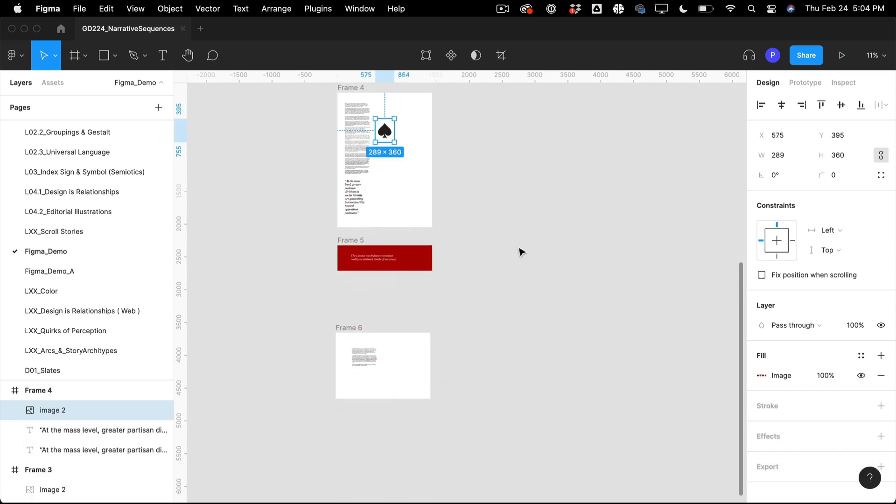
pyautogui.scroll(3, 516, 233)
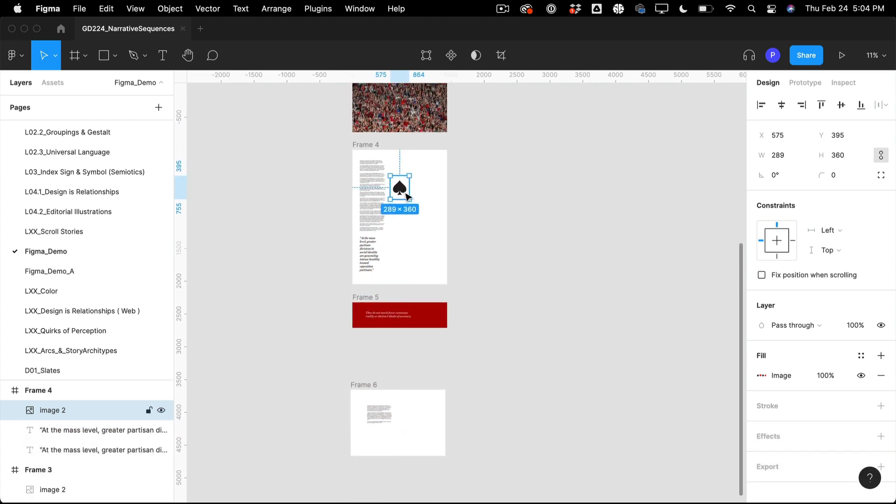
# Step: Shift the picture inside the crop of the Frame 4 card image to show the red heart instead of the spade
pyautogui.doubleClick(402, 194)
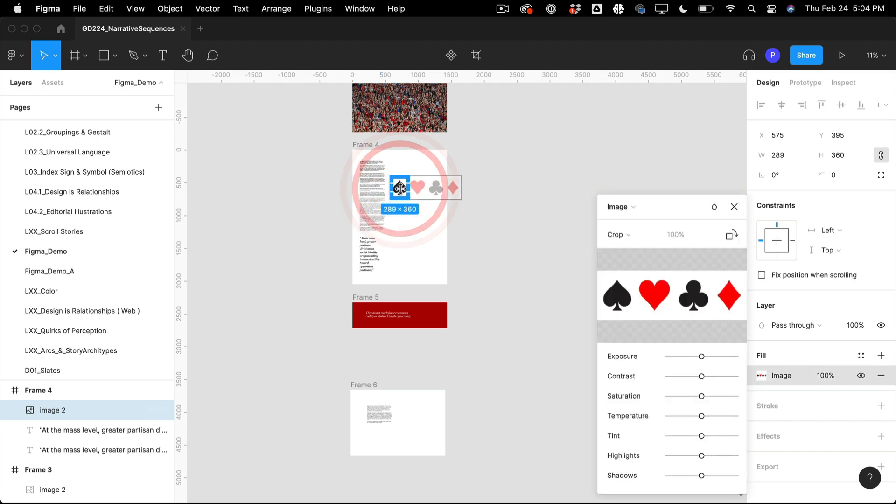
pyautogui.press('super+equal')
pyautogui.press('super+equal')
pyautogui.press('super+equal')
pyautogui.moveTo(344, 132); pyautogui.dragTo(614, 399)
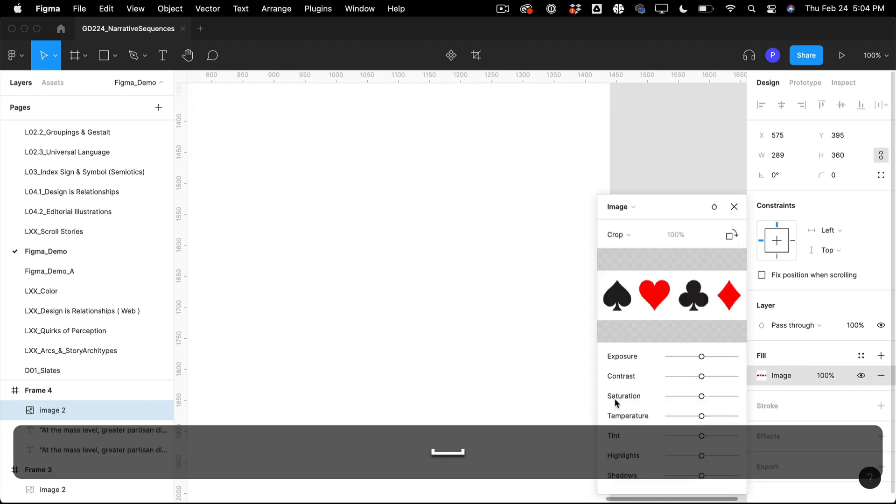
pyautogui.moveTo(525, 190); pyautogui.dragTo(771, 487)
pyautogui.moveTo(550, 270); pyautogui.dragTo(335, 503)
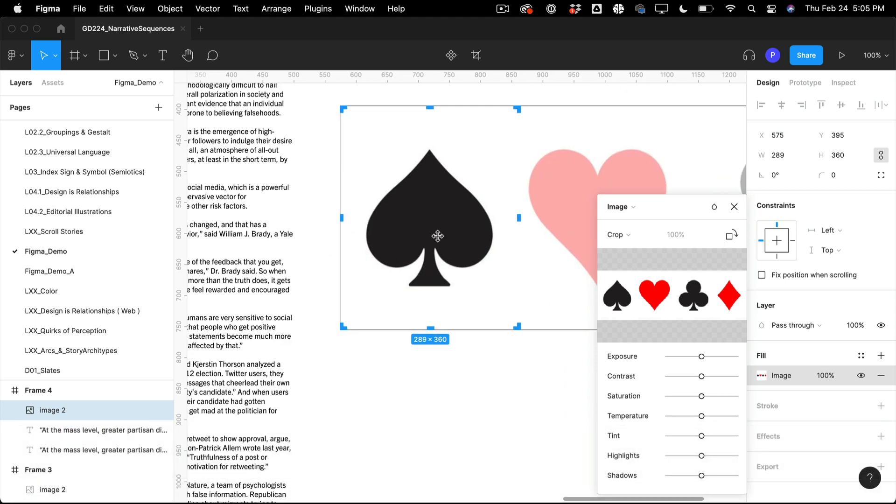
pyautogui.moveTo(392, 238); pyautogui.dragTo(279, 241)
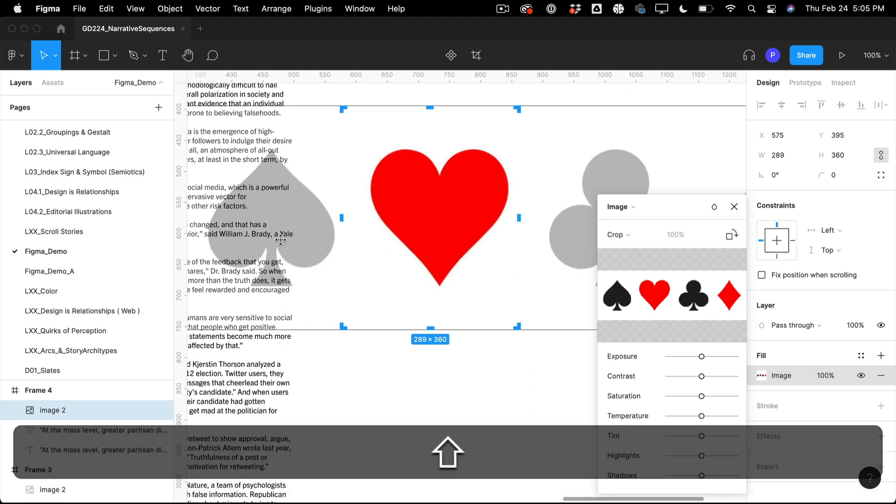
pyautogui.click(357, 446)
# Step: Shift the picture inside the crop of the Frame 4 card image to show the red diamond
pyautogui.scroll(-2, 356, 447)
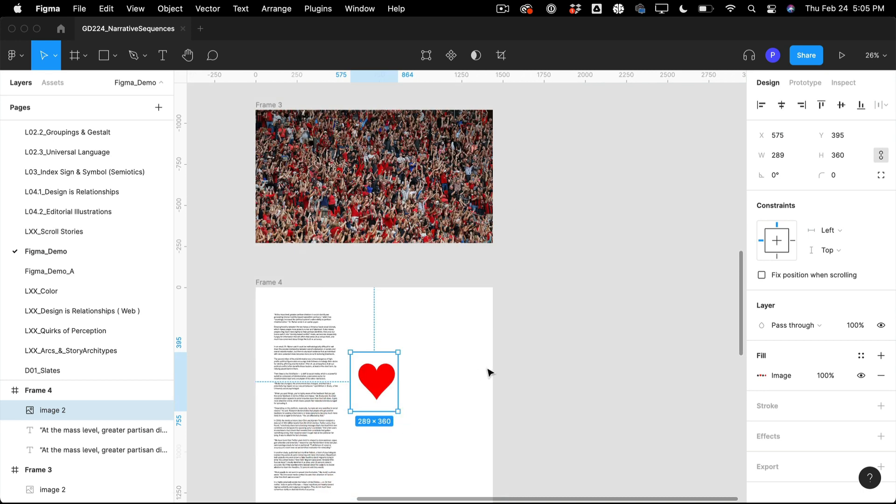
pyautogui.doubleClick(371, 385)
pyautogui.moveTo(371, 386); pyautogui.dragTo(283, 383)
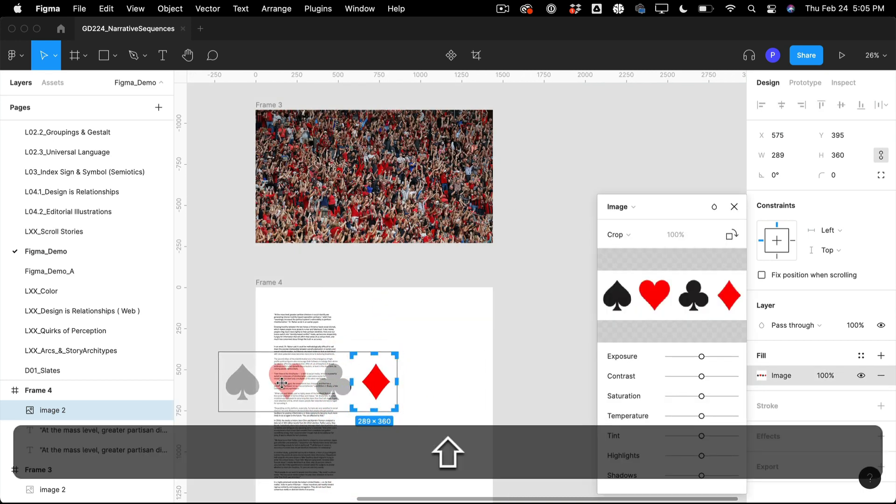
pyautogui.click(424, 340)
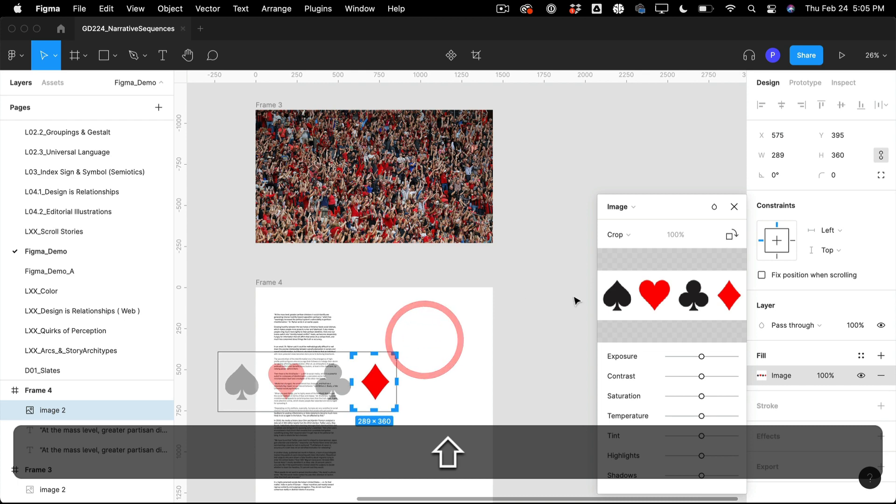
# Step: Review the whole stack of frames, checking the card suit images and spacing in Frames 1 to 6
pyautogui.scroll(-3, 573, 298)
pyautogui.scroll(5, 574, 301)
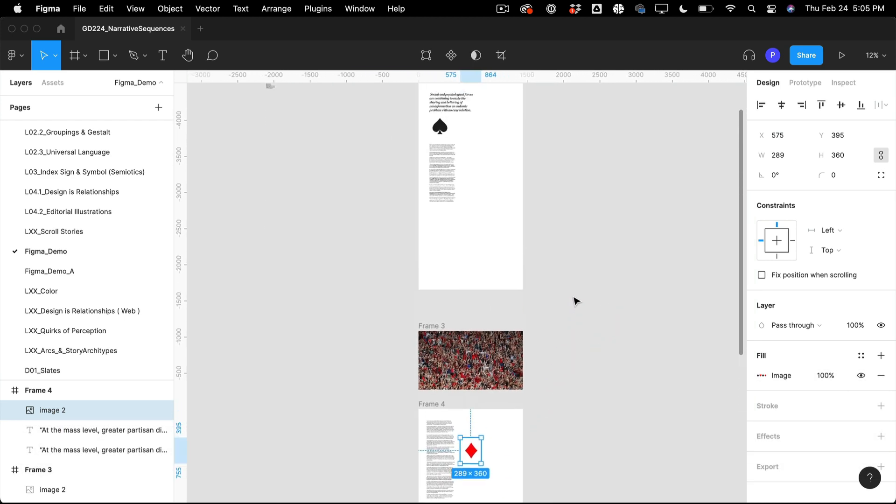
pyautogui.click(574, 301)
pyautogui.scroll(1, 575, 300)
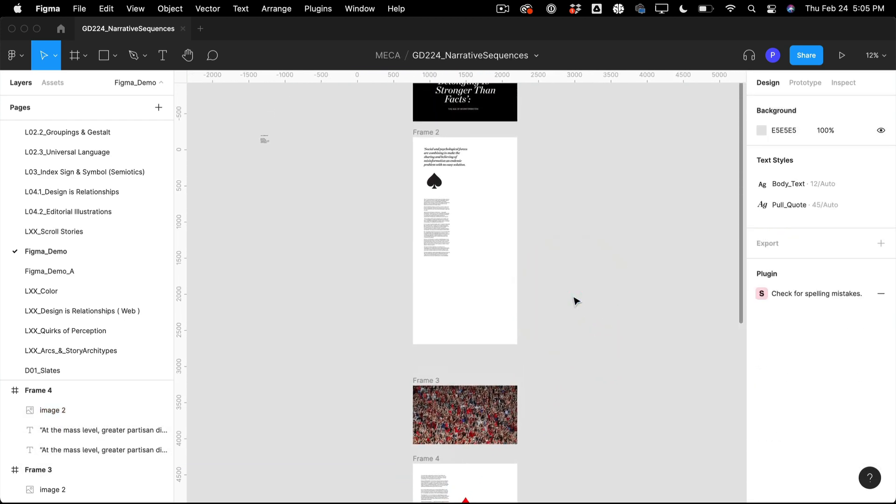
pyautogui.scroll(-6, 575, 300)
pyautogui.scroll(-3, 575, 301)
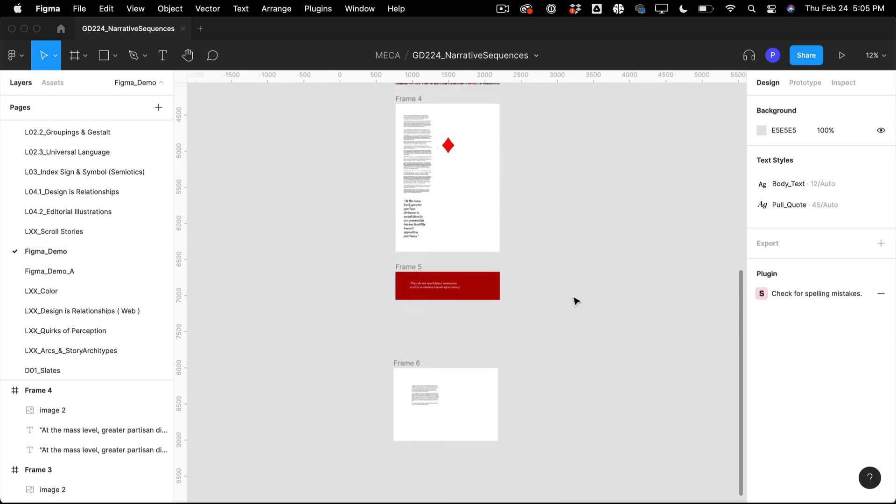
pyautogui.scroll(-4, 575, 301)
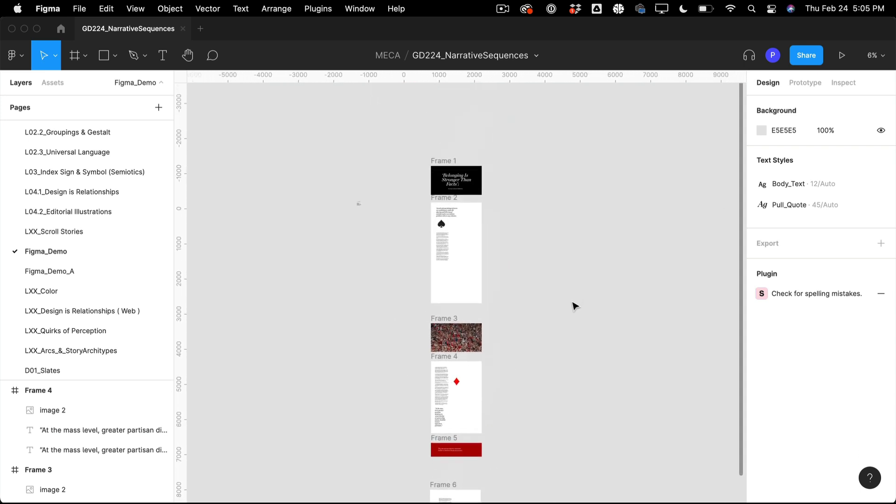
# Step: Move Frame 1 straight up to Y -1423, opening a gap above Frame 2
pyautogui.scroll(-2, 571, 303)
pyautogui.moveTo(435, 140); pyautogui.dragTo(435, 132)
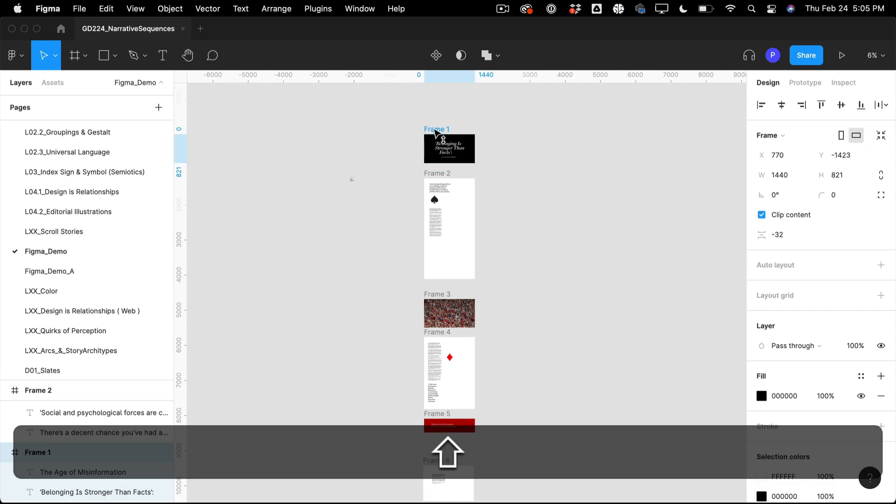
pyautogui.click(456, 194)
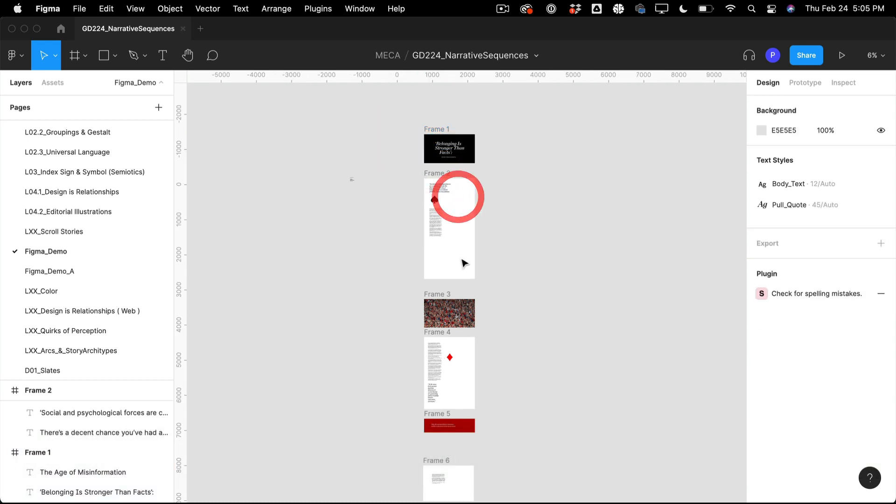
pyautogui.click(443, 171)
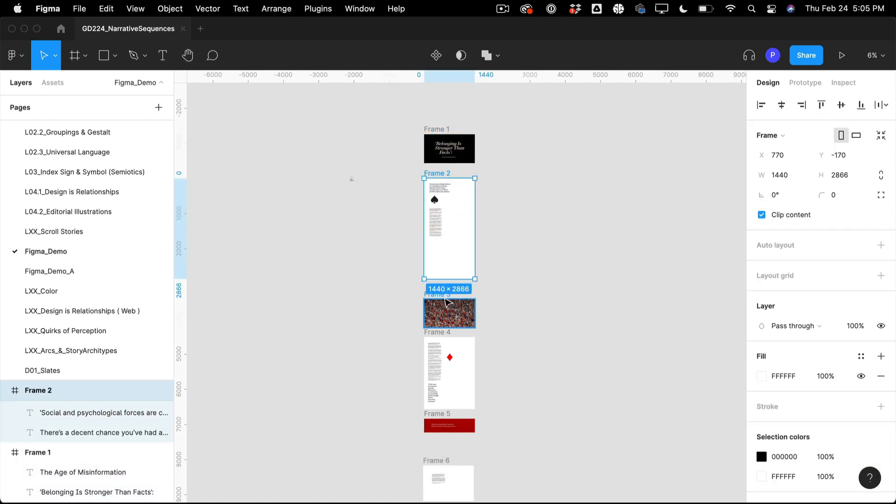
pyautogui.click(449, 304)
pyautogui.click(498, 344)
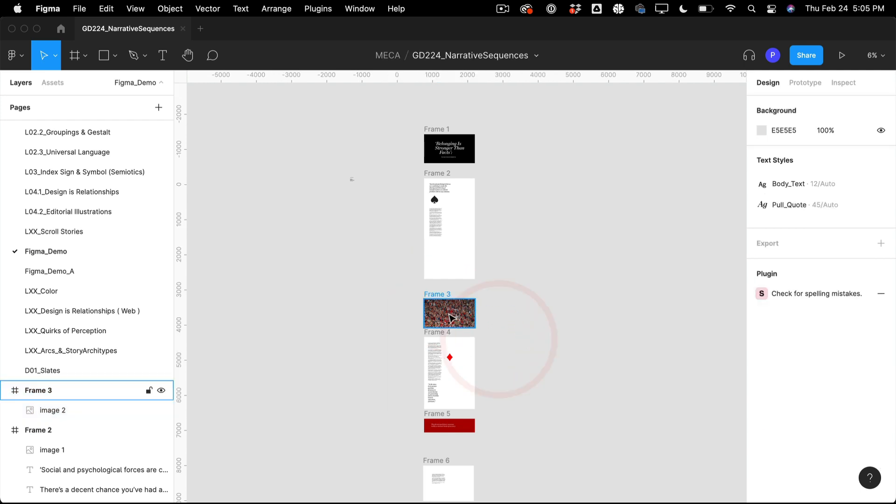
pyautogui.keyDown('shift'); pyautogui.click(443, 300); pyautogui.keyUp('shift')
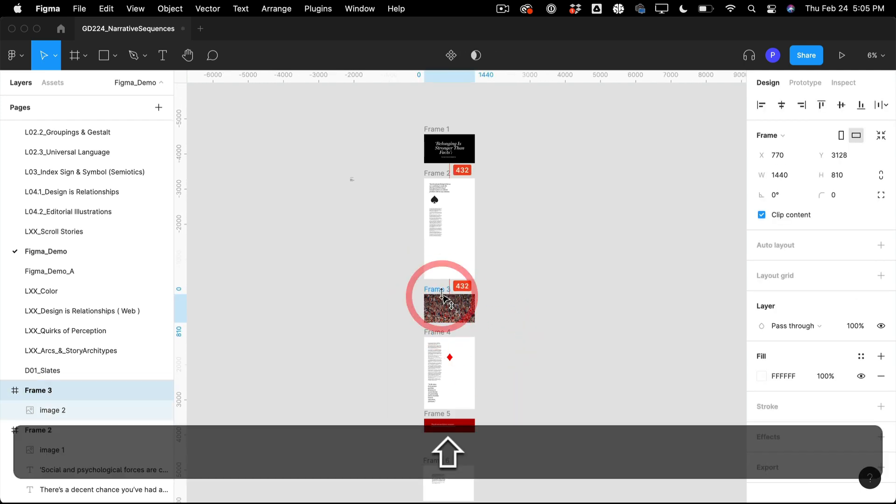
pyautogui.press('shift+super+z')
pyautogui.press('super+z')
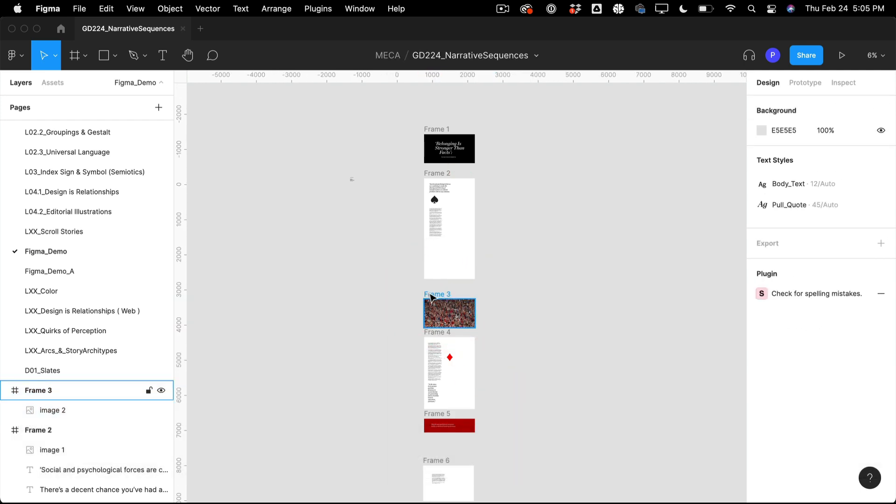
# Step: Move Frame 3 straight up to Y 3117, spacing it more evenly between Frame 2 and Frame 4
pyautogui.keyDown('shift'); pyautogui.click(435, 291); pyautogui.keyUp('shift')
pyautogui.click(523, 287)
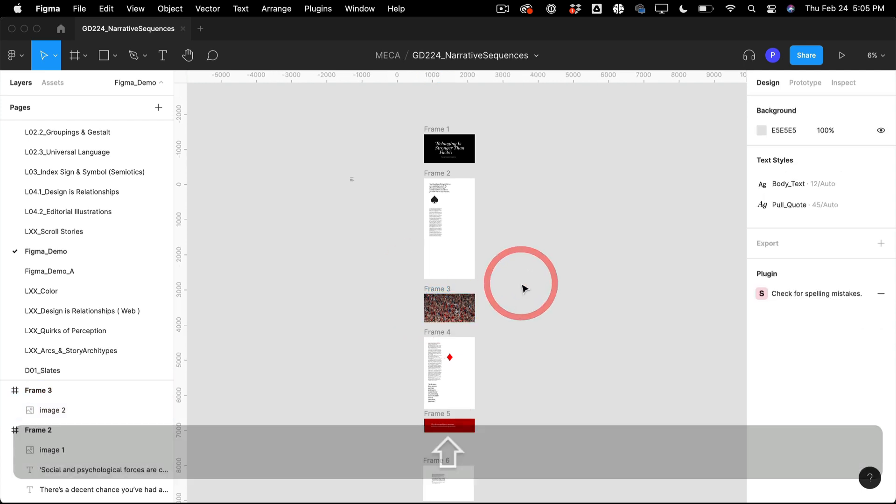
pyautogui.hscroll(3, 508, 207)
pyautogui.scroll(-1, 508, 206)
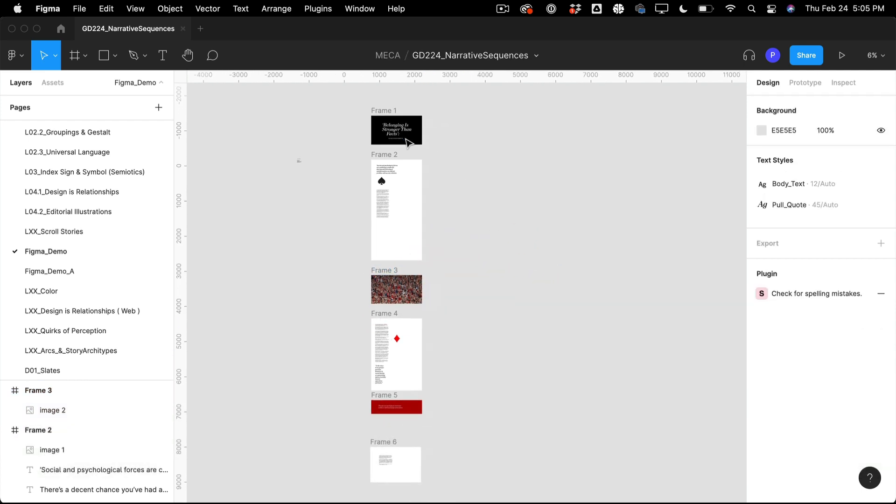
# Step: Present the prototype starting from Frame 1 and page forward through all six frames
pyautogui.click(394, 112)
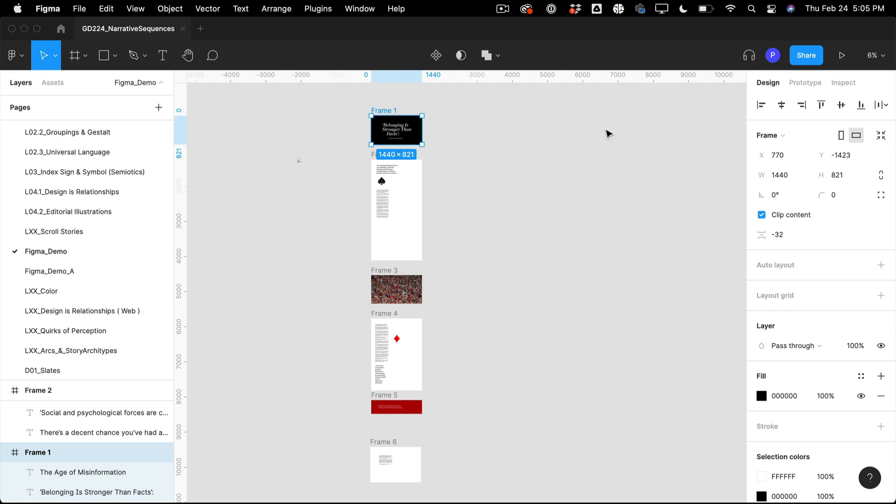
pyautogui.click(641, 125)
pyautogui.click(388, 107)
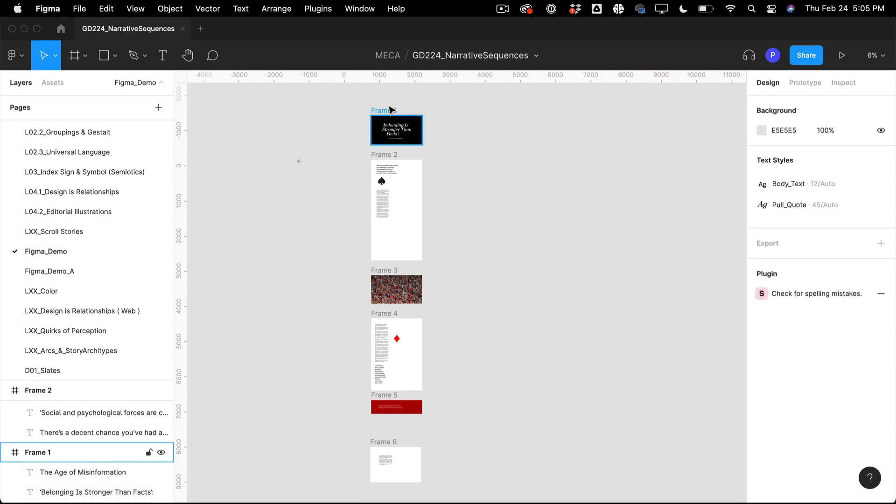
pyautogui.click(843, 54)
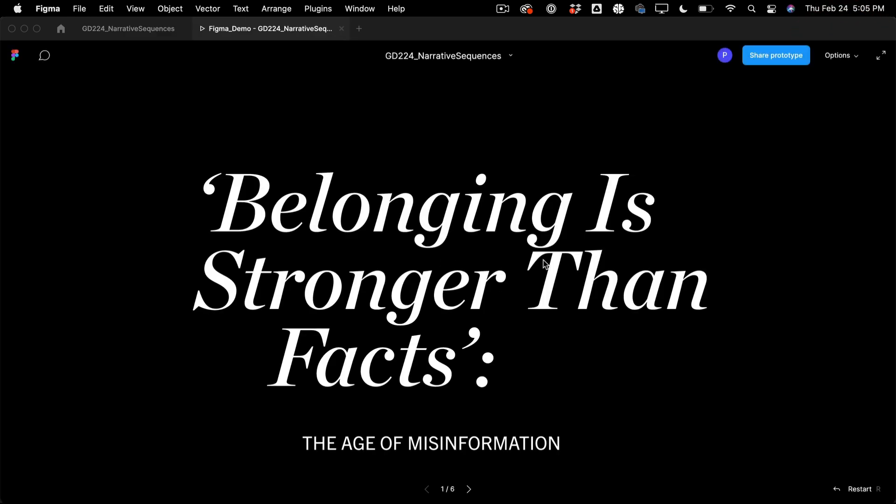
pyautogui.click(469, 488)
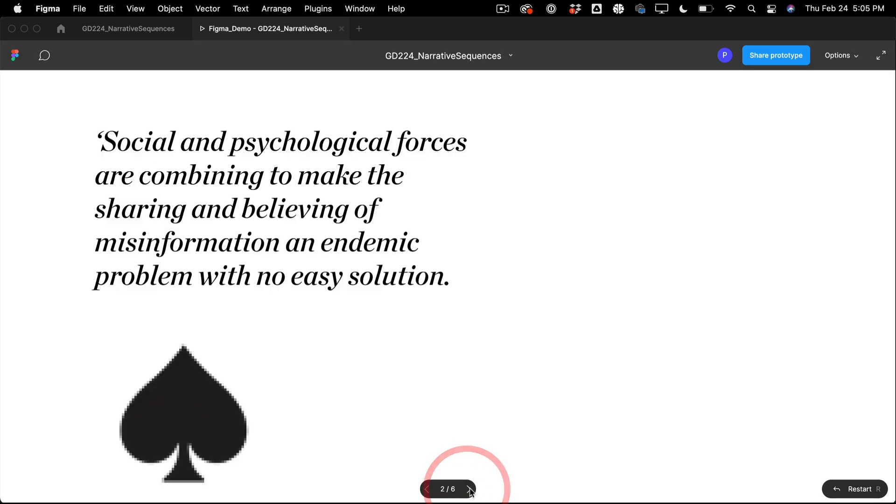
pyautogui.click(470, 489)
pyautogui.click(470, 489)
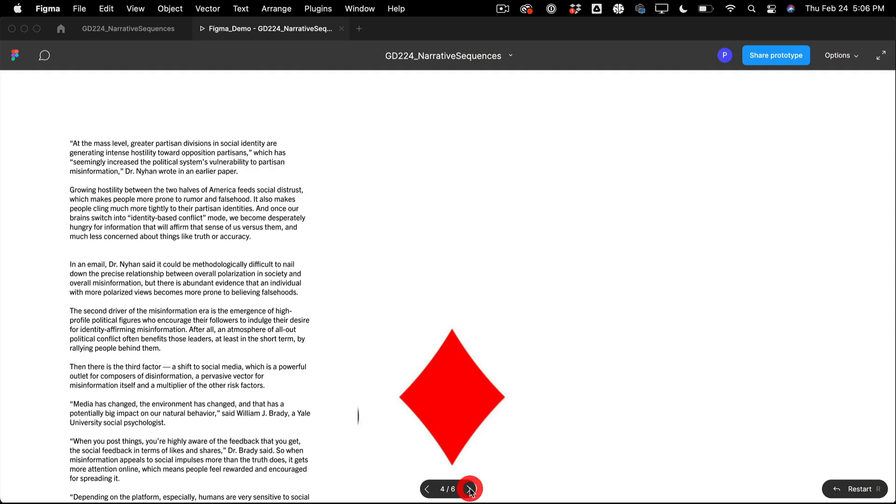
pyautogui.click(469, 489)
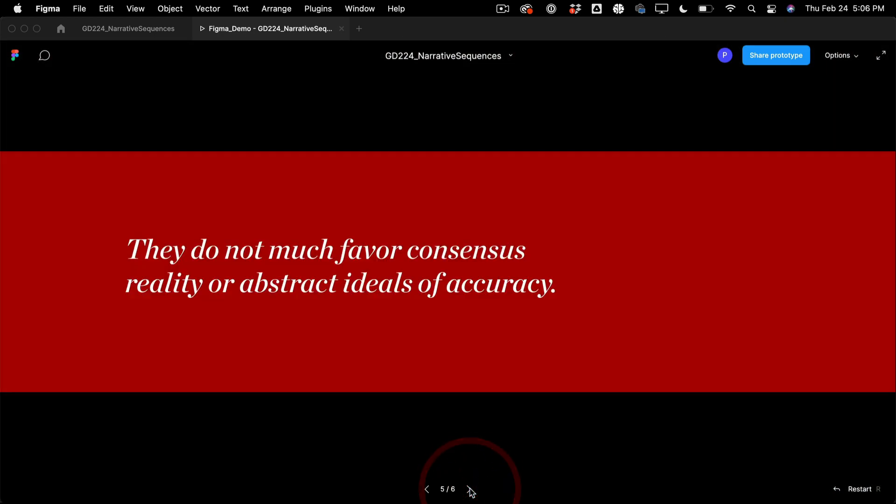
pyautogui.click(470, 489)
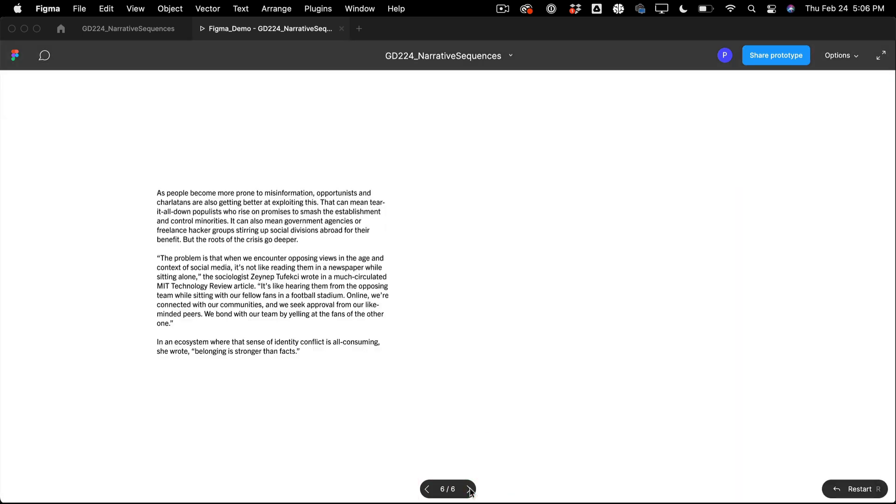
# Step: Page back and forth between the first and last frames of the presentation to compare how the separate screens change
pyautogui.click(428, 490)
pyautogui.click(428, 490)
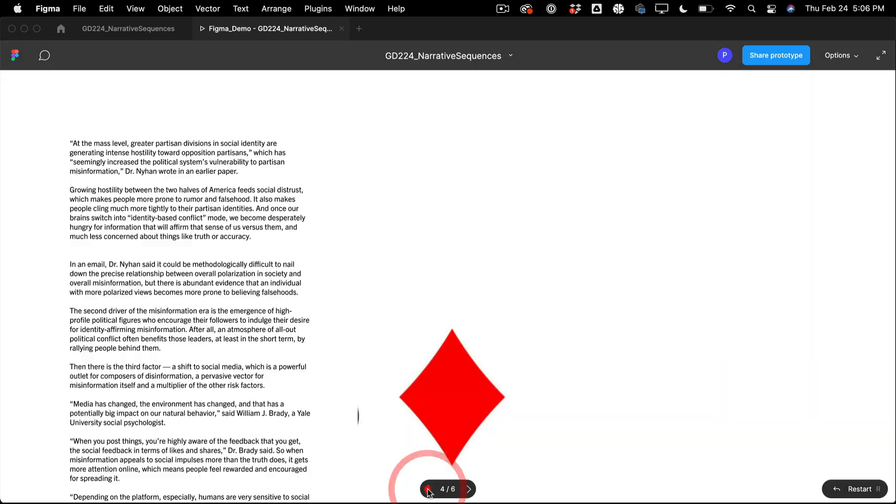
pyautogui.click(428, 489)
pyautogui.click(428, 489)
pyautogui.click(428, 490)
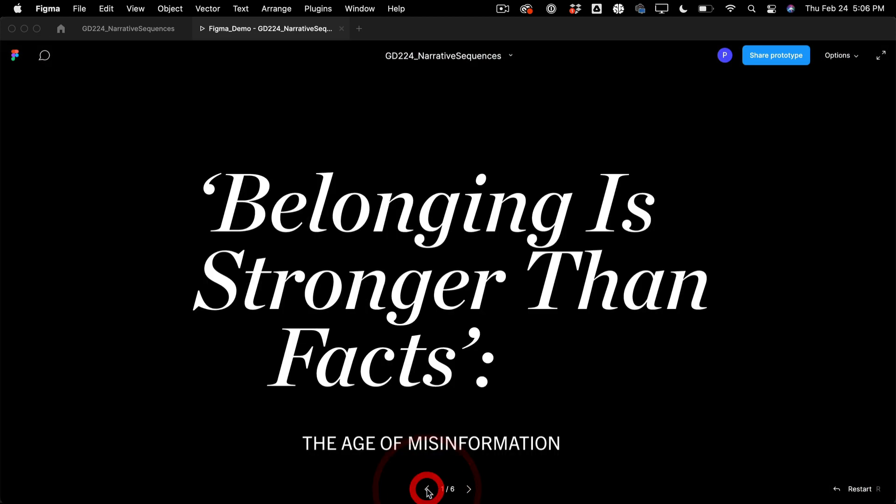
pyautogui.click(470, 489)
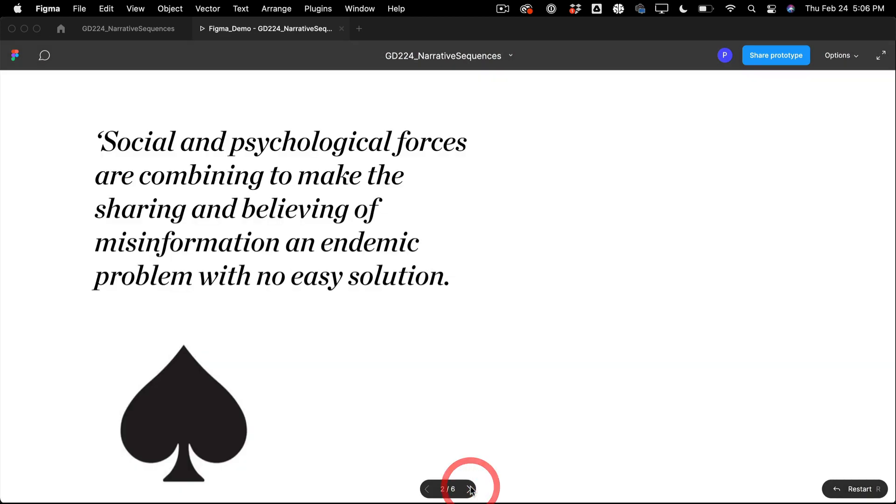
pyautogui.click(469, 489)
pyautogui.click(470, 489)
pyautogui.click(470, 489)
pyautogui.click(469, 489)
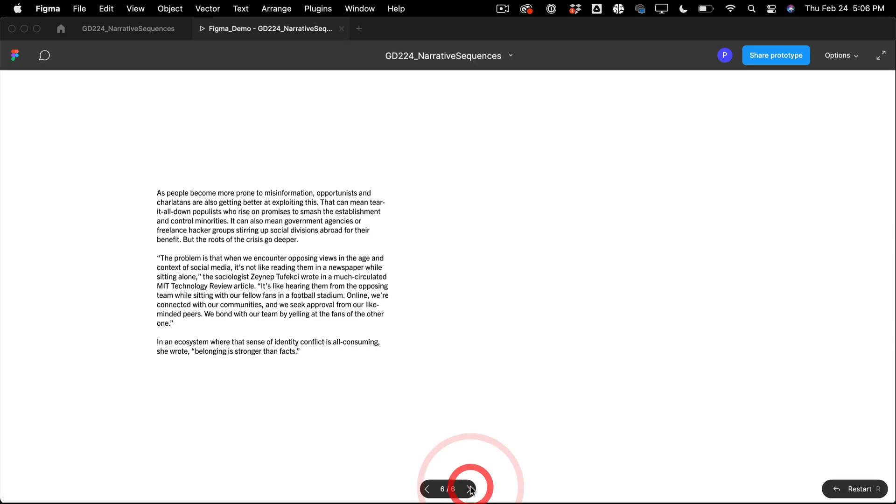
pyautogui.click(428, 490)
pyautogui.click(427, 489)
pyautogui.click(427, 489)
pyautogui.click(427, 489)
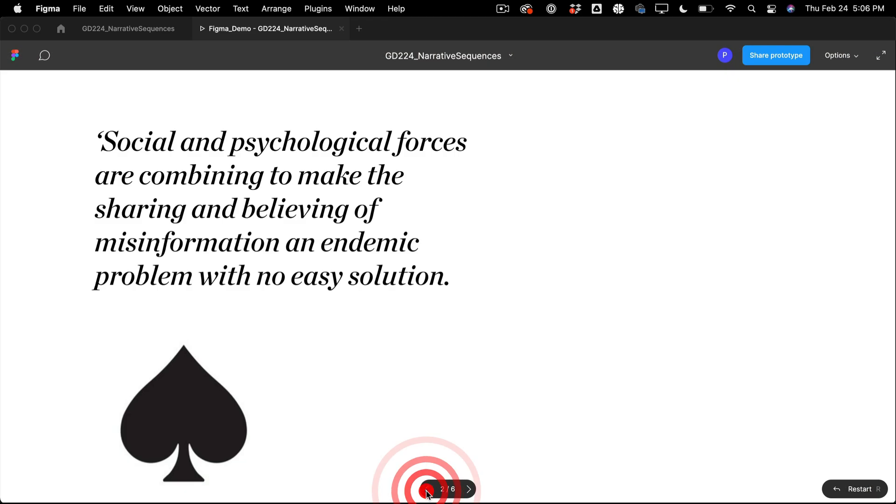
pyautogui.click(427, 489)
# Step: Return to the GD224_NarrativeSequences design file and convert Frame 1 into a component
pyautogui.click(130, 29)
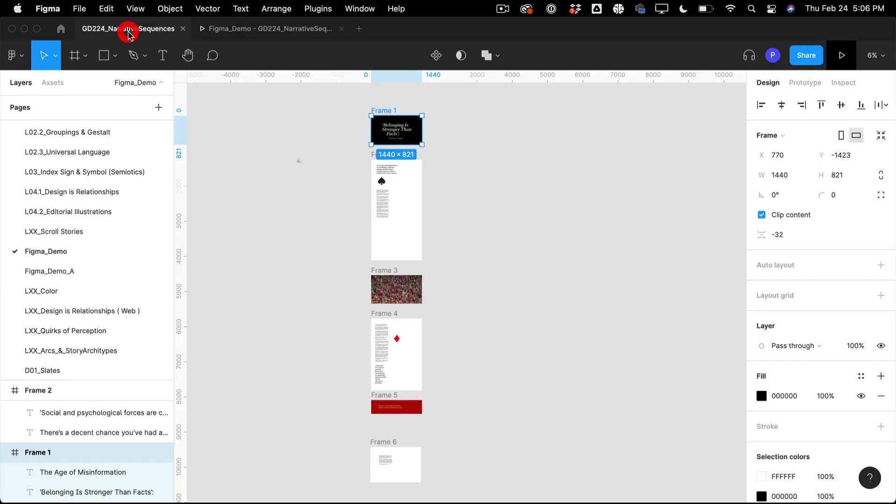
pyautogui.click(506, 162)
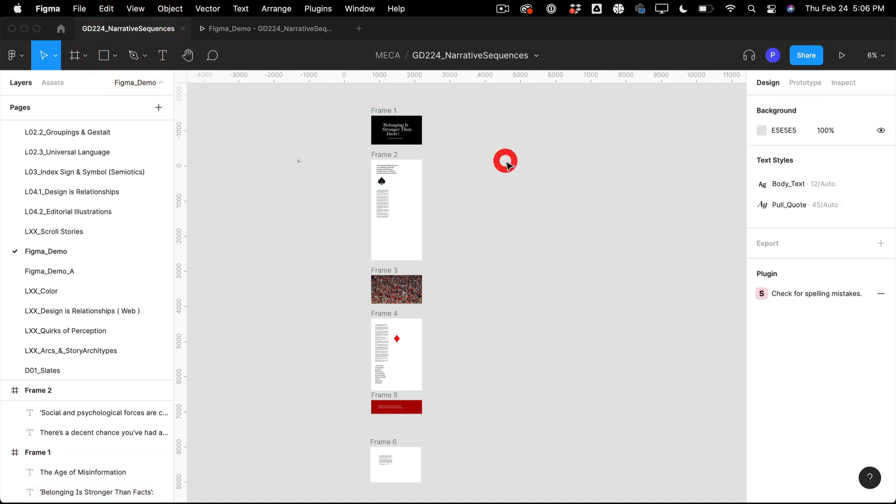
pyautogui.click(386, 111)
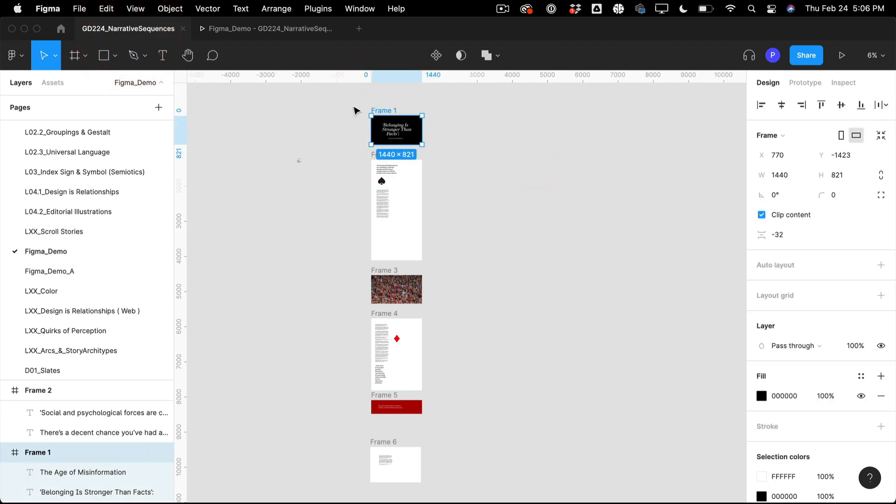
pyautogui.rightClick(381, 126)
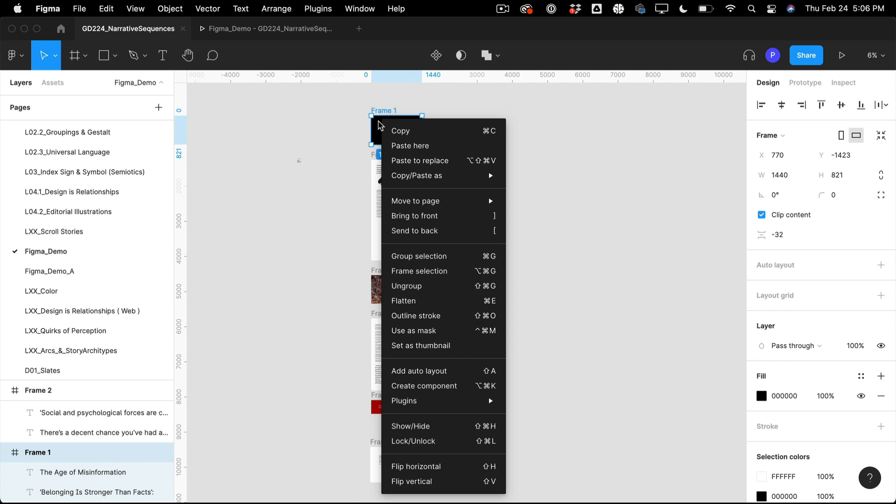
pyautogui.click(429, 386)
pyautogui.click(391, 243)
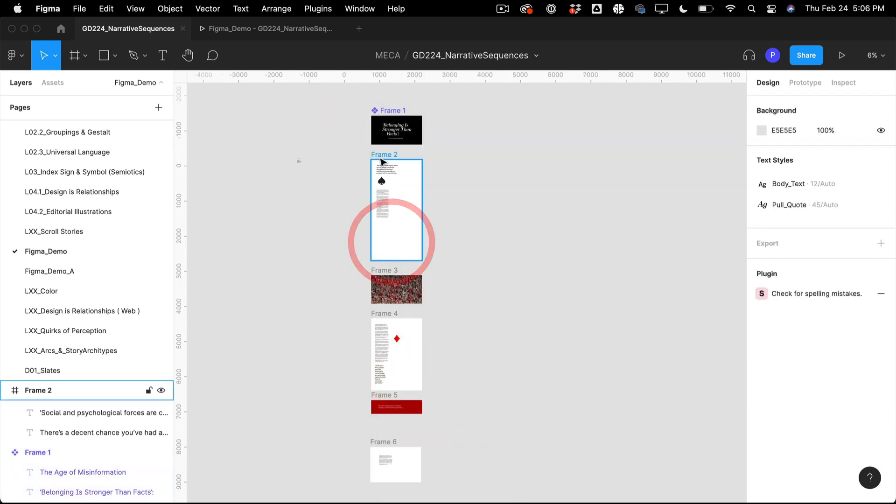
# Step: Convert Frame 2 and Frame 3 into separate components
pyautogui.click(381, 155)
pyautogui.rightClick(406, 185)
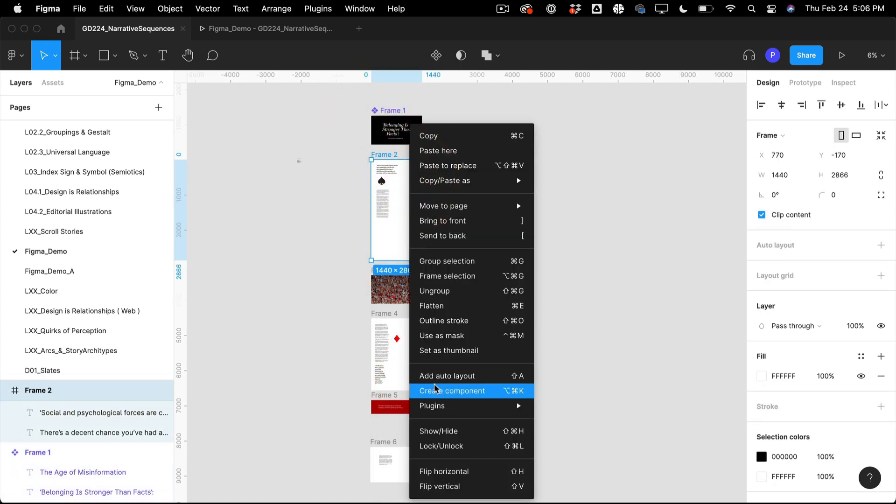
pyautogui.click(432, 389)
pyautogui.click(397, 287)
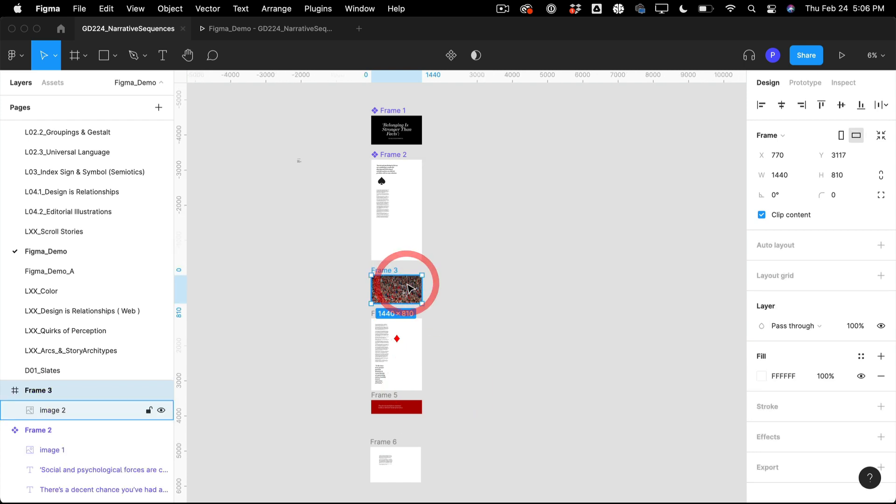
pyautogui.rightClick(408, 284)
pyautogui.click(427, 390)
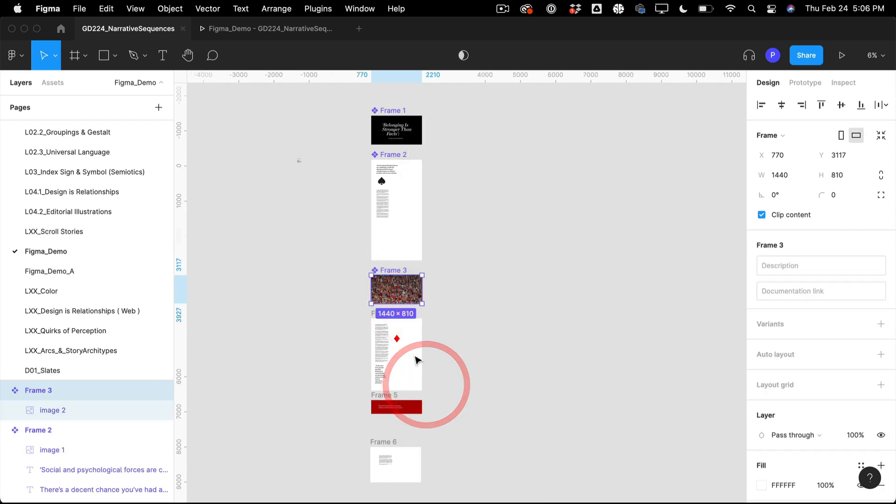
# Step: Convert Frame 4 and the red Frame 5 into separate components
pyautogui.click(386, 314)
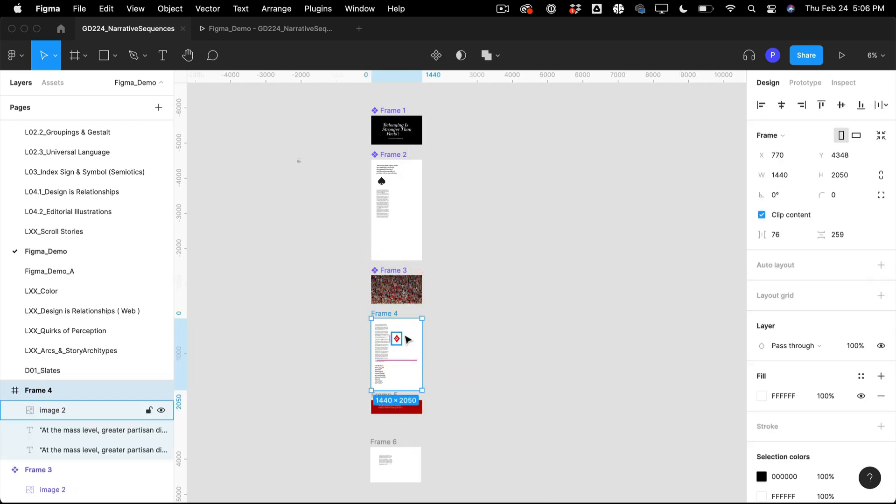
pyautogui.rightClick(412, 322)
pyautogui.click(432, 390)
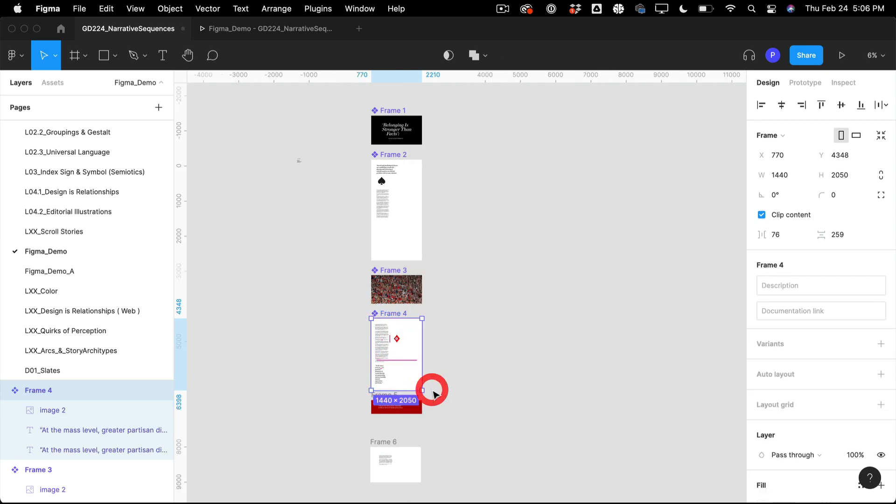
pyautogui.scroll(3, 404, 420)
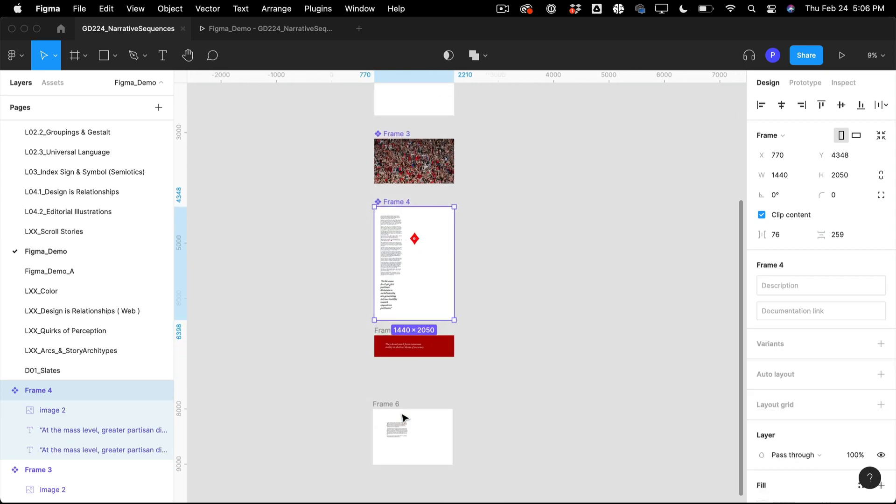
pyautogui.click(419, 350)
pyautogui.click(437, 333)
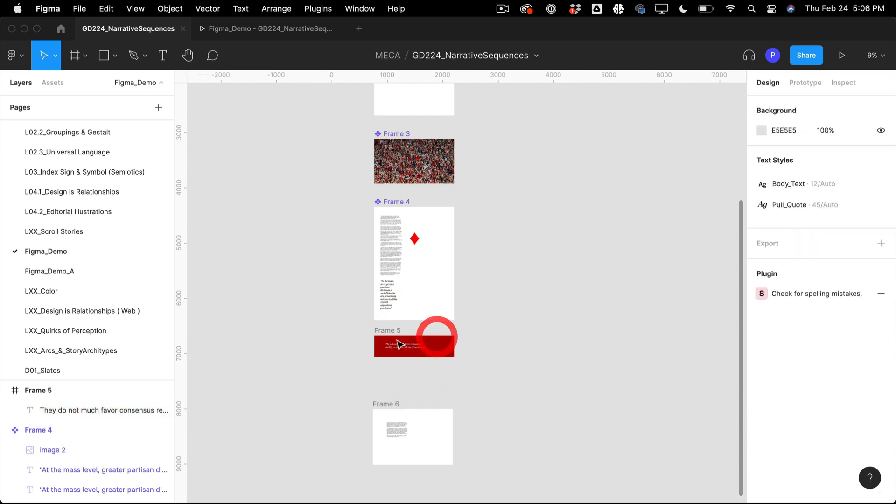
pyautogui.click(390, 334)
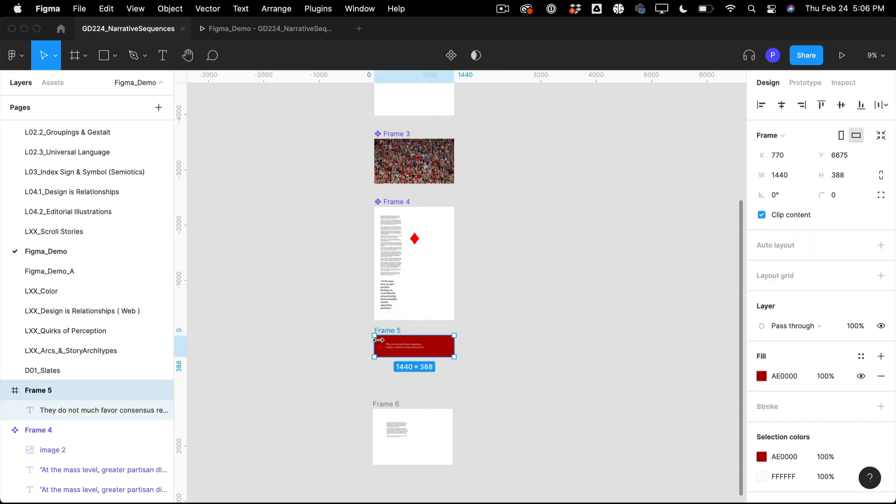
pyautogui.rightClick(383, 344)
pyautogui.click(425, 392)
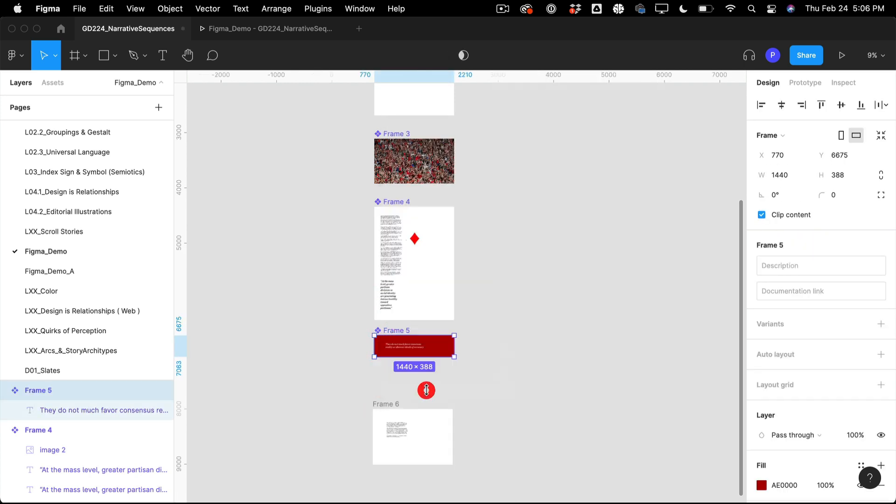
# Step: Convert Frame 6 into a component and clear the selection
pyautogui.click(432, 443)
pyautogui.click(390, 404)
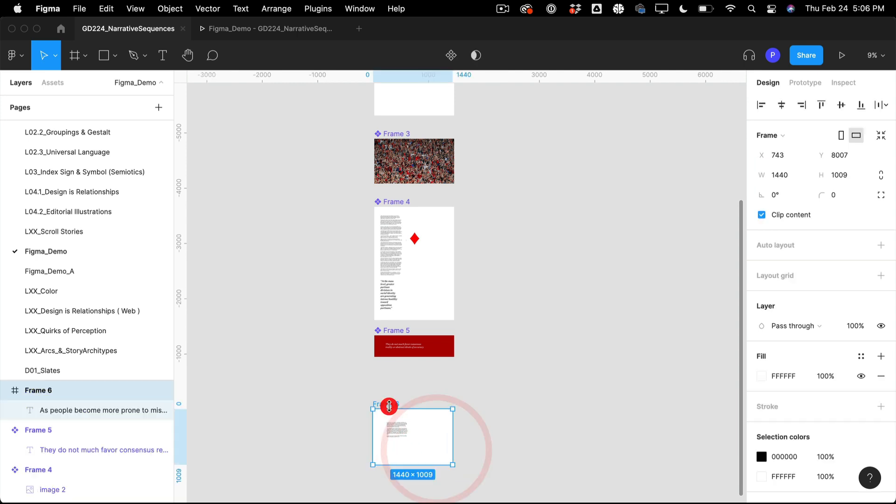
pyautogui.rightClick(430, 421)
pyautogui.click(472, 390)
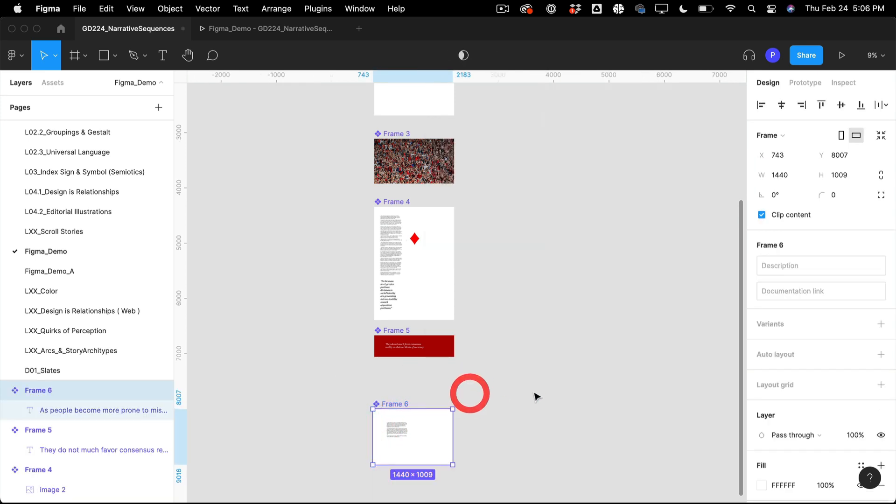
pyautogui.press('Escape')
pyautogui.scroll(5, 539, 395)
pyautogui.keyDown('ctrl'); pyautogui.scroll(-5, 540, 396); pyautogui.keyUp('ctrl')
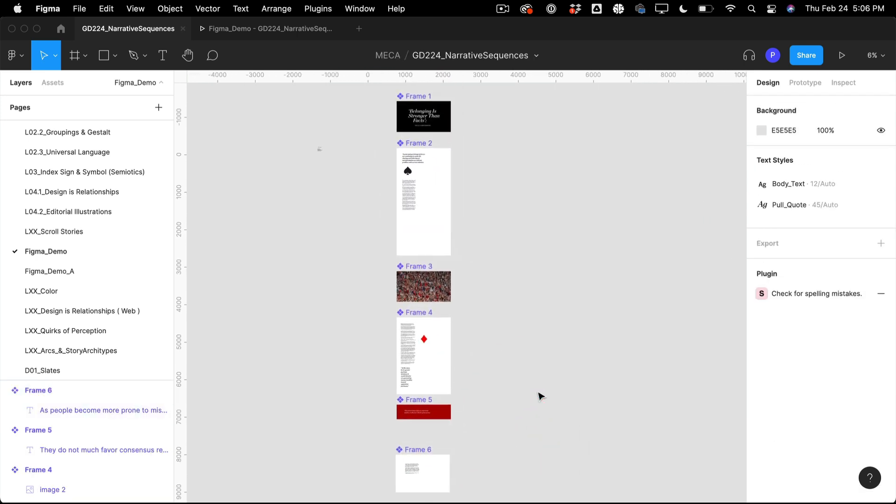
# Step: Try to preview the prototype with nothing selected on the page of six frame components
pyautogui.scroll(-2, 539, 395)
pyautogui.keyDown('ctrl'); pyautogui.scroll(-3, 538, 394); pyautogui.keyUp('ctrl')
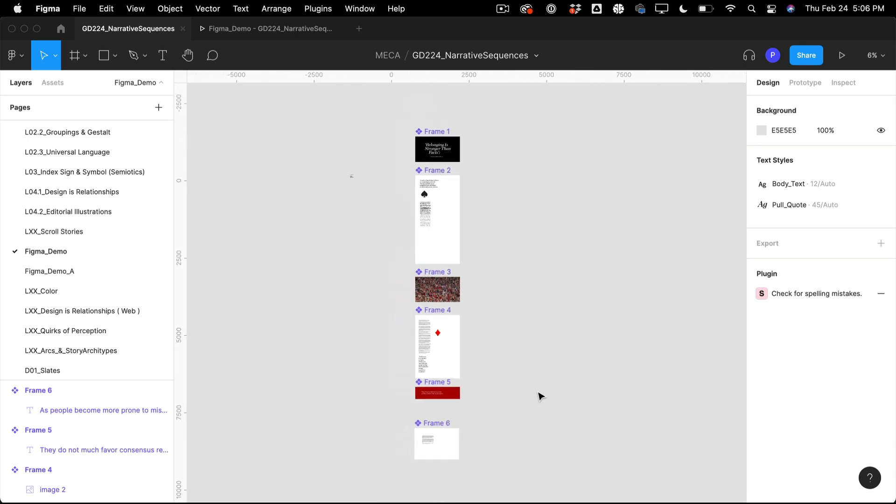
pyautogui.click(436, 181)
pyautogui.click(524, 156)
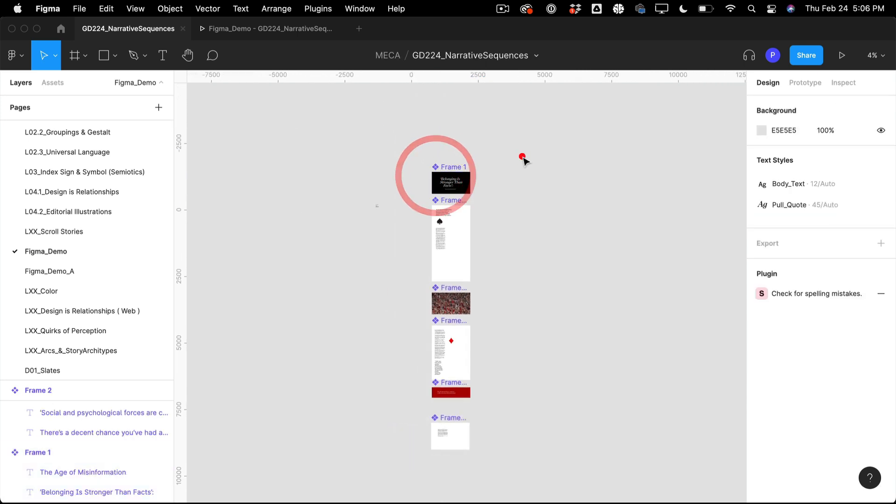
pyautogui.click(844, 60)
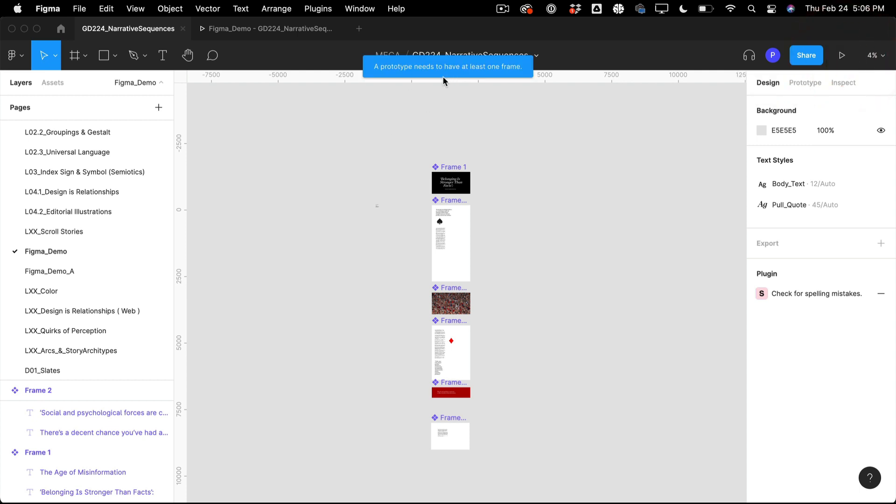
# Step: Move the Frame 1 component up to Y -1773 and check the six components by selecting them individually
pyautogui.moveTo(437, 172); pyautogui.dragTo(445, 158)
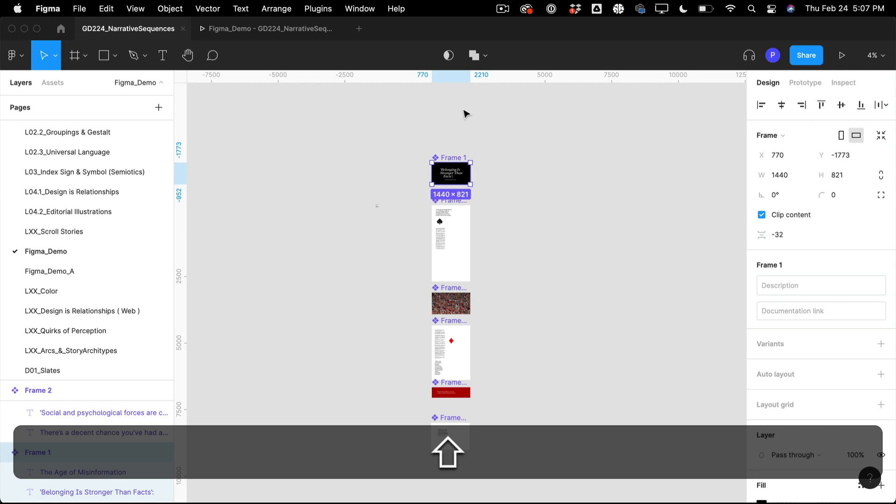
pyautogui.click(459, 445)
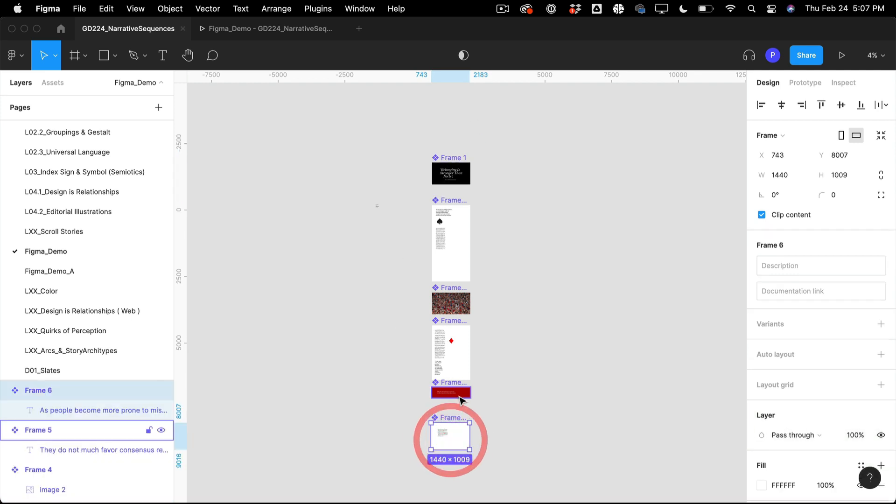
pyautogui.click(450, 392)
pyautogui.click(450, 352)
pyautogui.click(450, 298)
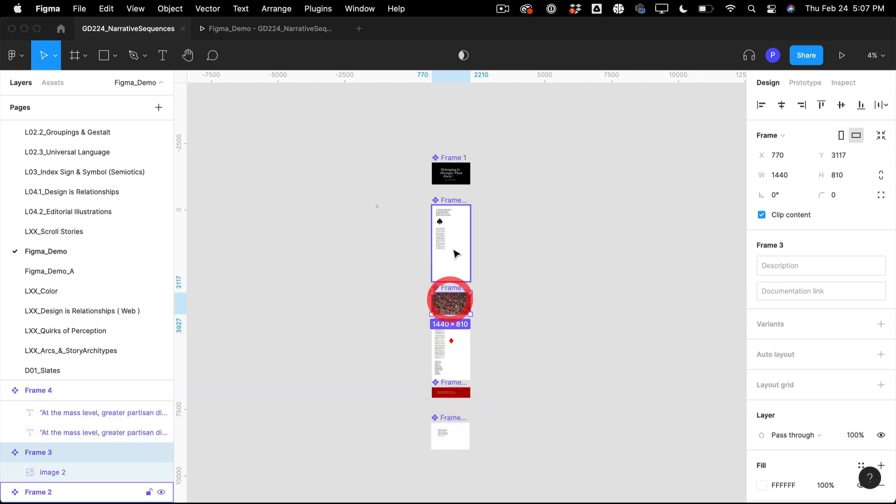
pyautogui.click(450, 248)
pyautogui.click(447, 163)
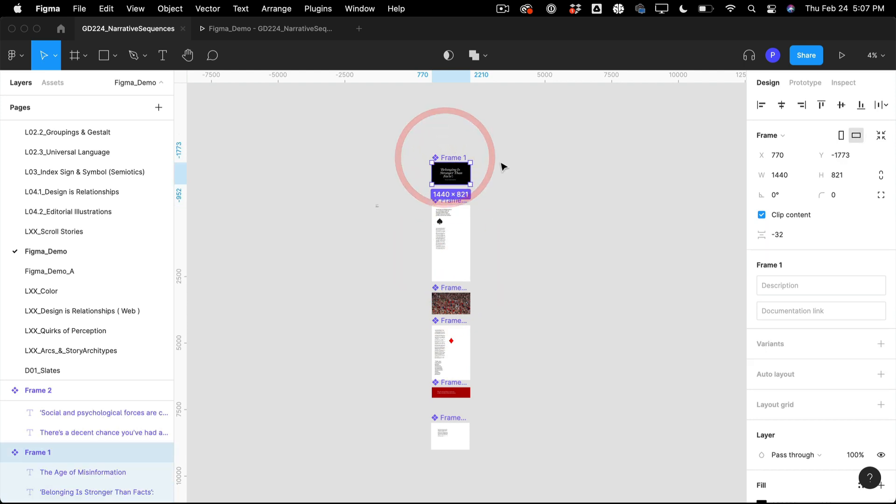
pyautogui.click(502, 166)
# Step: Select all six frame components and duplicate them as a column of instances beside the originals at X 3471
pyautogui.click(447, 171)
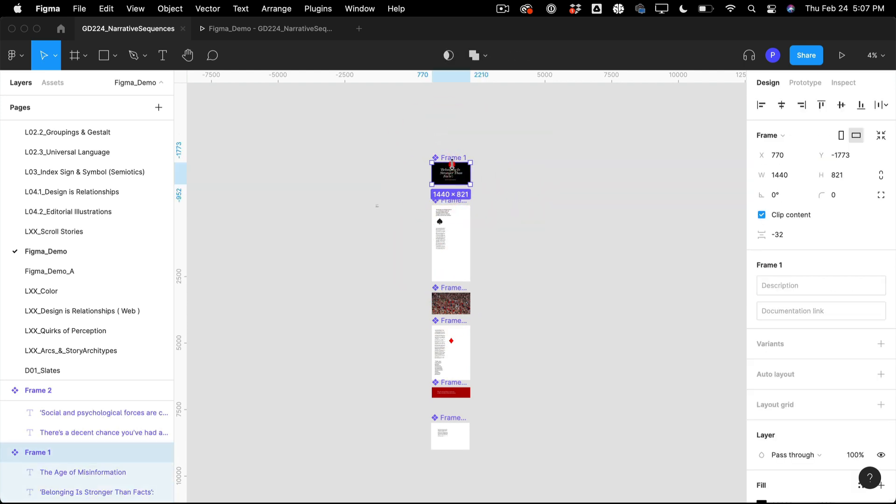
pyautogui.keyDown('shift'); pyautogui.click(451, 223); pyautogui.keyUp('shift')
pyautogui.keyDown('shift'); pyautogui.click(461, 304); pyautogui.keyUp('shift')
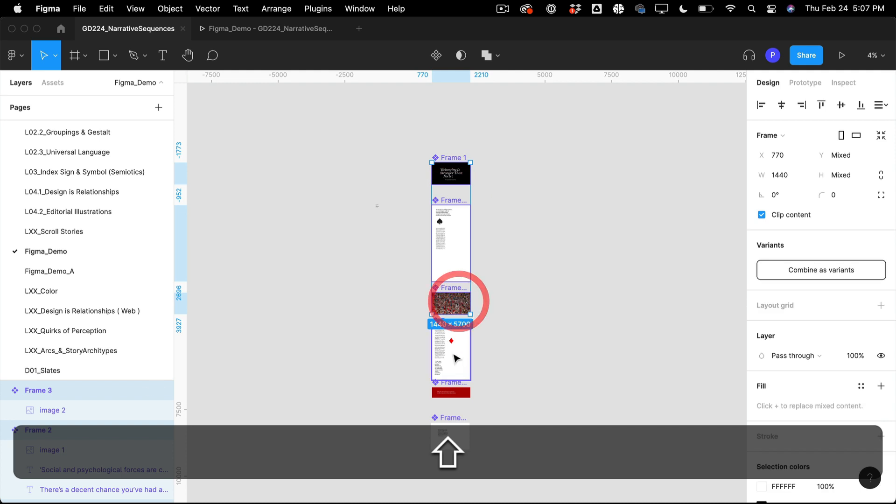
pyautogui.keyDown('shift'); pyautogui.click(451, 350); pyautogui.keyUp('shift')
pyautogui.keyDown('shift'); pyautogui.click(444, 394); pyautogui.keyUp('shift')
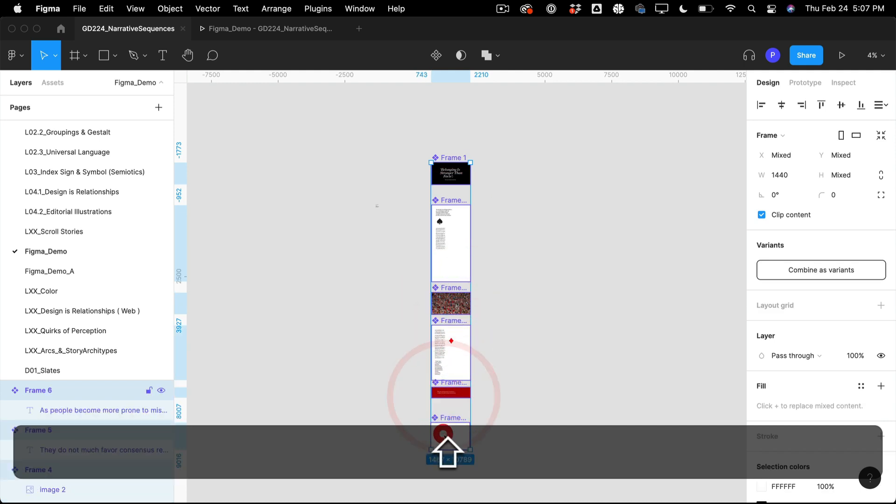
pyautogui.keyDown('shift'); pyautogui.click(446, 434); pyautogui.keyUp('shift')
pyautogui.moveTo(461, 238); pyautogui.dragTo(527, 238)
pyautogui.scroll(5, 578, 212)
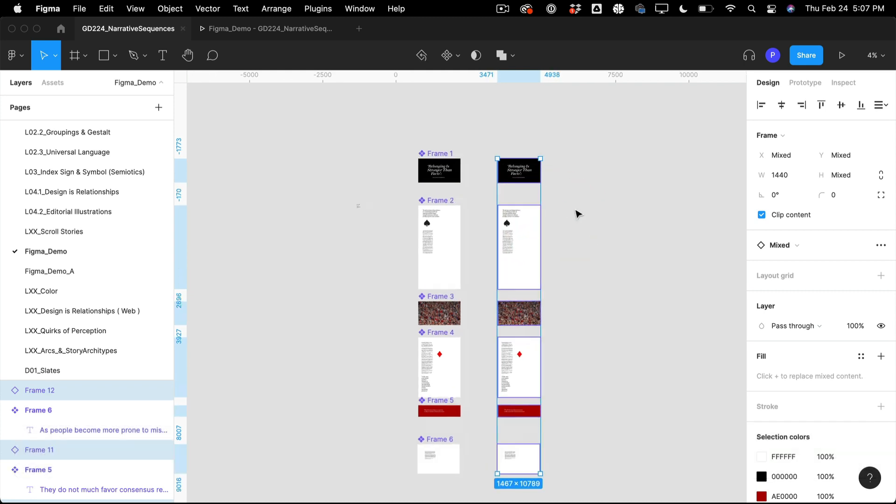
pyautogui.hscroll(-3, 577, 213)
# Step: Reposition the 'Belonging Is Stronger Than Facts' title inside the Frame 1 component to X 364, Y 206
pyautogui.click(353, 163)
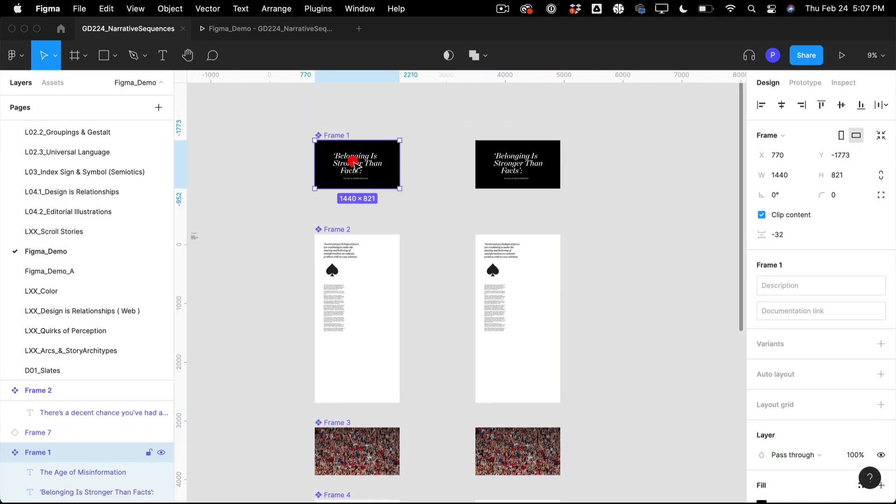
pyautogui.click(353, 164)
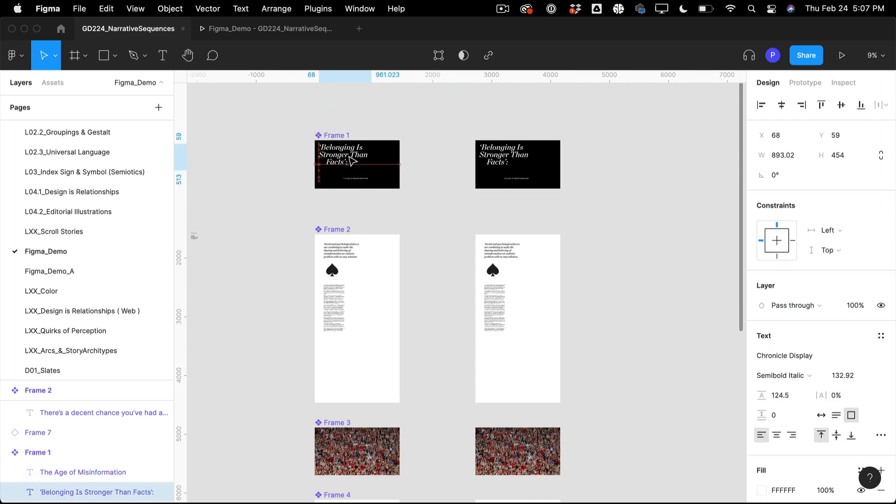
pyautogui.moveTo(372, 169)
pyautogui.mouseDown()
pyautogui.moveTo(355, 163)
pyautogui.moveTo(367, 166)
pyautogui.mouseUp()
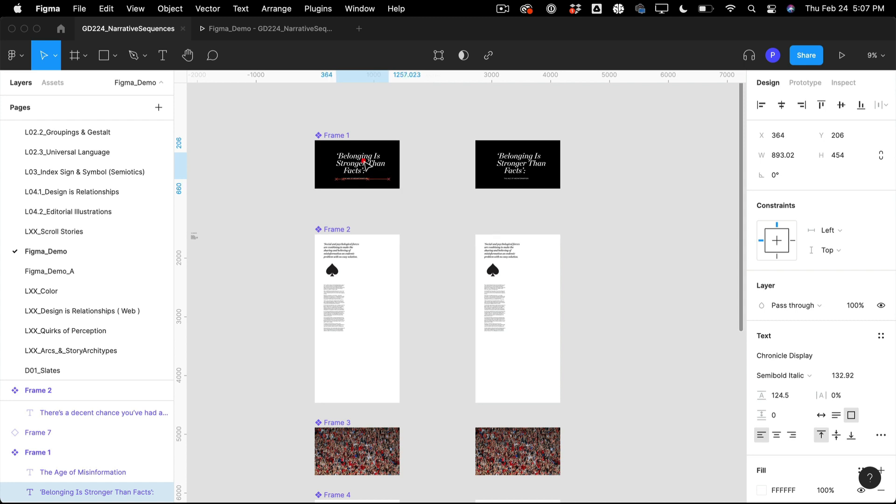
pyautogui.moveTo(365, 161); pyautogui.dragTo(364, 162)
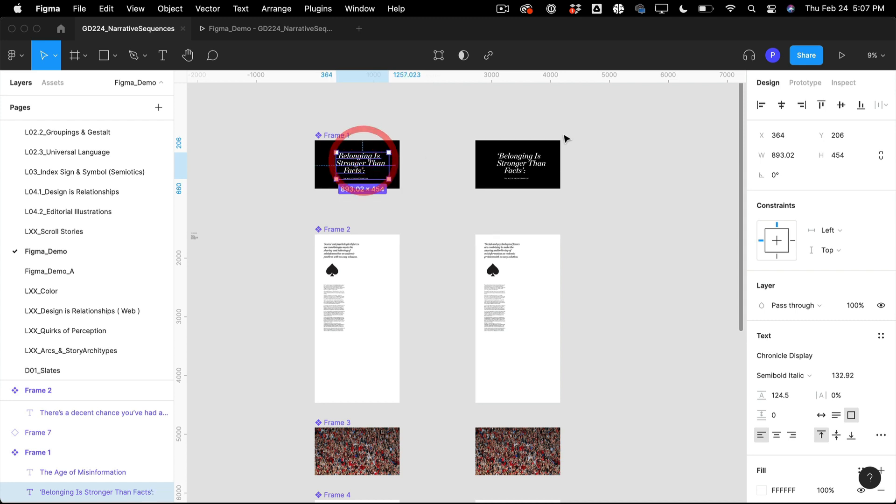
# Step: Shorten the Frame 2 component to a height of 1945 by raising its lower edge
pyautogui.click(341, 310)
pyautogui.moveTo(339, 403); pyautogui.dragTo(339, 351)
pyautogui.scroll(-10, 368, 420)
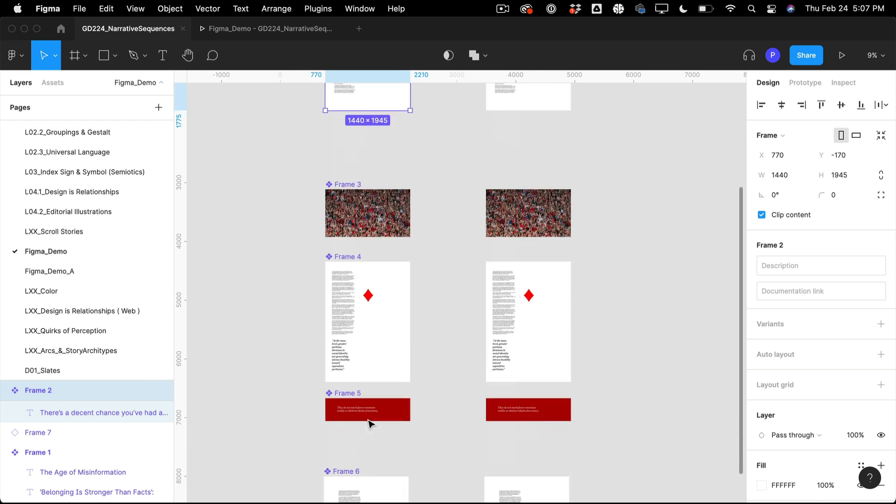
pyautogui.scroll(10, 373, 377)
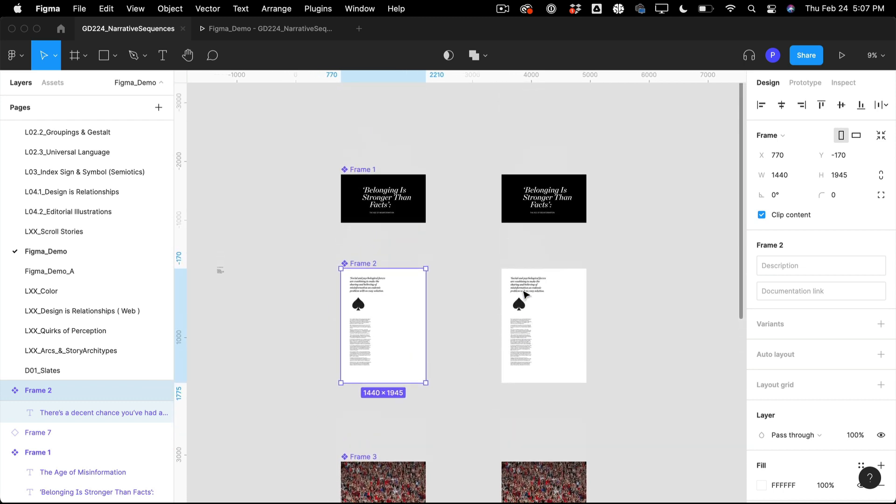
pyautogui.scroll(1, 526, 294)
pyautogui.scroll(-3, 464, 182)
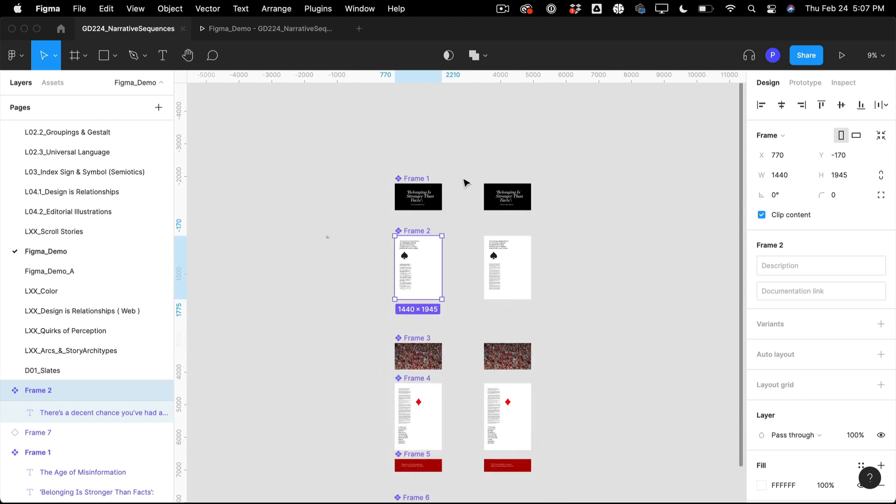
# Step: Move the Frame 3 component up to Y 2839 and the Frame 4 component up to Y 4137
pyautogui.scroll(-1, 418, 215)
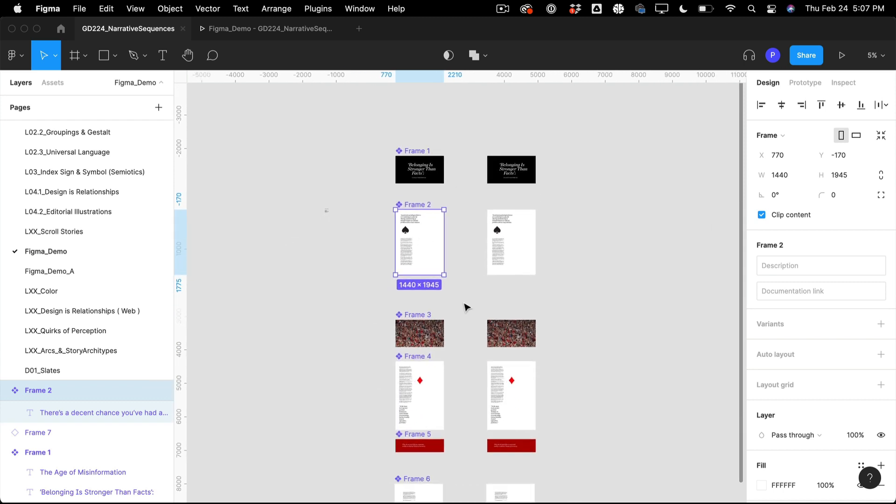
pyautogui.scroll(-3, 467, 308)
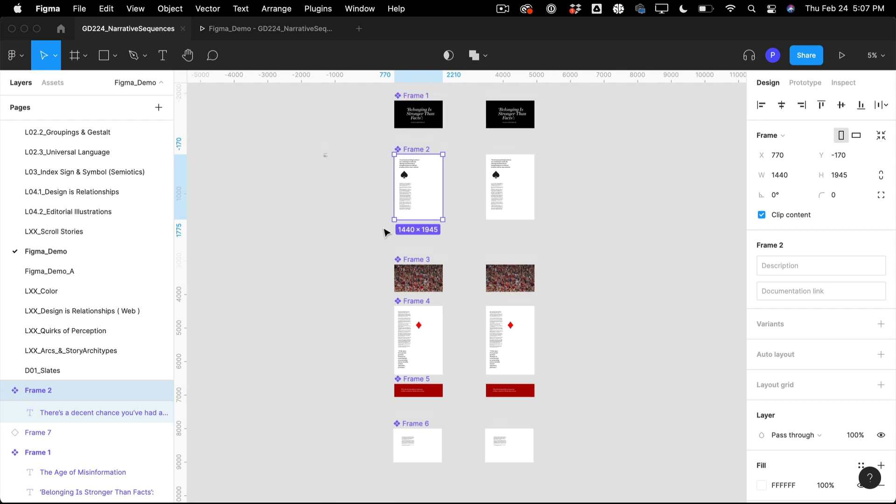
pyautogui.scroll(2, 385, 230)
pyautogui.click(408, 121)
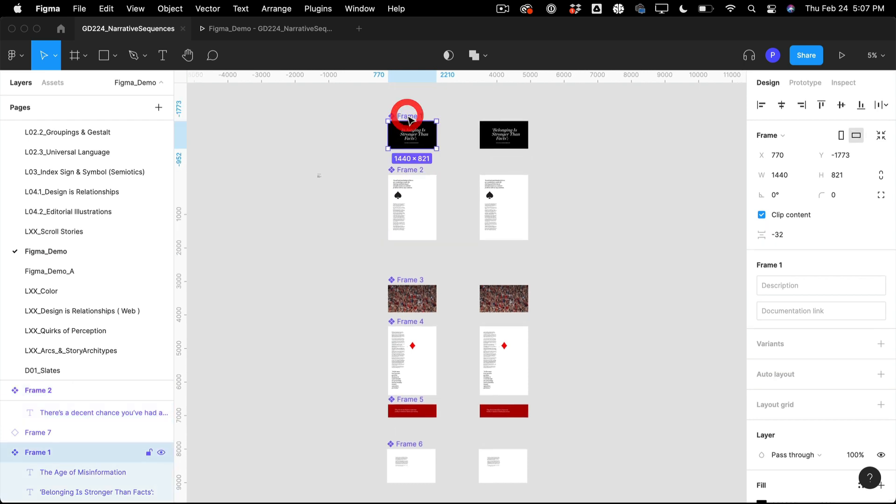
pyautogui.click(405, 187)
pyautogui.moveTo(407, 286); pyautogui.dragTo(404, 277)
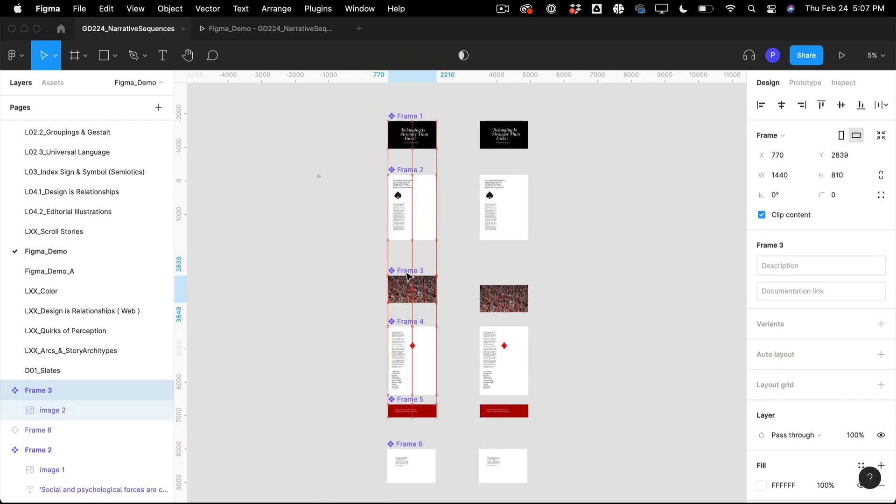
pyautogui.click(409, 340)
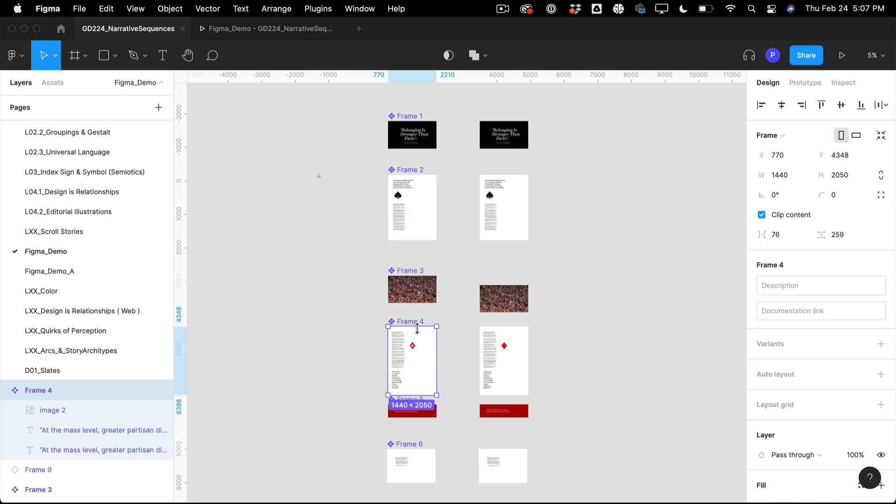
pyautogui.moveTo(422, 345); pyautogui.dragTo(419, 338)
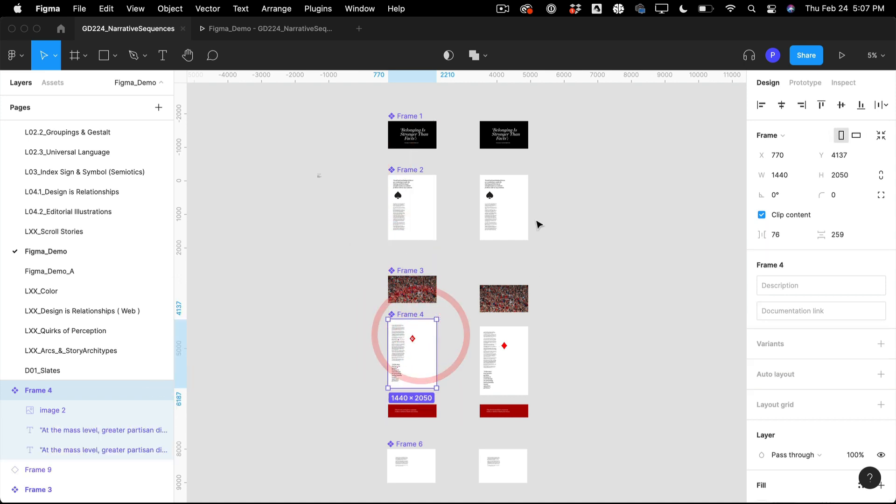
# Step: Select the whole column of six instances and wrap it in an auto layout frame
pyautogui.scroll(-3, 532, 463)
pyautogui.scroll(3, 536, 324)
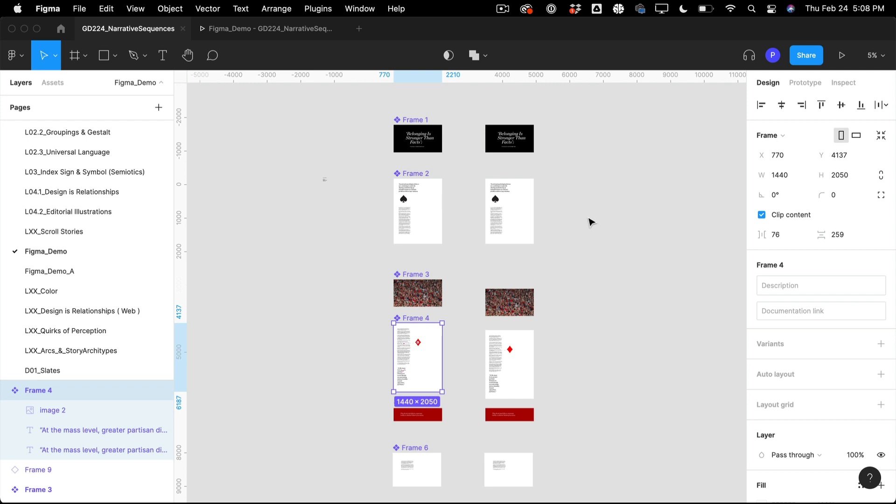
pyautogui.scroll(-3, 590, 222)
pyautogui.scroll(3, 590, 222)
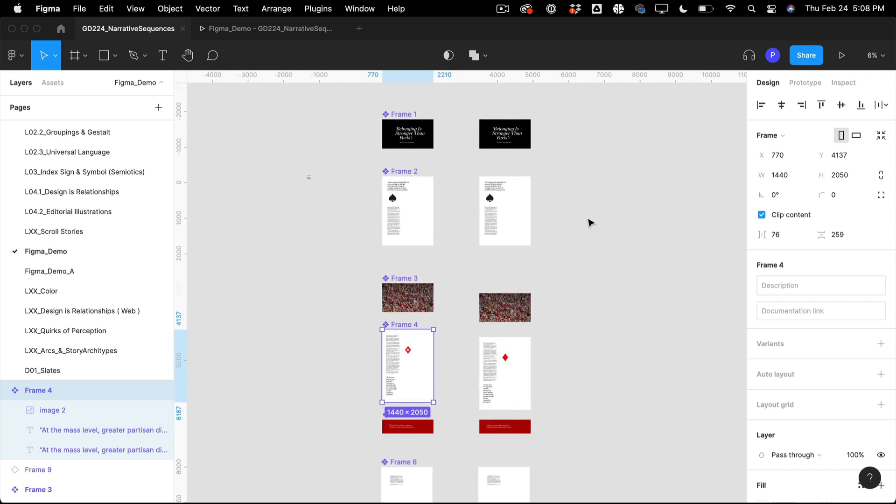
pyautogui.click(456, 207)
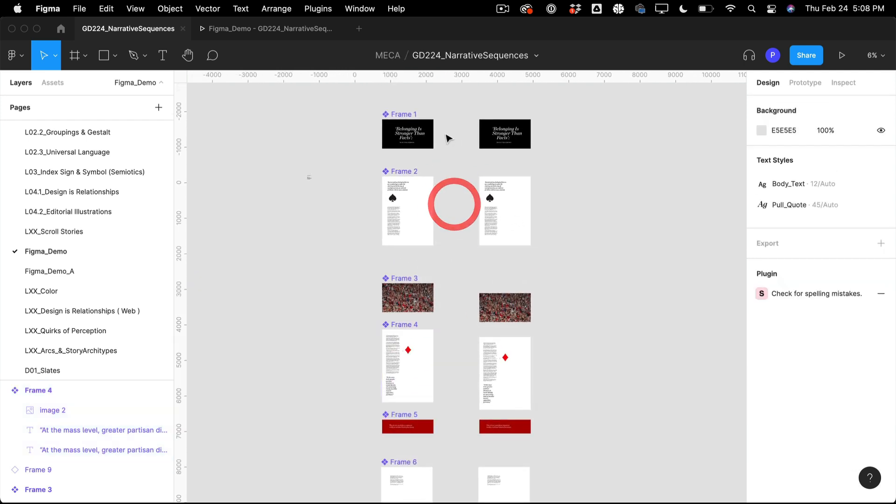
pyautogui.moveTo(440, 104); pyautogui.dragTo(559, 473)
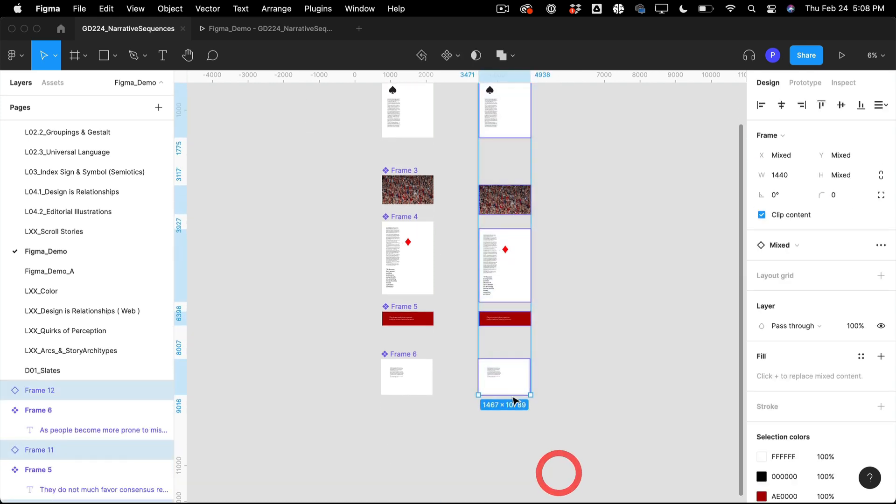
pyautogui.rightClick(509, 370)
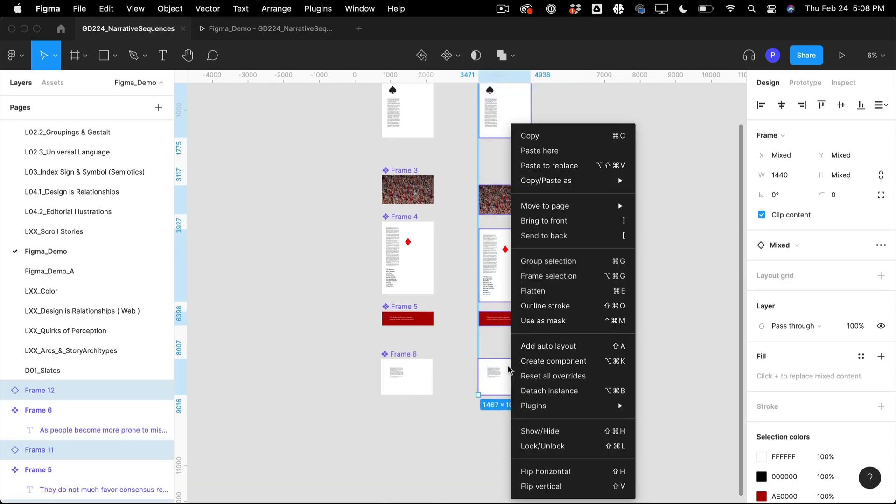
pyautogui.click(540, 347)
pyautogui.scroll(4, 649, 231)
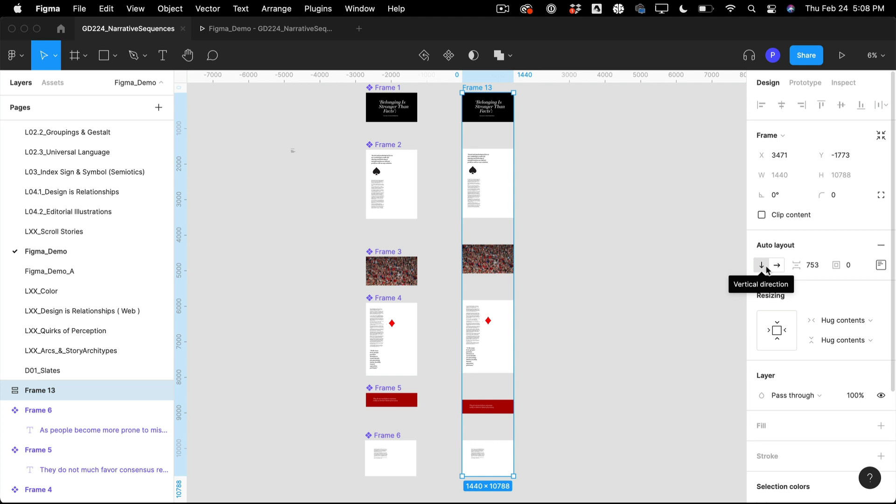
# Step: Set the spacing between items in the new auto layout frame to 0
pyautogui.click(813, 266)
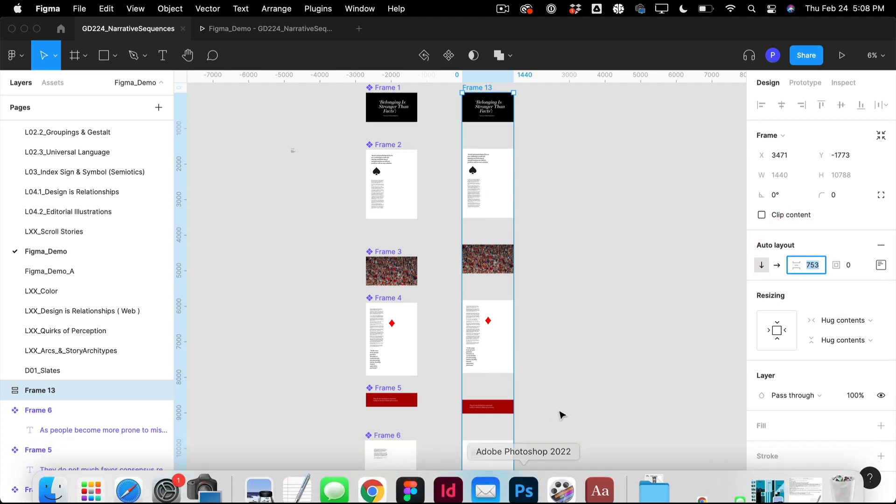
pyautogui.write('0')
pyautogui.press('Return')
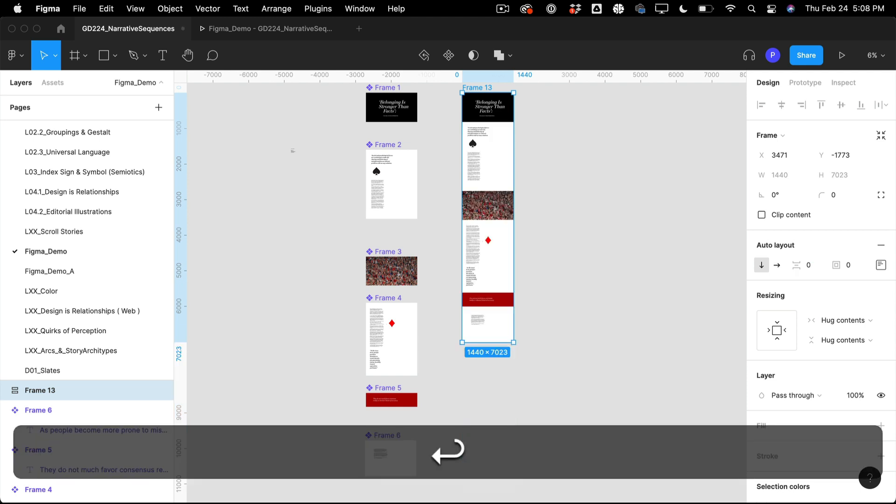
# Step: Deselect the stacked frame and open the prototype presentation to preview it
pyautogui.click(572, 262)
pyautogui.scroll(2, 574, 262)
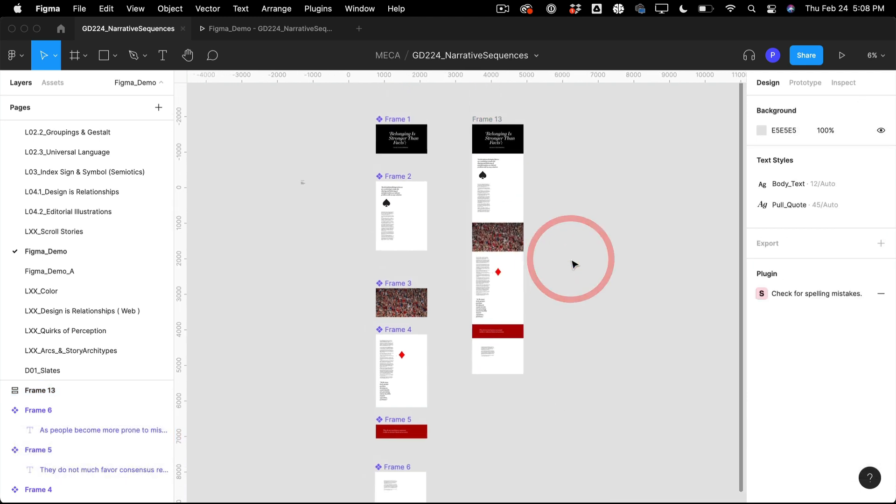
pyautogui.click(842, 55)
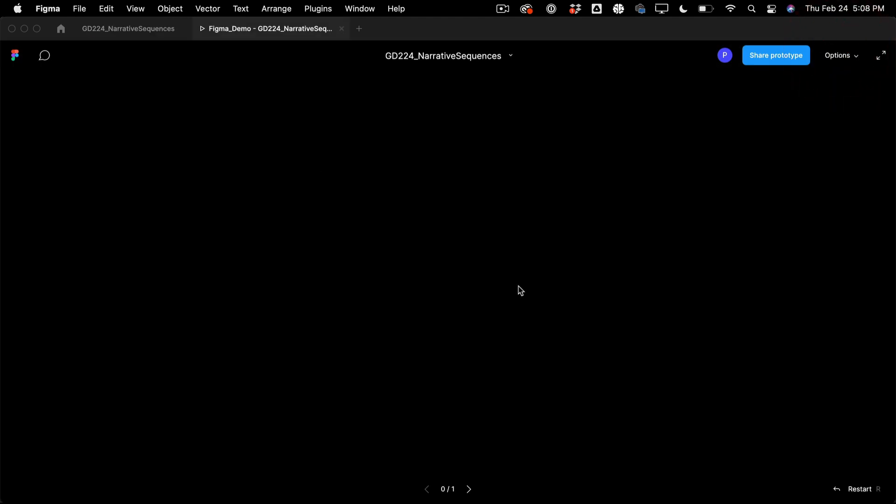